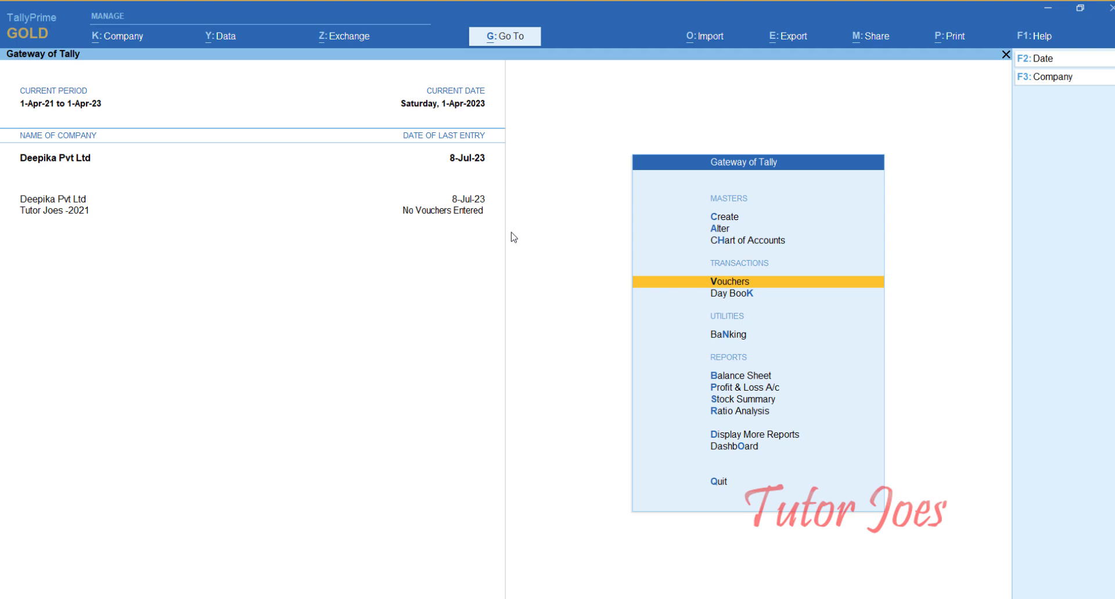
Step: Open a new receipt voucher and change its voucher mode to Single Entry
key("Return")
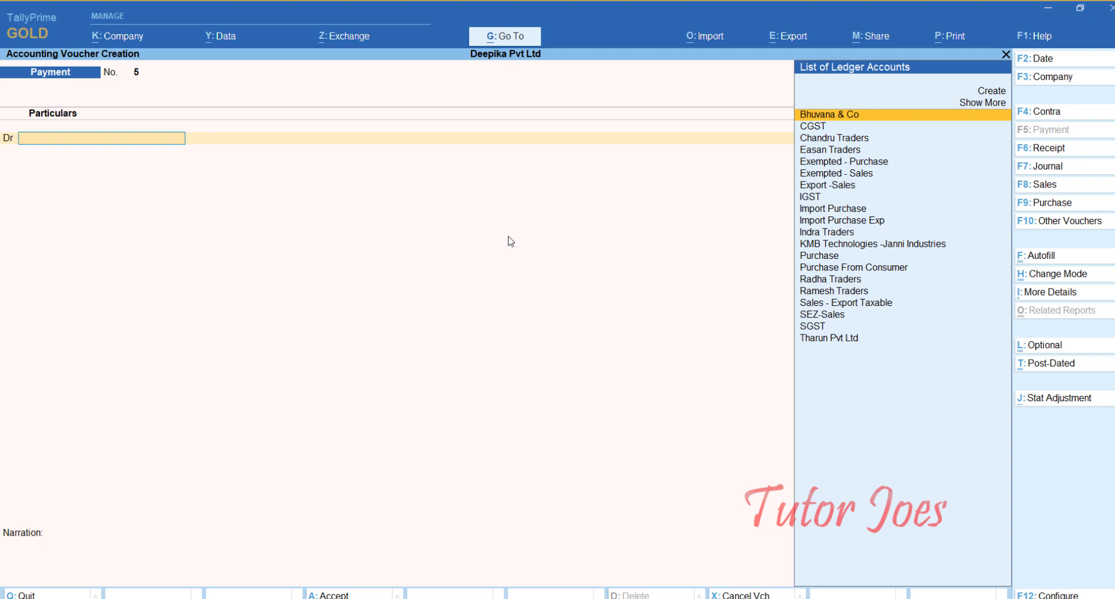
key("F6")
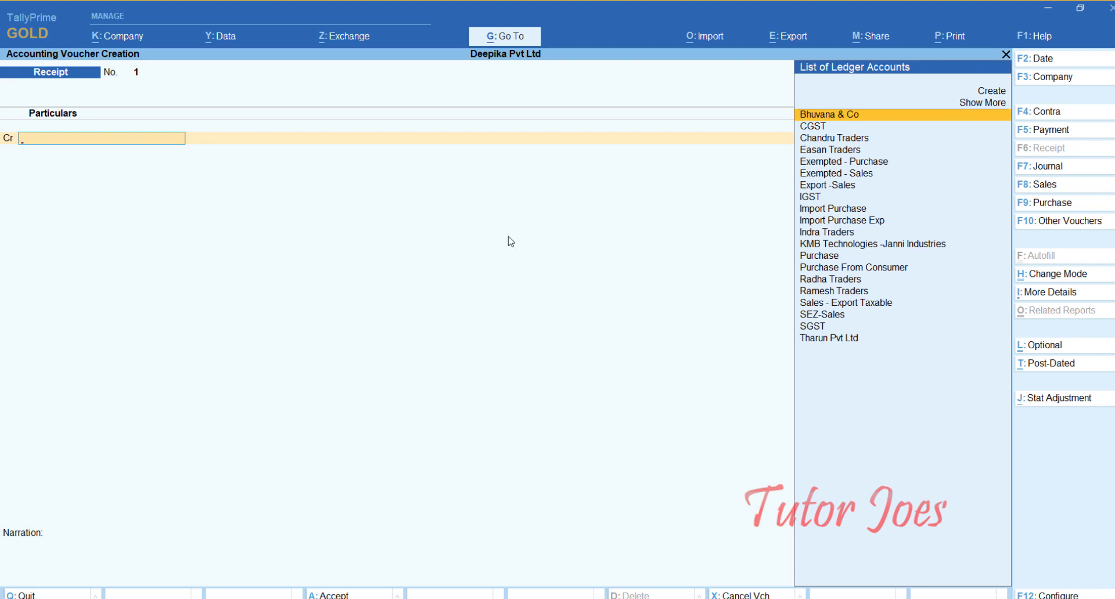
key("ctrl+h")
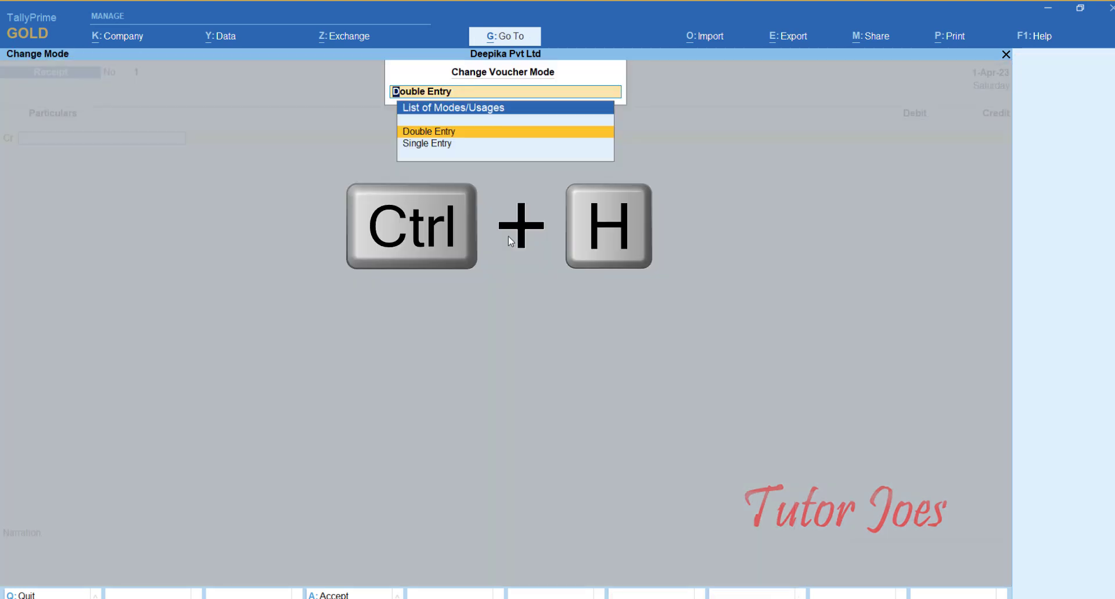
key("Down")
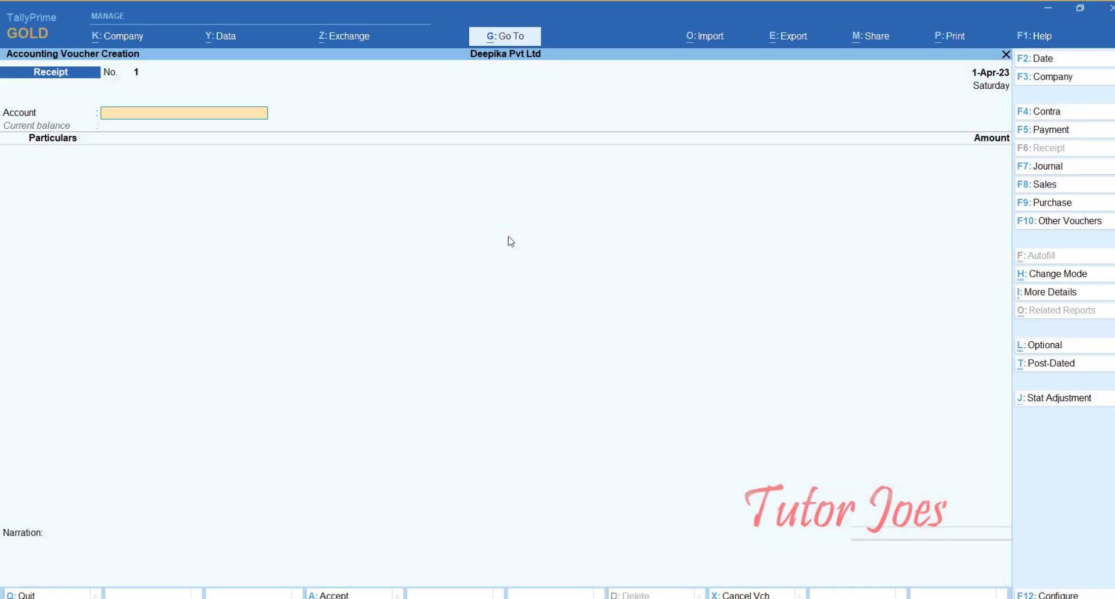
key("Return")
Step: Try to set the receipt voucher date to 8-7-2023, and quit voucher creation back to the Gateway of Tally
key("F2")
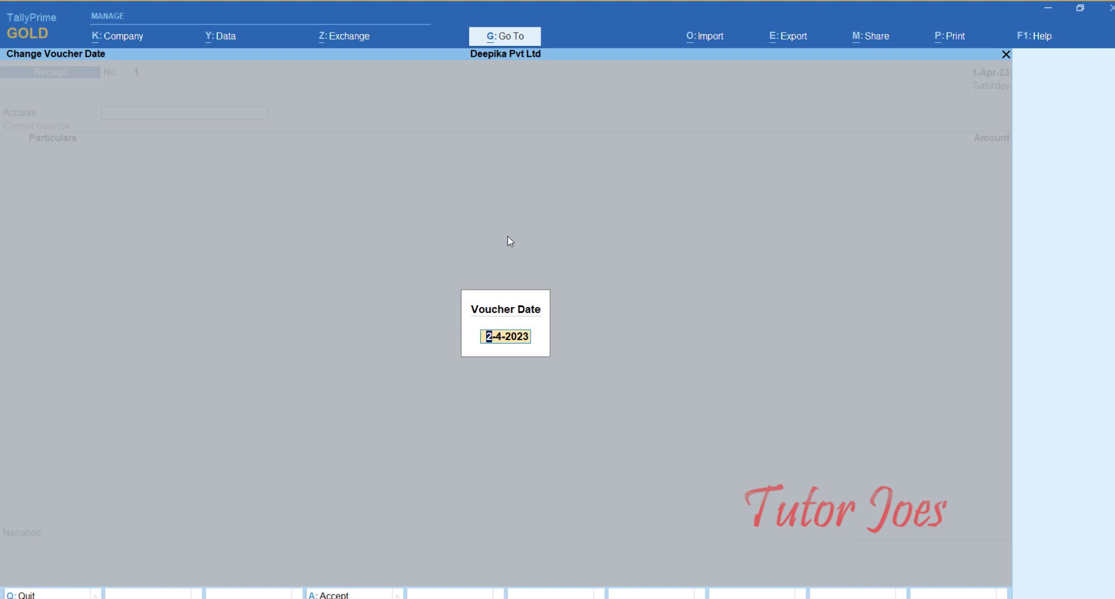
type("8-7")
key("Return")
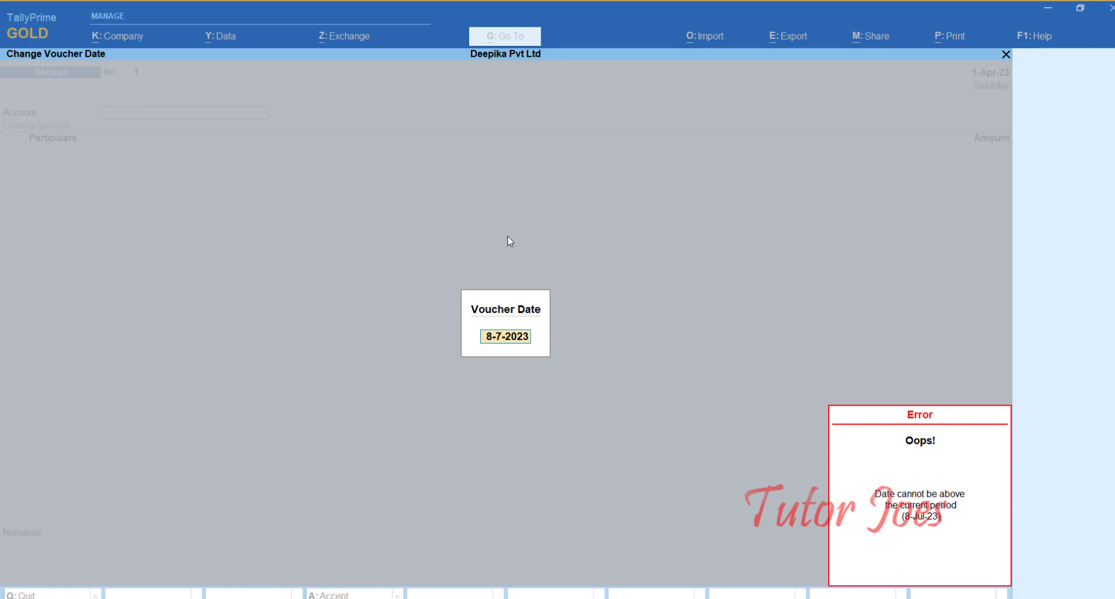
key("Escape")
key("Escape")
key("Escape")
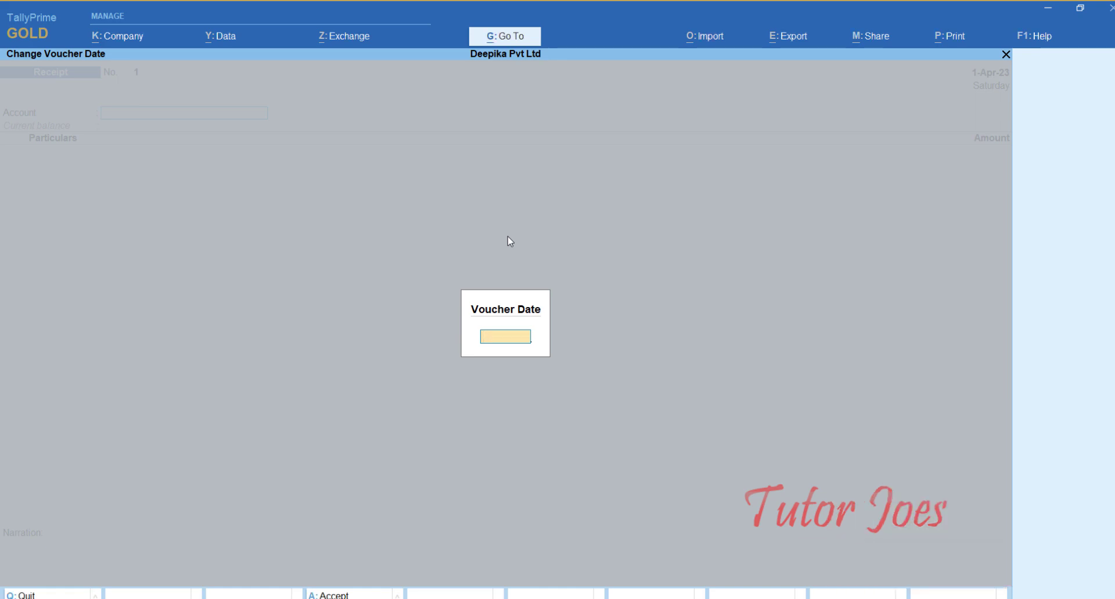
key("Escape")
key("y")
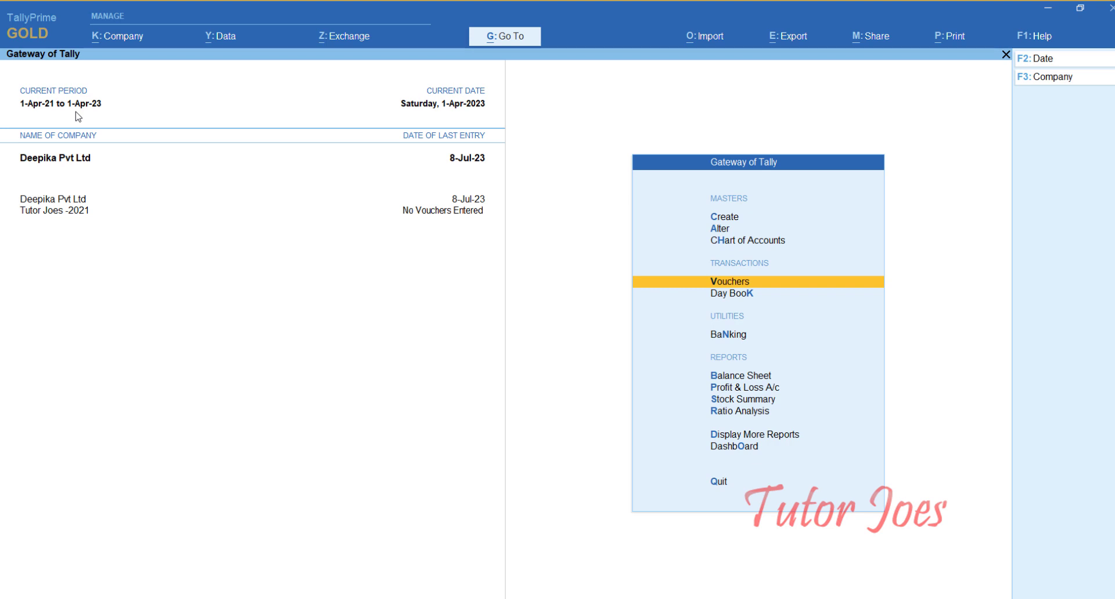
Step: Change the current period to run from 1-4-2023 to 31-3-2024
key("alt+F2")
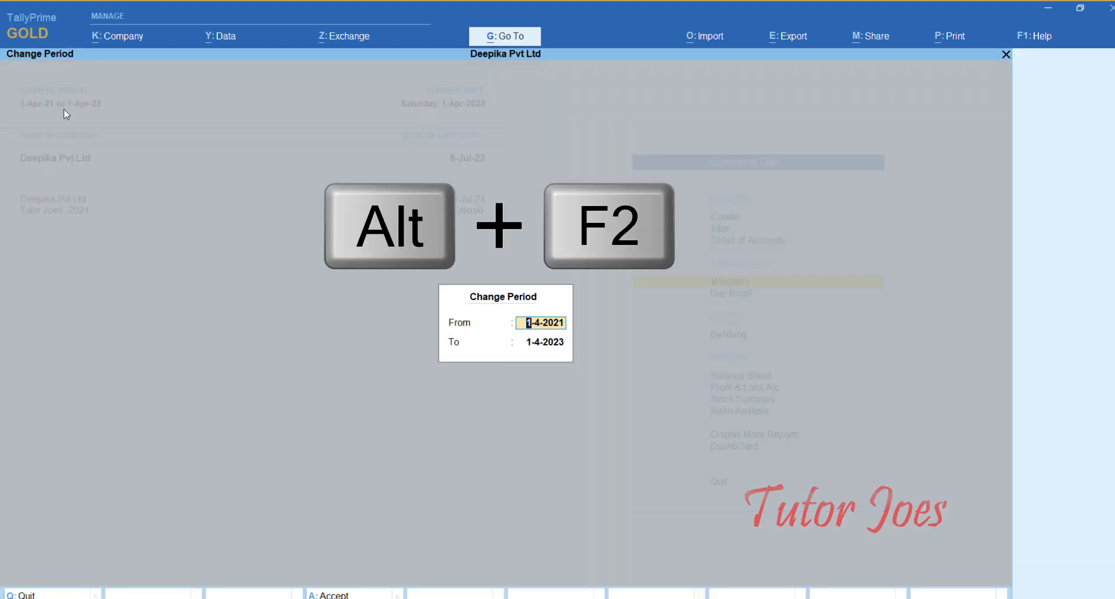
type("1-4-2023")
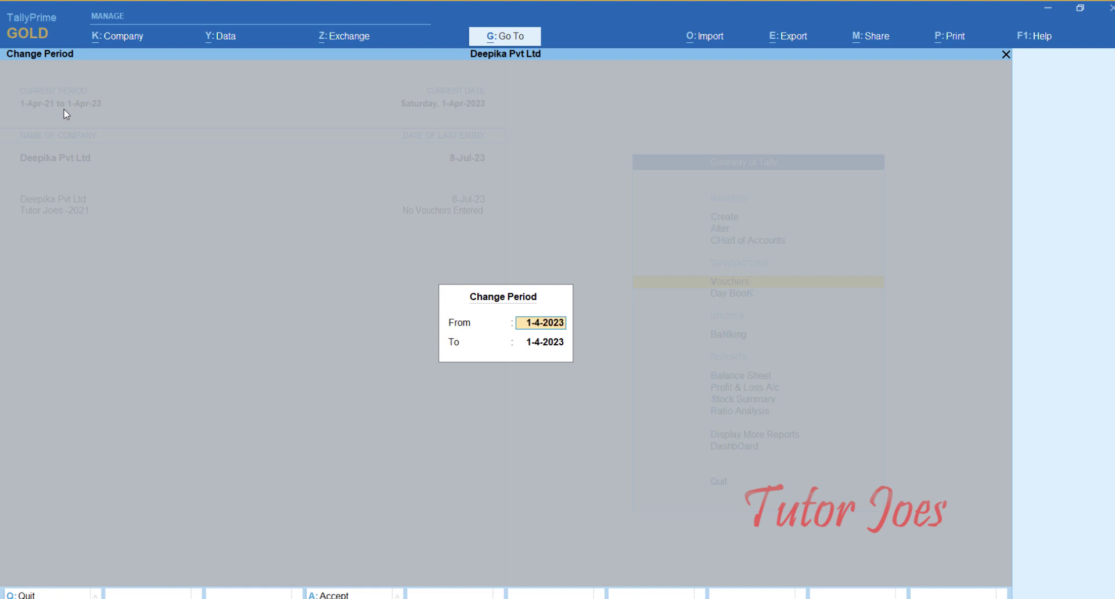
key("Return")
type("31-")
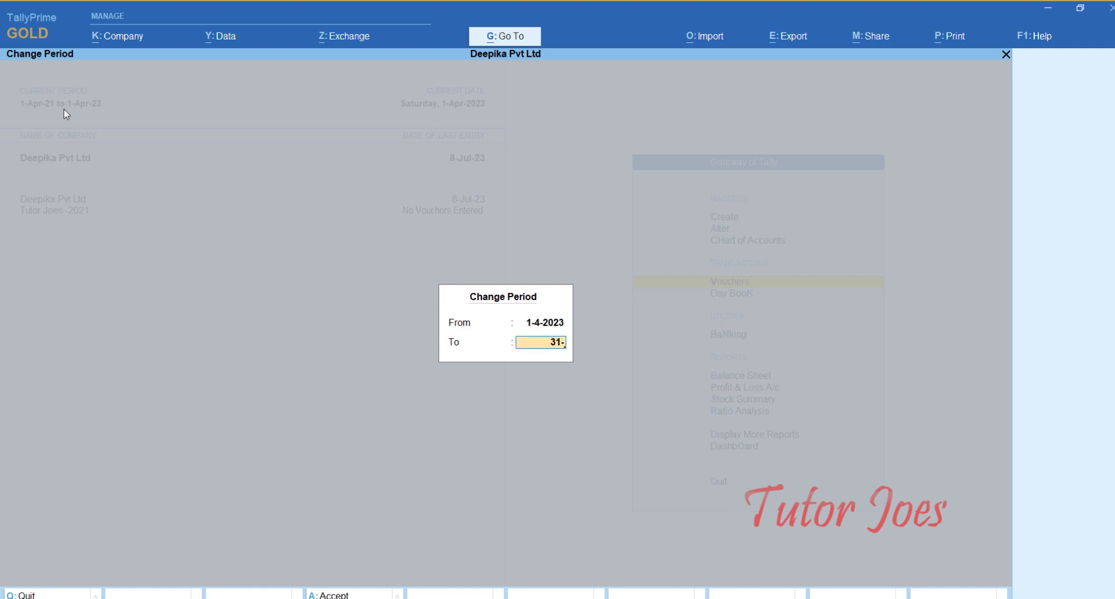
type("3-2024")
key("Return")
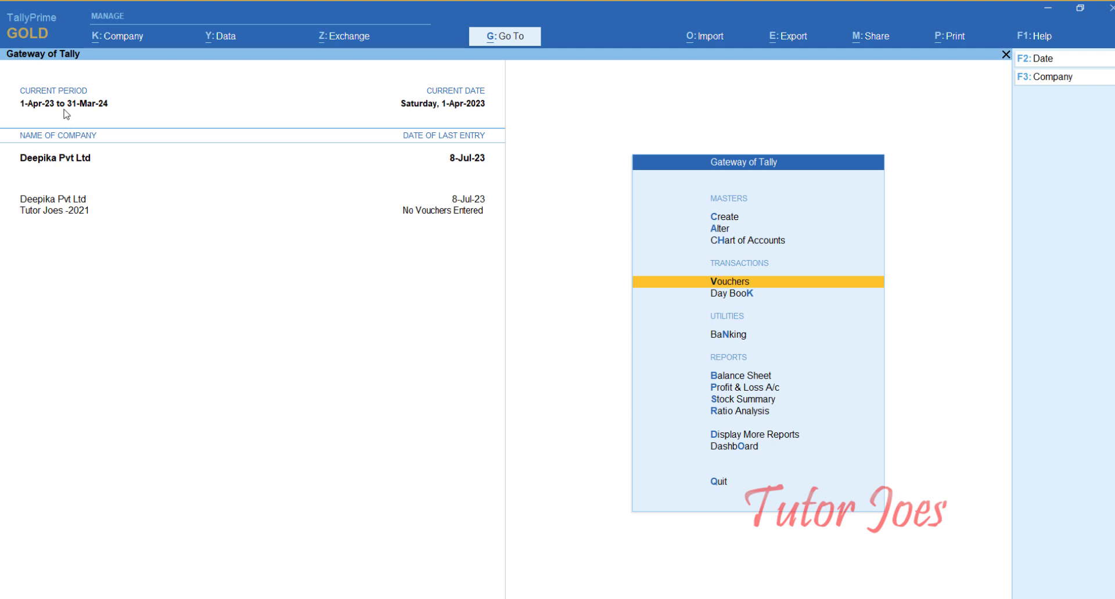
Step: Reopen the receipt voucher and set its date to 8-7-2023
key("Return")
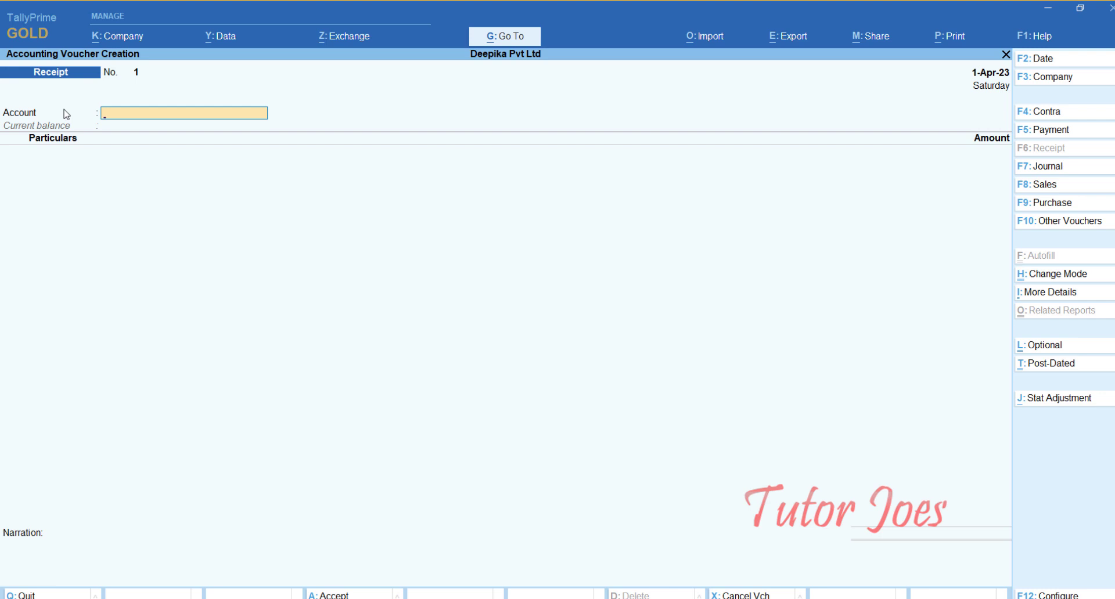
key("F2")
type("8")
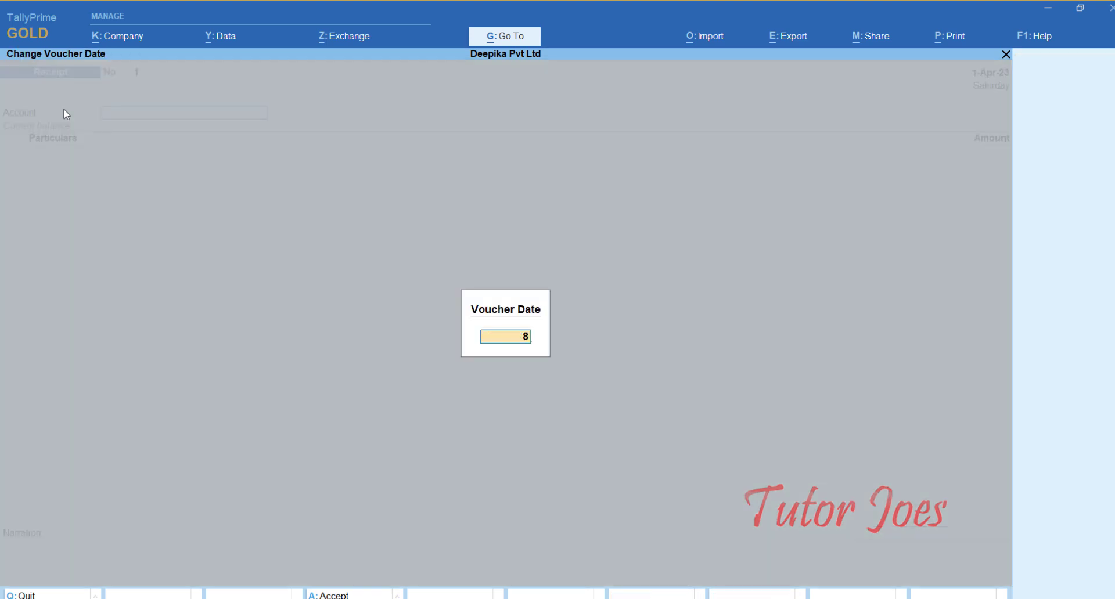
type("-7")
key("Return")
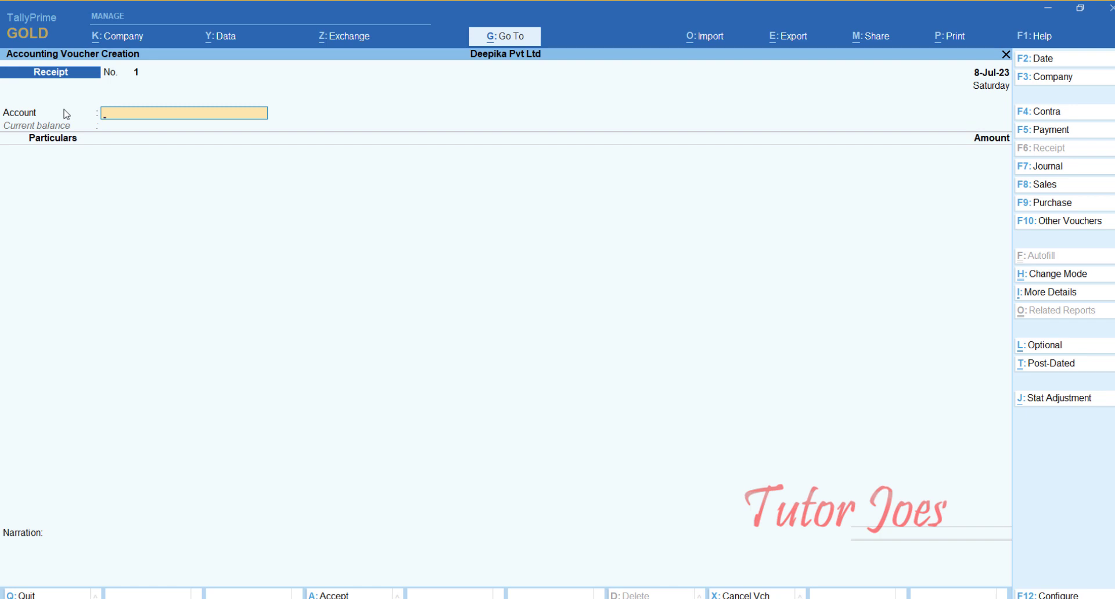
Step: Set the GST stat adjustment's nature of receipt to Advance Receipt
left_click(1053, 409)
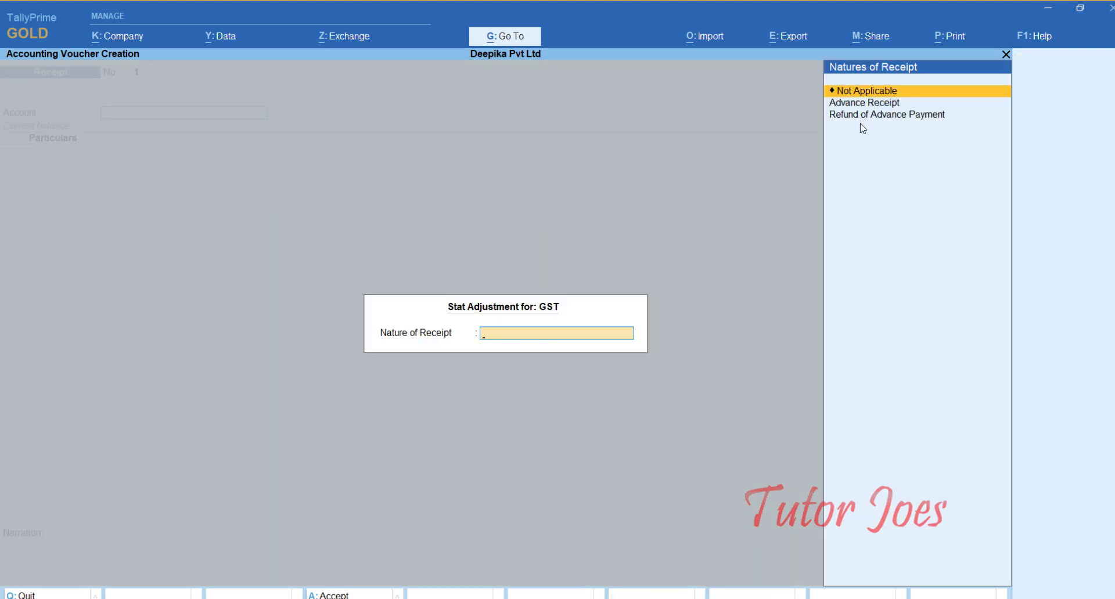
key("Down")
key("Down")
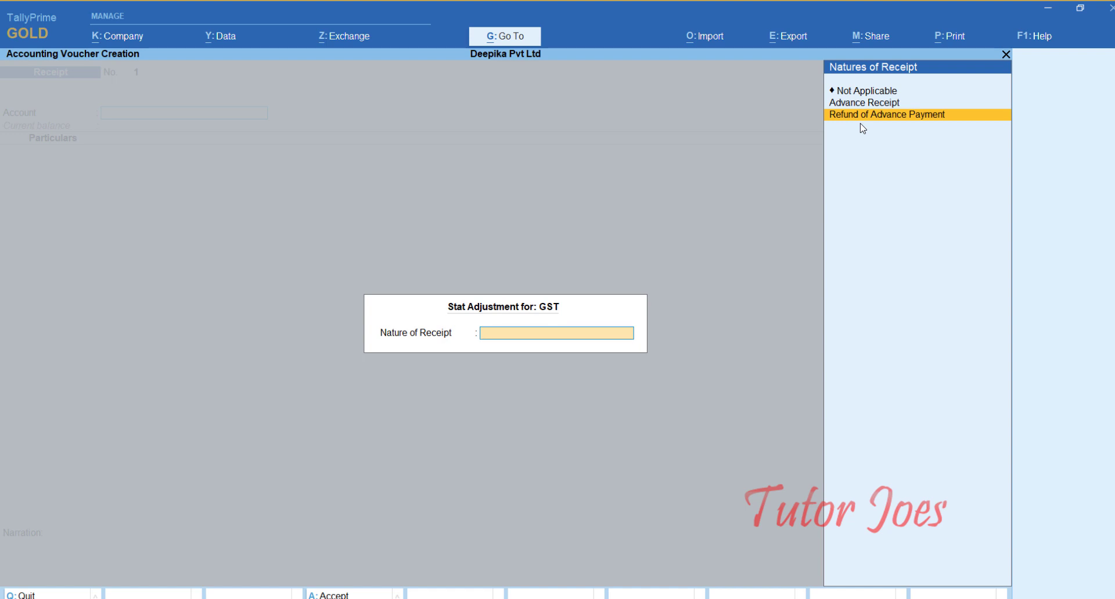
key("Up")
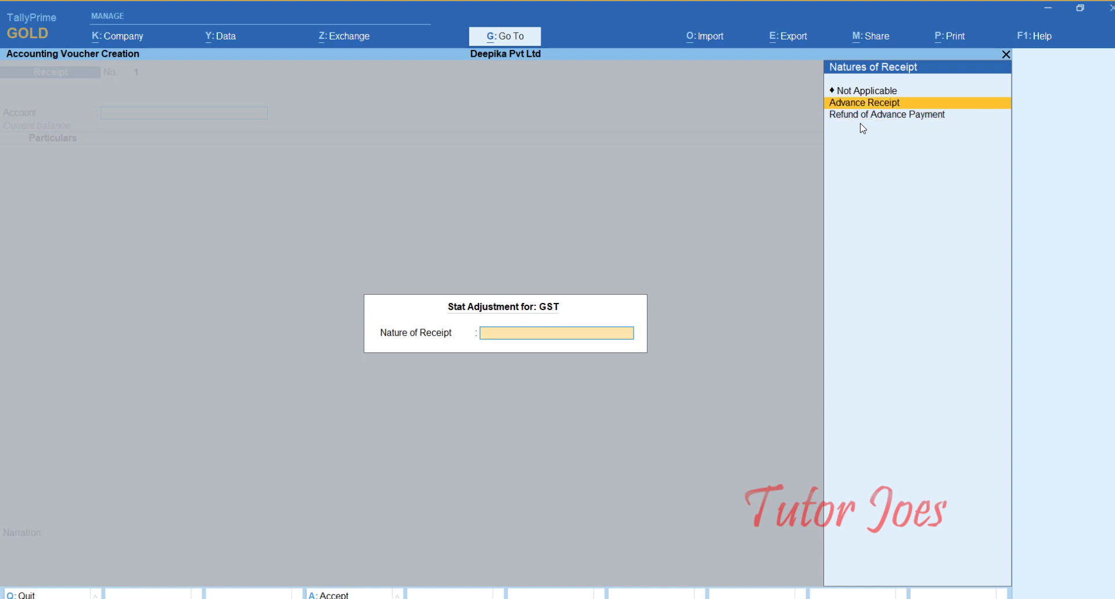
key("Return")
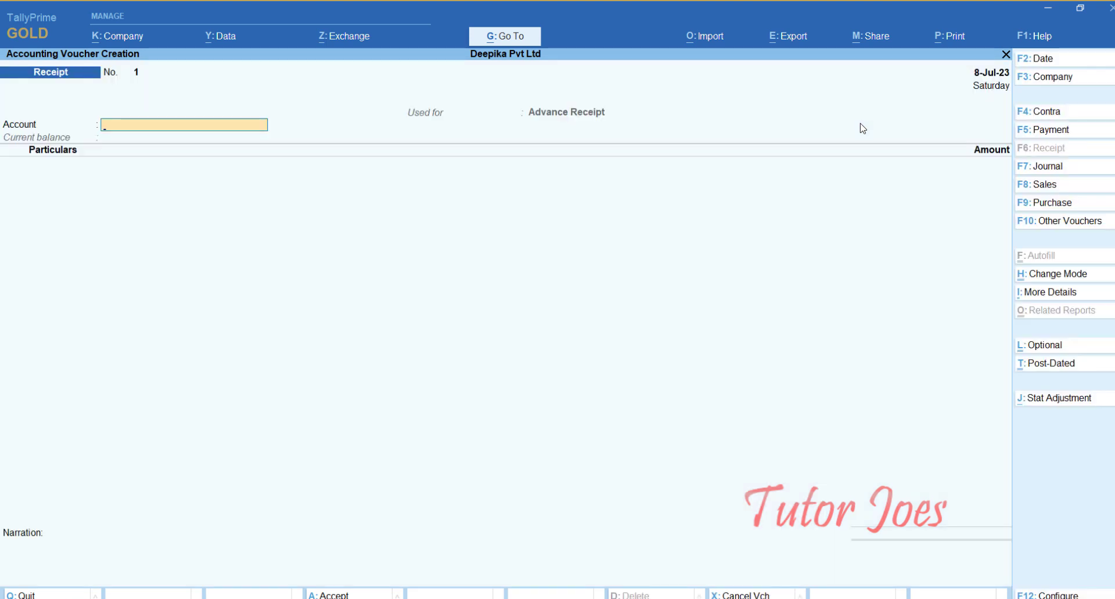
Step: Select Indian Bank as the account receiving the advance in the receipt voucher
type("In")
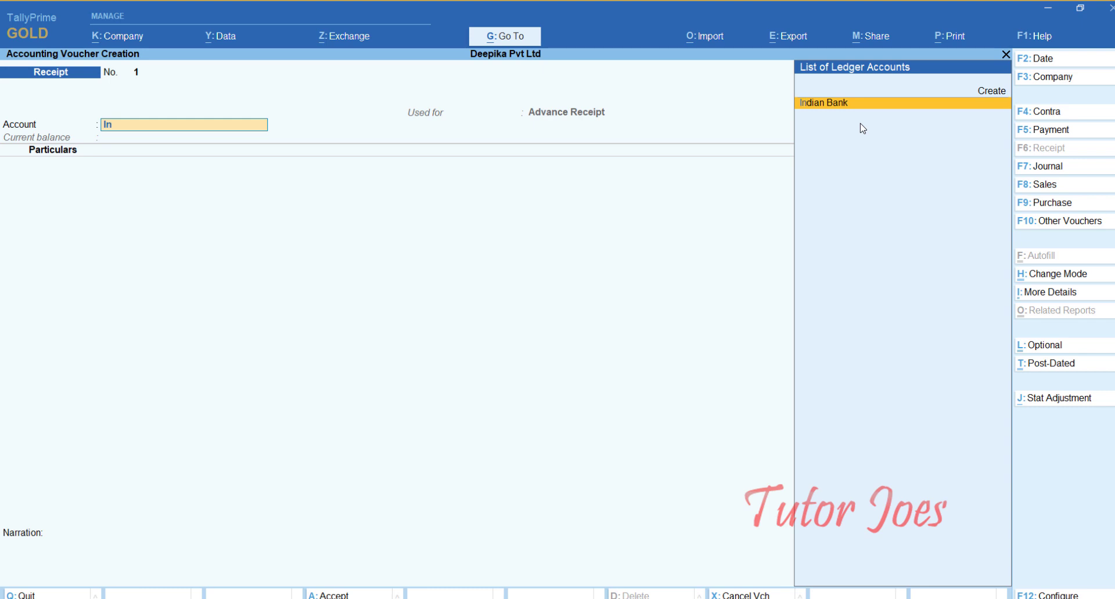
key("Return")
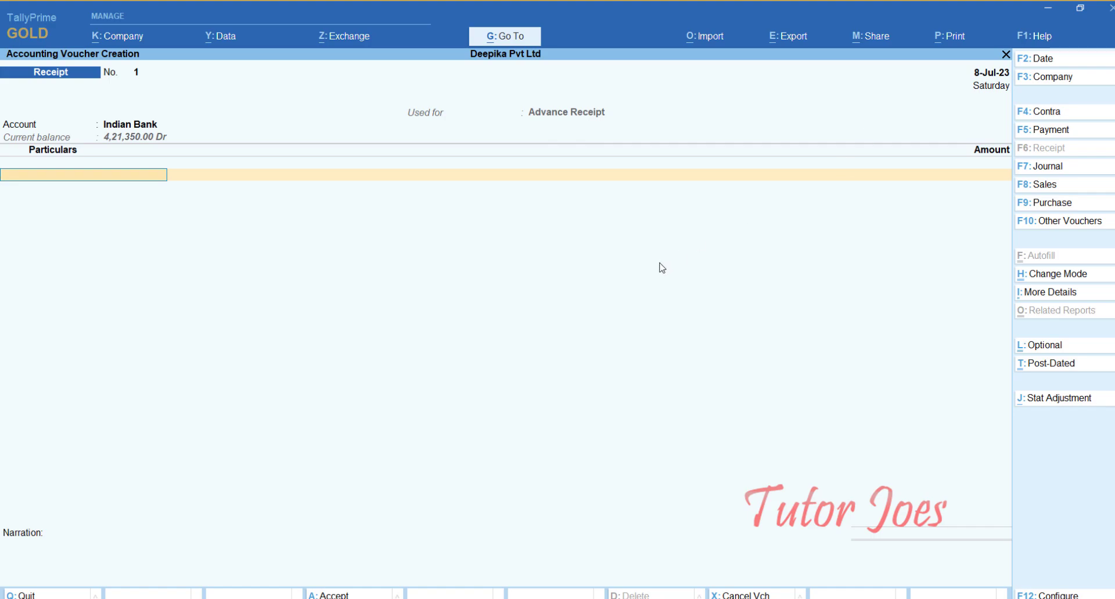
left_click(431, 597)
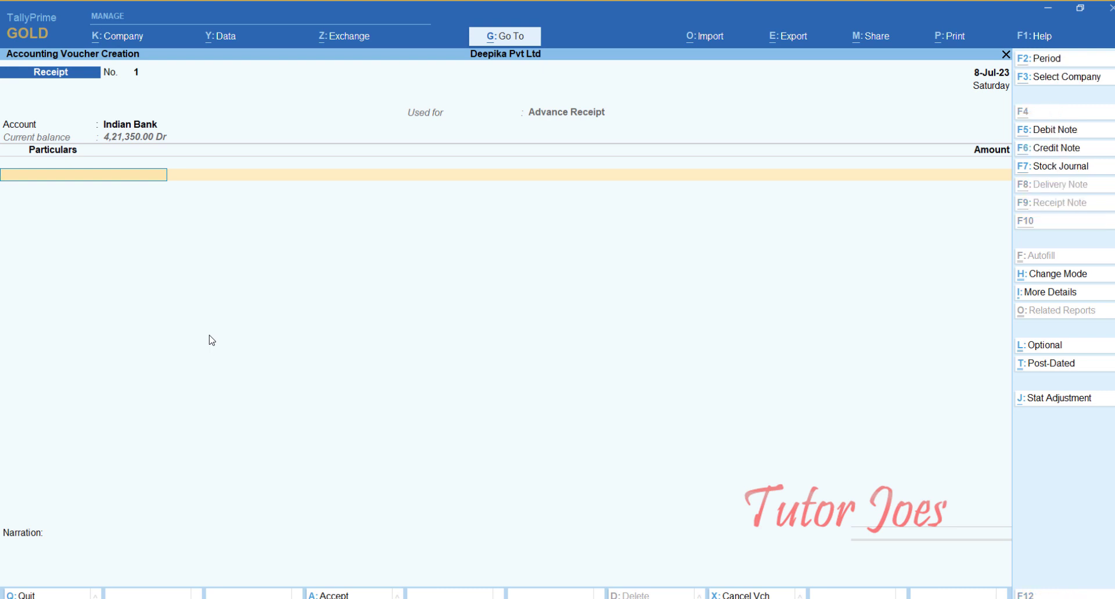
Step: Start a new party ledger from the voucher's particulars and name it Leela Traders
key("alt+c")
type("Lee")
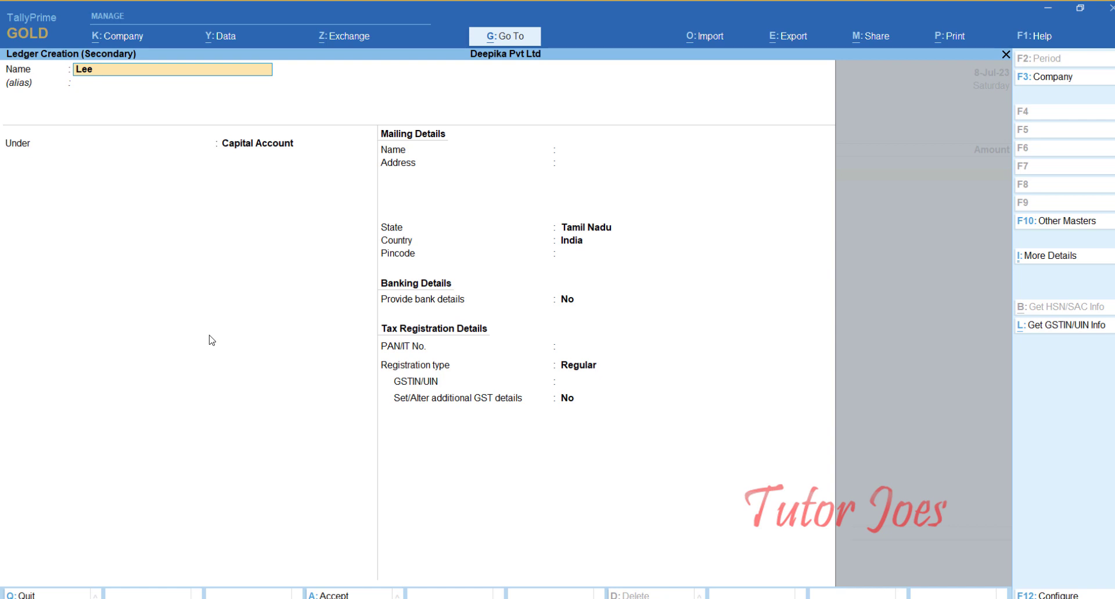
type("alatrade")
key("BackSpace")
key("BackSpace")
key("BackSpace")
key("BackSpace")
key("BackSpace")
key("BackSpace")
type("Trader")
key("Return")
key("Return")
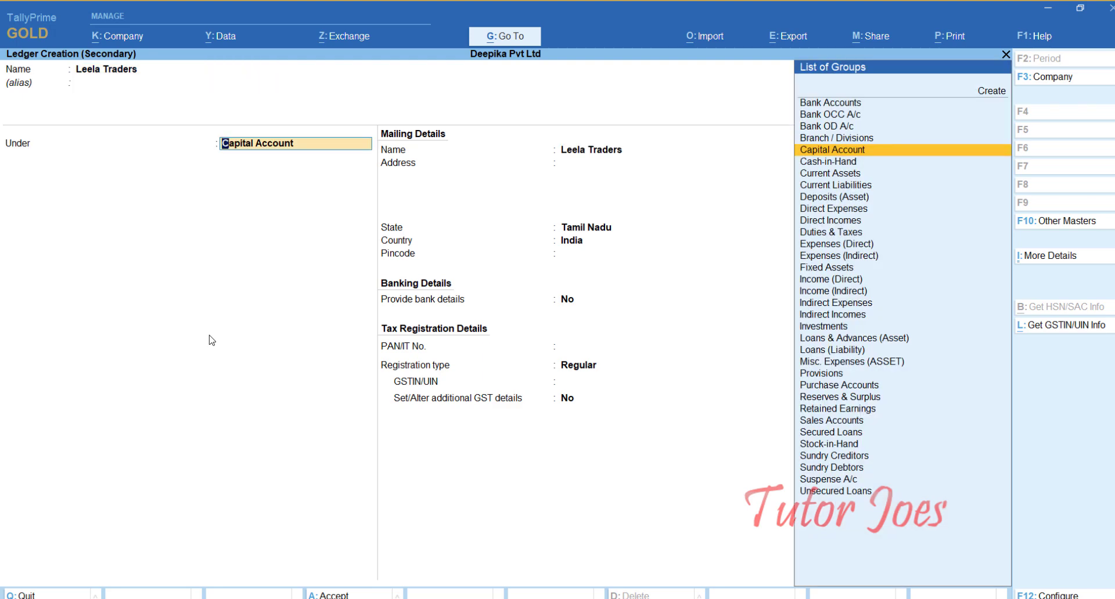
Step: Place the Leela Traders ledger under the Sundry Debtors group
type("Su")
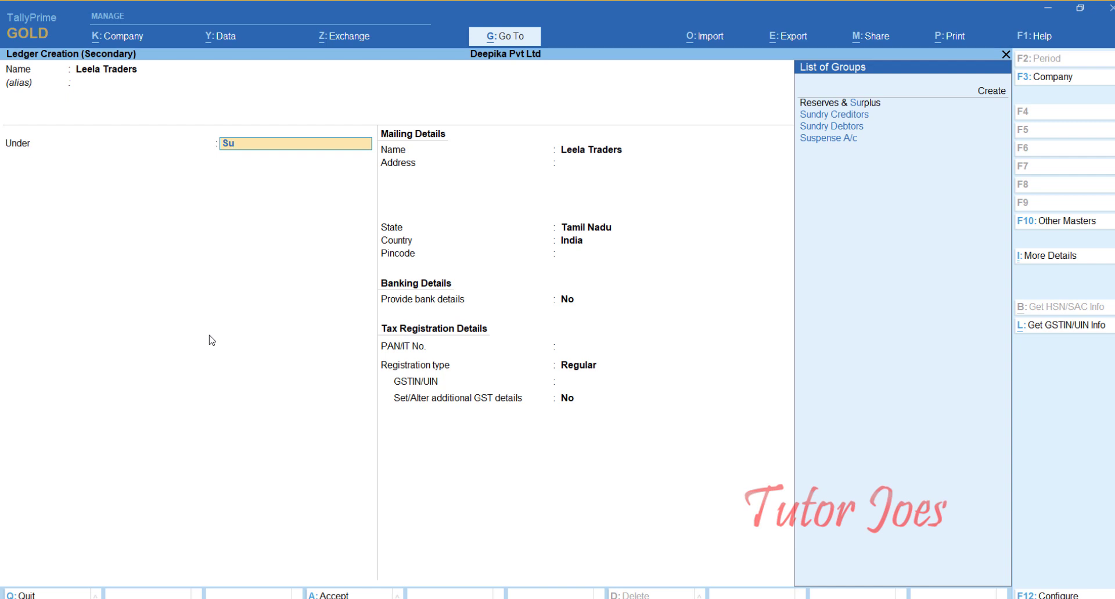
key("Down")
key("Down")
key("Return")
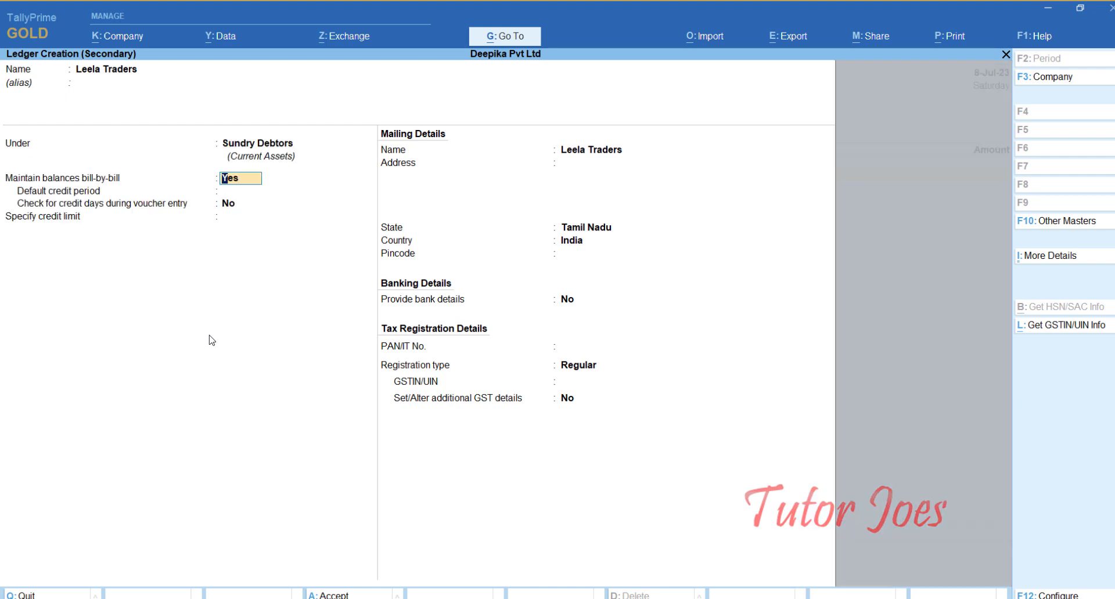
Step: Keep bill-by-bill balances at Yes and accept Tamil Nadu, India in the ledger's mailing details, leaving the address blank
key("Return")
key("Return")
key("Return")
key("Return")
key("Return")
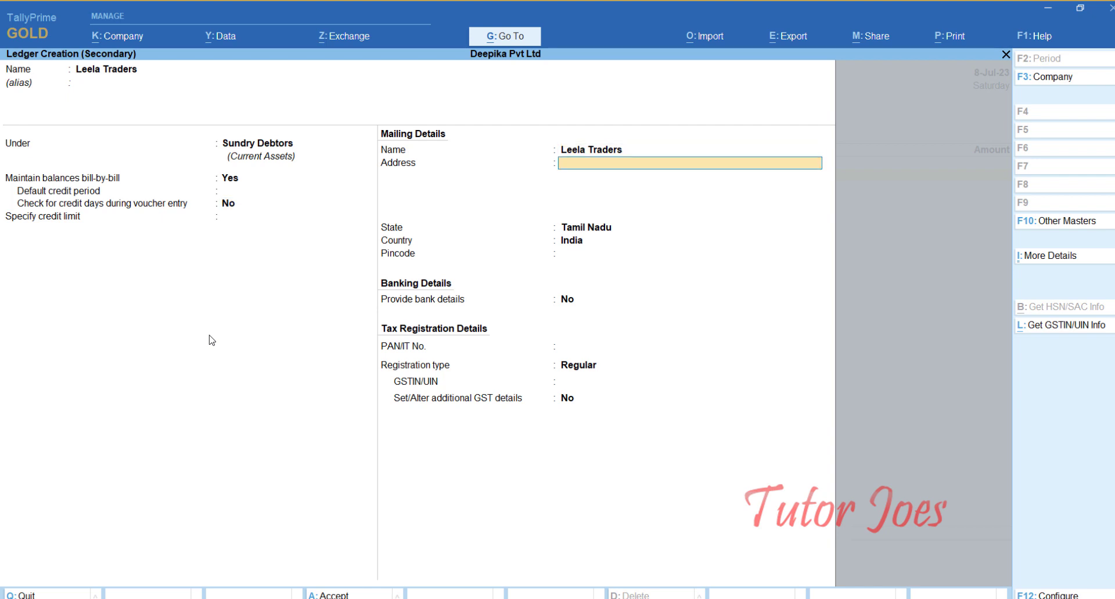
key("Return")
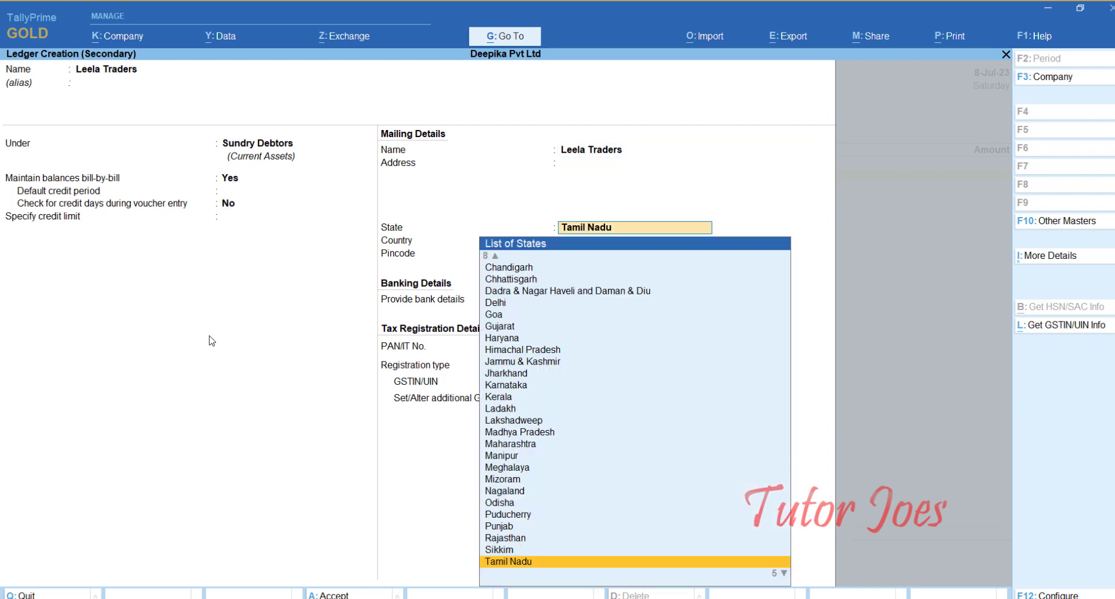
key("Return")
key("Return")
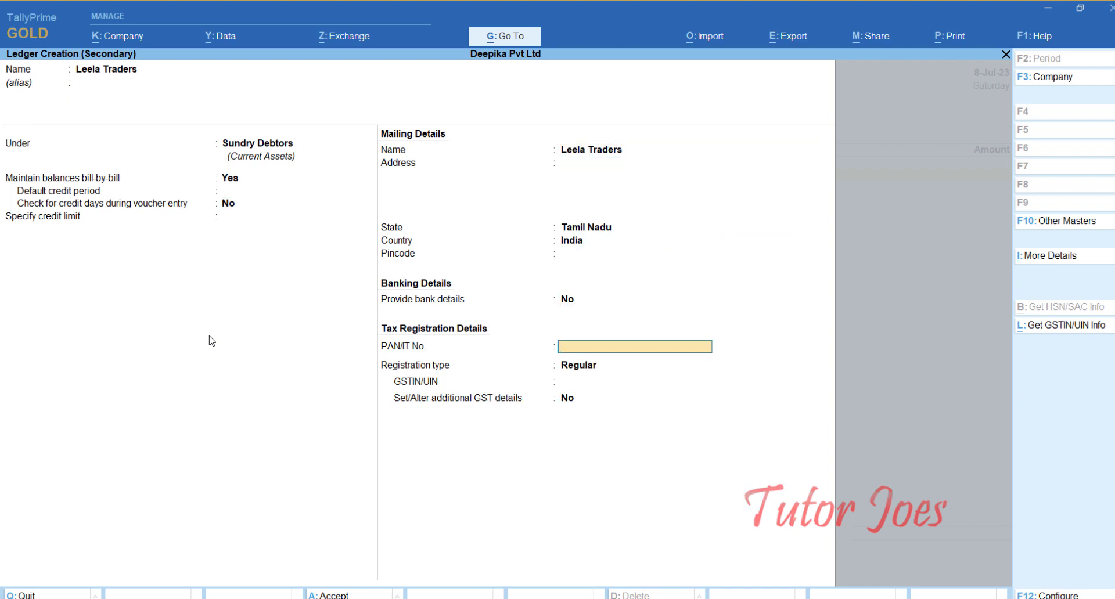
Step: Keep the ledger's GST registration type as Regular and enter the party's GSTIN/UIN
key("Return")
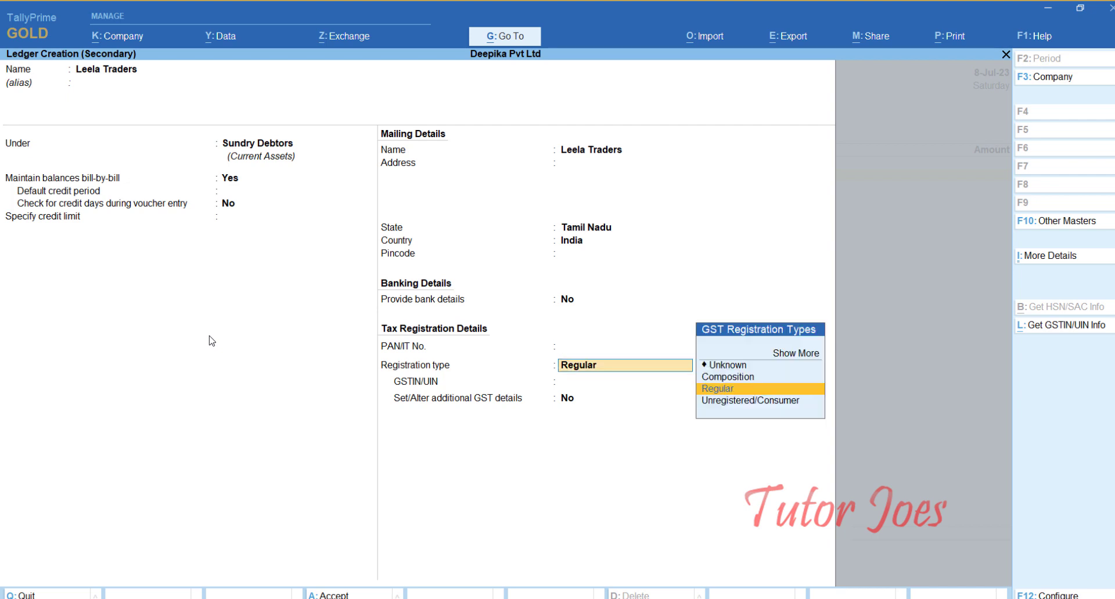
key("Return")
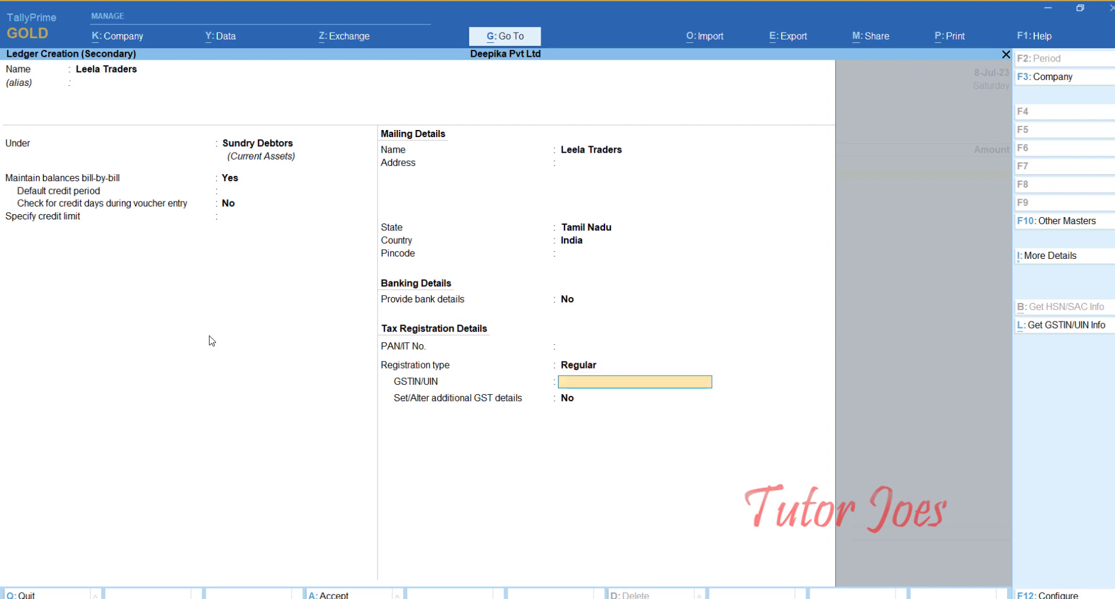
key("alt")
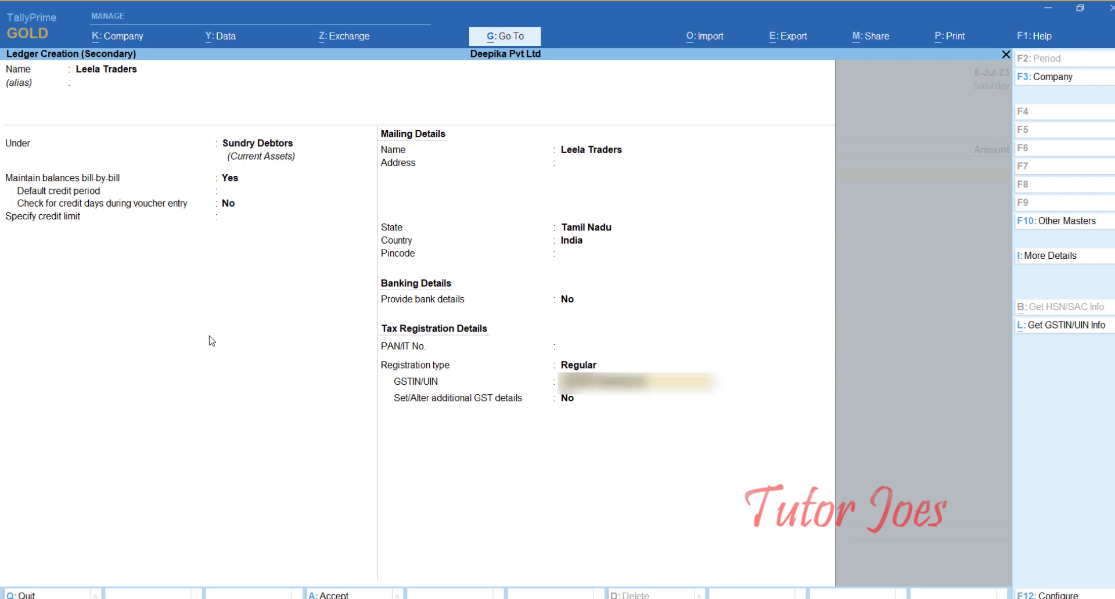
key("Return")
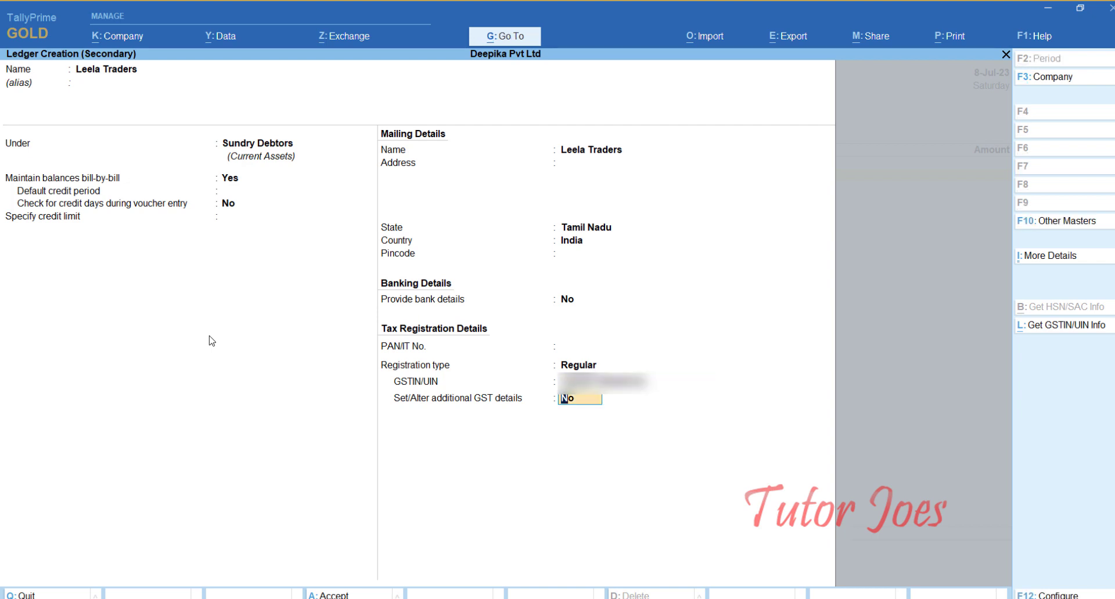
Step: Enable additional GST details with Tamil Nadu as place of supply, mark the party as a transporter keeping its Transporter ID, and save the ledger
type("y")
key("Return")
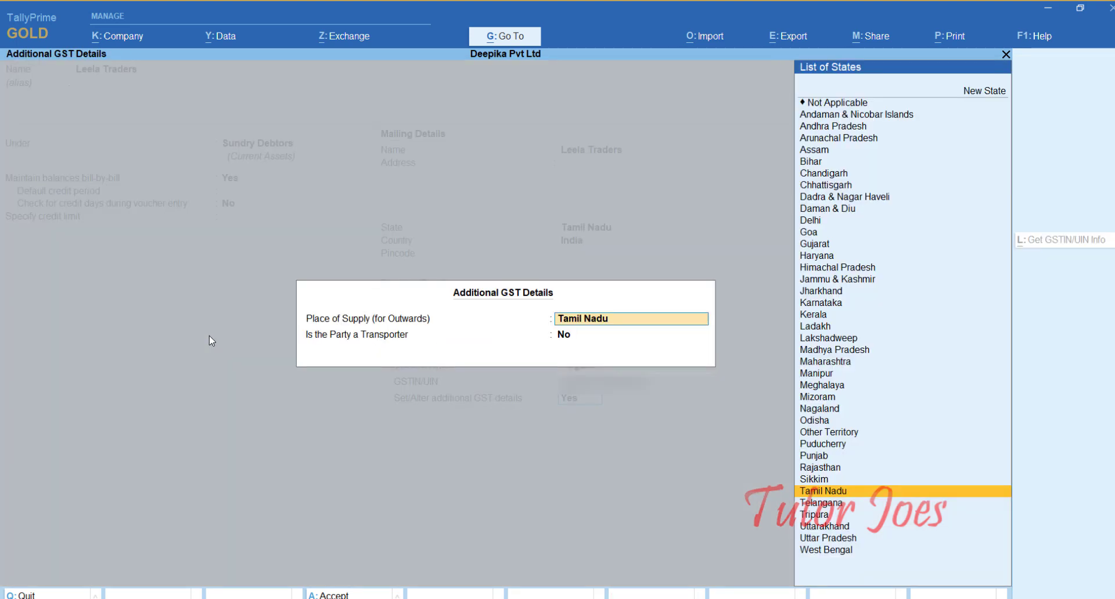
key("Return")
type("y")
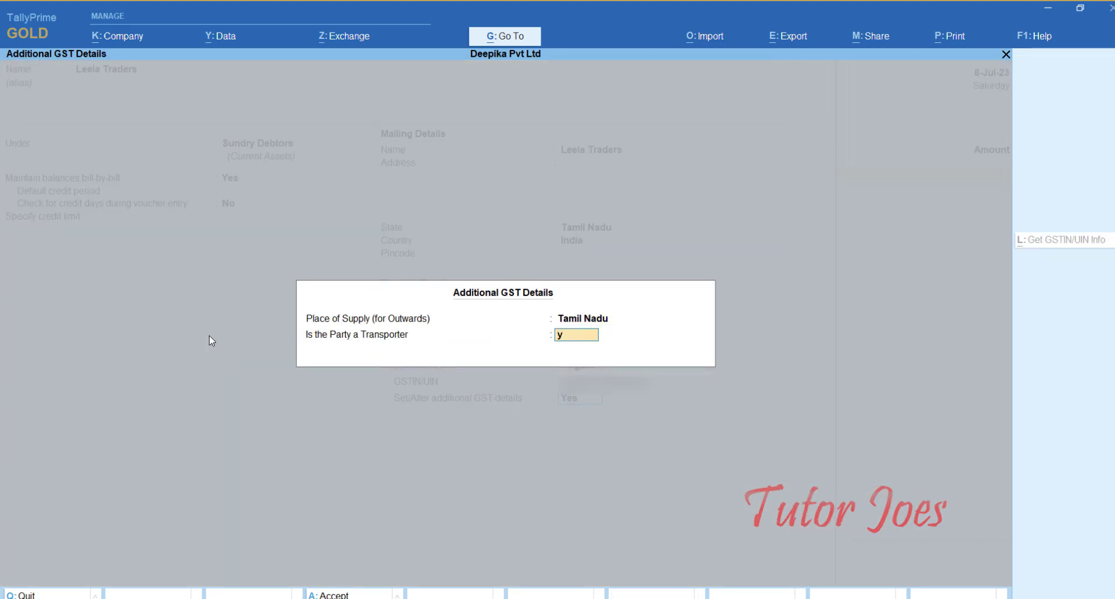
key("Return")
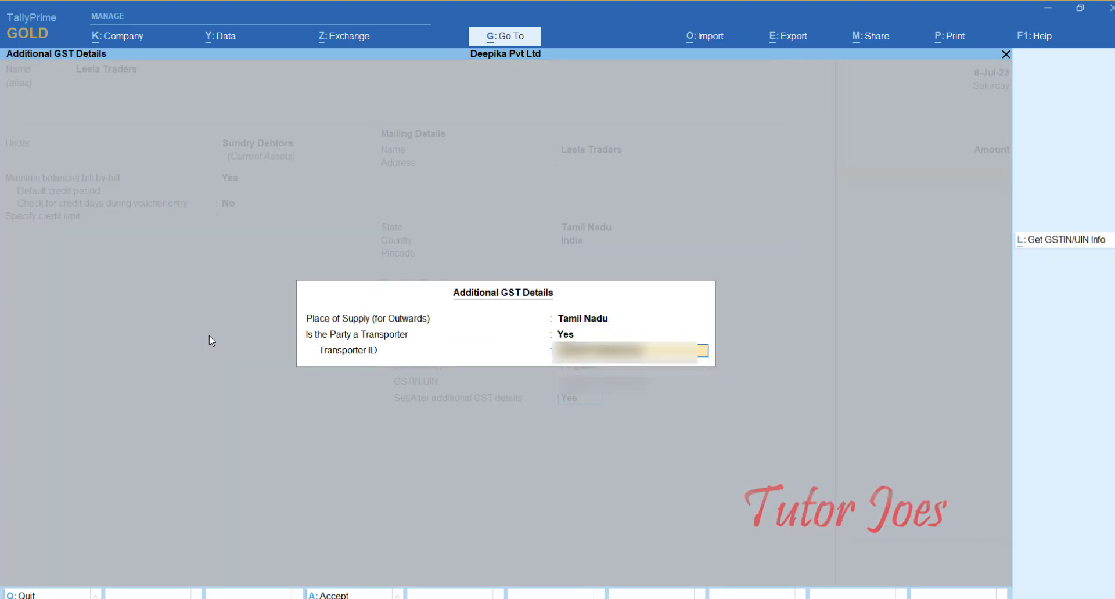
key("Return")
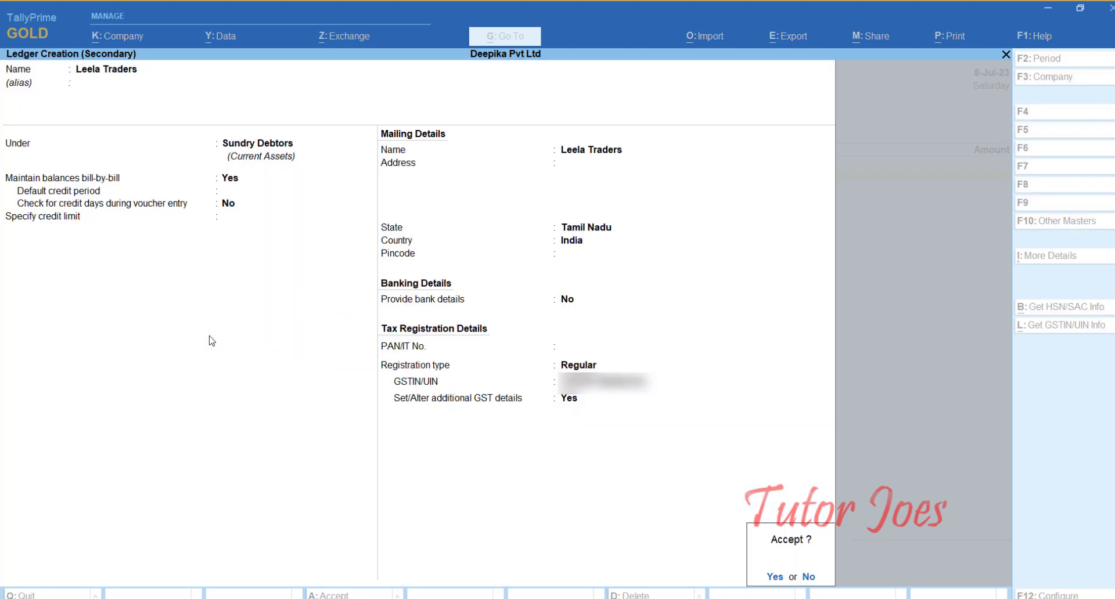
key("y")
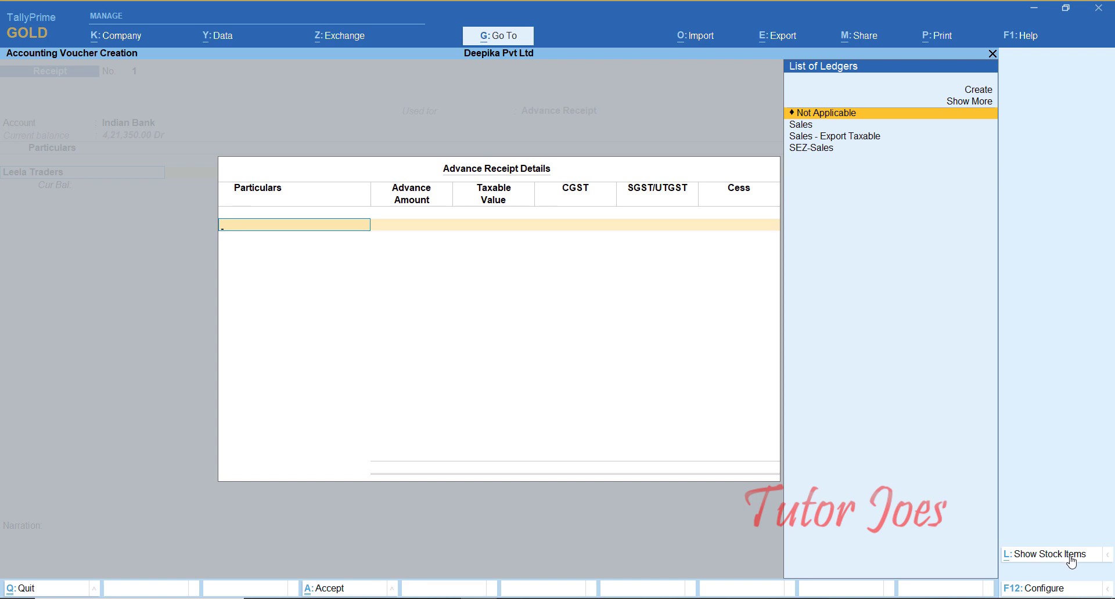
Step: Show stock items in the advance receipt details and enter MS Printer with an advance amount of 20000
key("alt+l")
left_click(1025, 562)
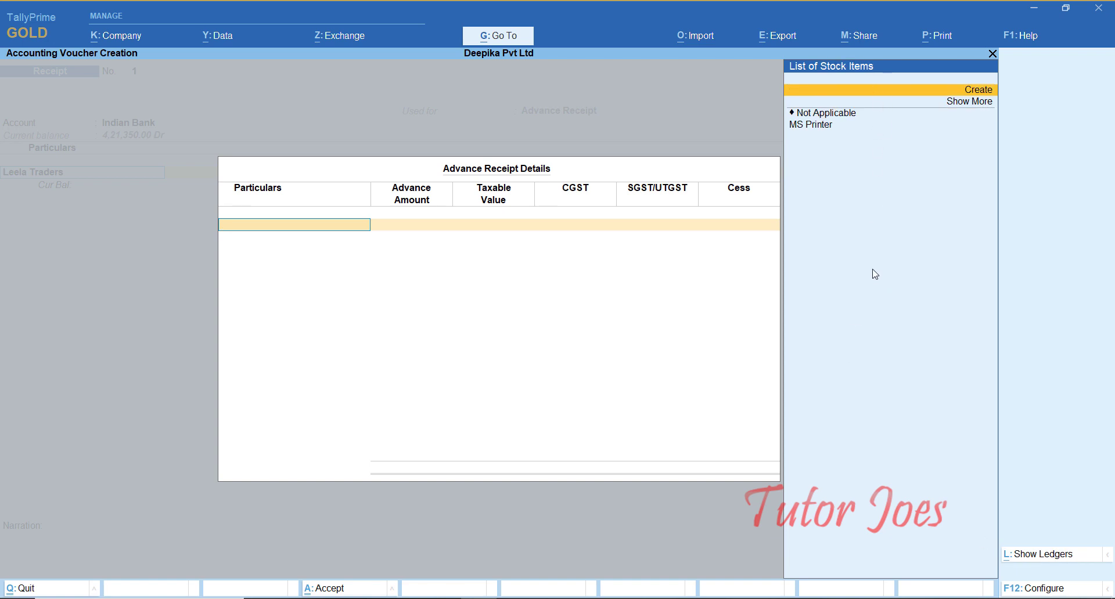
left_click(819, 125)
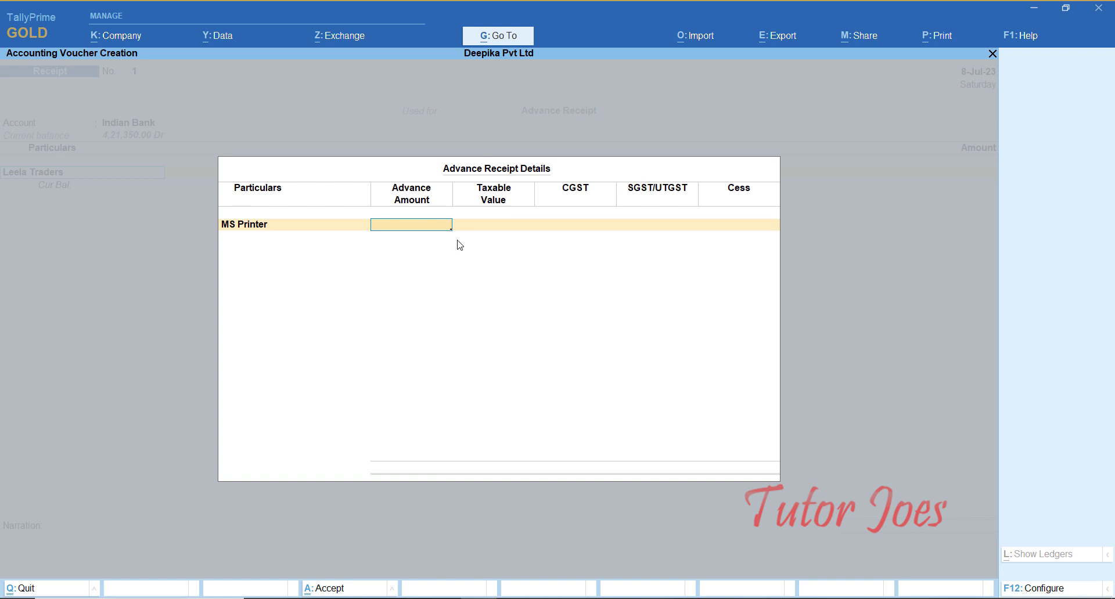
type("20000")
key("Return")
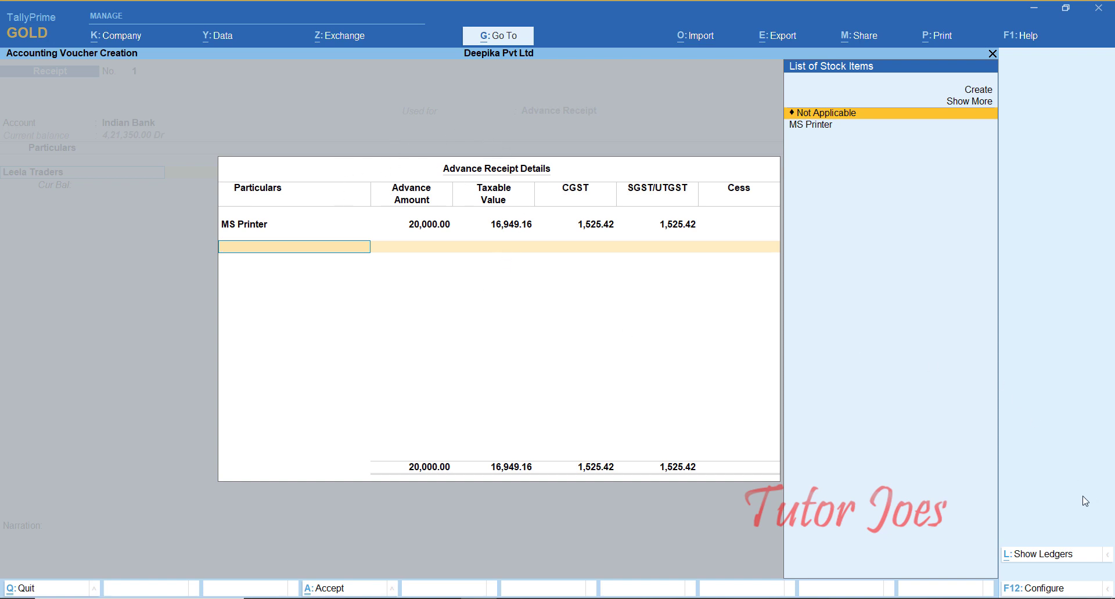
Step: Configure the advance receipt details to show GST rates by setting Show GST Rates to Yes
left_click(1034, 588)
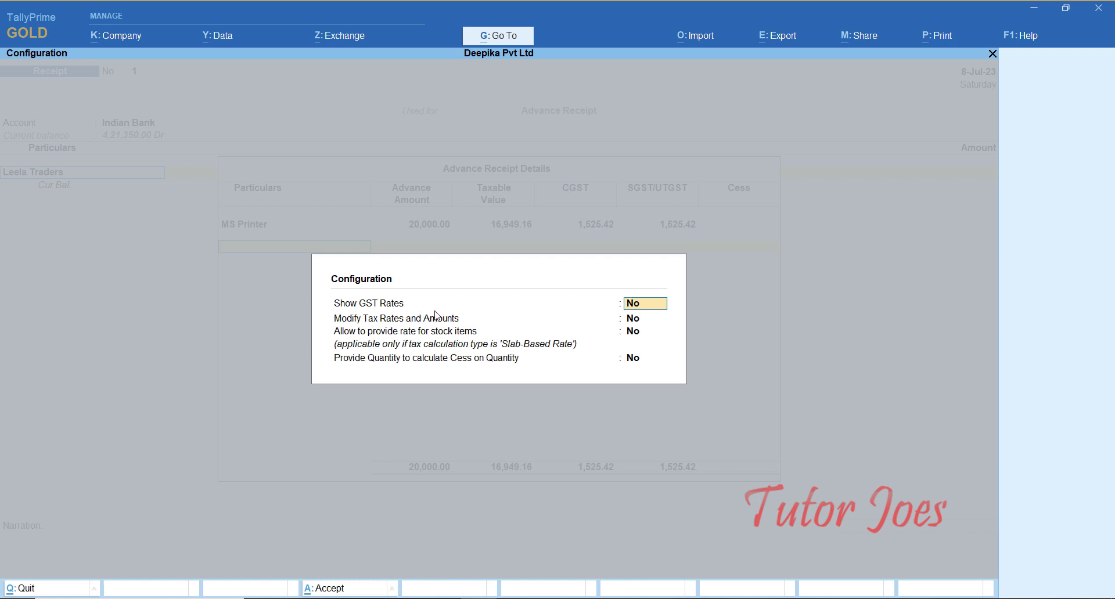
type("y")
key("Return")
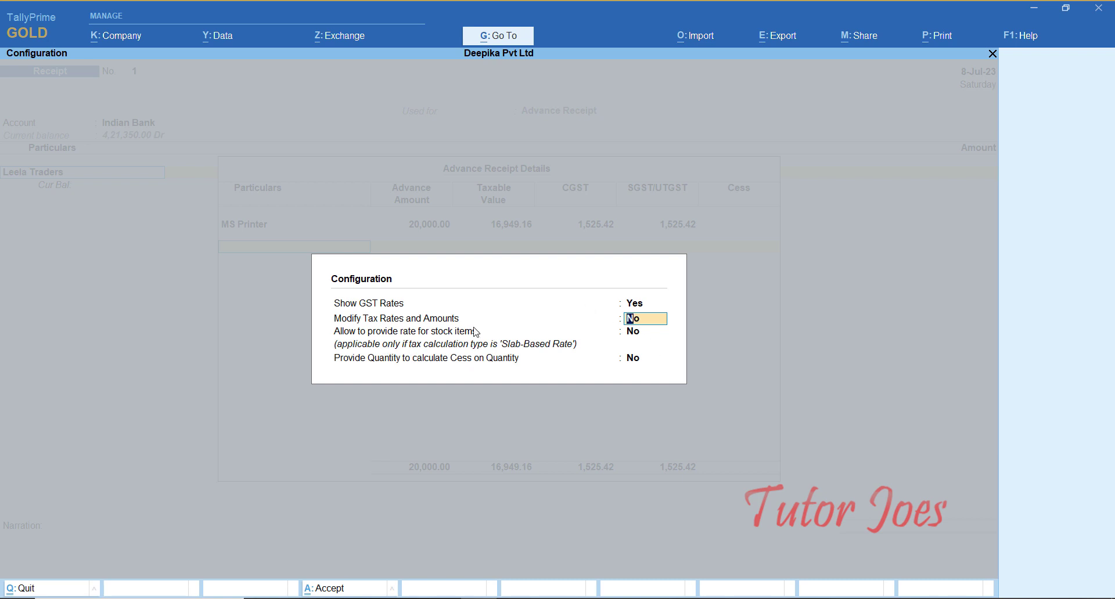
key("ctrl")
key("ctrl+a")
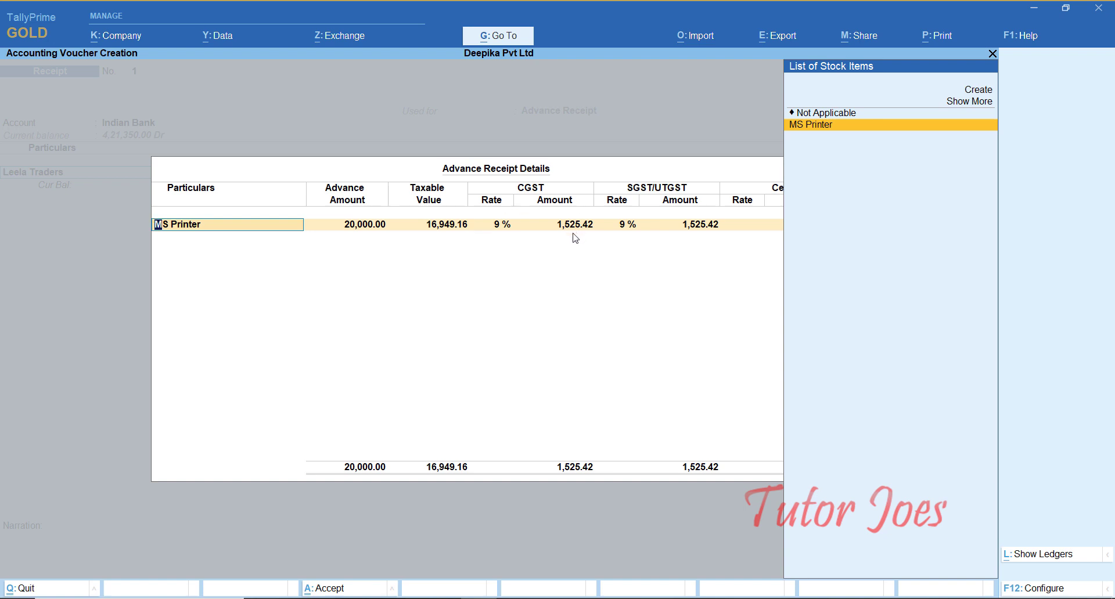
Step: Accept the advance receipt details and allocate the full 20,000.00 Cr for Leela Traders to an Advance reference named AD01
key("Return")
key("Return")
key("Return")
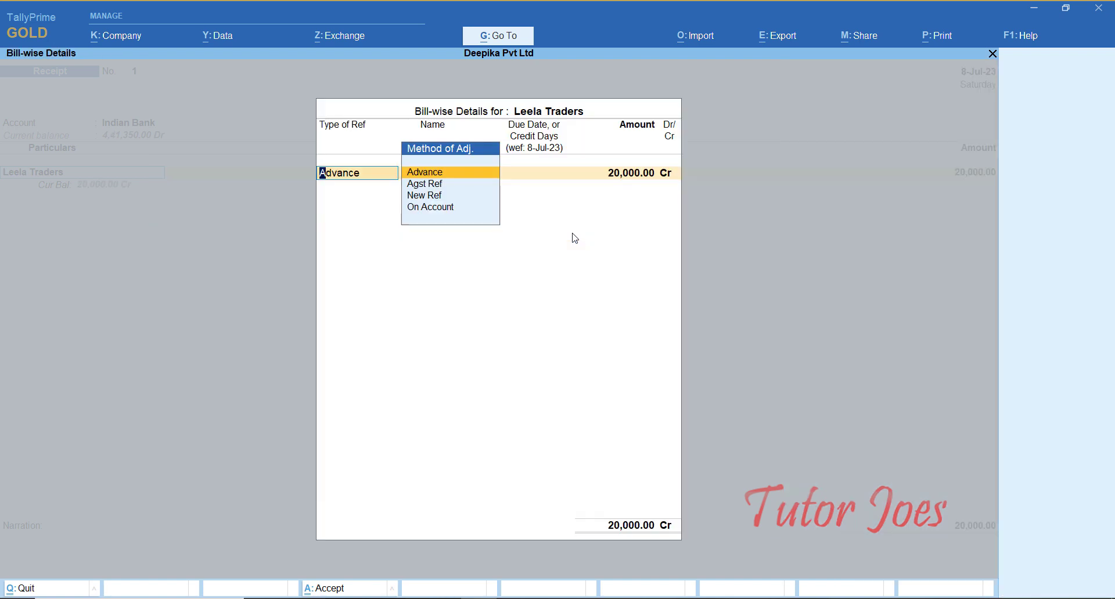
key("Return")
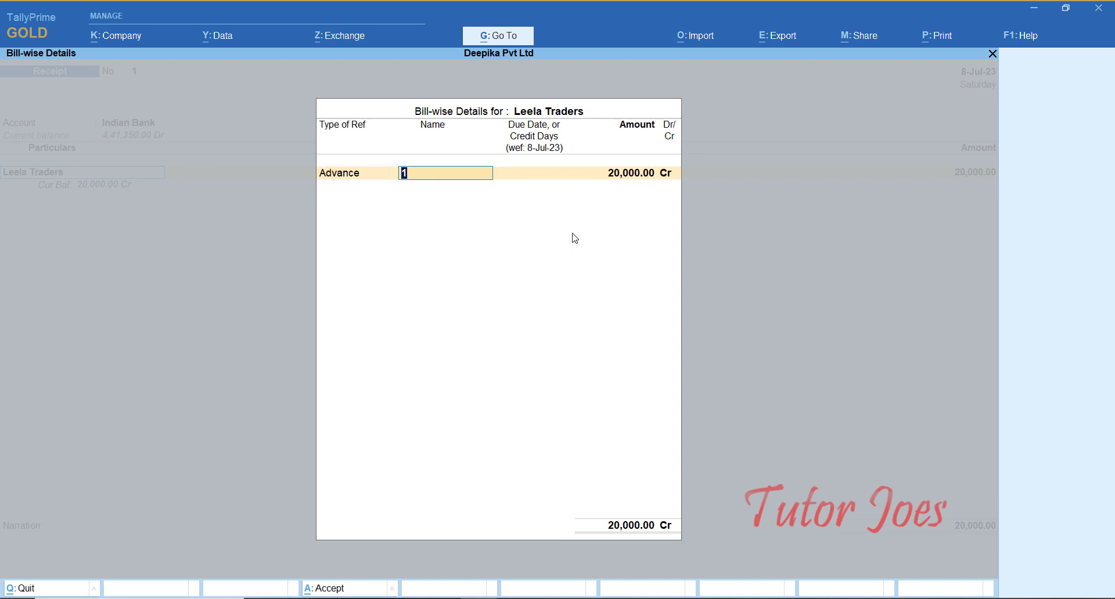
type("AD0")
key("Return")
key("Return")
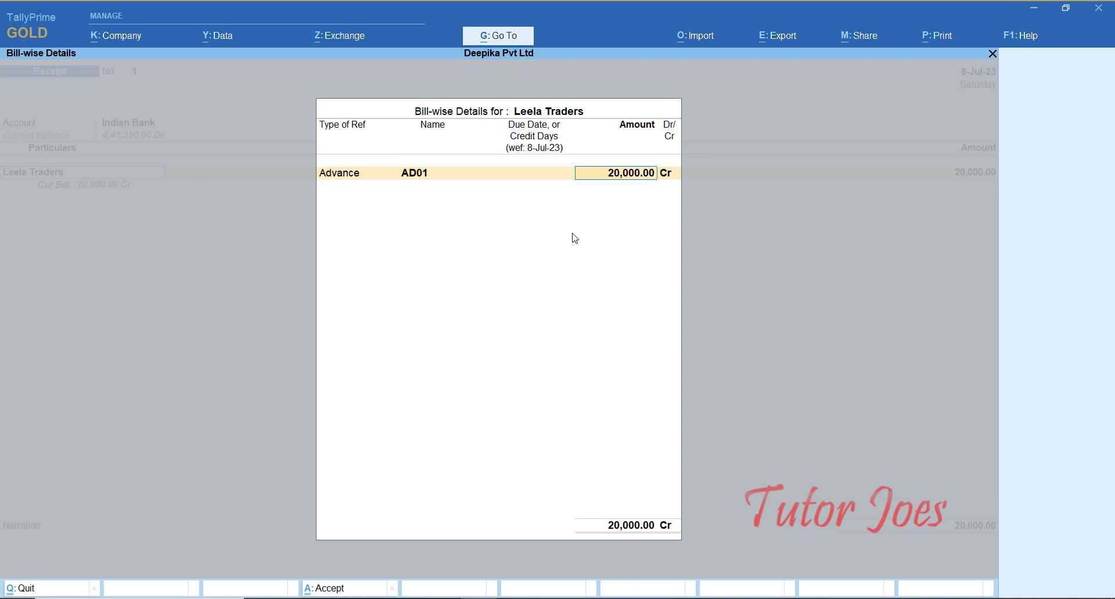
key("Return")
key("Return")
key("Return")
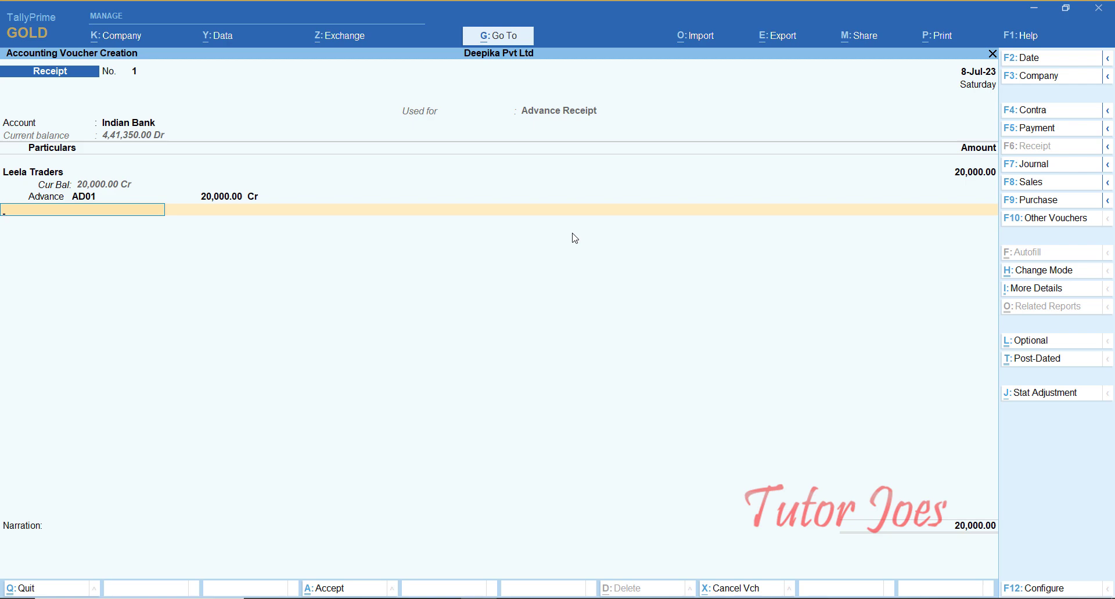
Step: Preview the receipt voucher's printout and return to the print settings
key("ctrl+p")
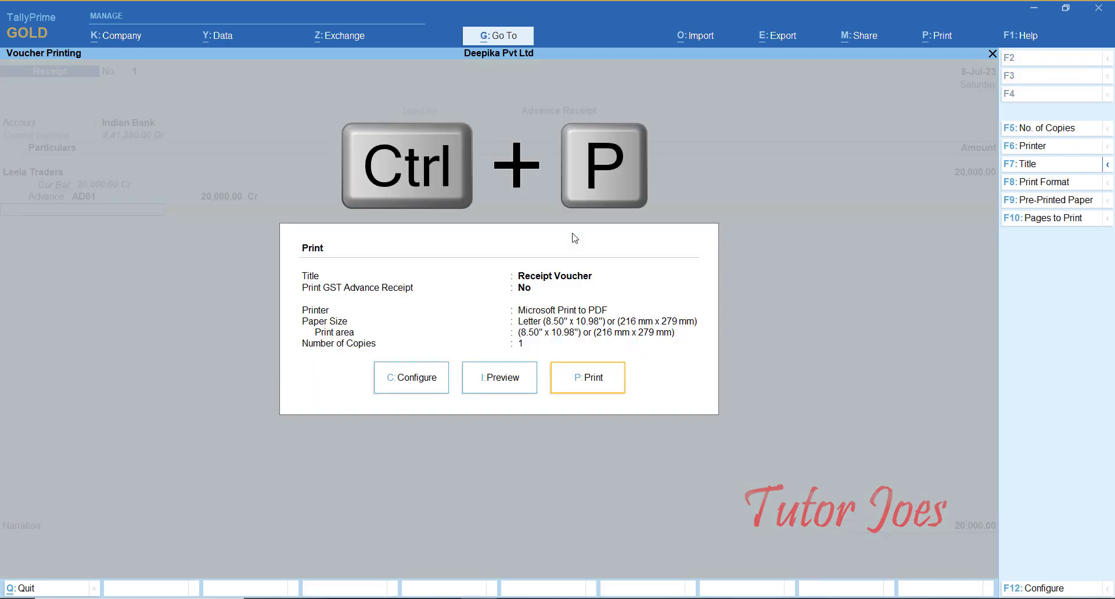
left_click(480, 386)
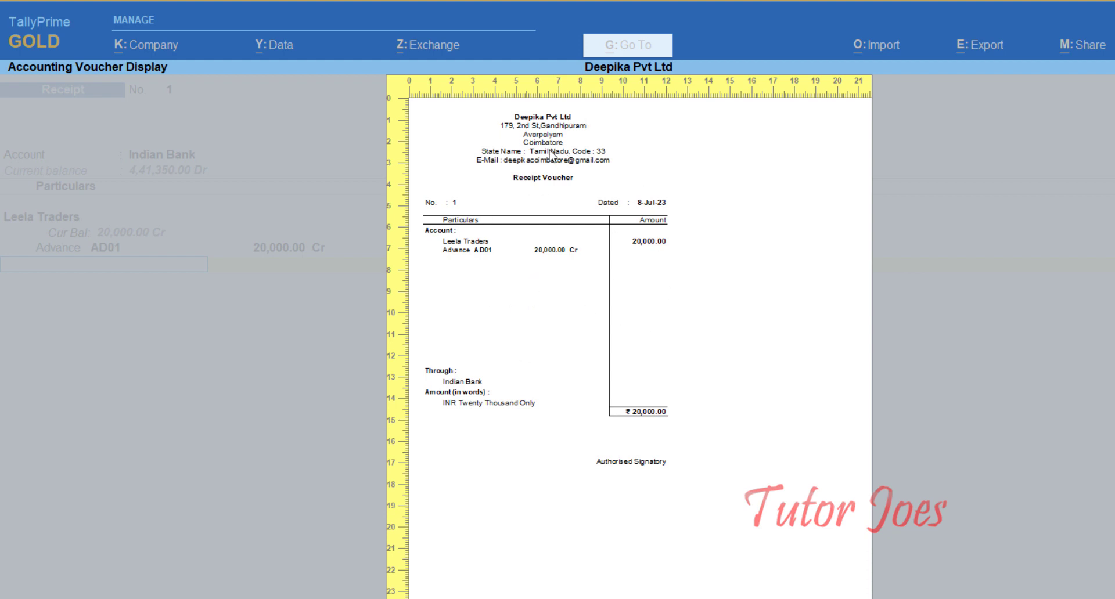
key("Escape")
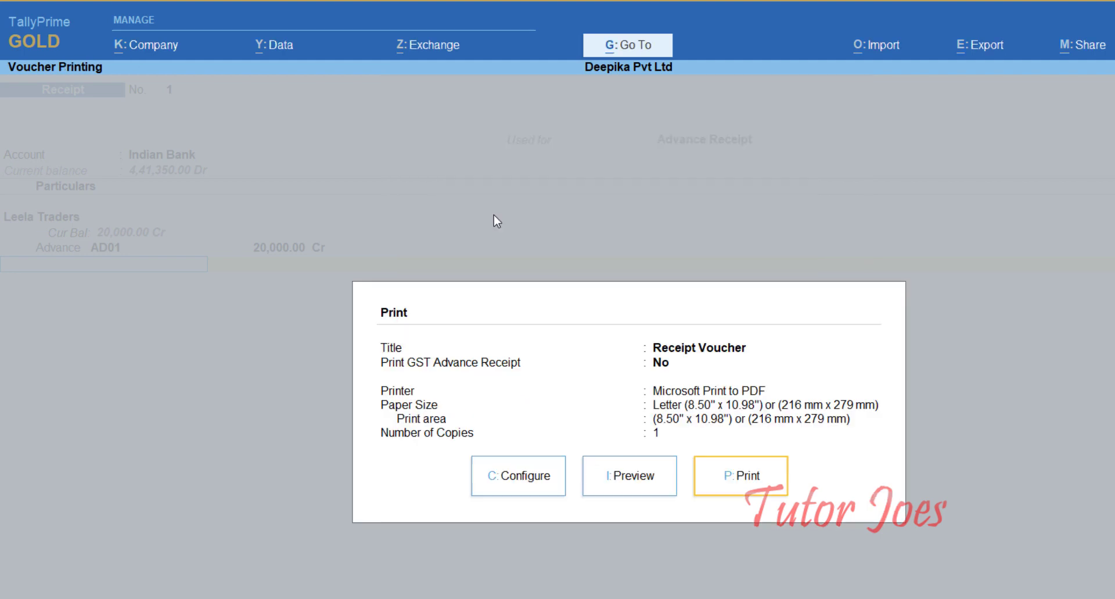
Step: Set Print GST Advance Receipt to Yes in the voucher's print configuration and accept the change
left_click(523, 491)
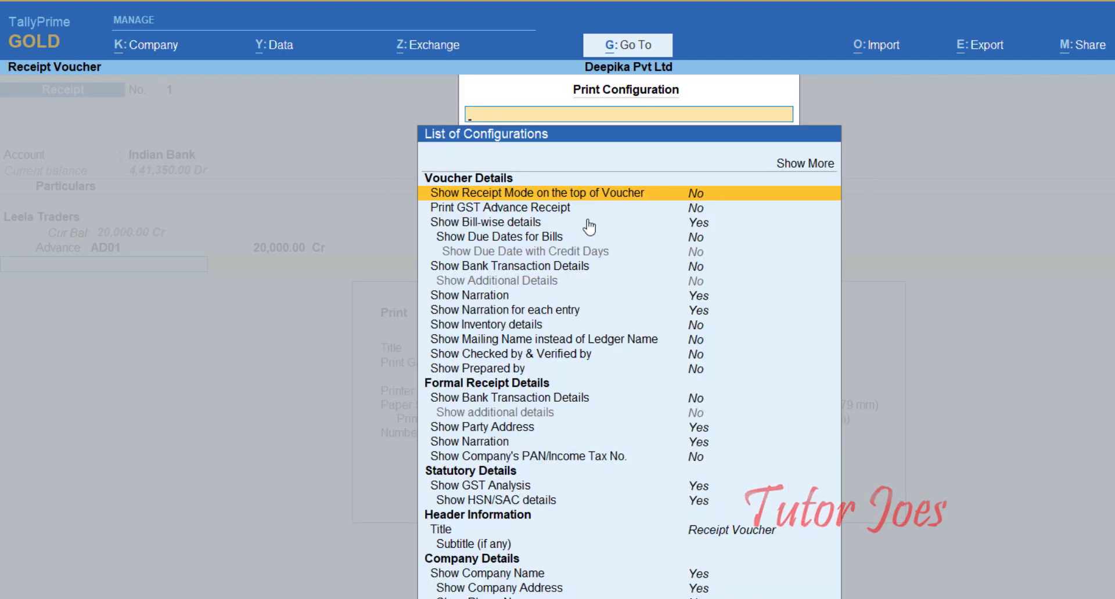
left_click(533, 212)
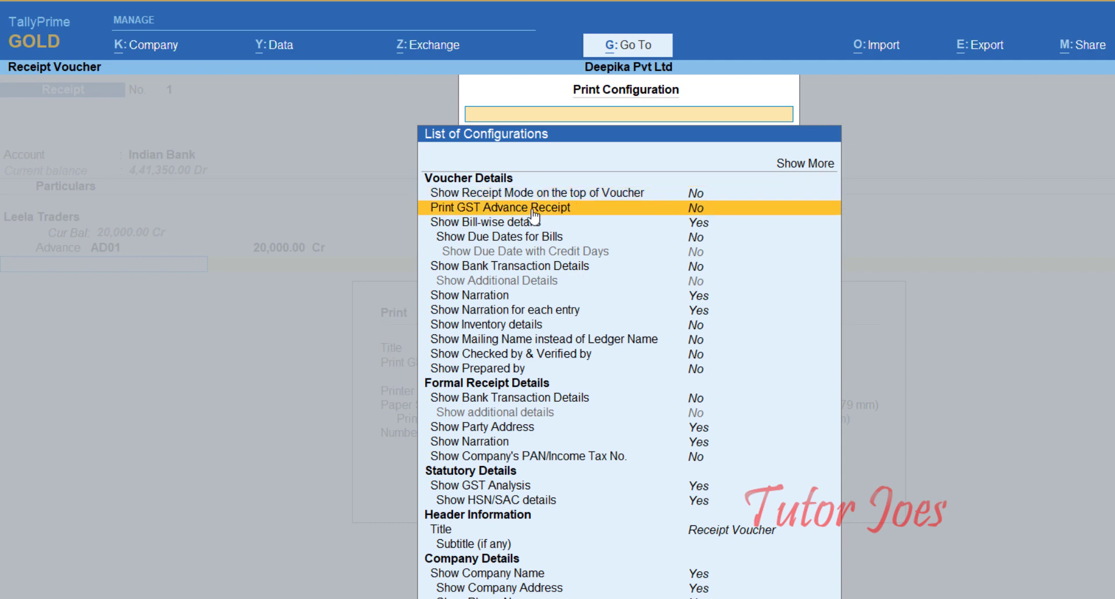
left_click(533, 212)
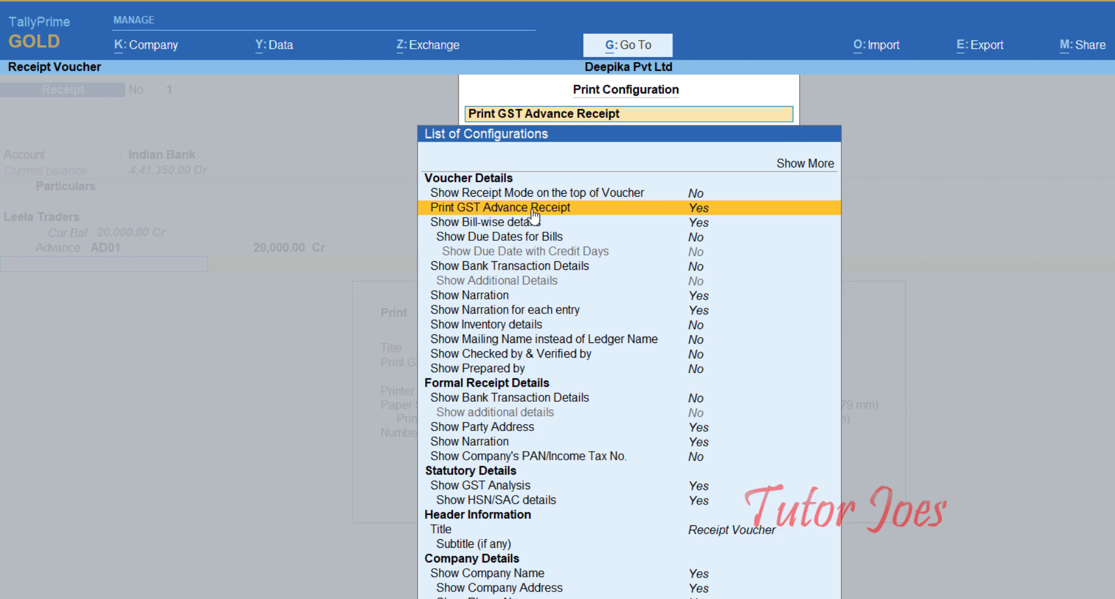
key("ctrl")
key("ctrl+a")
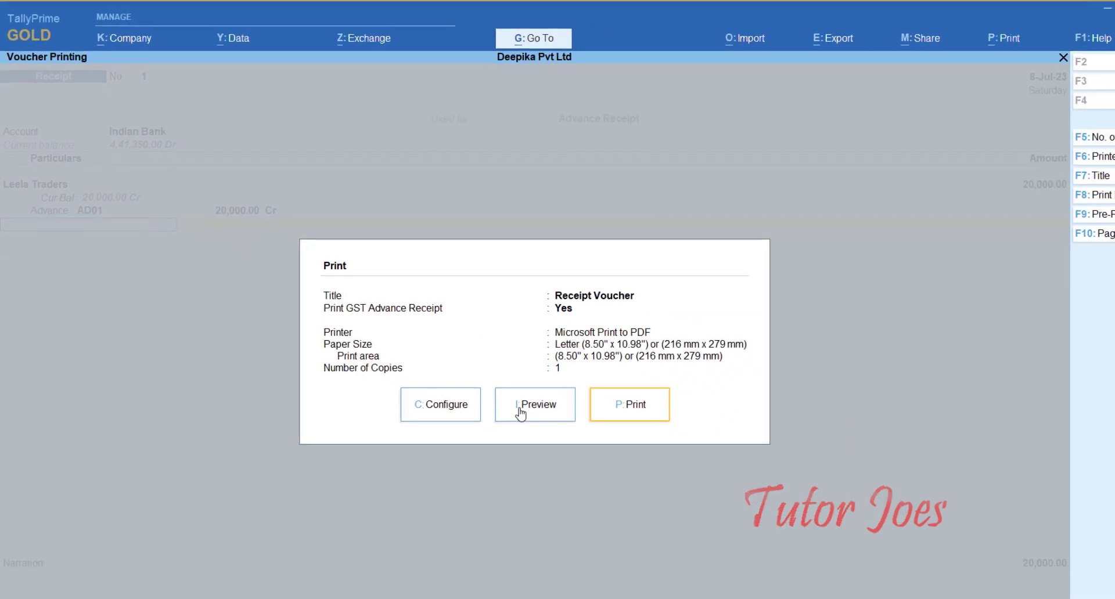
Step: Preview the GST advance receipt without printing it, and save the receipt voucher
left_click(521, 413)
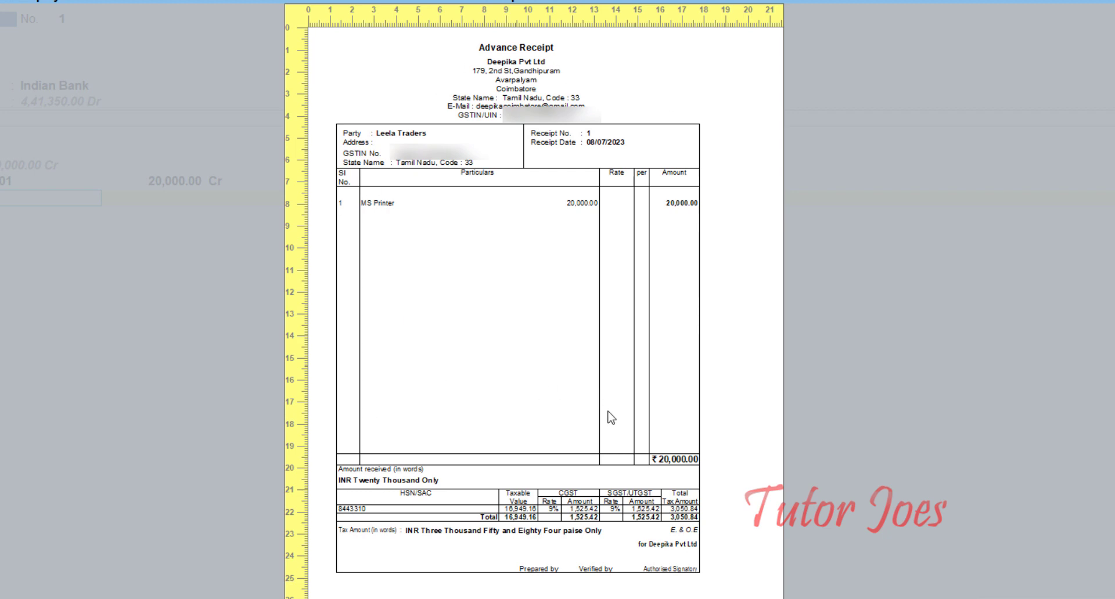
key("Escape")
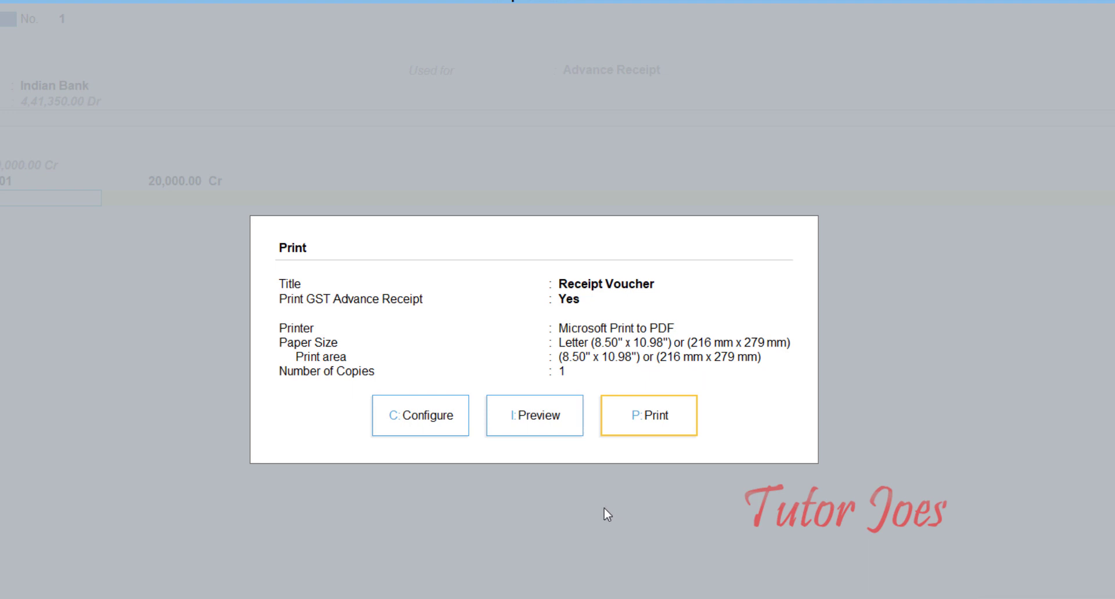
key("Escape")
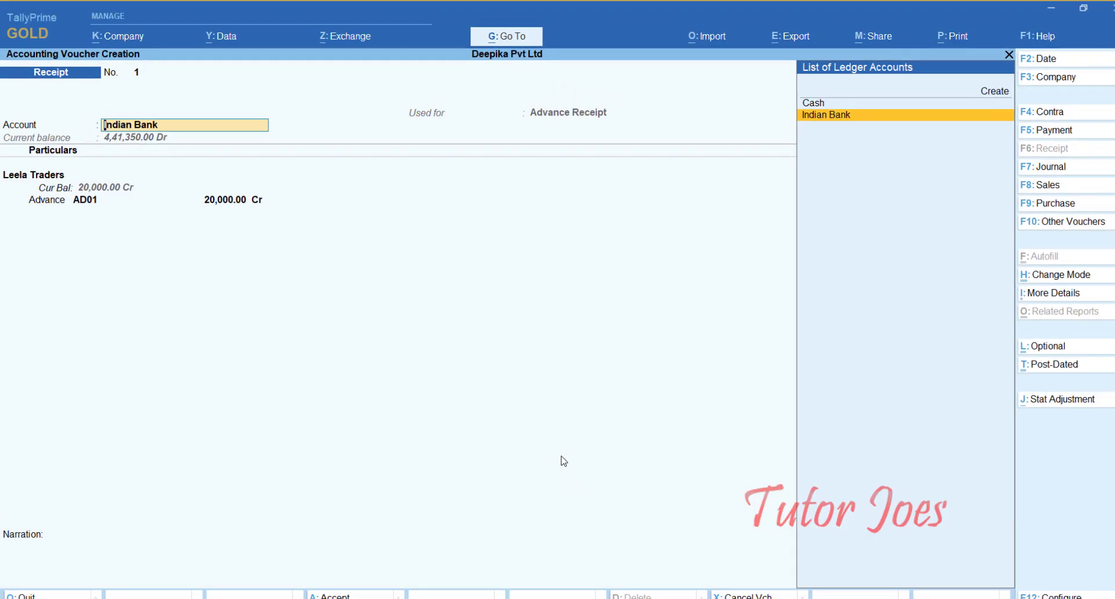
key("ctrl+a")
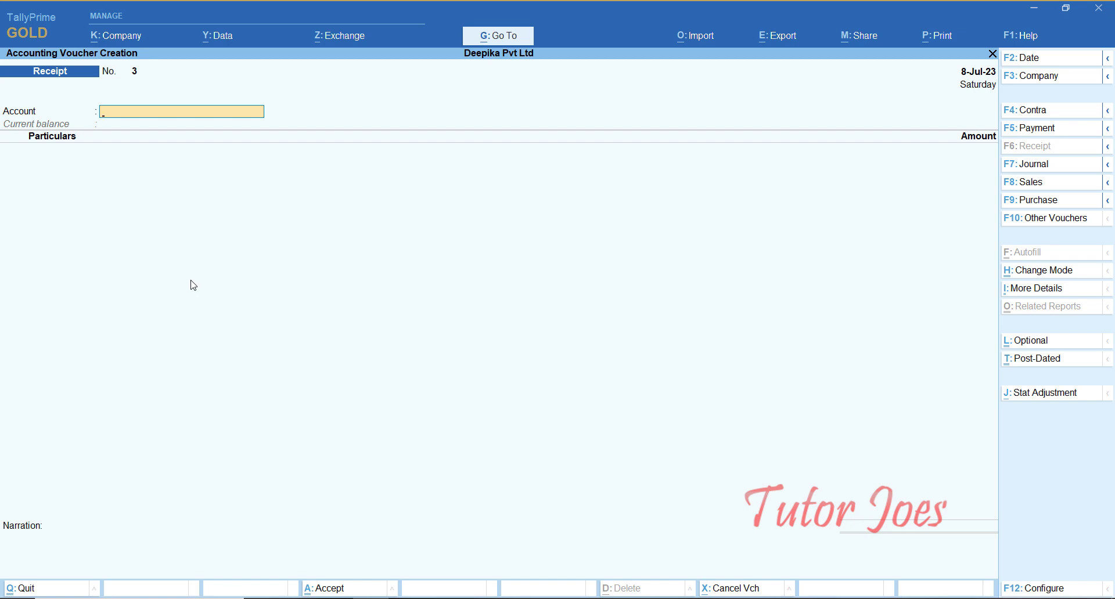
Step: Find the GST reports and open the GSTR-1 report
key("alt+g")
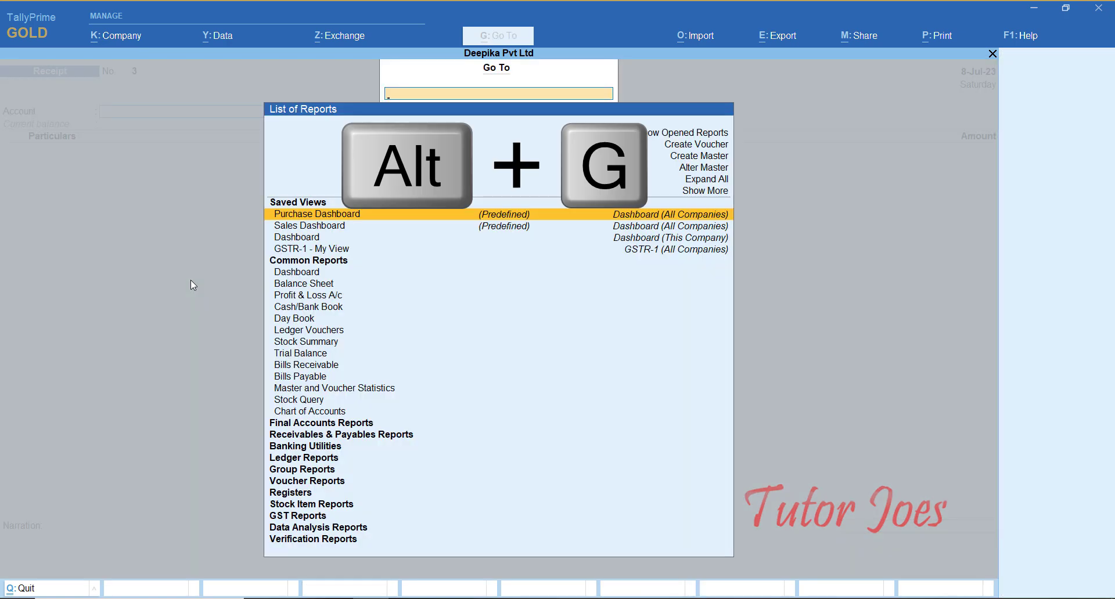
type("Gst")
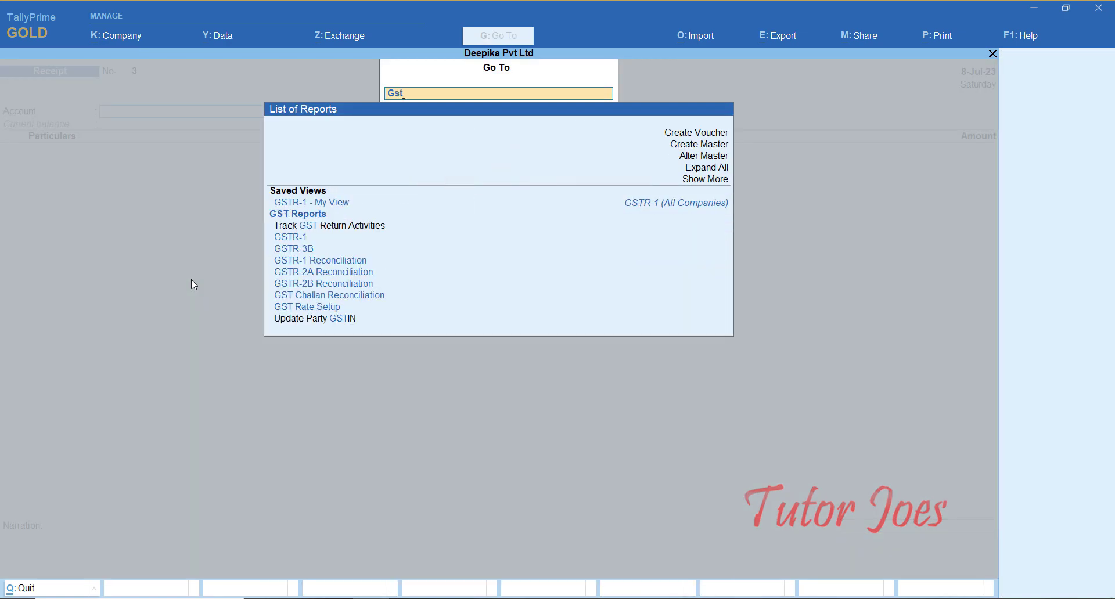
key("Down")
key("Down")
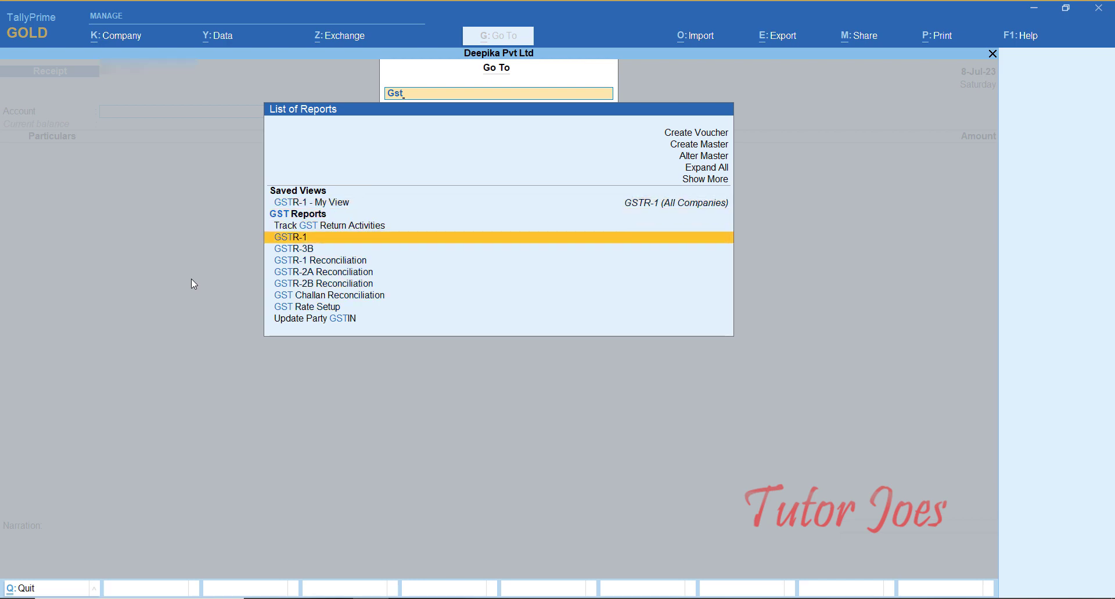
key("Return")
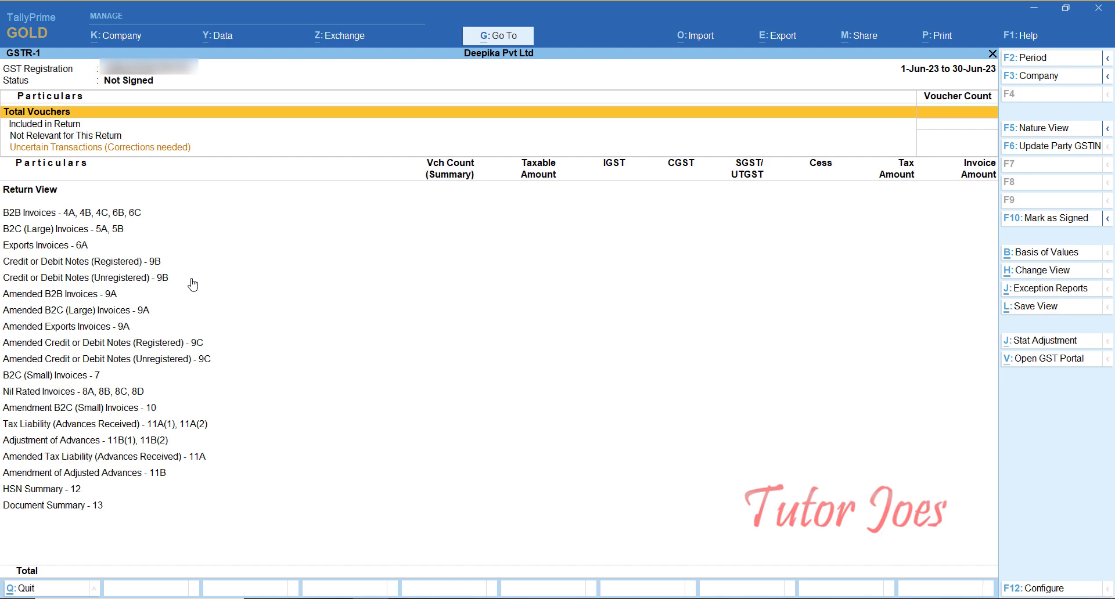
Step: Set the GSTR-1 period from 1-7-2023 to 31-7-2023
key("F2")
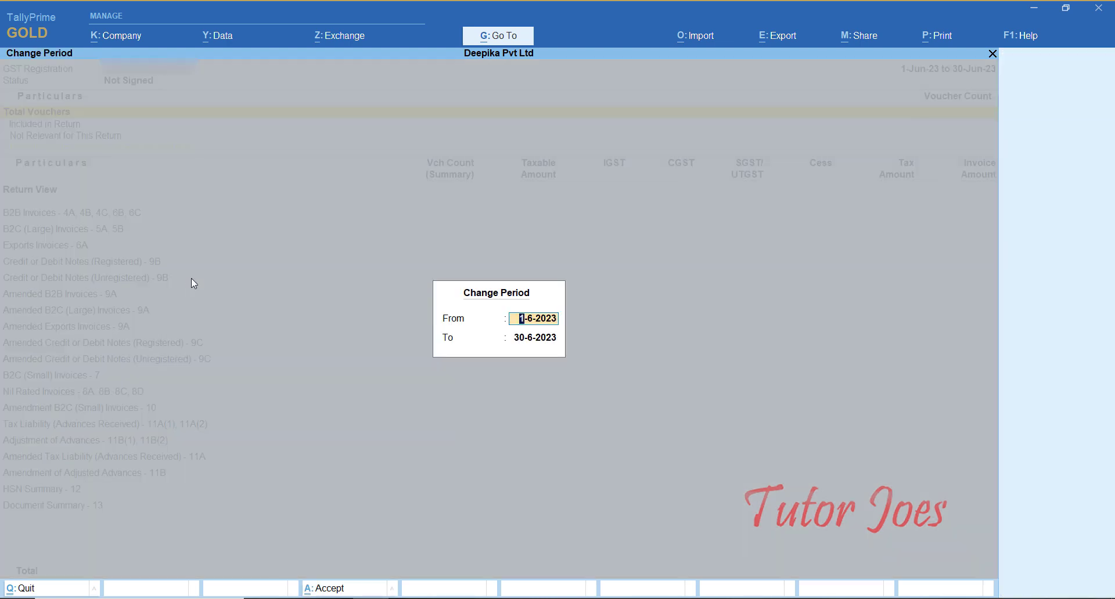
type("1-7")
key("Return")
type("31-7")
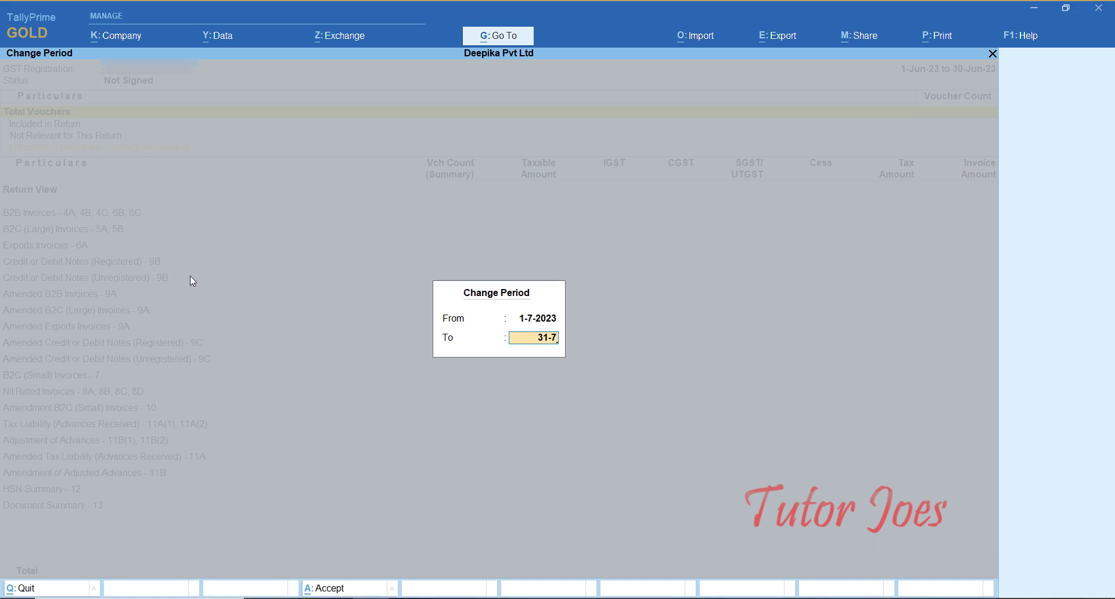
key("Return")
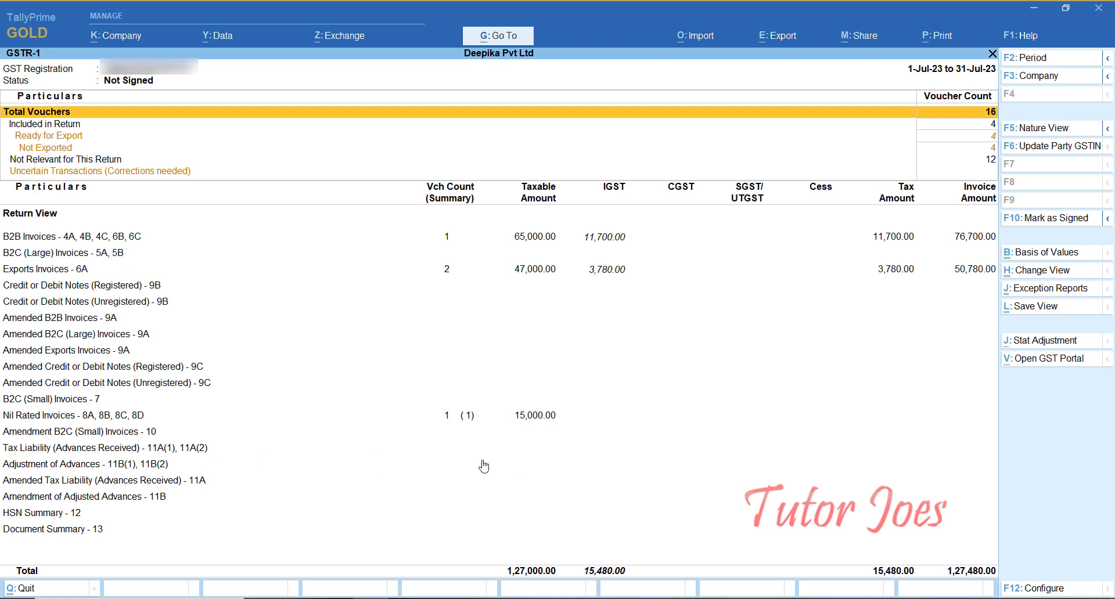
Step: Drill into the vouchers not relevant for this GSTR-1 return and examine the Advance Receipts category
key("Down")
key("Down")
key("Down")
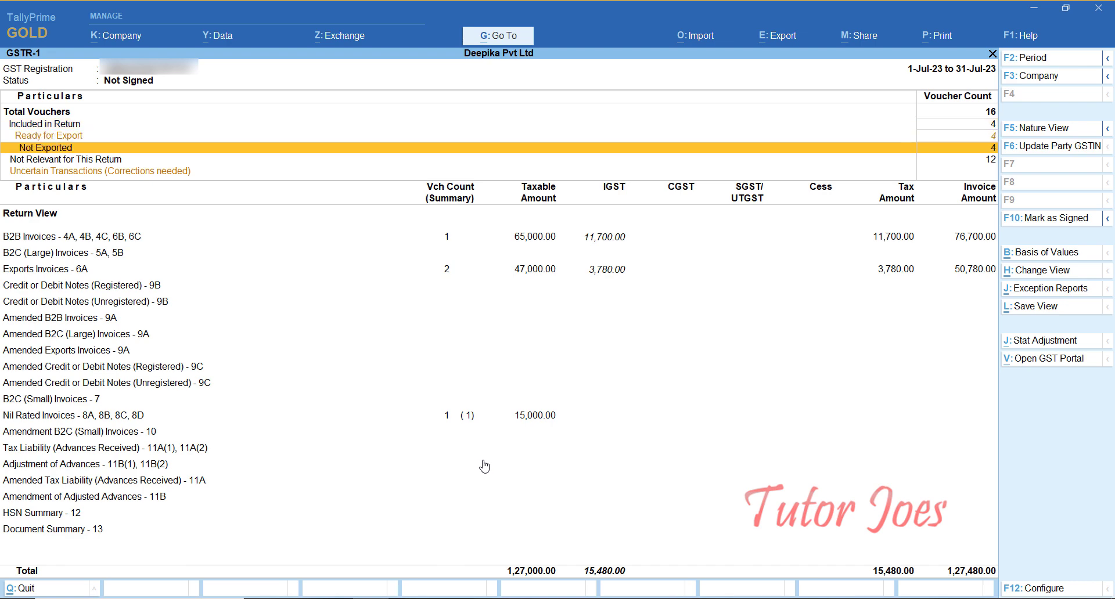
key("Down")
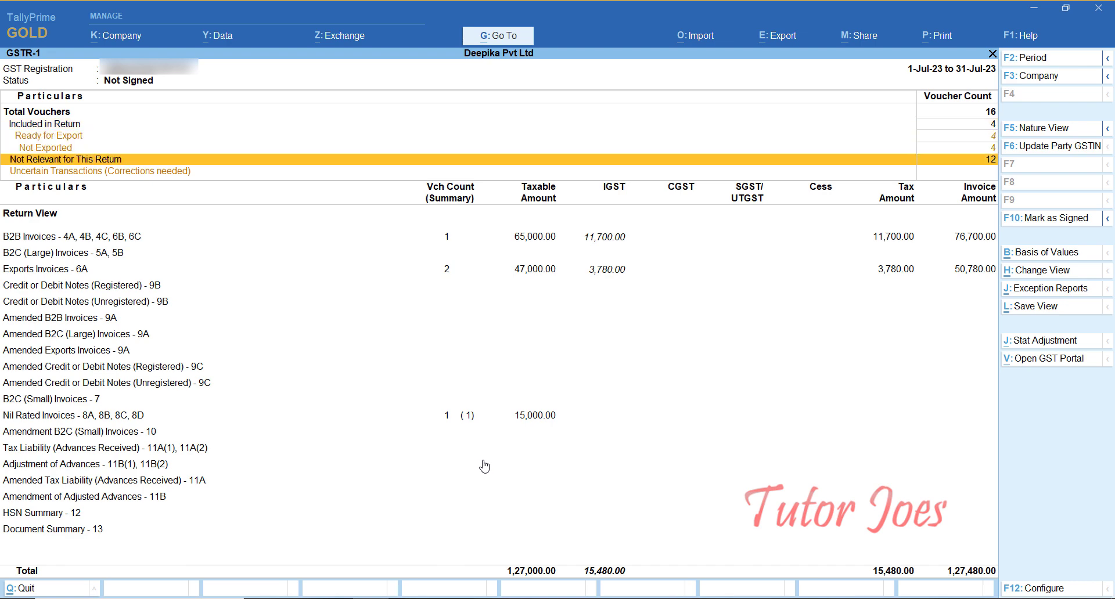
key("Return")
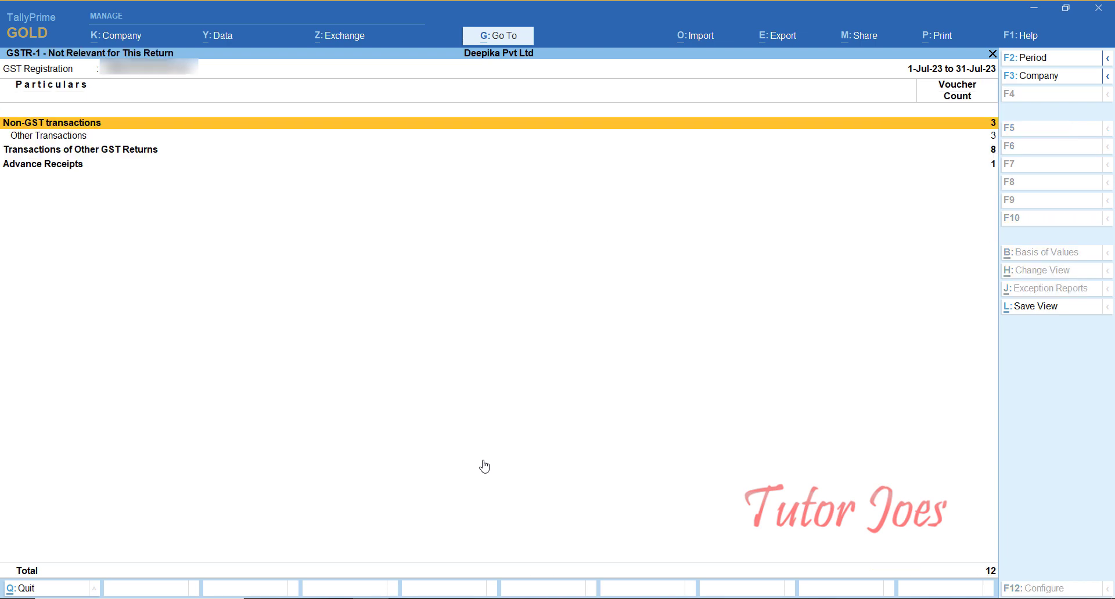
key("Down")
key("Down")
key("Down")
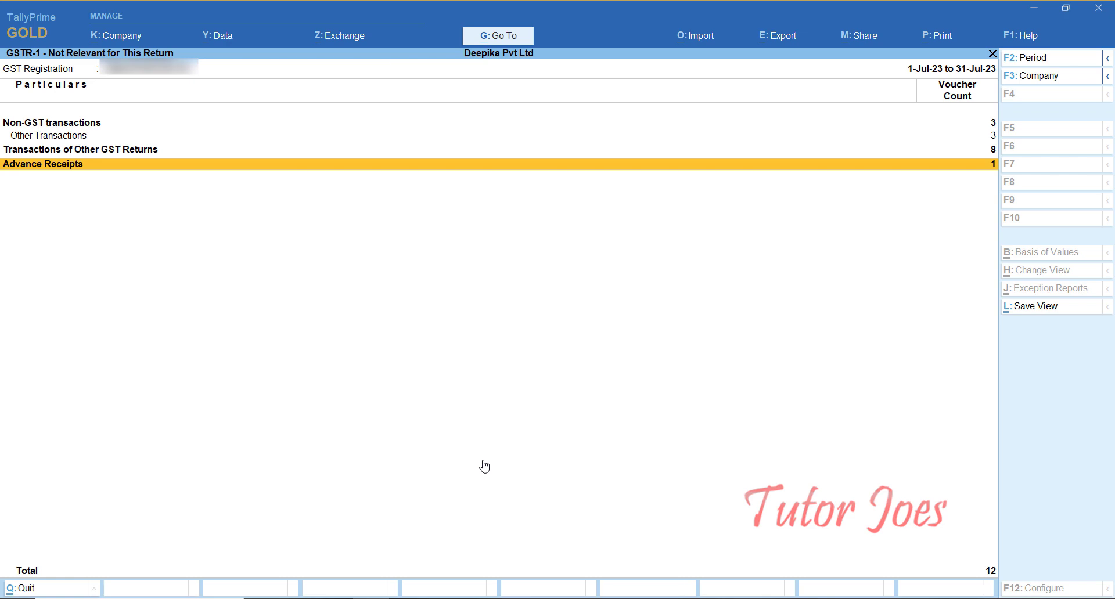
Step: Close the GSTR-1 report and quit the blank receipt voucher to return to the Gateway of Tally
key("Escape")
key("Escape")
key("Escape")
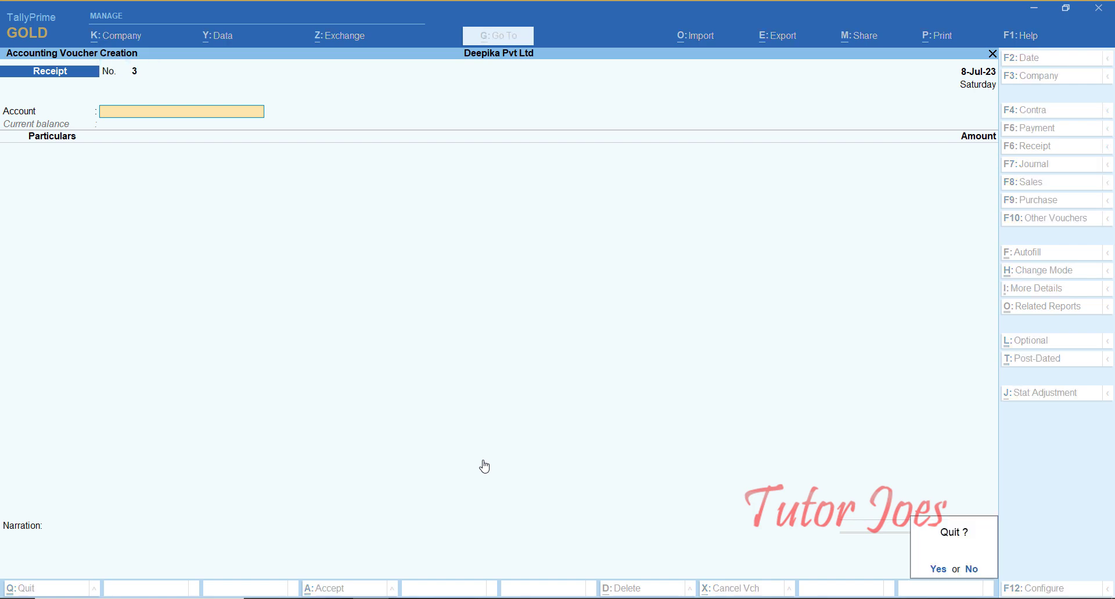
key("y")
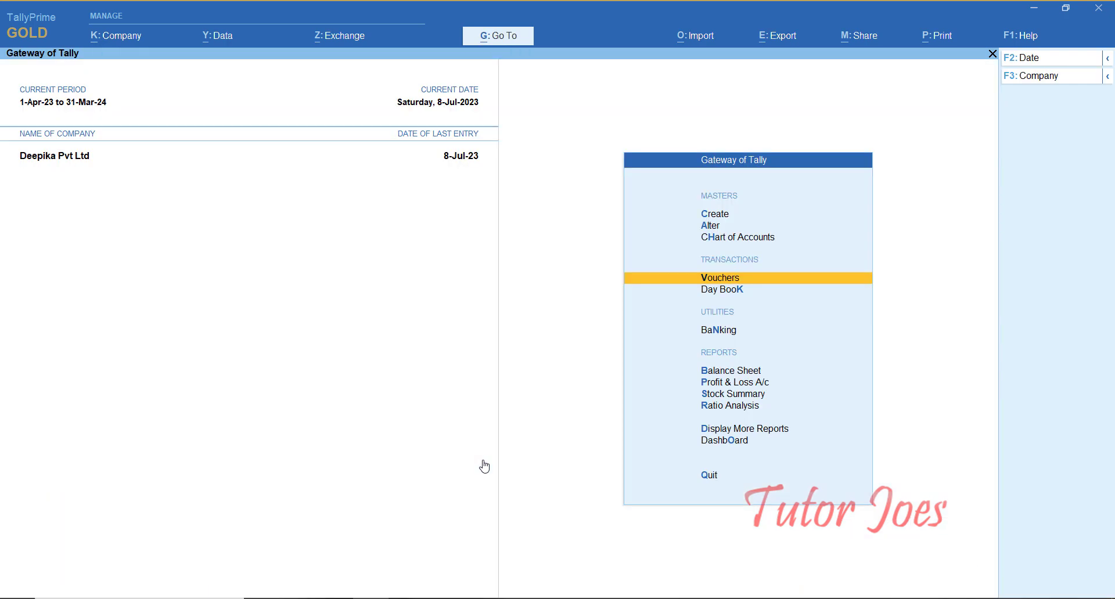
Step: In the company features, set Set/Alter Company GST Rate and Other Details to Yes to open the GST details
key("F11")
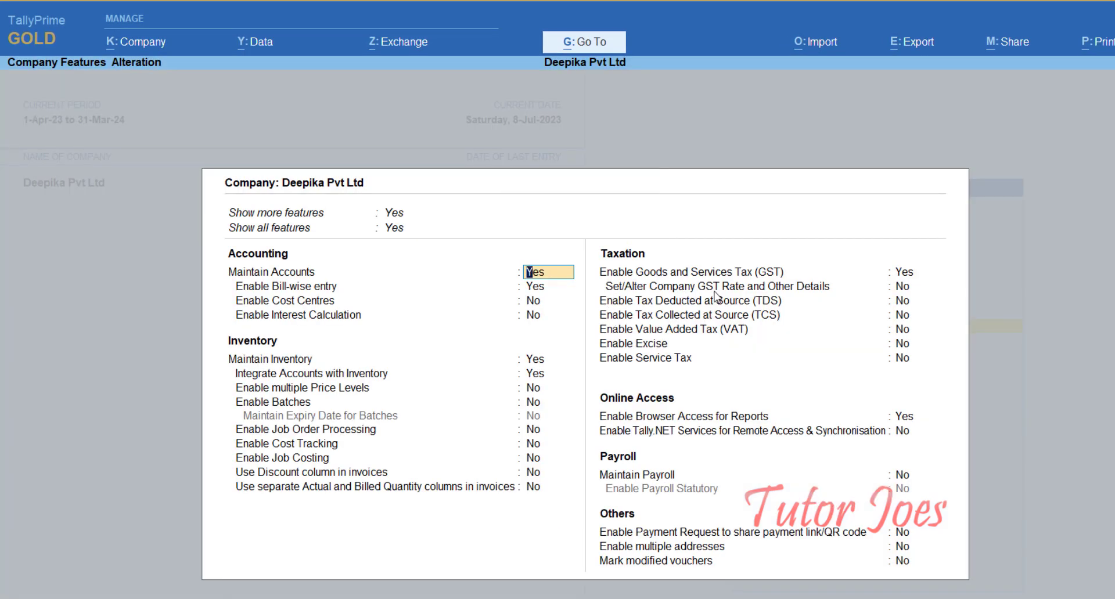
left_click(907, 291)
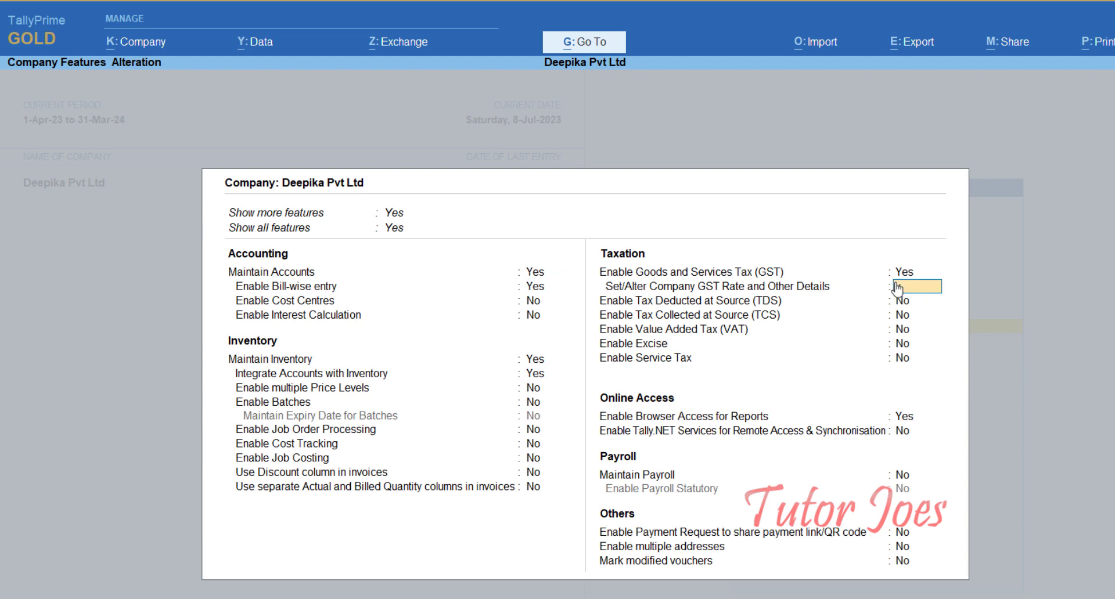
type("y")
key("Return")
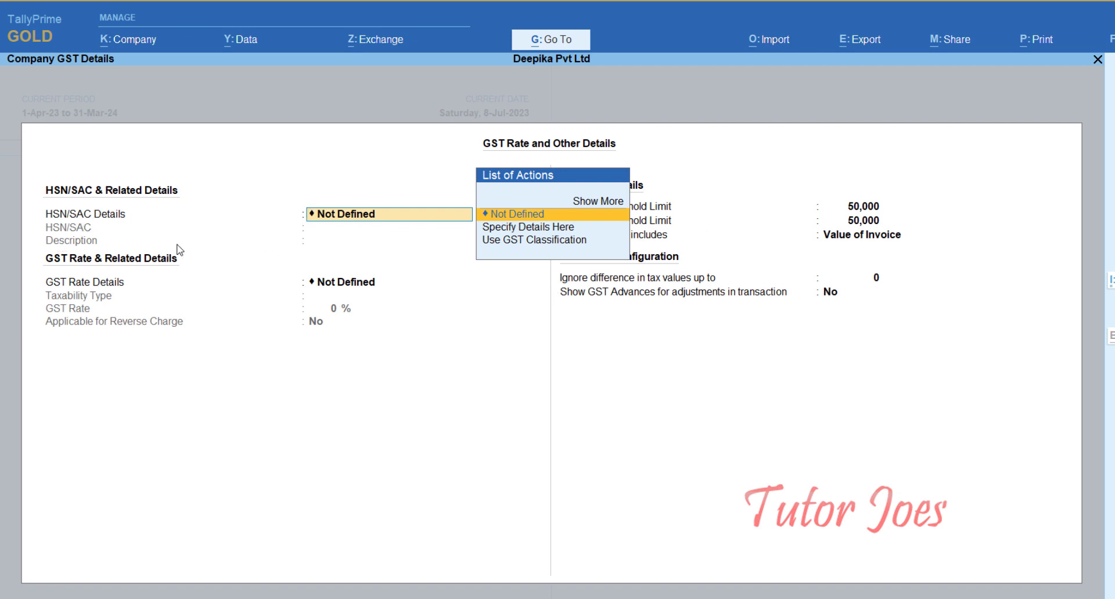
Step: Set Show GST Advances for adjustments in transaction to Yes, applicable from 1-4, and accept the GST details
left_click(720, 267)
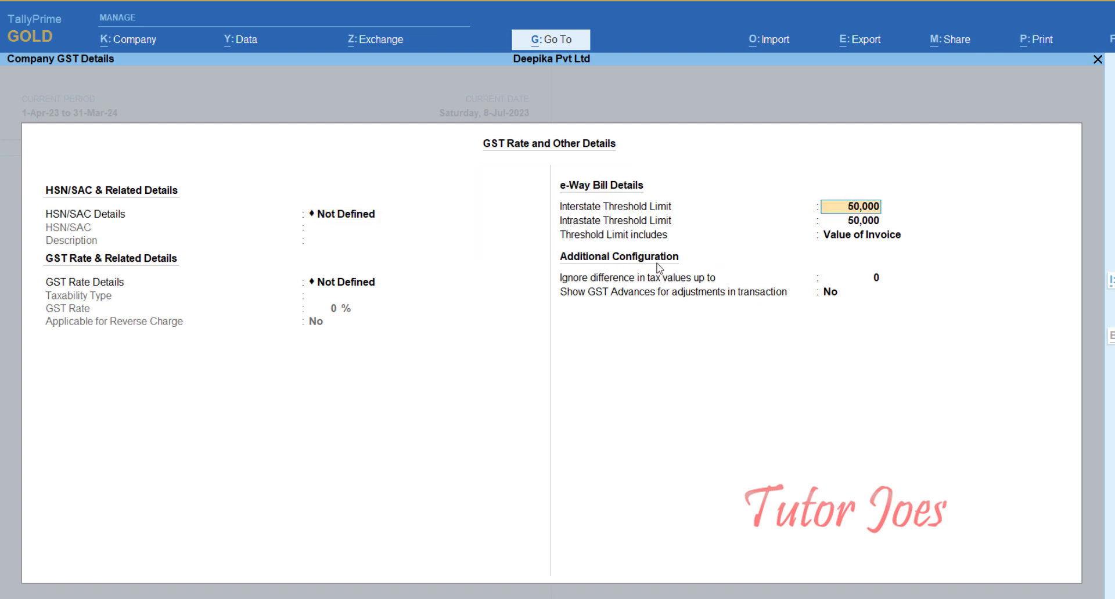
left_click(574, 297)
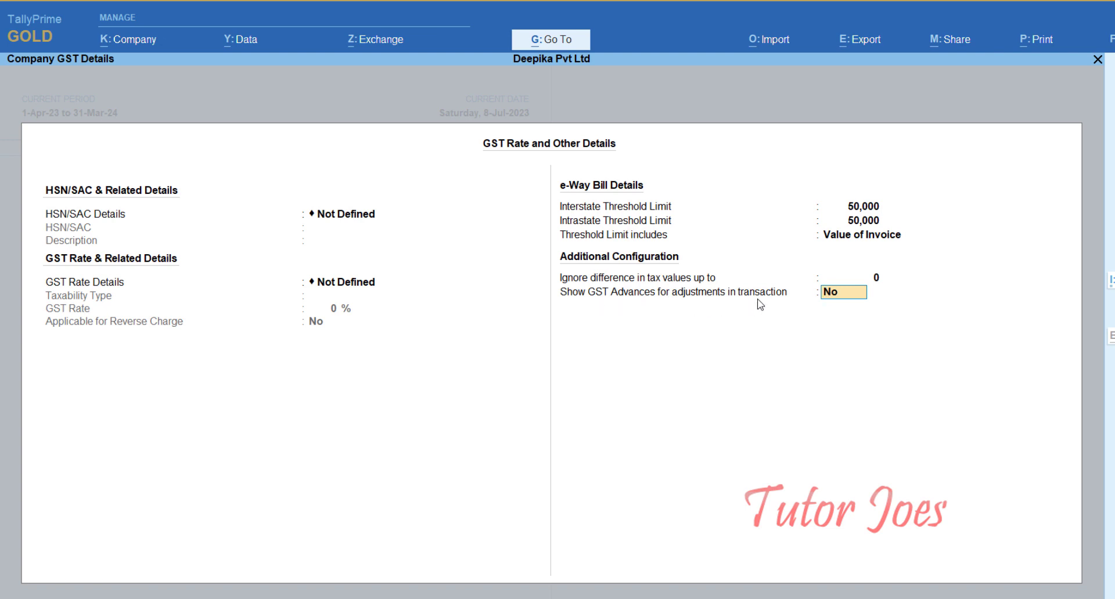
type("y")
key("Return")
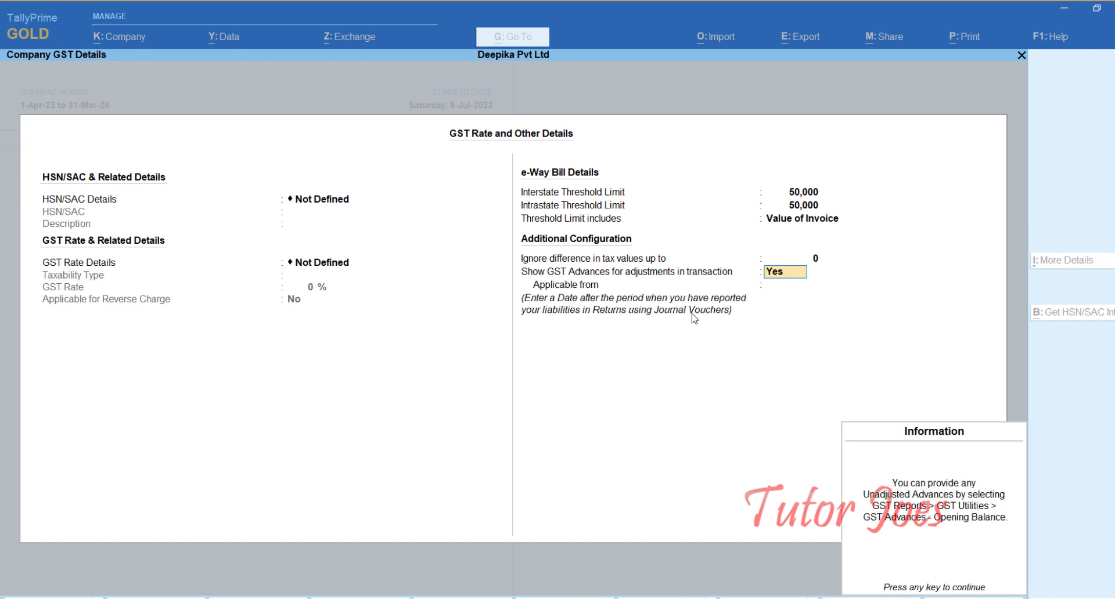
key("Return")
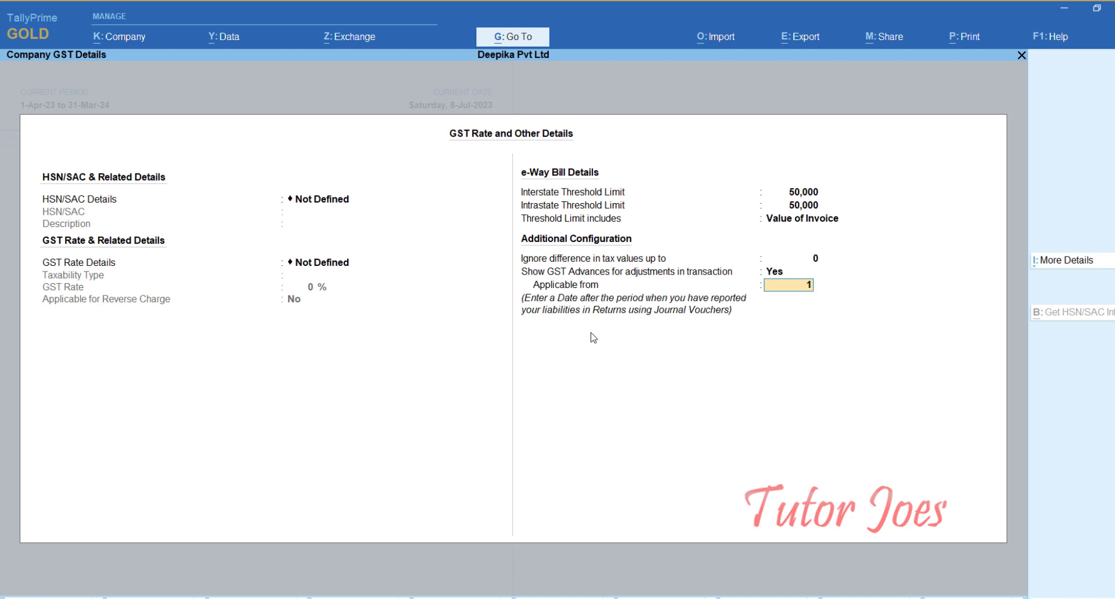
type("-4")
key("Return")
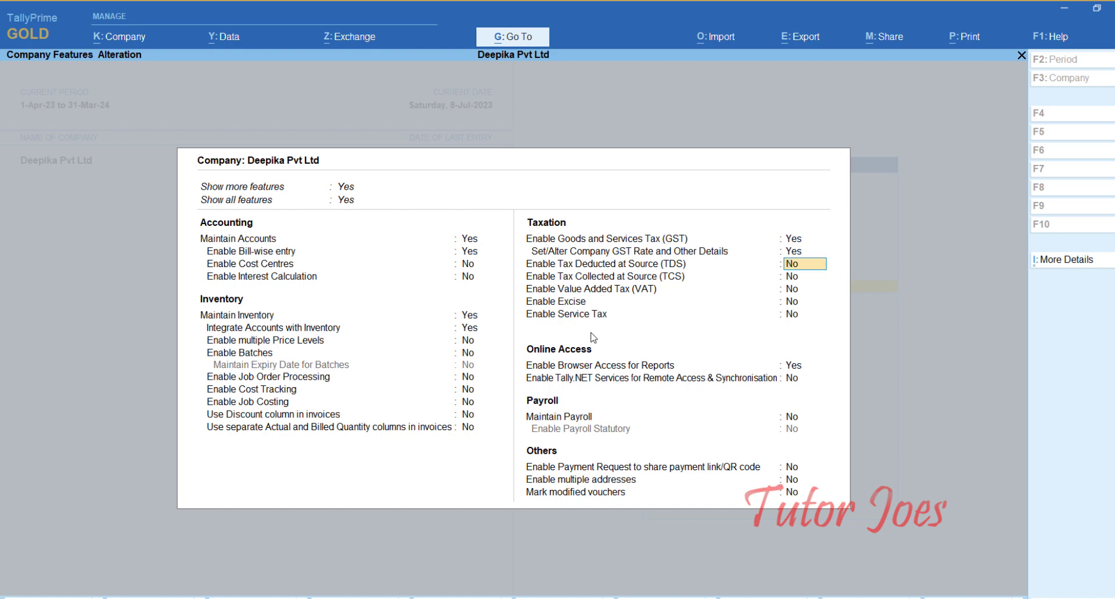
Step: Save the company features with the option Accept Master & Update GST Status of Vouchers
key("ctrl")
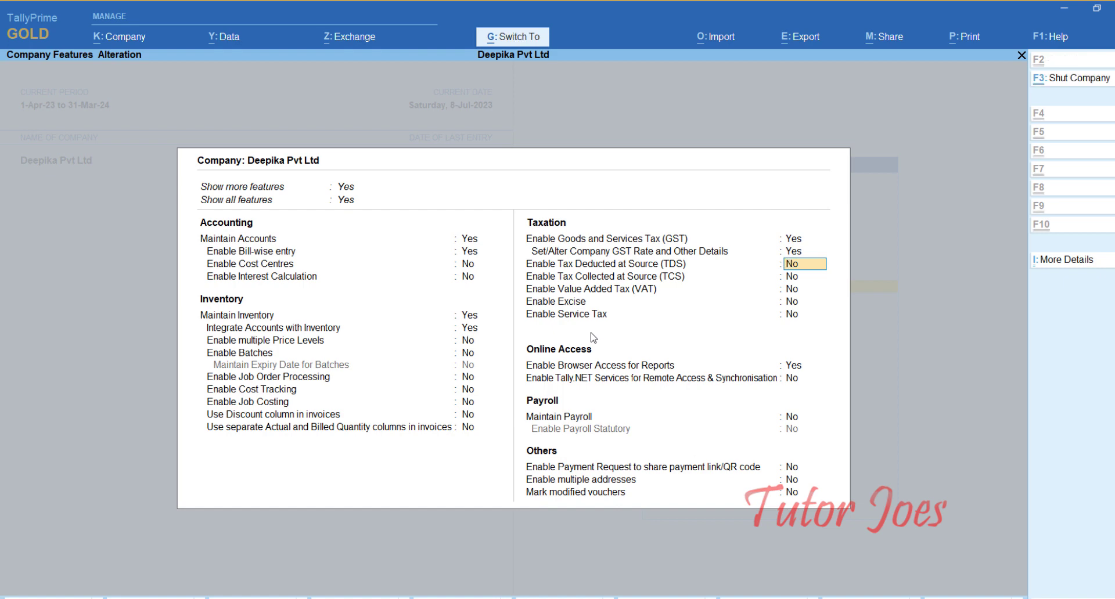
key("ctrl+a")
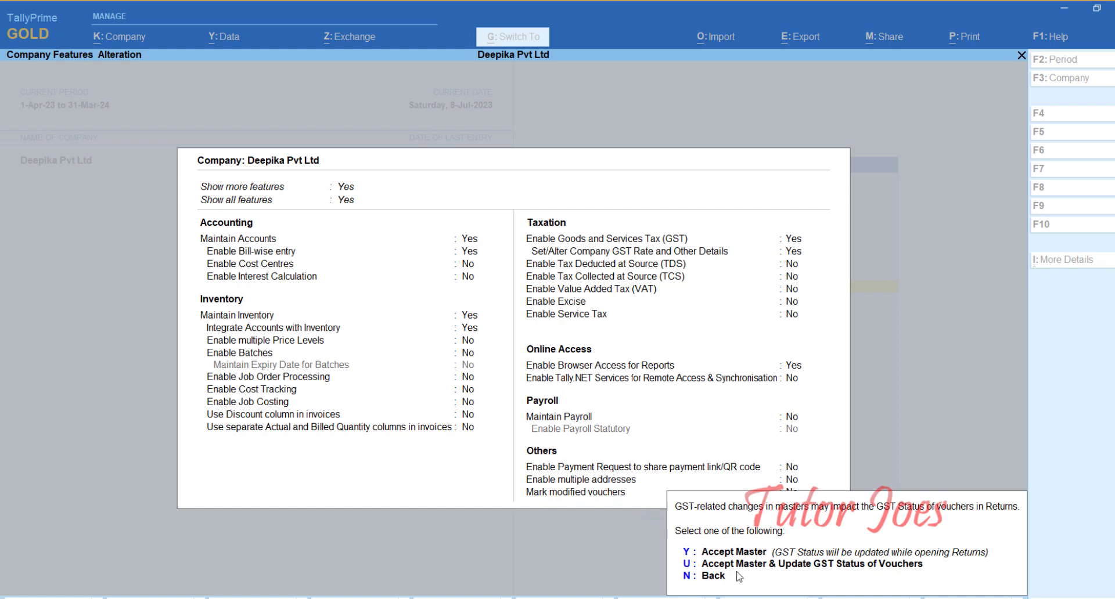
left_click(685, 568)
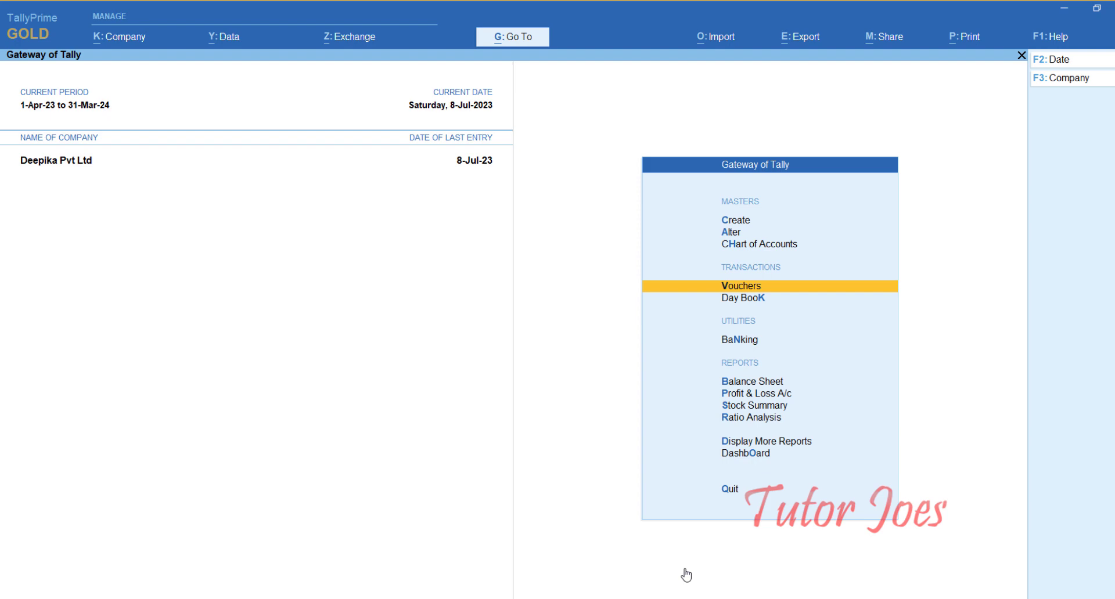
Step: Find the GSTR reports and open GSTR-1 again from the Gateway of Tally
key("alt+g")
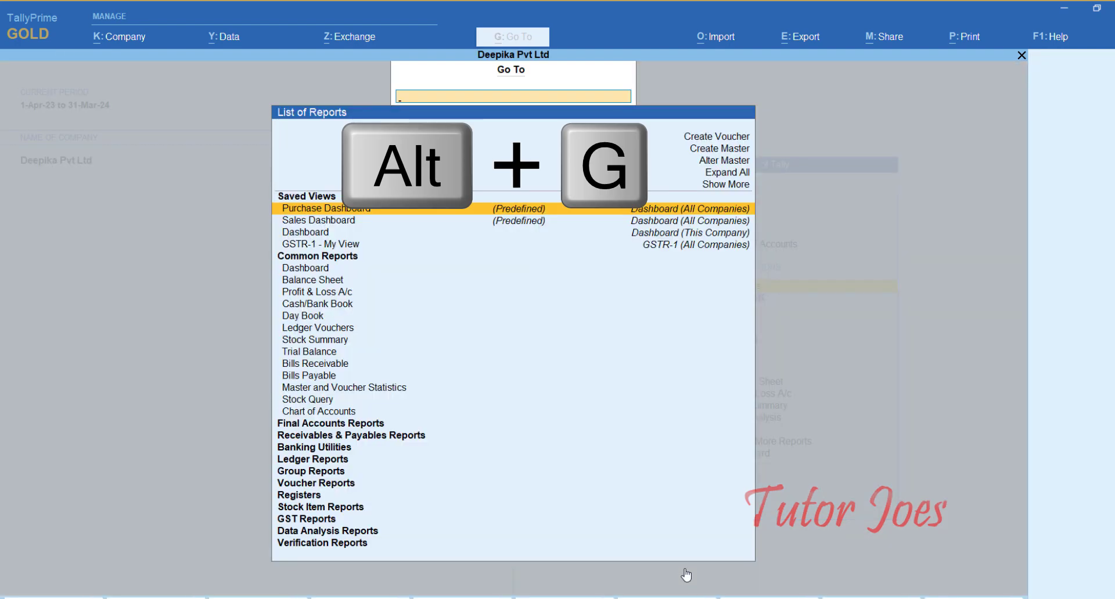
type("Gstr")
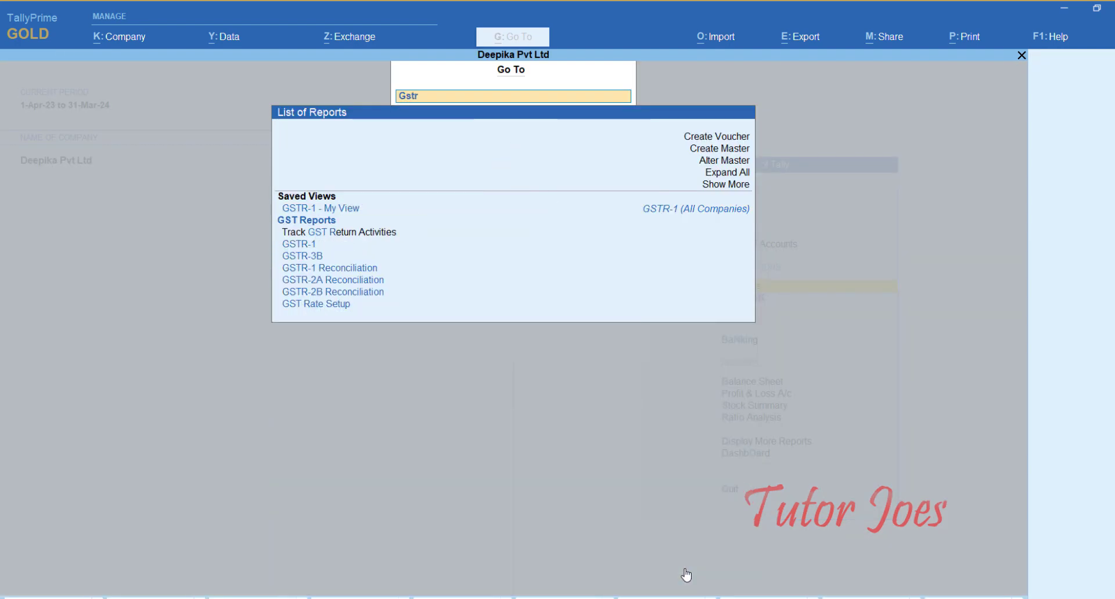
key("Down")
key("Down")
key("Down")
key("Down")
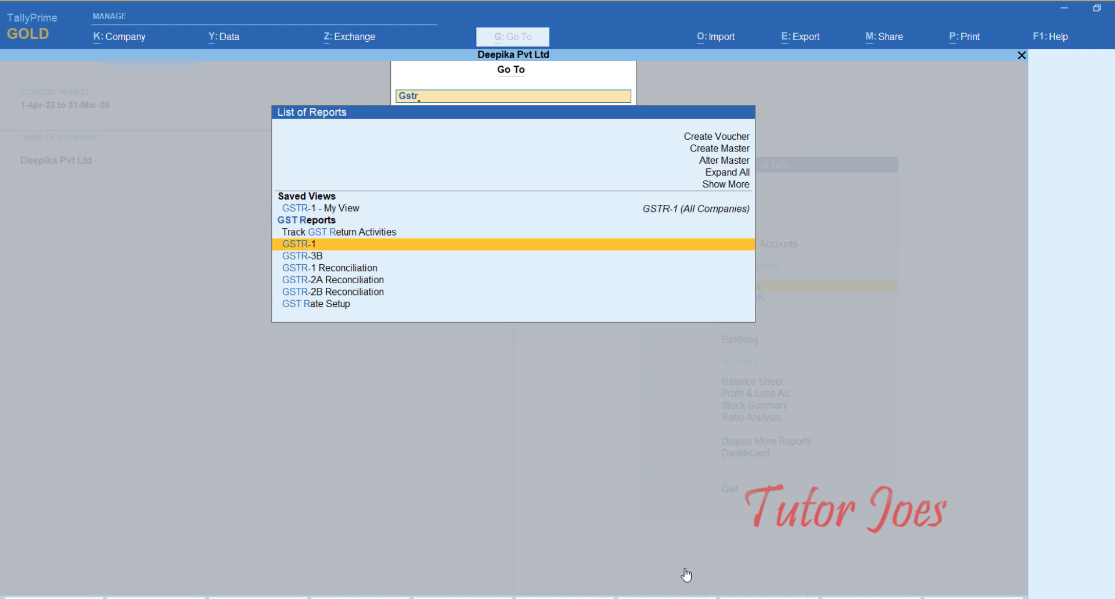
key("Return")
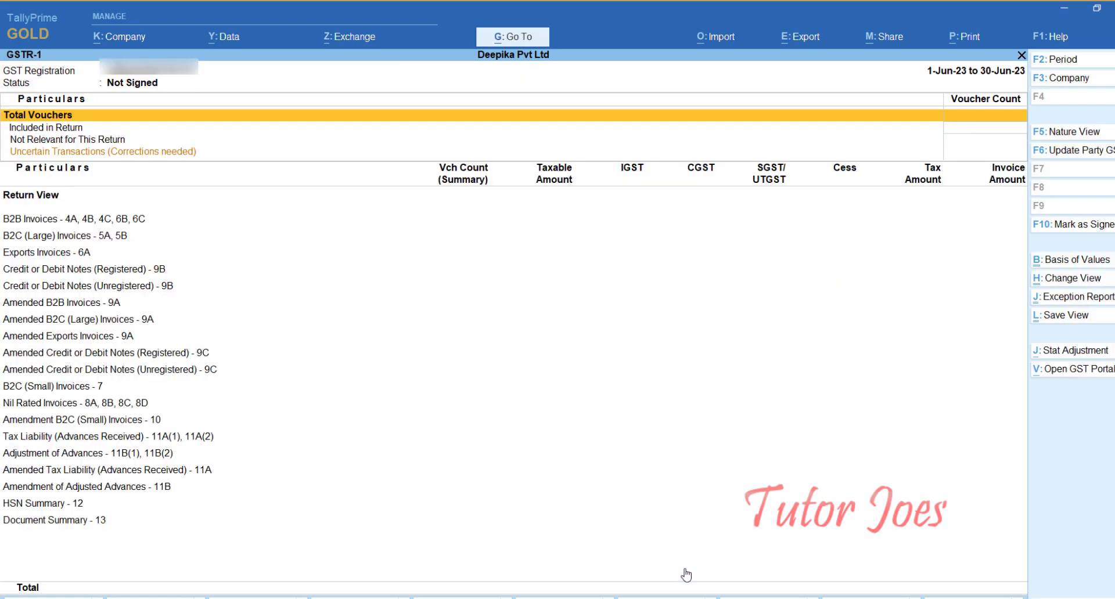
Step: Change the reopened GSTR-1 report's period to 1-7-2023 through 31-7-2023
key("F2")
type("1-7")
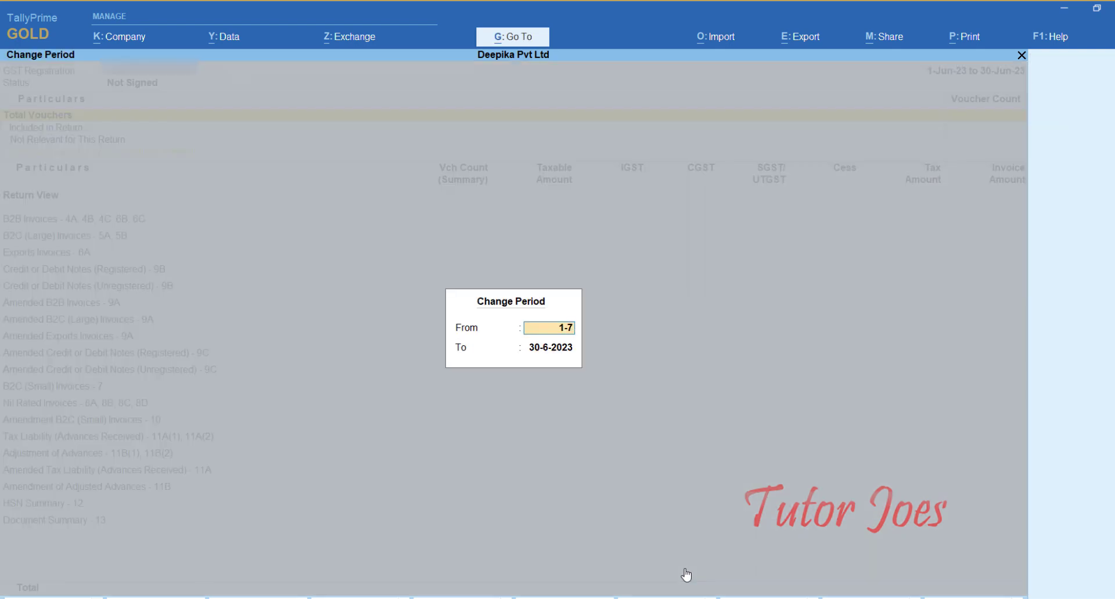
key("Return")
type("31-7")
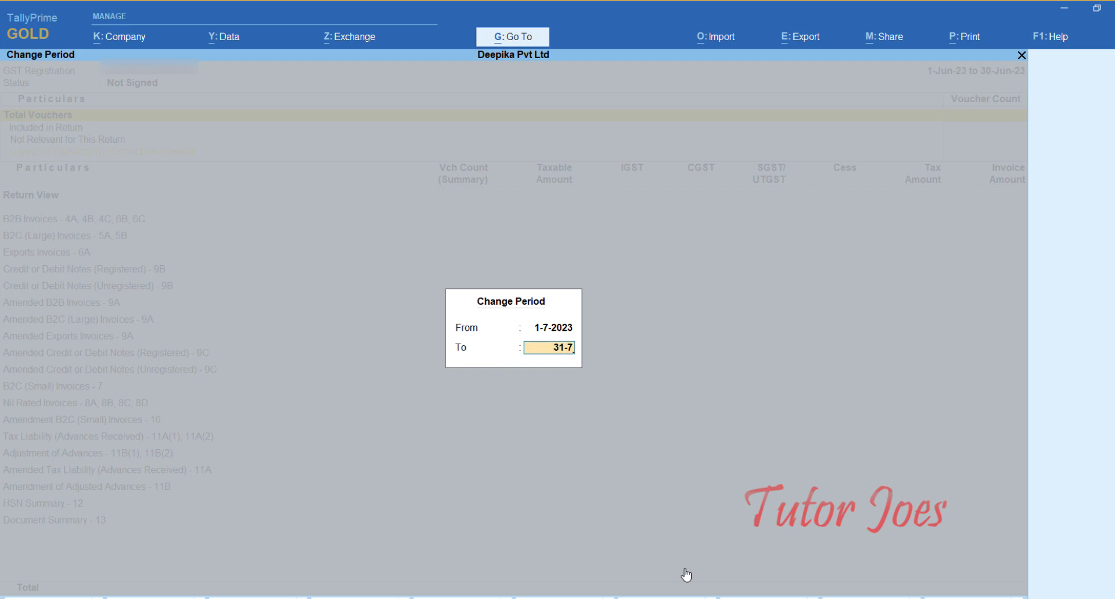
key("Return")
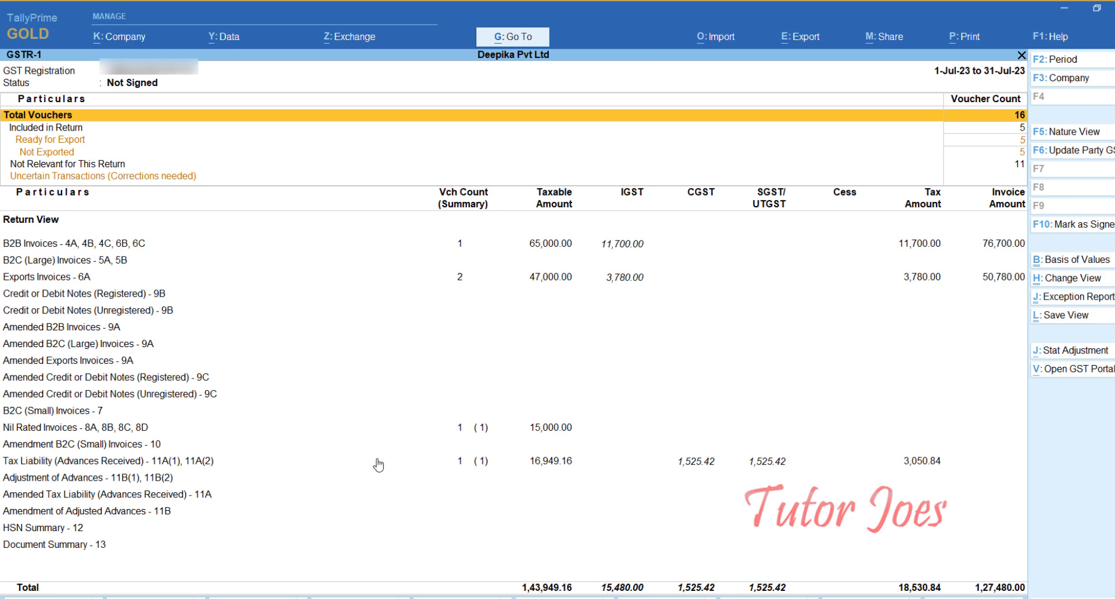
Step: Examine the Tax Liability (Advances Received) - 11A(1), 11A(2) summary, and close the GSTR-1 report
left_click(141, 467)
left_click(141, 467)
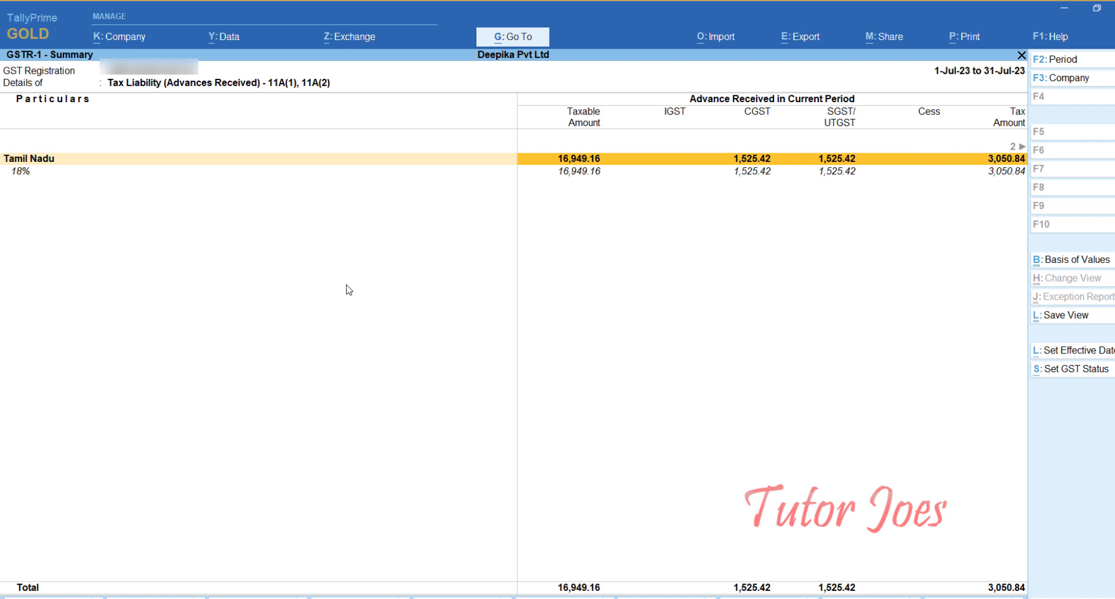
key("Escape")
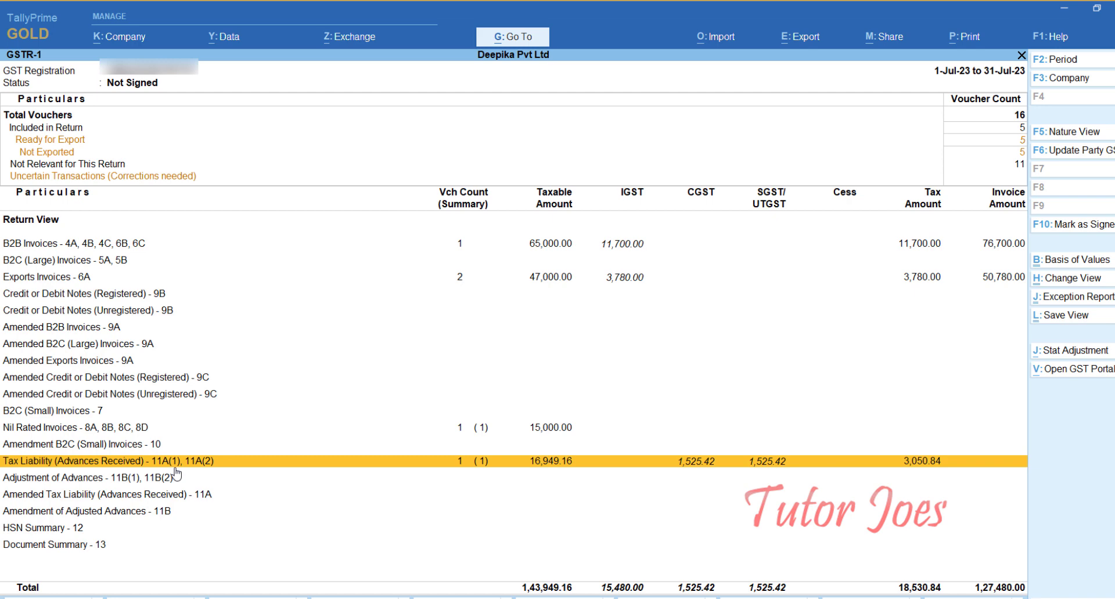
key("Escape")
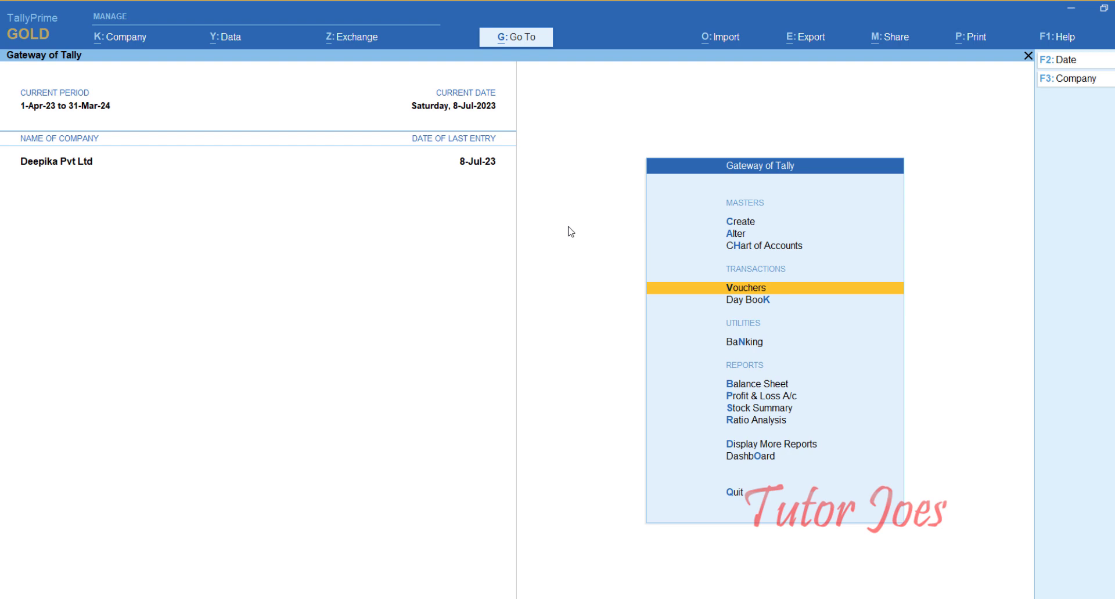
Step: Start a new sales voucher and set its date to 9-7-2023
key("Return")
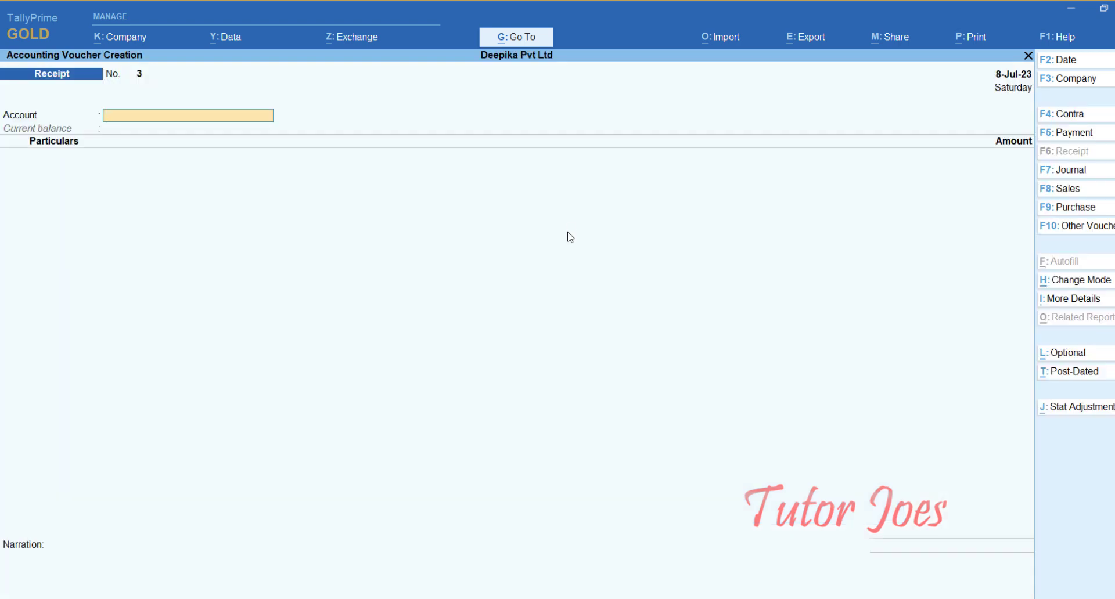
key("F8")
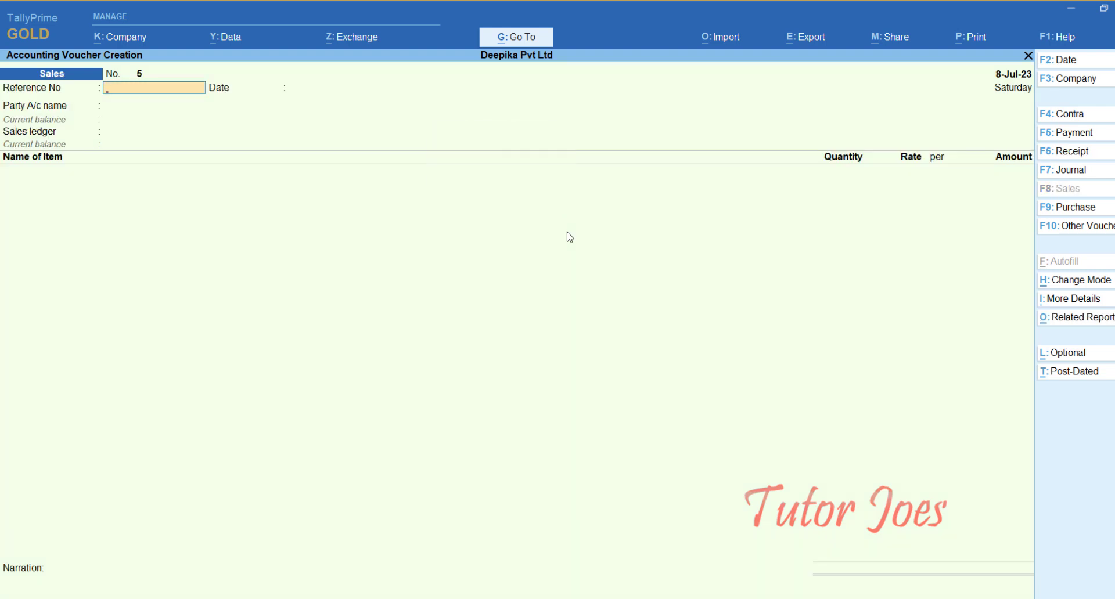
key("F2")
type("9-7-2023")
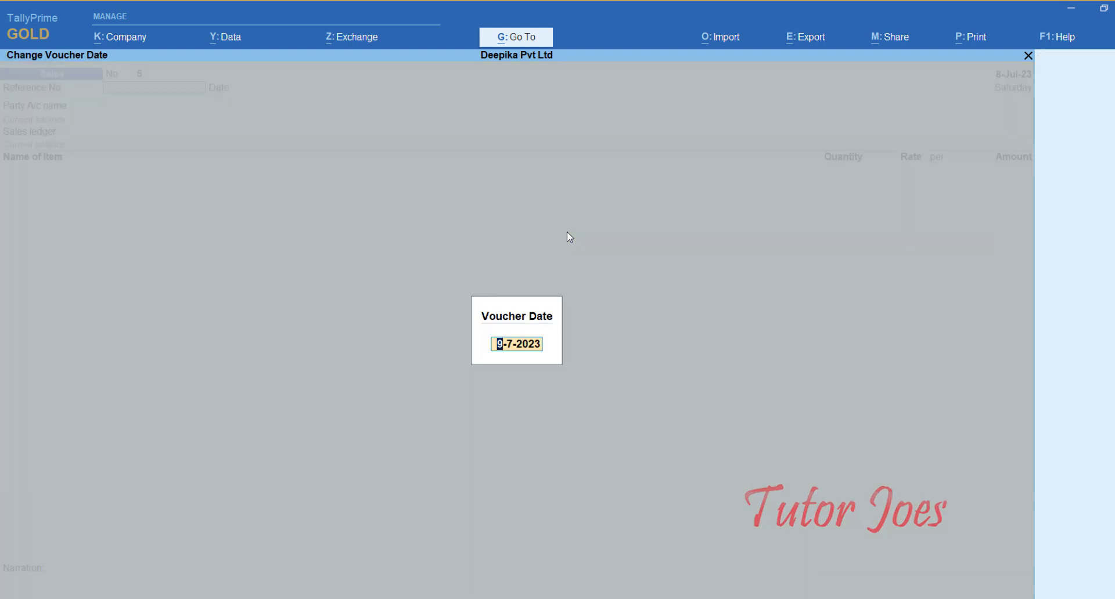
key("Return")
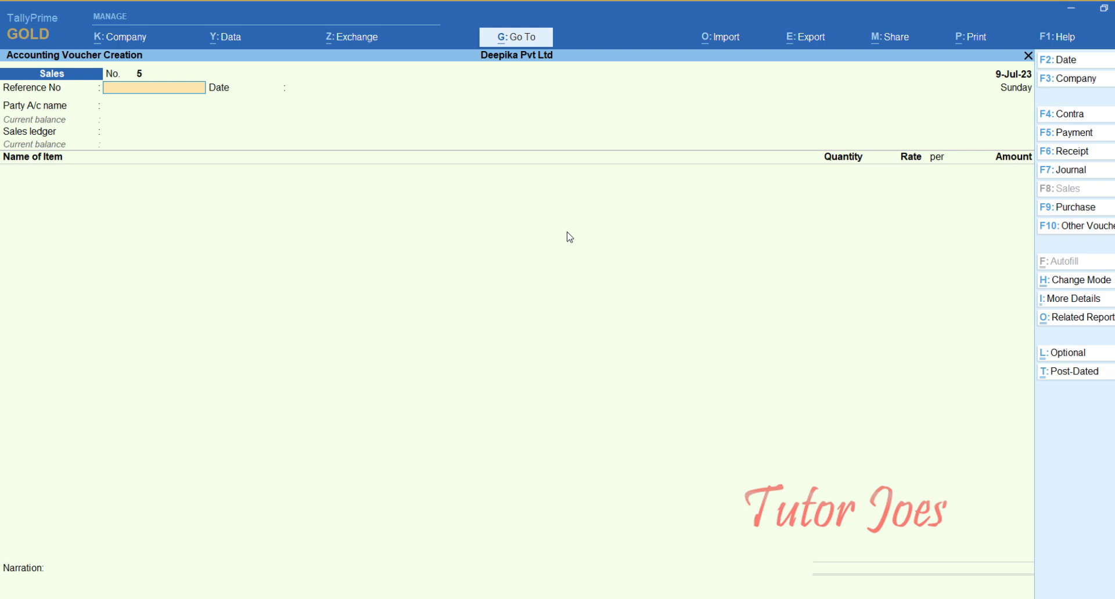
Step: Enter SA01 as the sales voucher's reference number and choose Leela Traders as the party account
type("SA01")
key("Return")
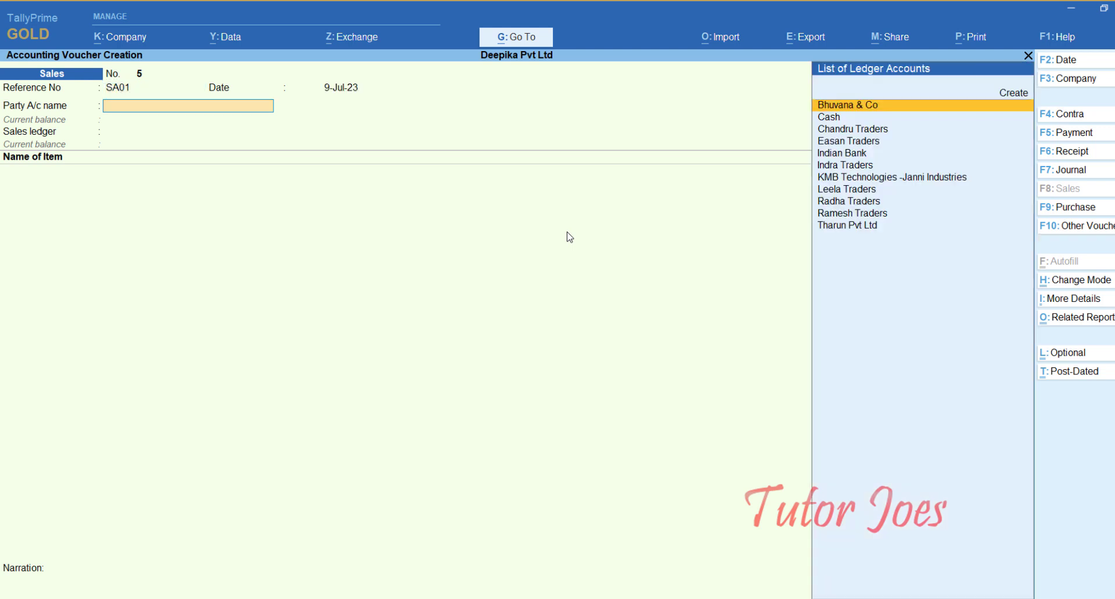
type("L")
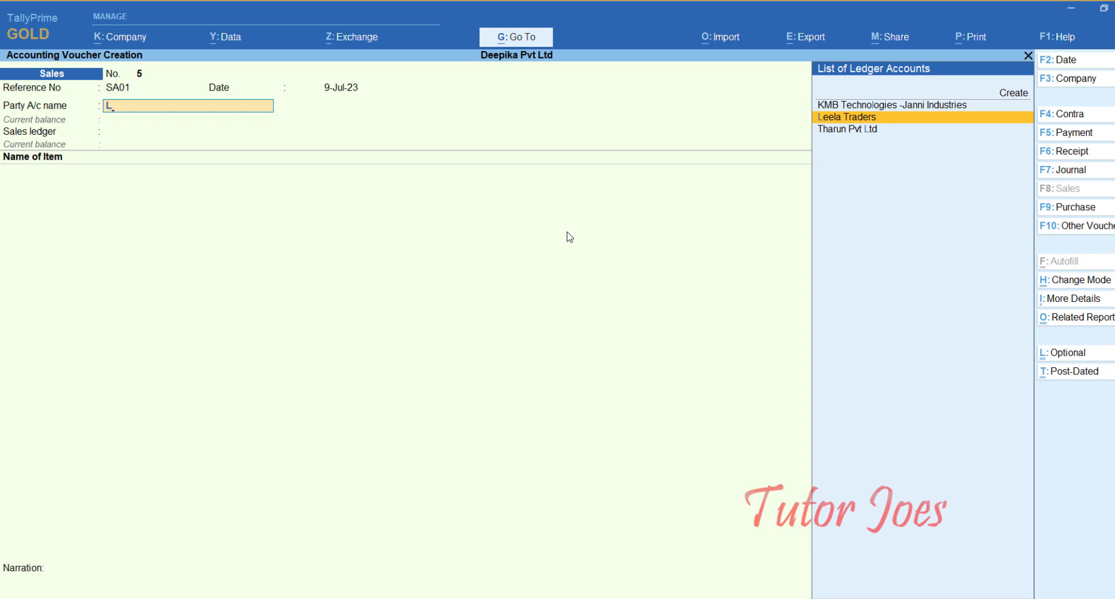
key("Return")
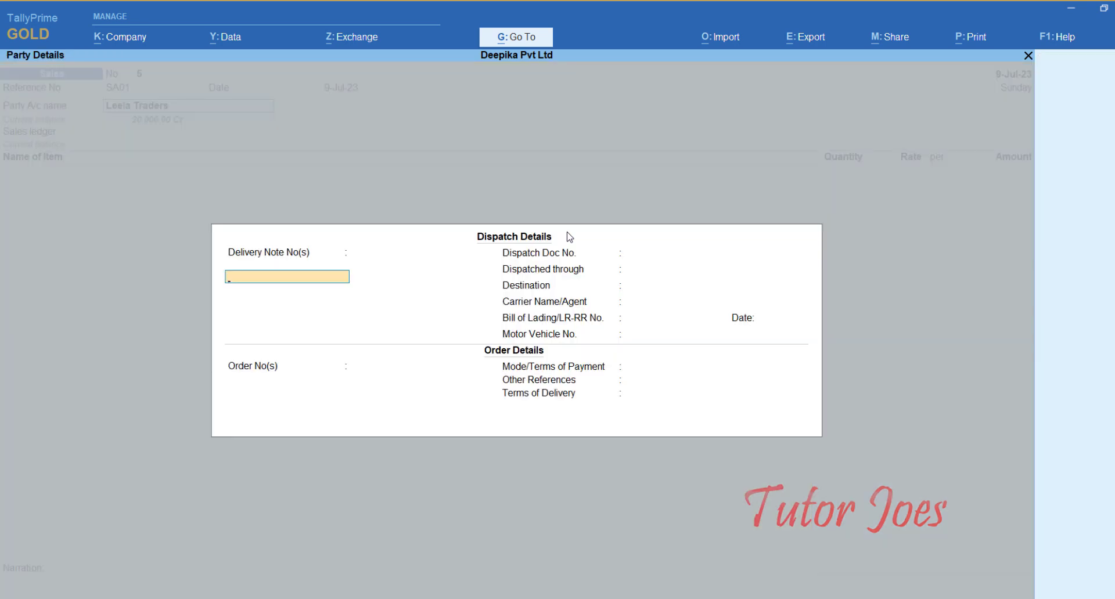
Step: Leave the dispatch and order details blank and accept the default party details for Leela Traders
key("Return")
key("Return")
key("Return")
key("Return")
key("Return")
key("Return")
key("Return")
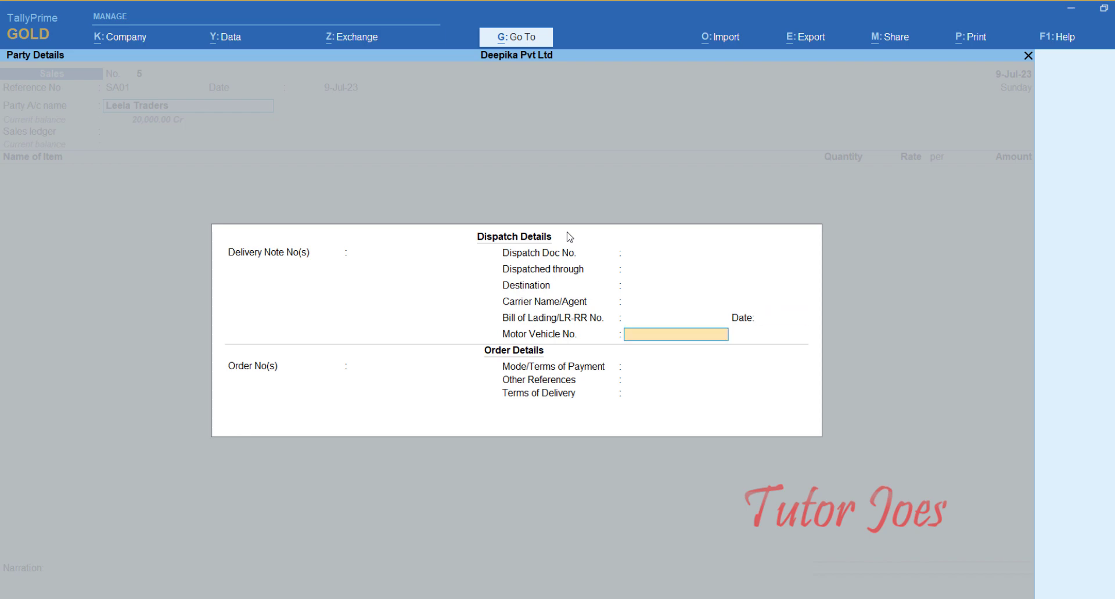
key("Return")
key("Return")
key("Return")
key("Return")
key("Return")
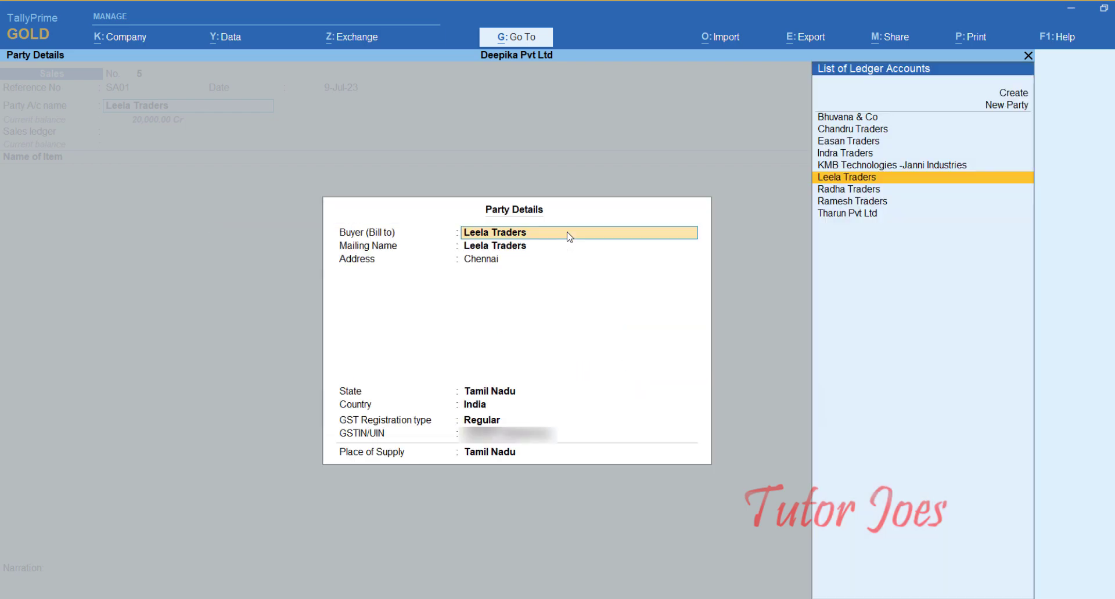
key("ctrl+a")
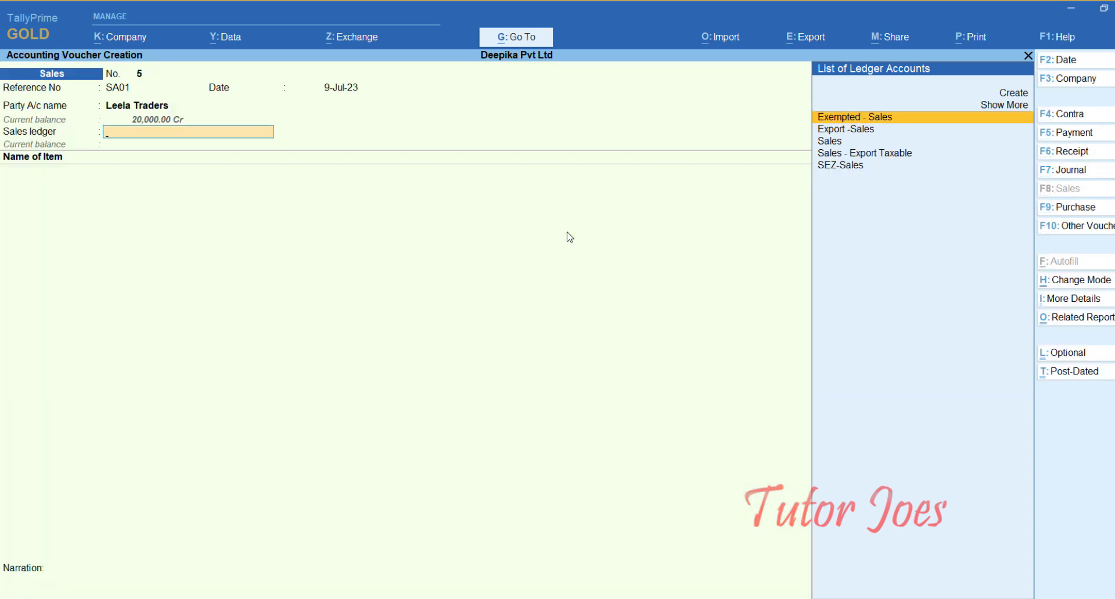
Step: Choose Sales as the sales ledger and review its GST settings in the ledger master without changing them
key("Down")
key("Down")
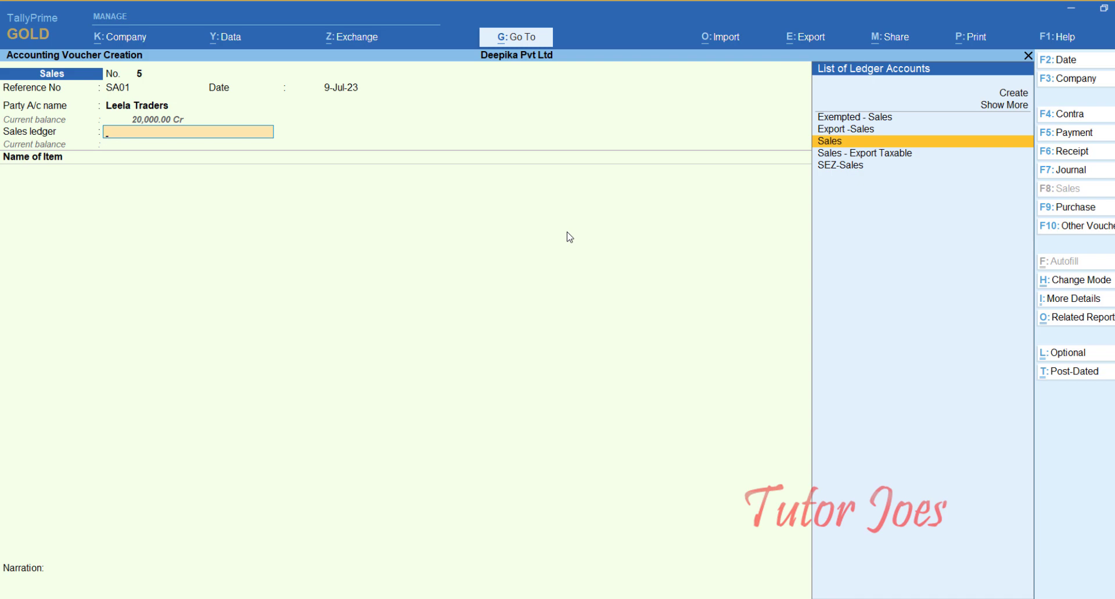
key("Return")
key("BackSpace")
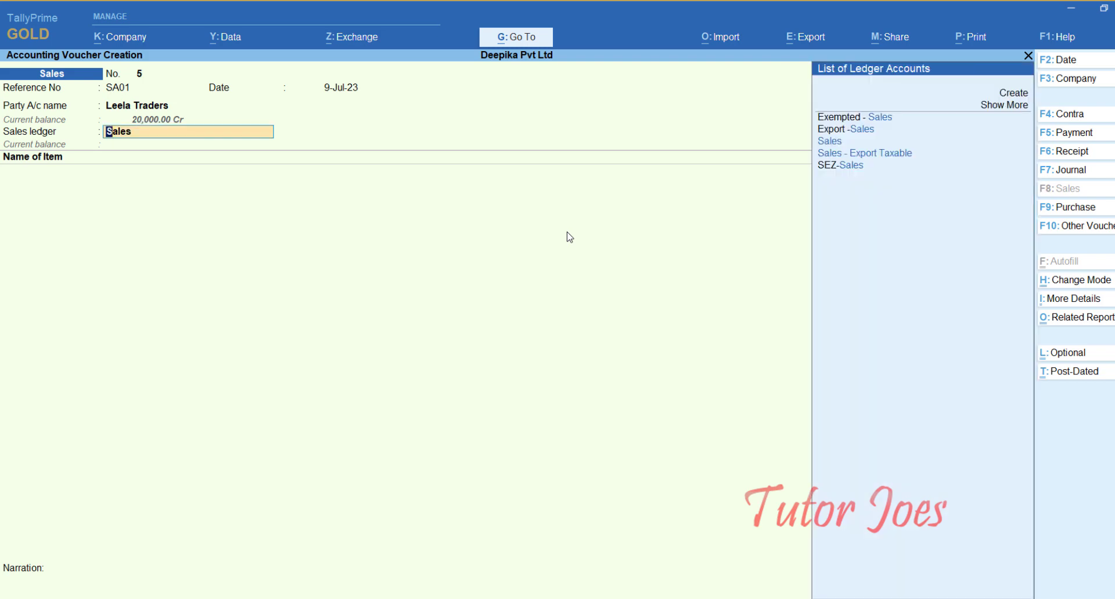
key("ctrl+Return")
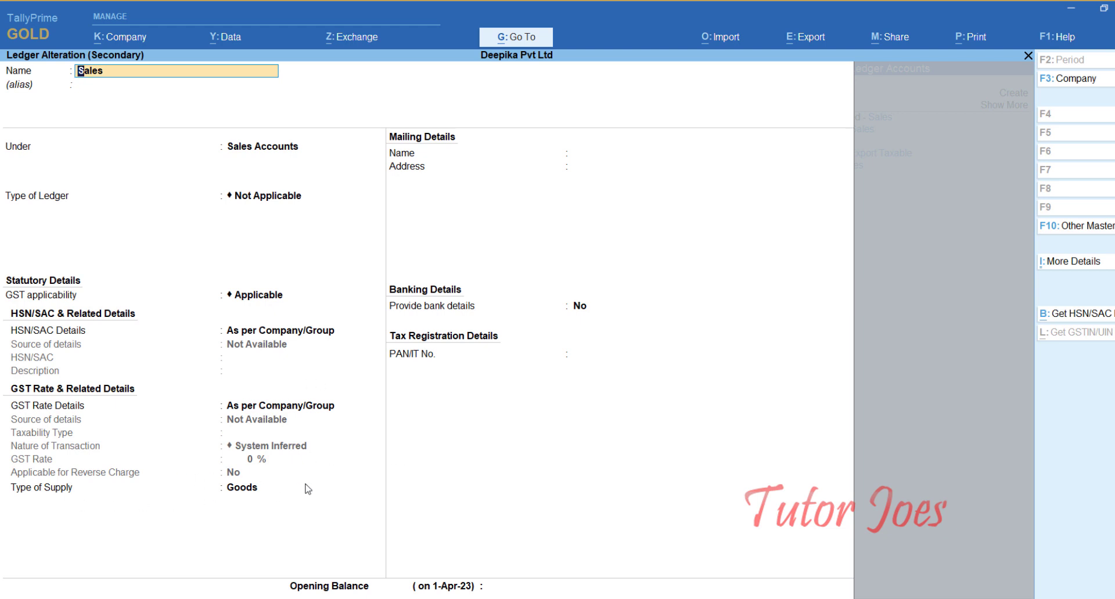
key("ctrl+a")
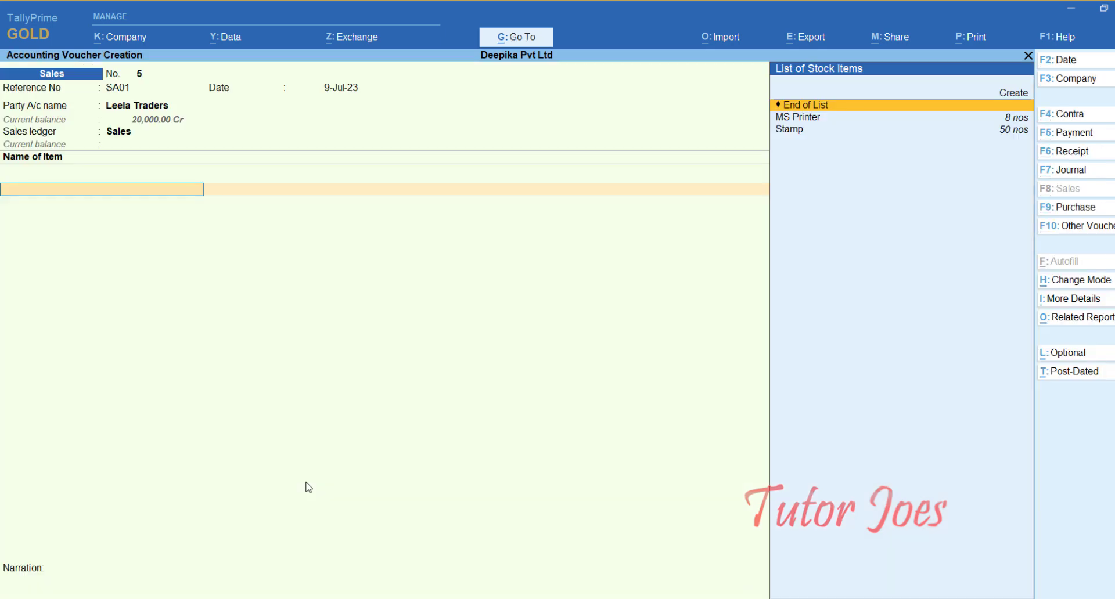
Step: Add 8 nos of the MS Printer stock item at a rate of 6,500 per nos, and end the item list
key("Down")
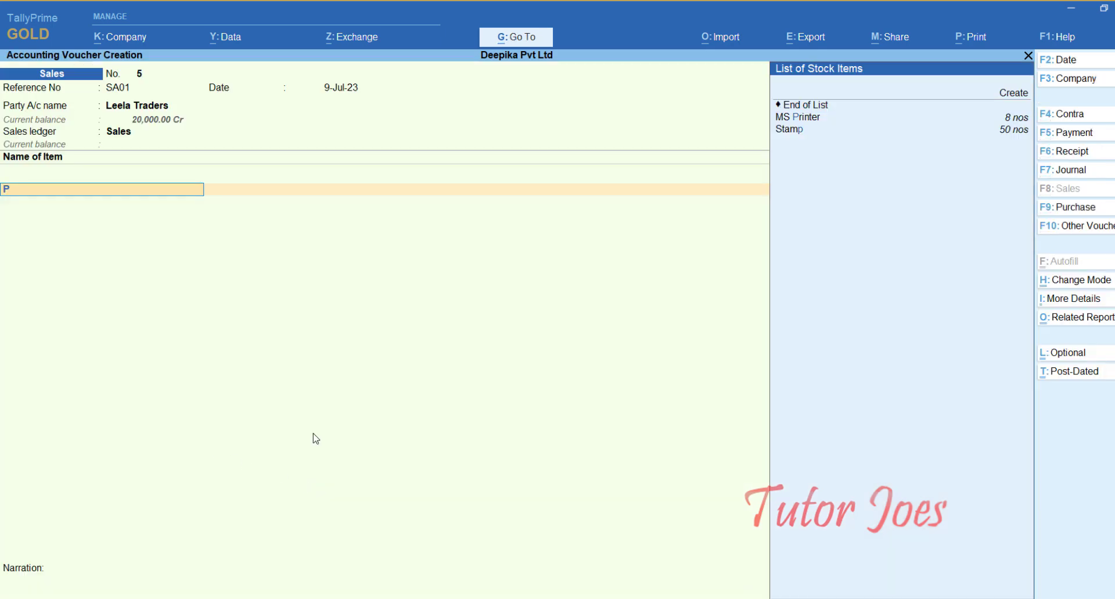
key("Down")
key("Up")
key("Return")
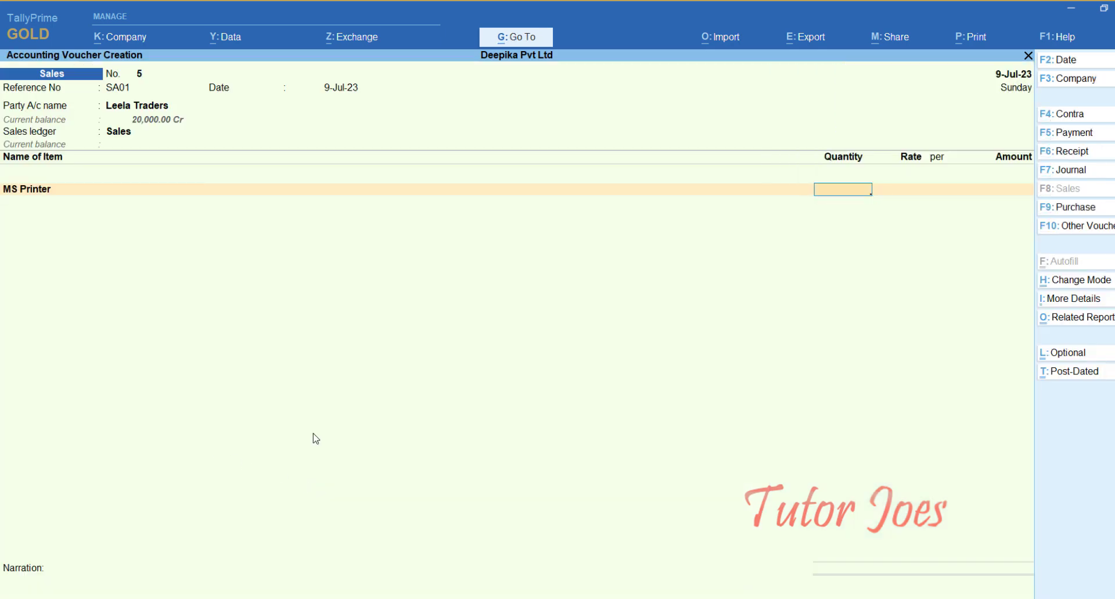
type("8")
key("Return")
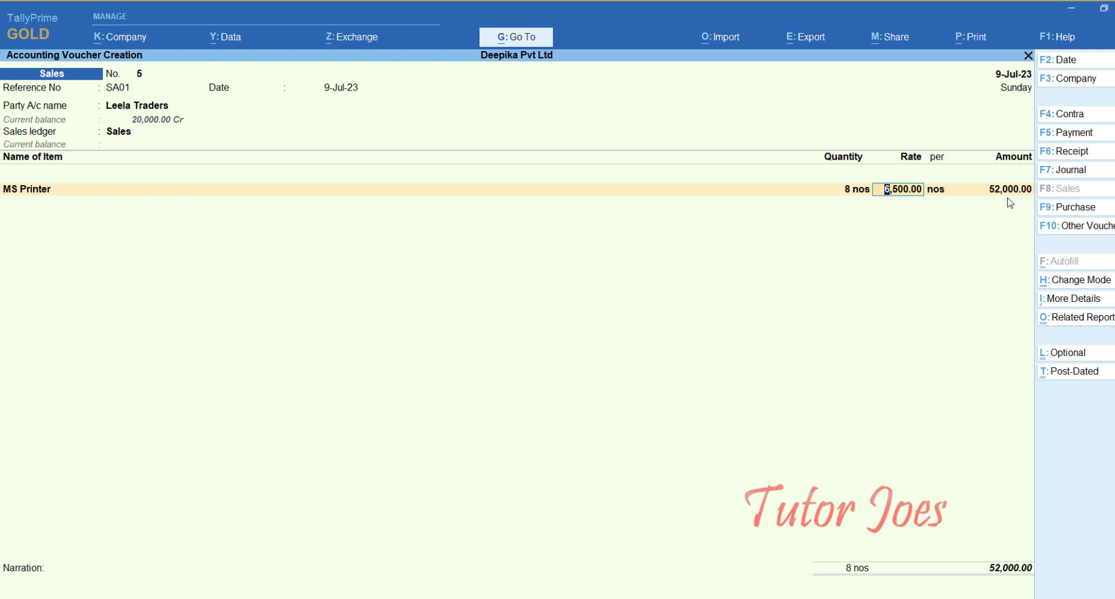
key("Return")
key("Return")
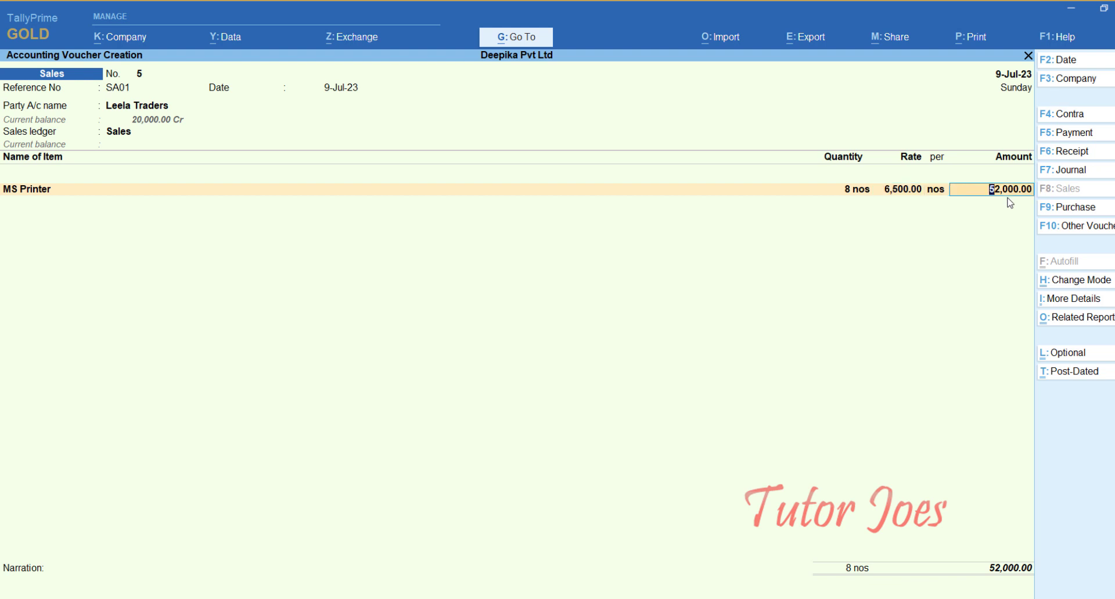
key("Return")
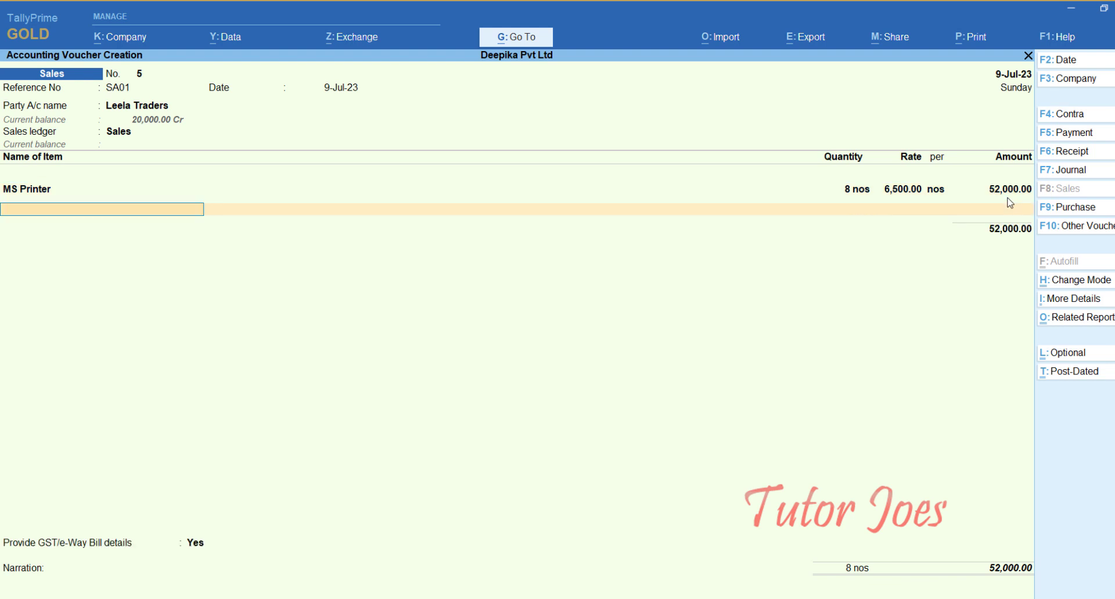
key("Return")
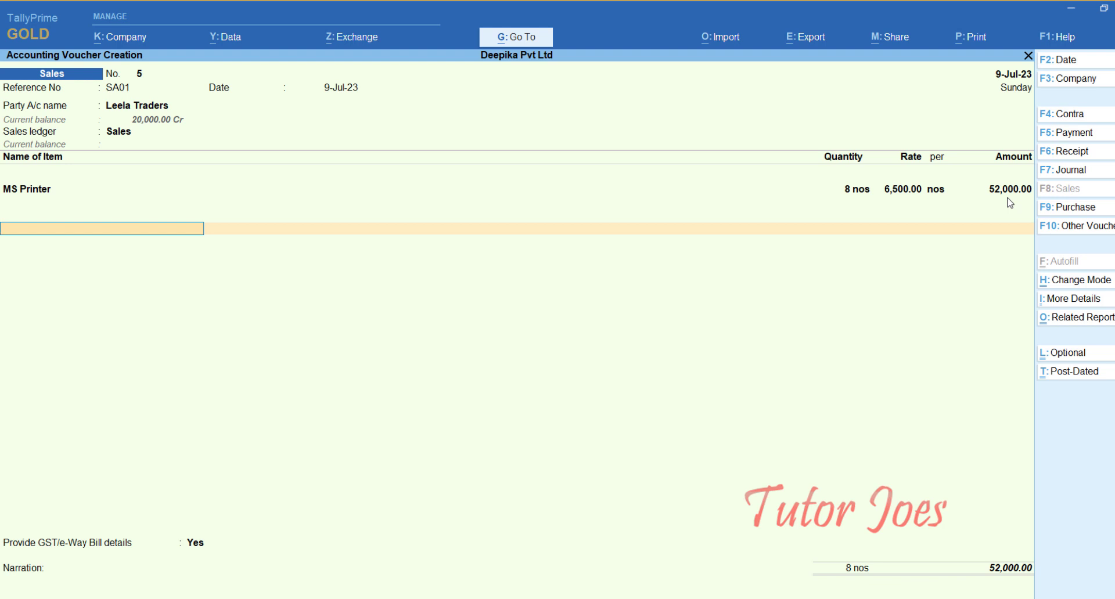
Step: Add the CGST and SGST tax ledgers to the sales voucher with their calculated amounts
type("CGST")
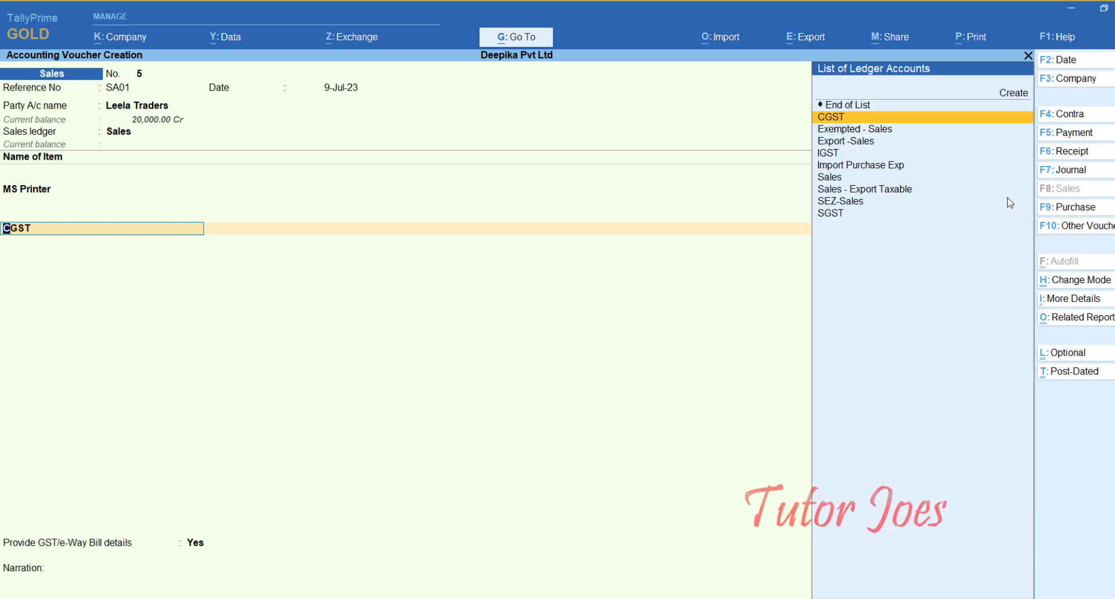
key("Return")
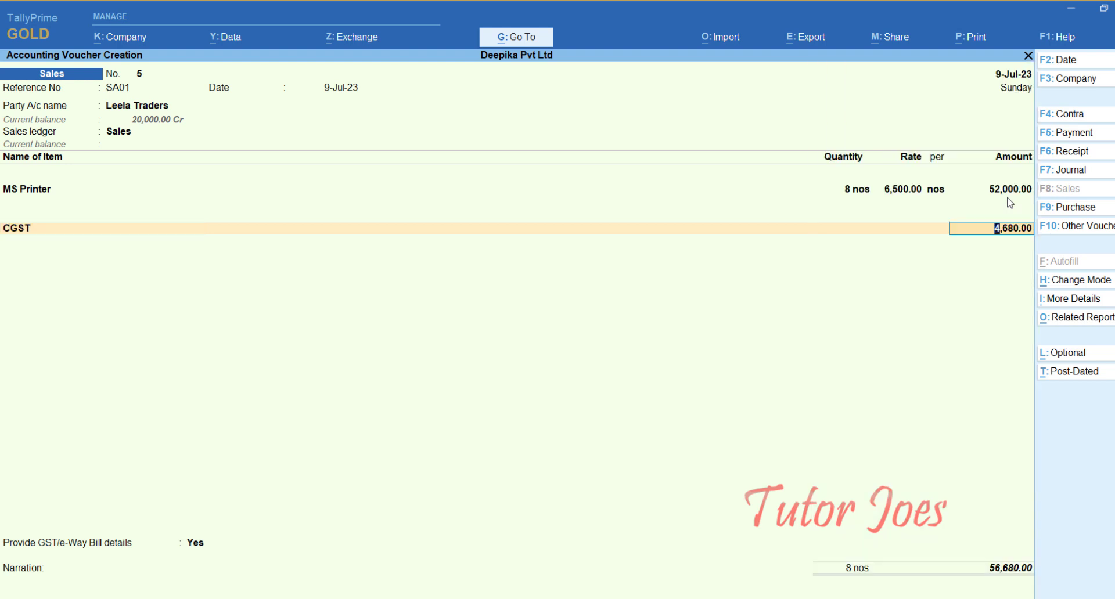
key("Return")
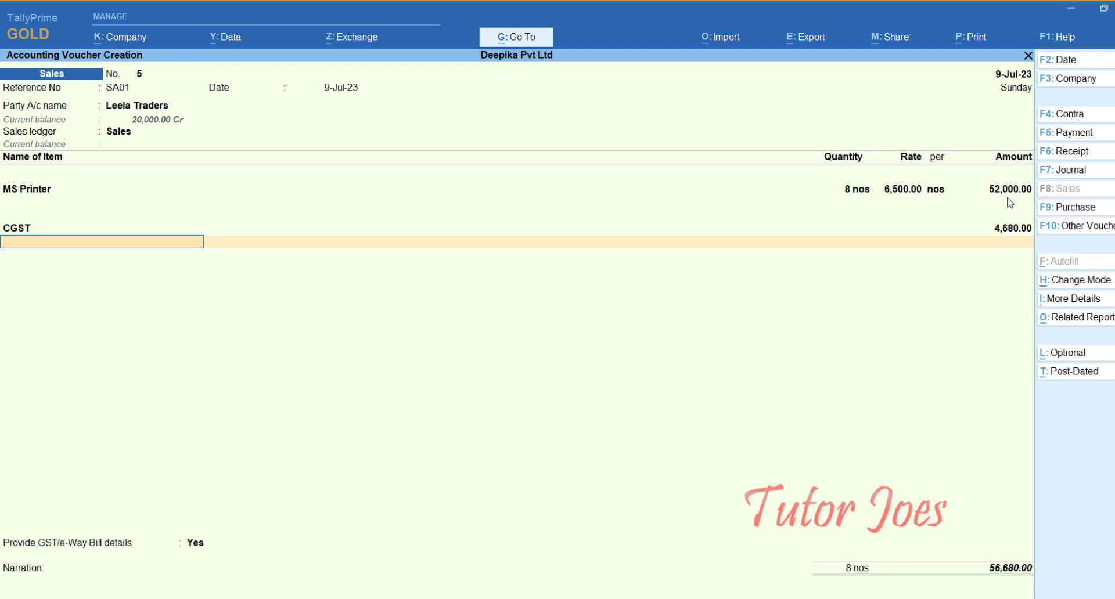
type("S")
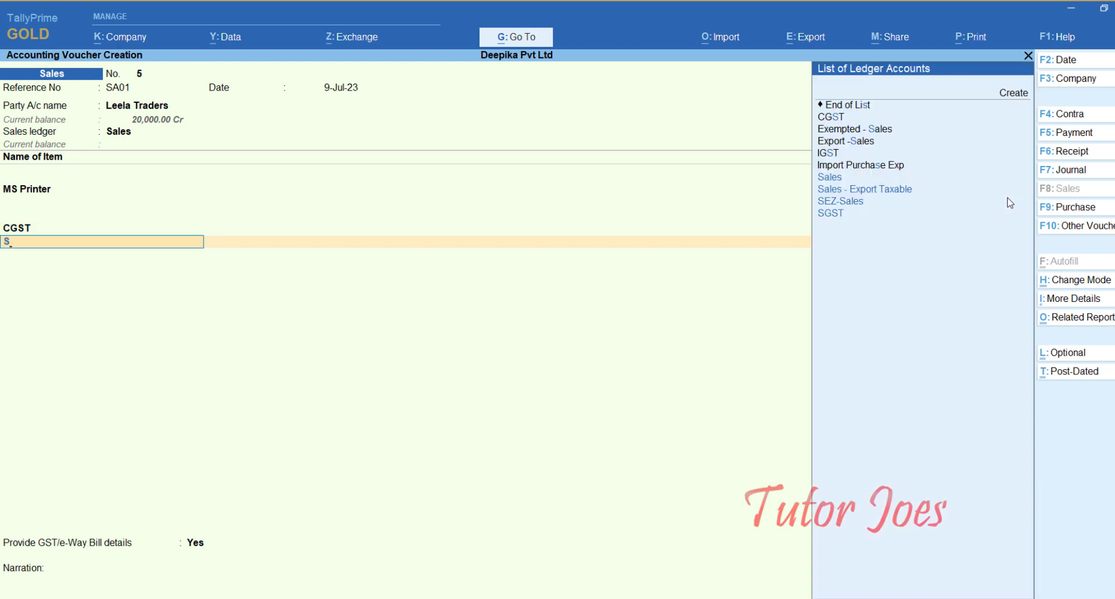
type("G")
key("Return")
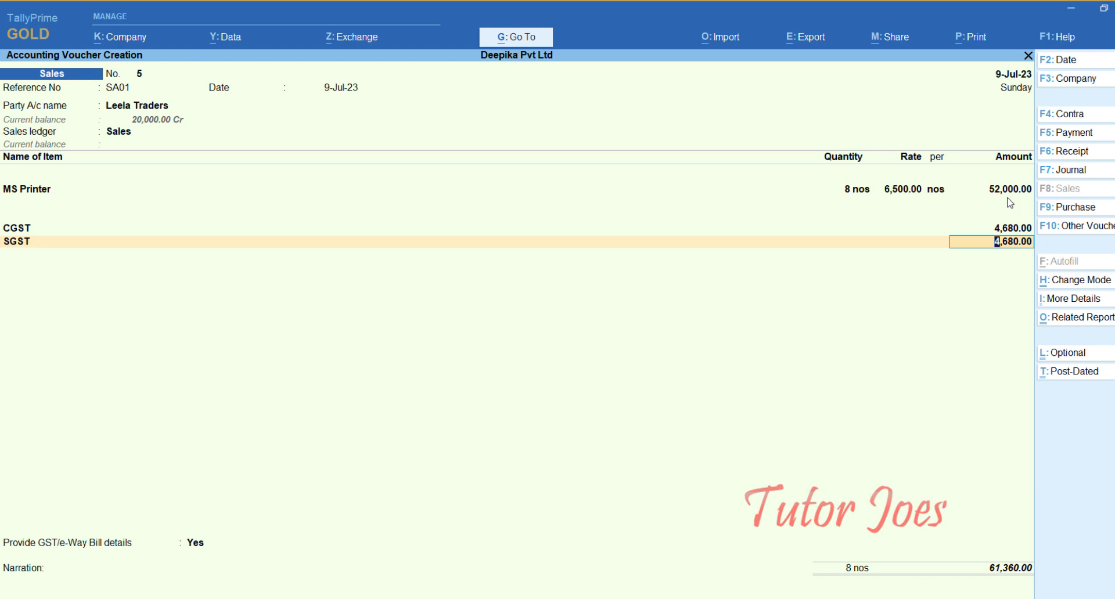
key("Return")
key("Return")
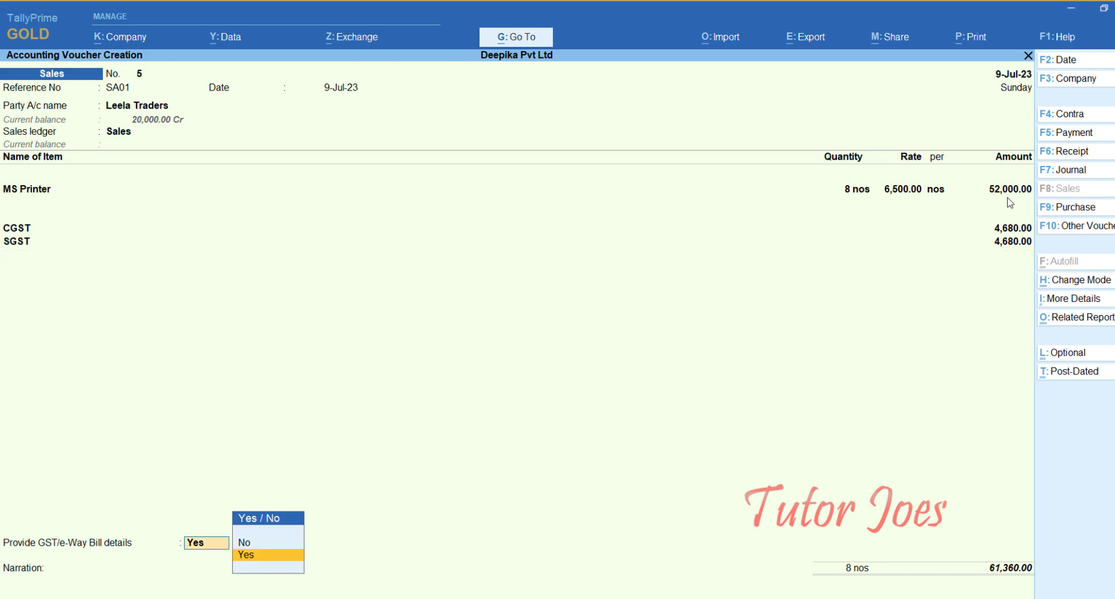
Step: Set Provide GST/e-Way Bill details to No and proceed to the party's bill-wise details
key("Up")
key("Return")
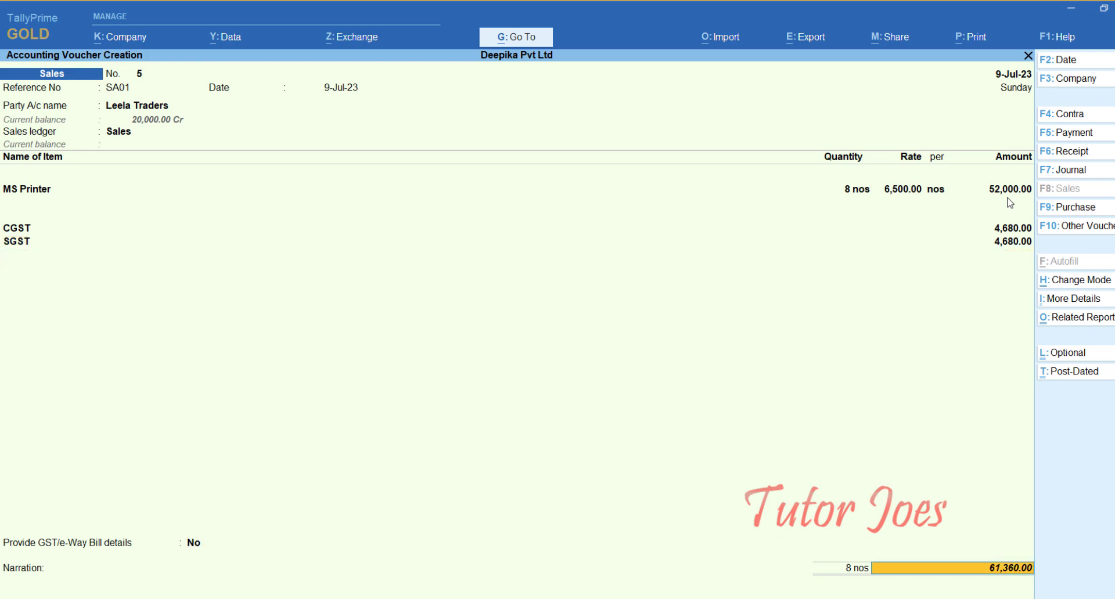
key("Return")
Step: Allocate 20,000 Dr of the bill as Agst Ref against the pending advance Adv/01
key("Up")
key("Up")
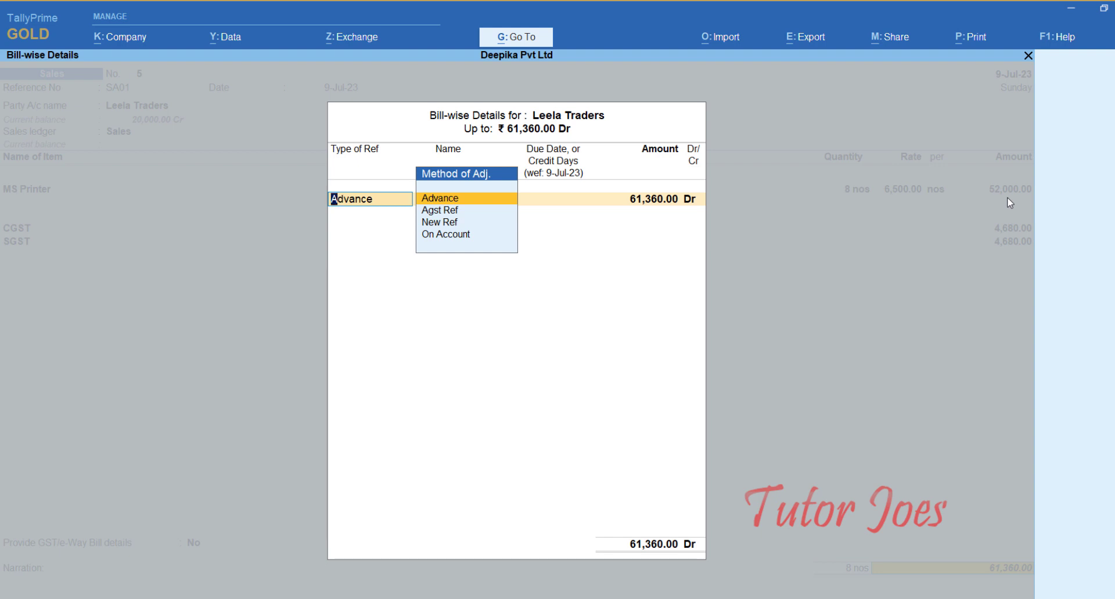
key("Down")
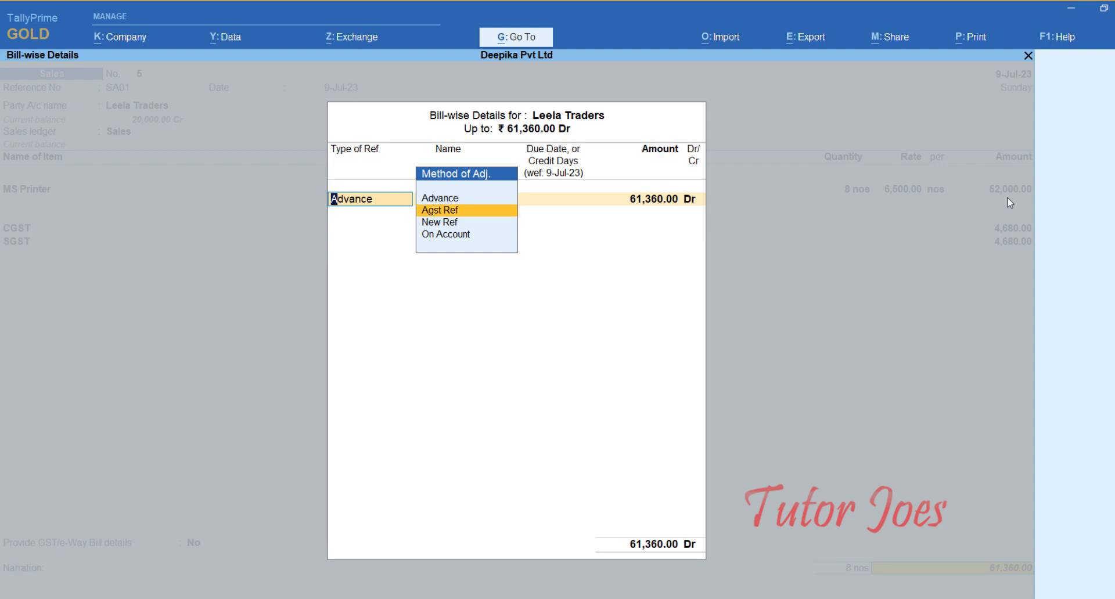
key("Return")
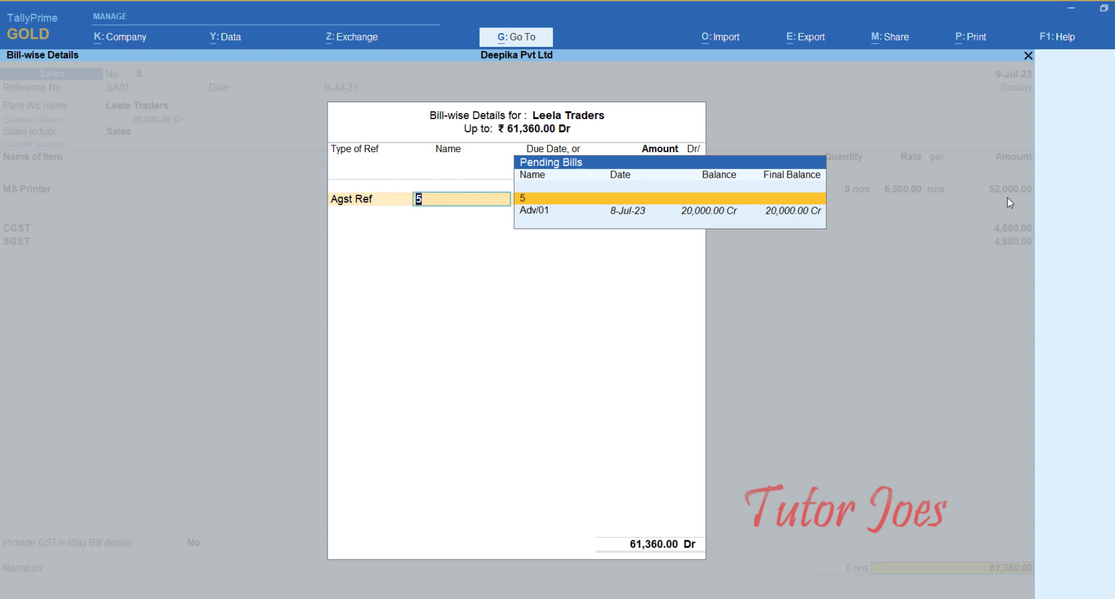
key("Down")
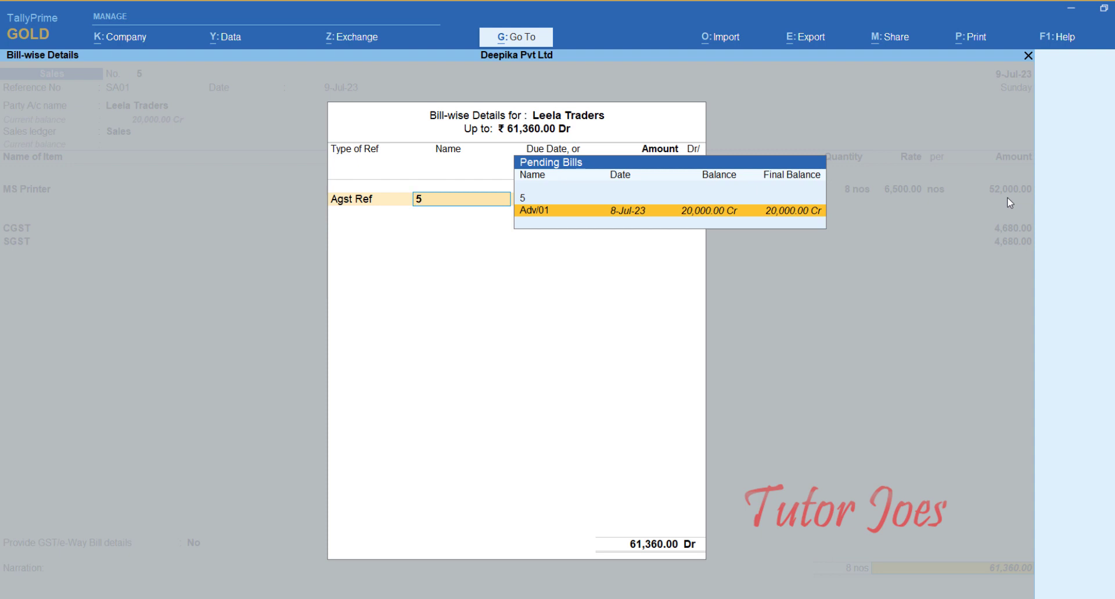
key("Return")
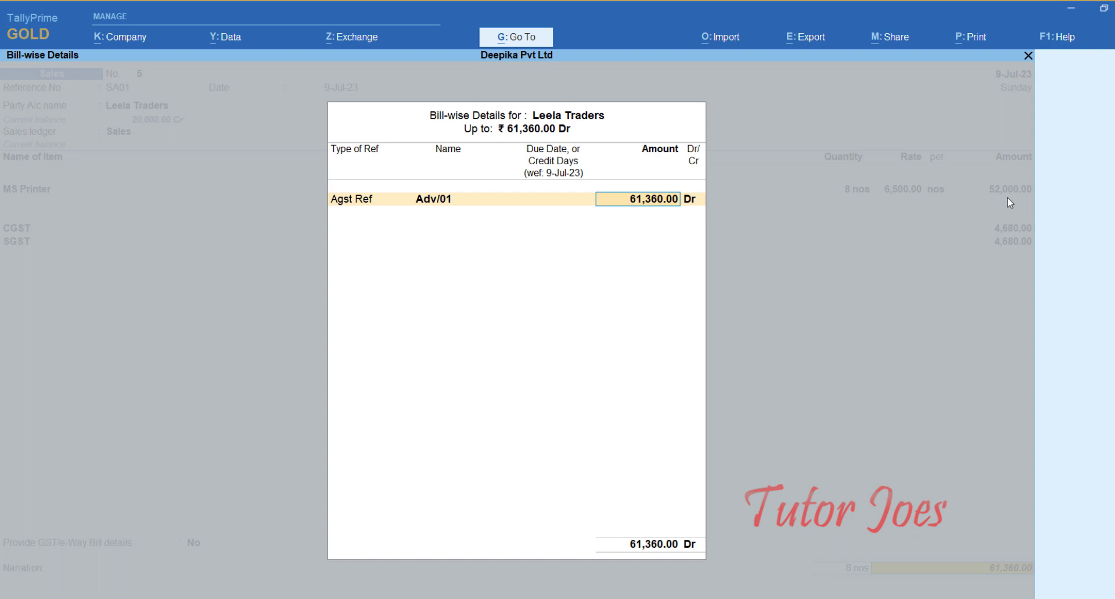
key("BackSpace")
type("20000")
key("Return")
key("Return")
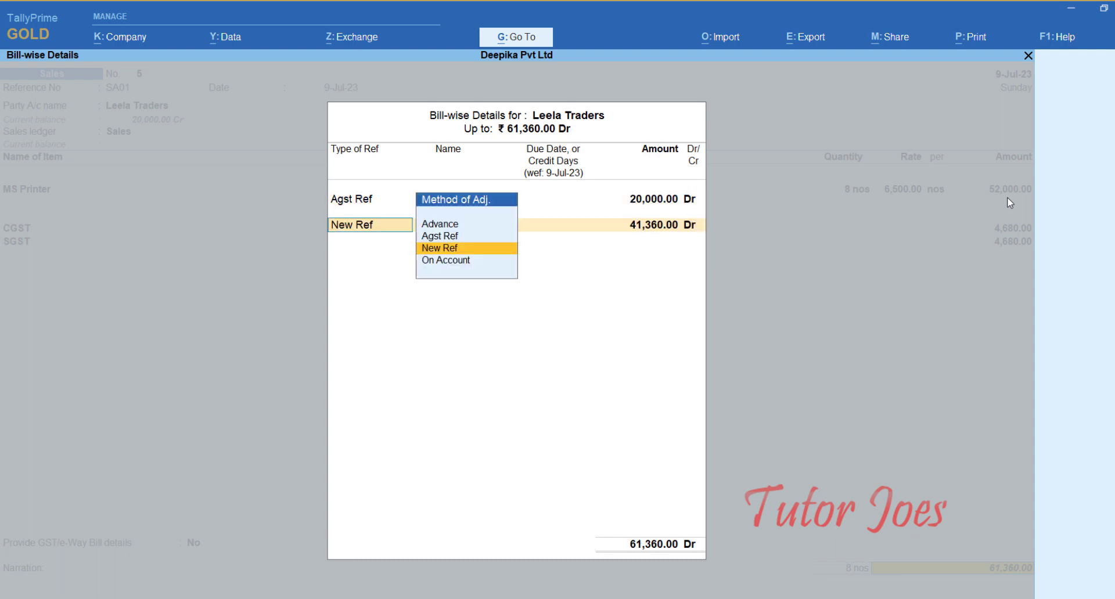
Step: Allocate the remaining 41,360 Dr as a New Ref named 5 and accept the bill-wise details
key("Return")
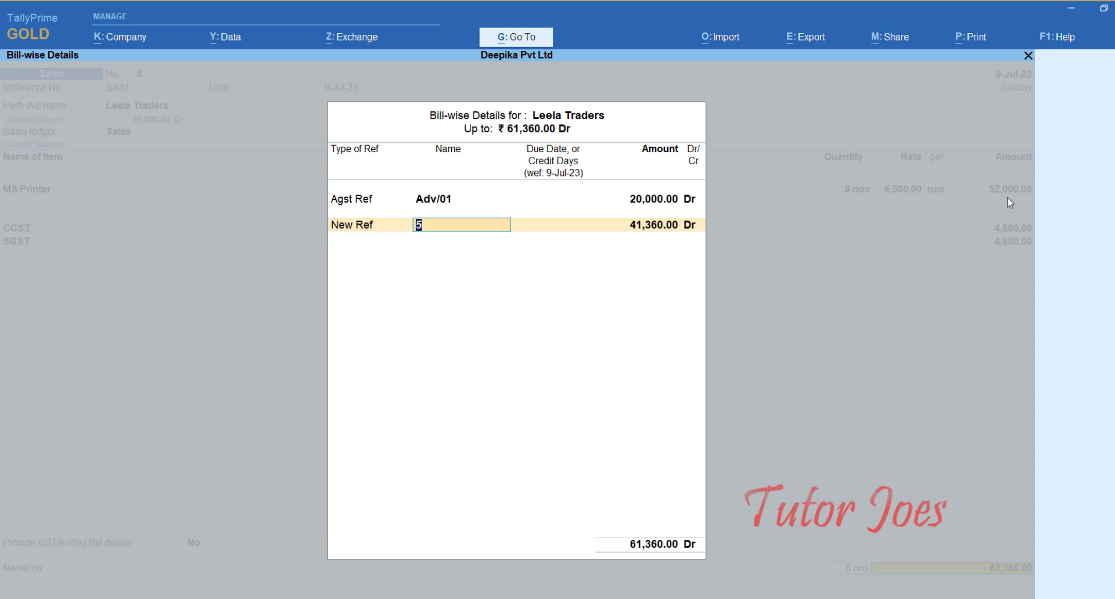
key("Return")
key("Return")
key("Return")
key("Return")
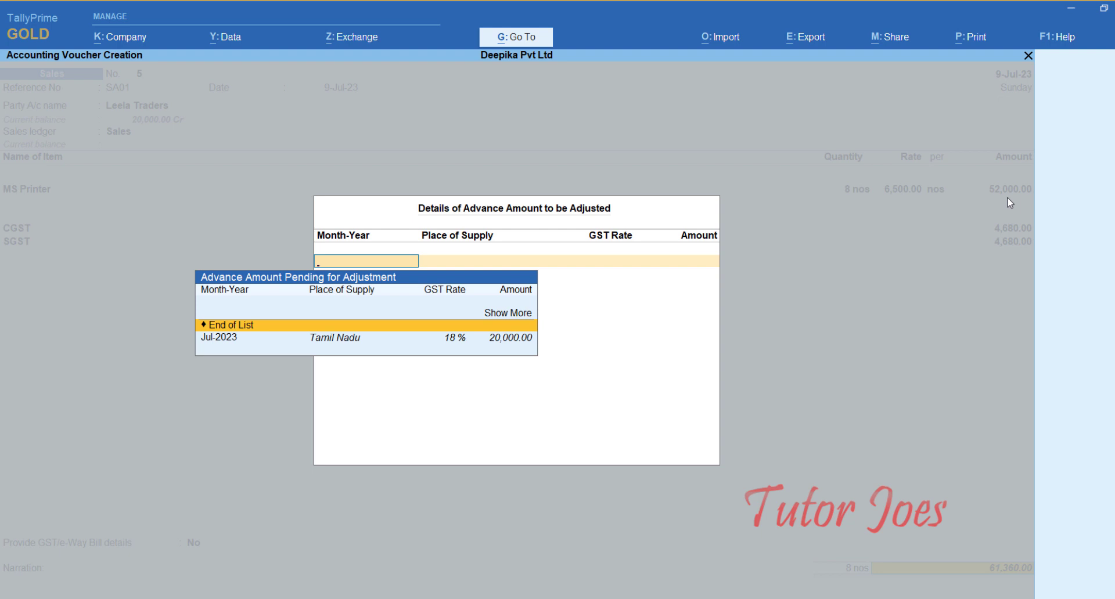
Step: Adjust the pending Jul-2023 Tamil Nadu advance at 18% GST for 20,000, and end the adjustment list
key("Down")
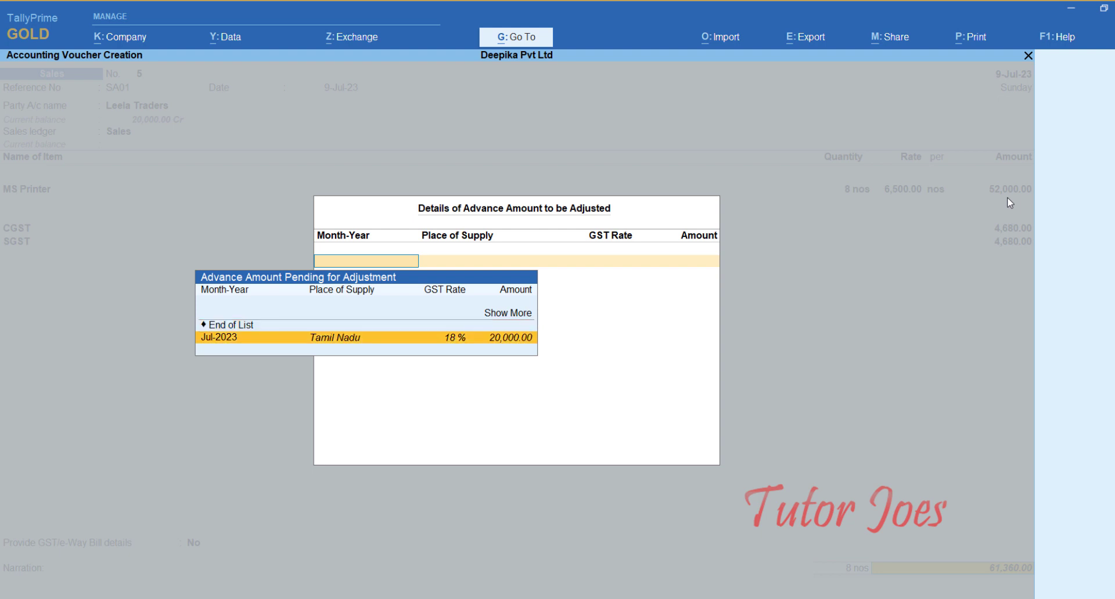
key("Return")
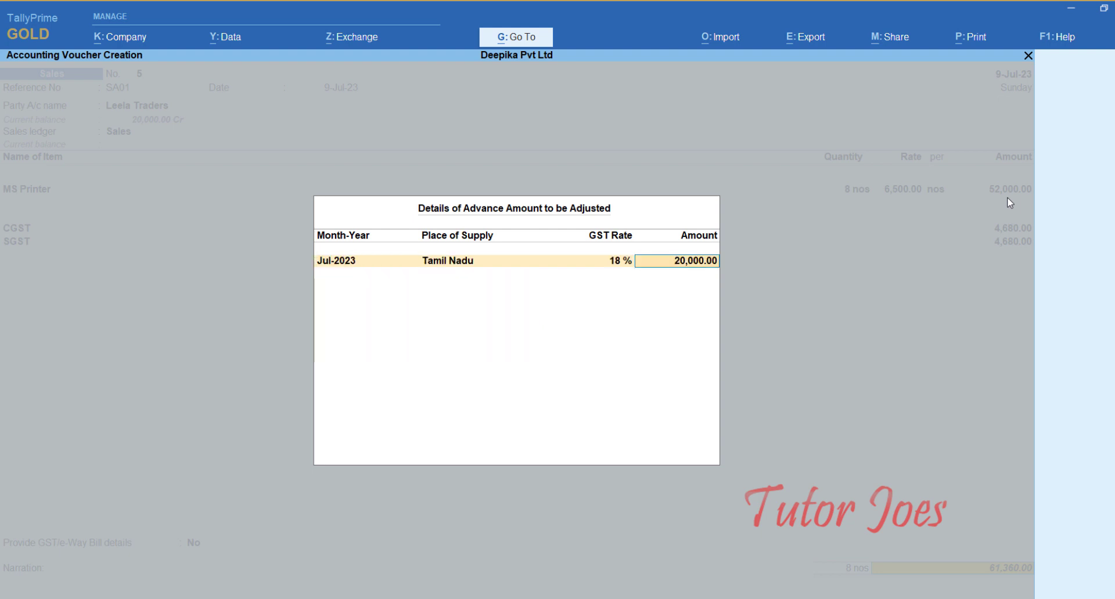
key("Return")
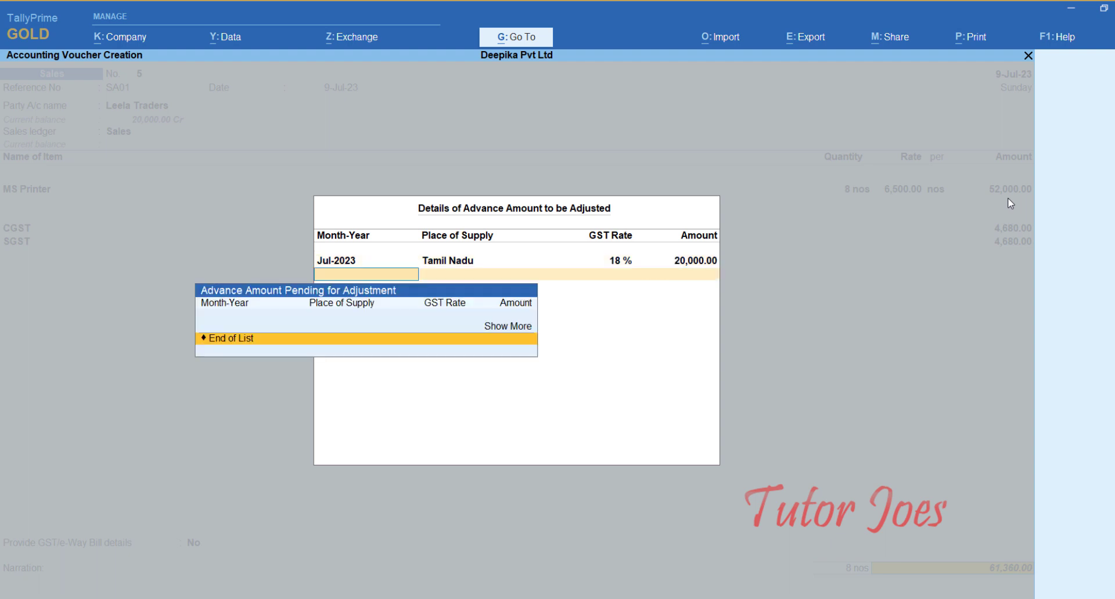
key("Return")
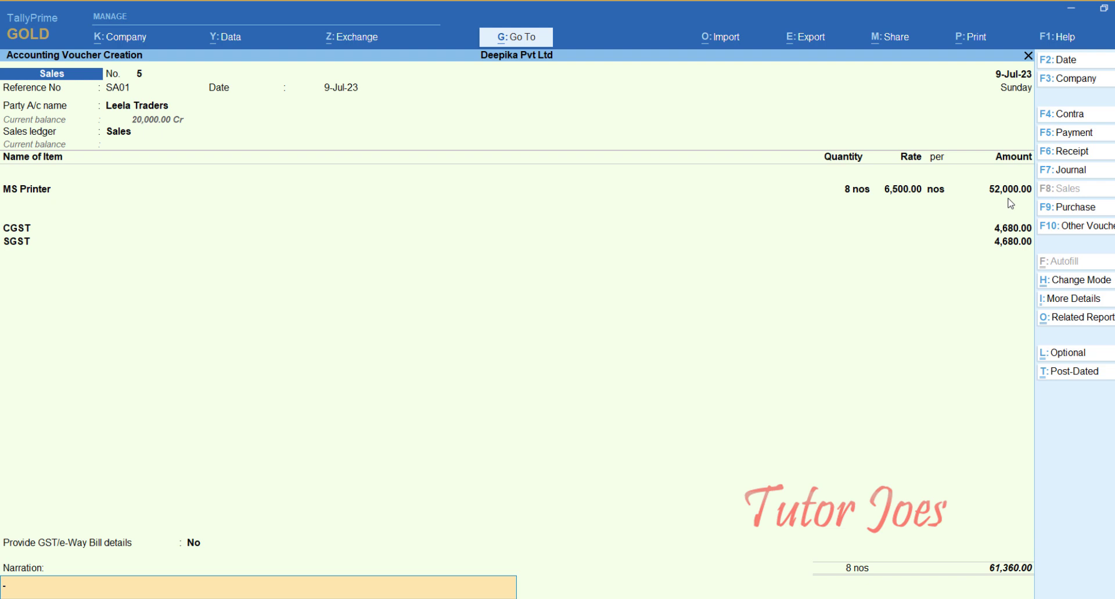
Step: Save the sales voucher without a narration and decline sending its details for e-Way Bill generation
key("Return")
key("Return")
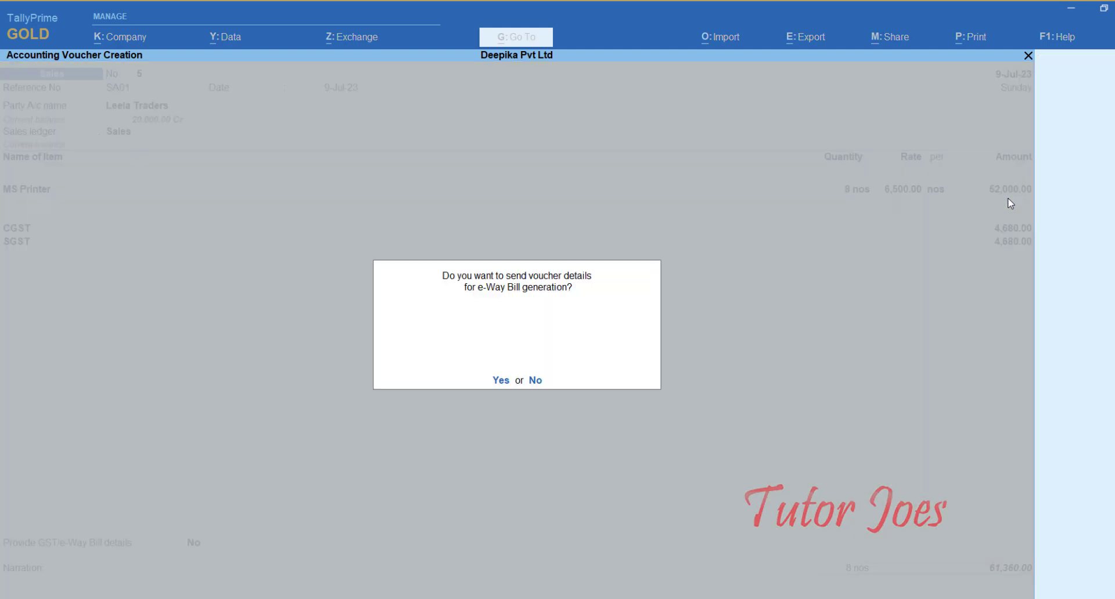
key("n")
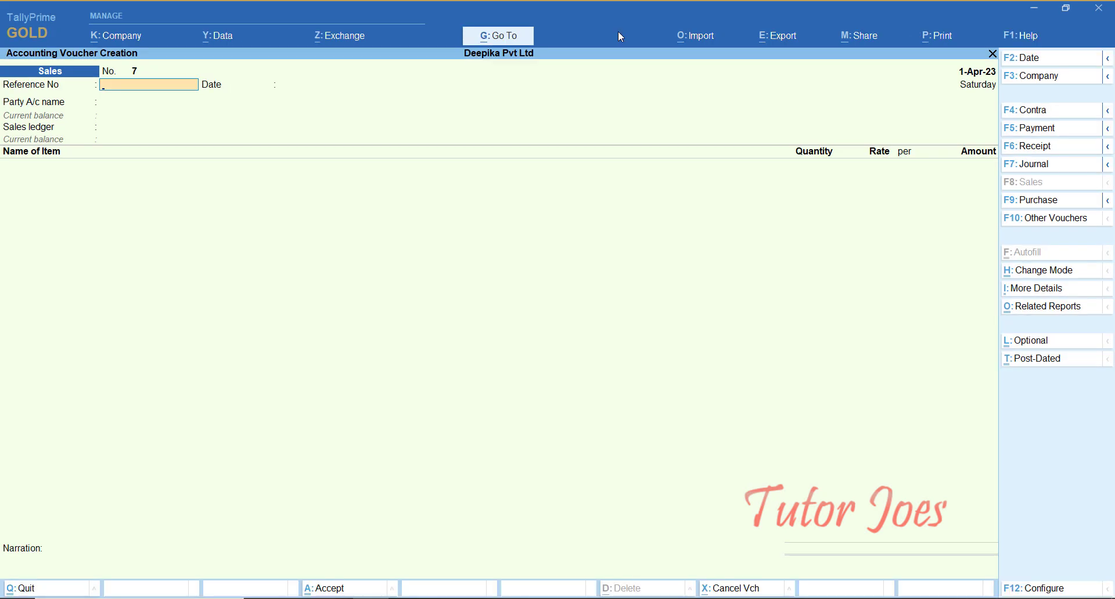
Step: Open the GSTR-1 return report from the GST reports
key("alt+g")
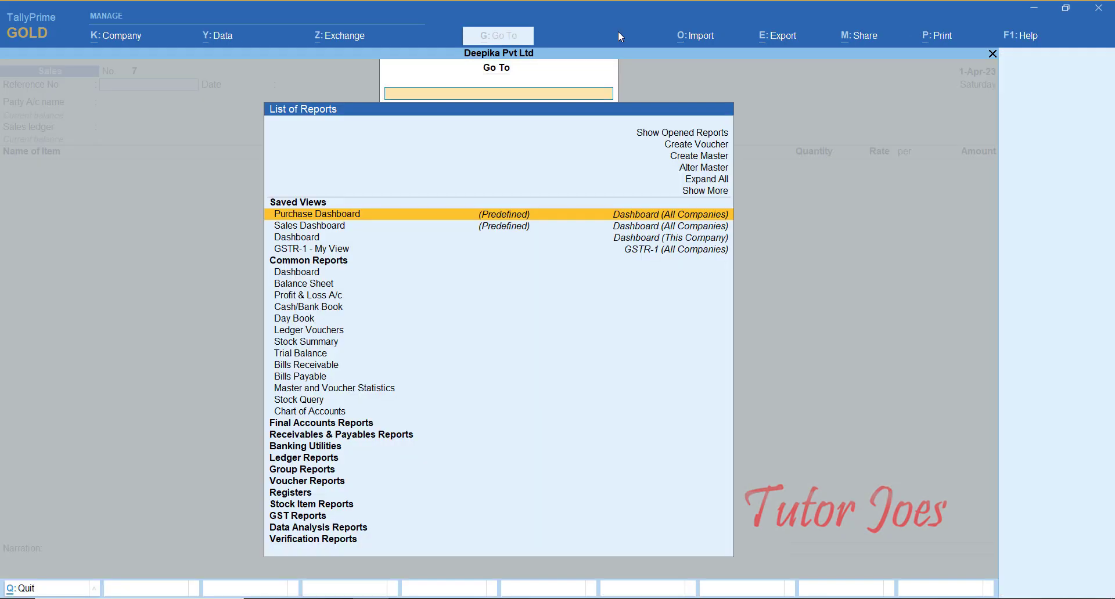
type("Gst")
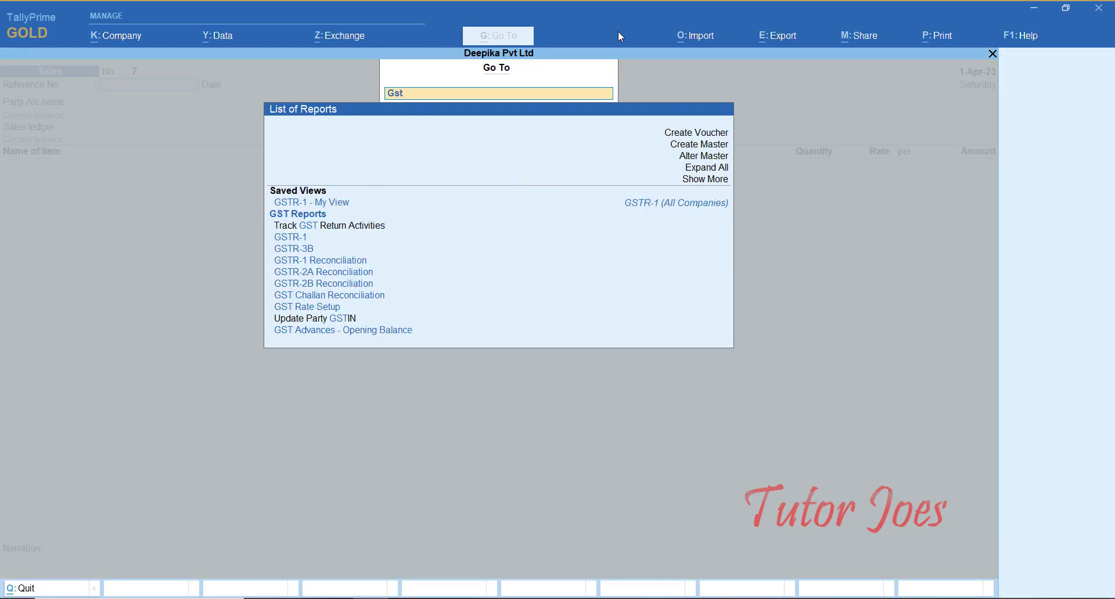
key("Down")
key("Down")
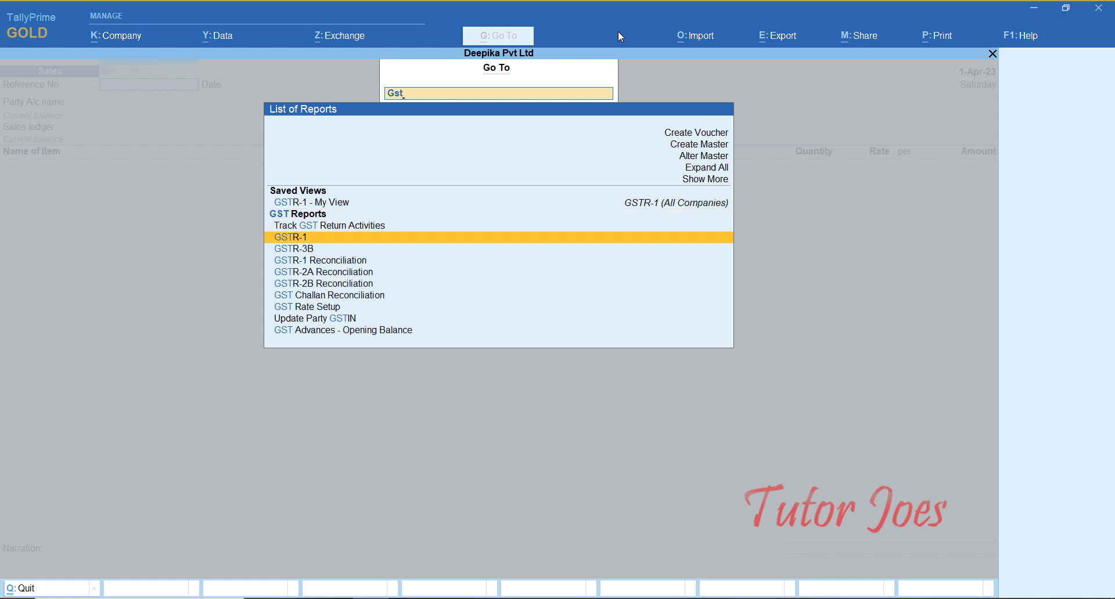
key("Return")
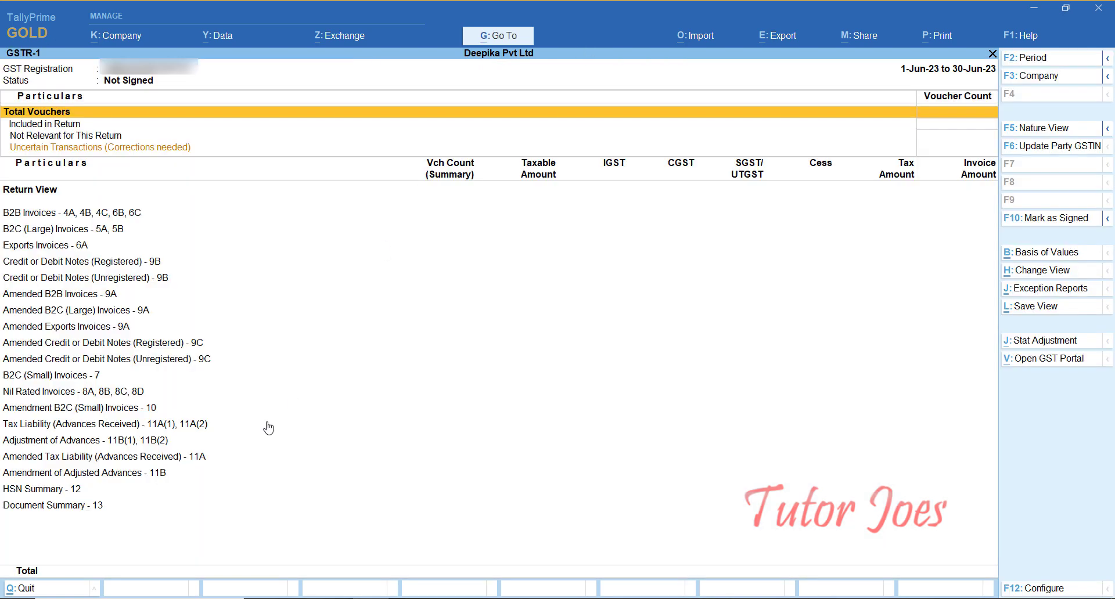
Step: Set the GSTR-1 report period to 1-7-2023 through 31-7-2023 and select the B2B Invoices line
key("F2")
type("1")
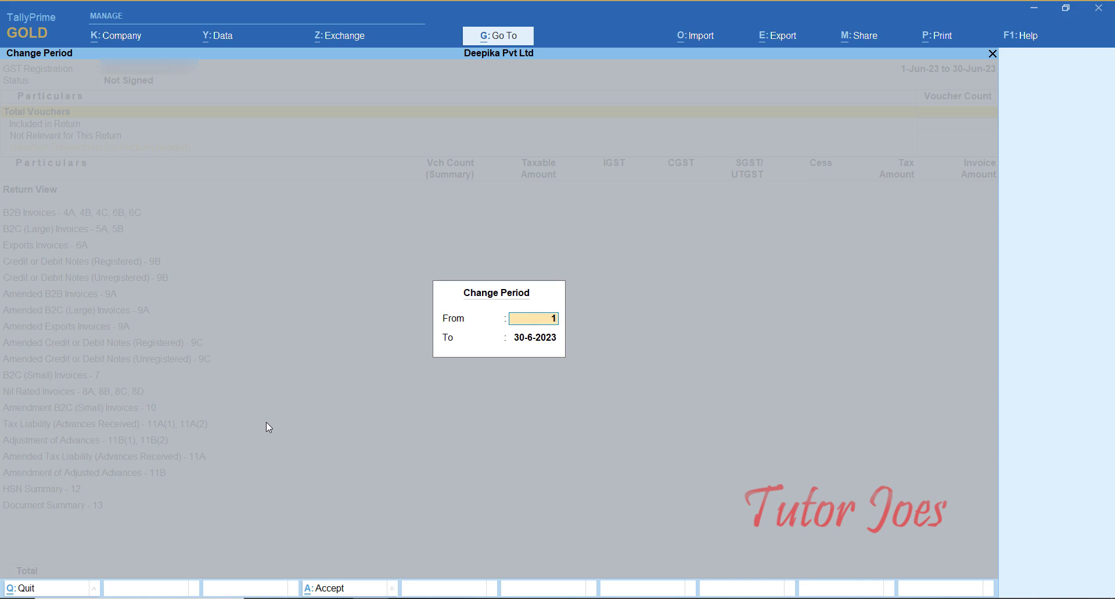
type("-7")
key("Return")
type("31-")
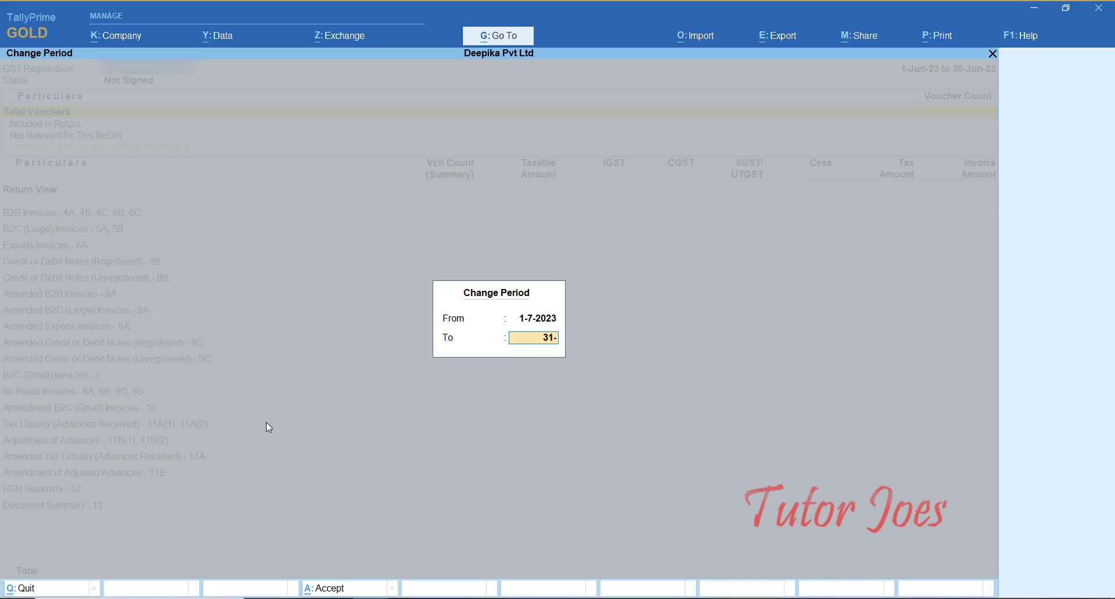
type("7")
key("Return")
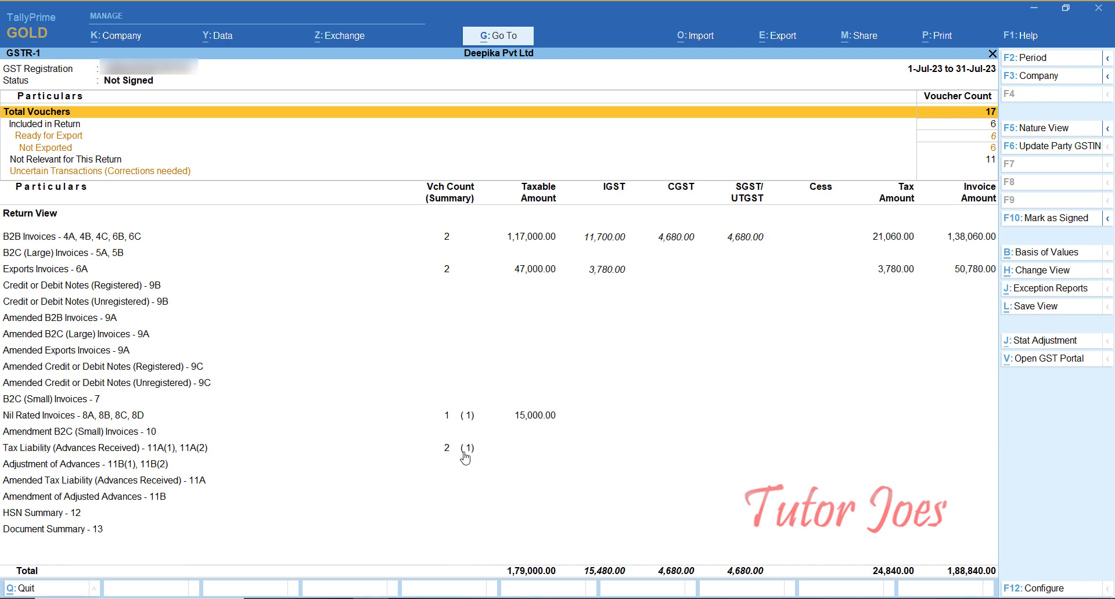
left_click(114, 238)
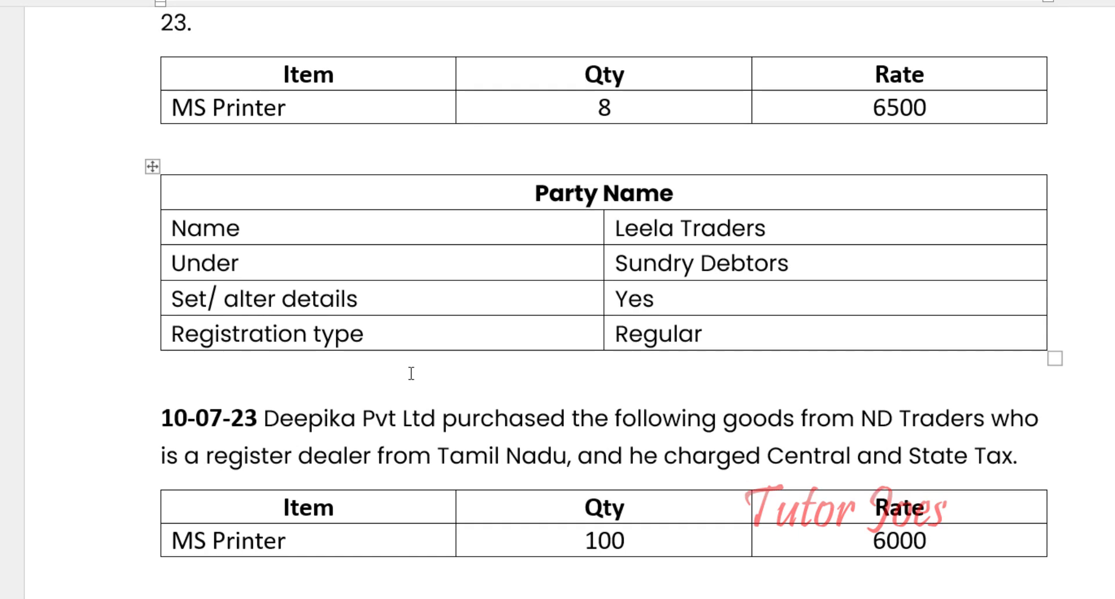
Step: Set the voucher date to 10-7-2023 and change the voucher type to Purchase
scroll(414, 353, "down", 2)
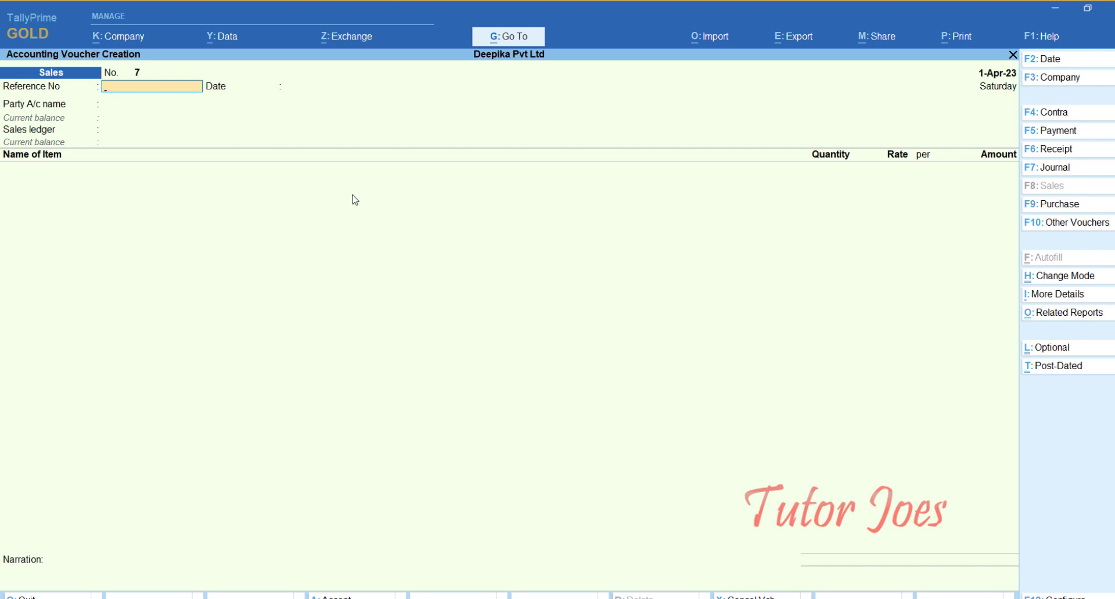
key("F2")
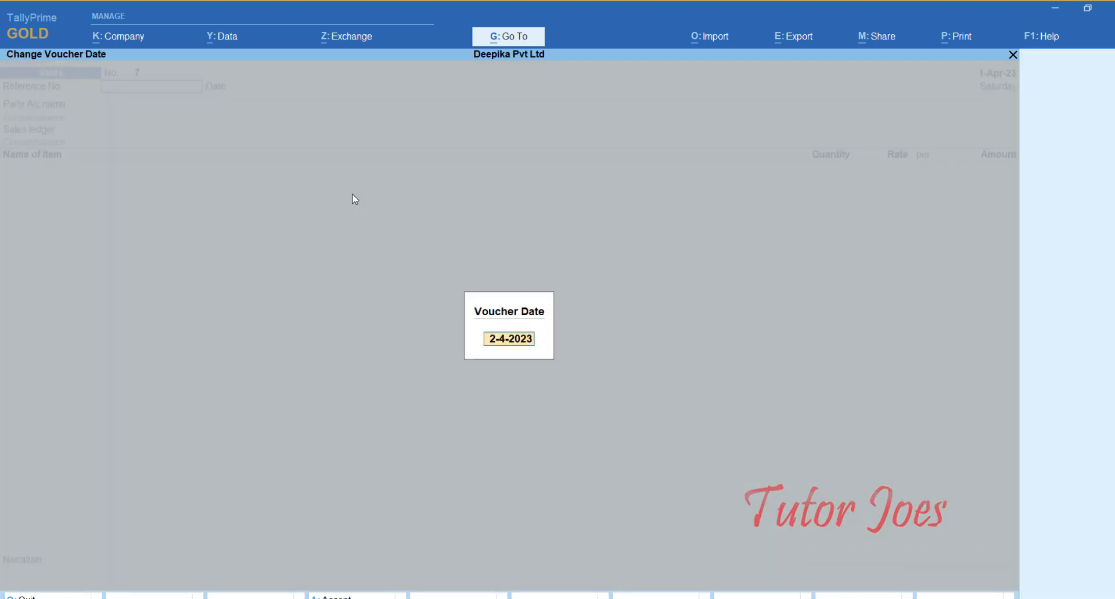
type("10-7")
key("Return")
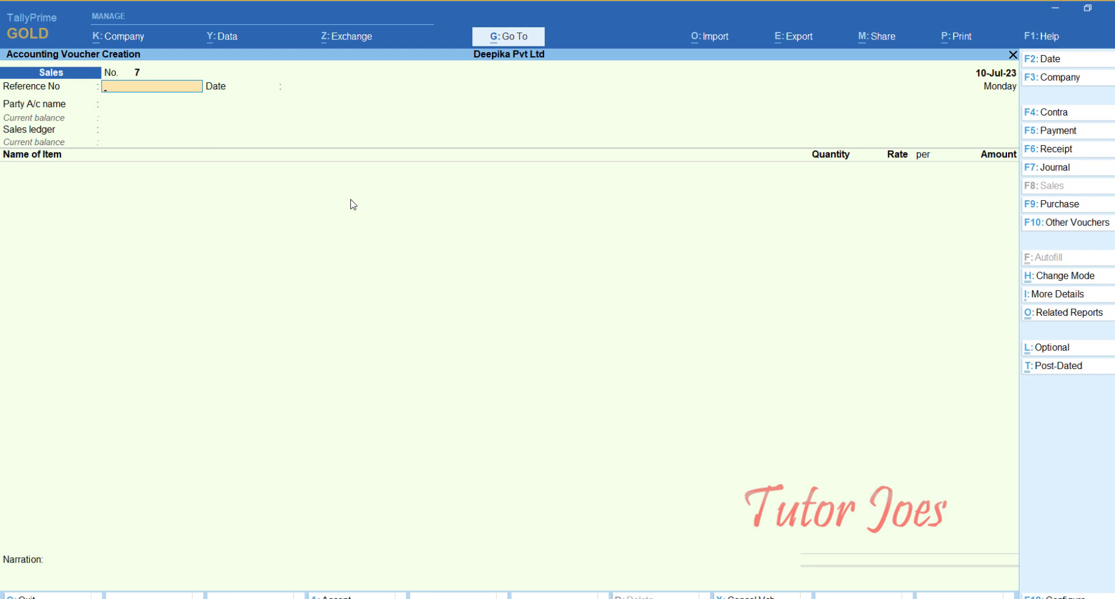
left_click(1064, 204)
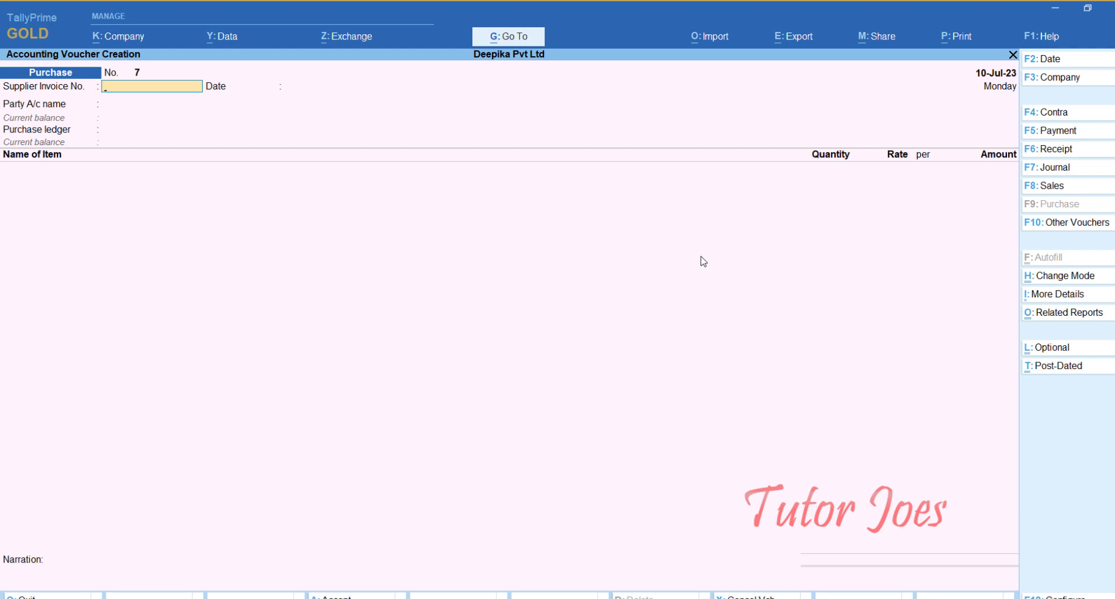
Step: Leave the supplier invoice number blank and set the supplier invoice date to 10-7-2023
key("Return")
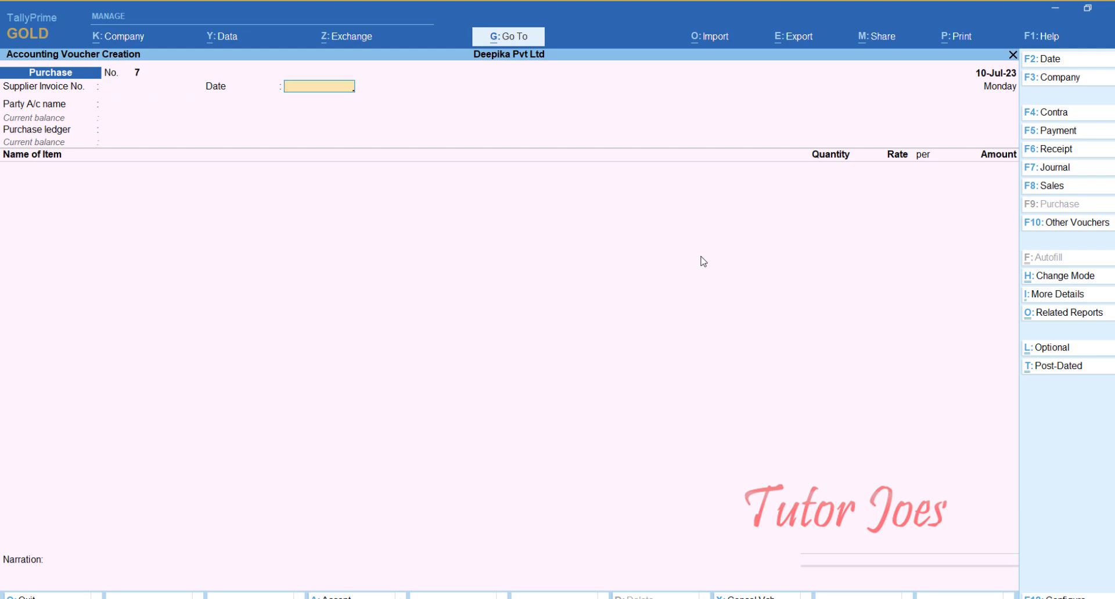
key("Return")
key("BackSpace")
type("10-7")
key("Return")
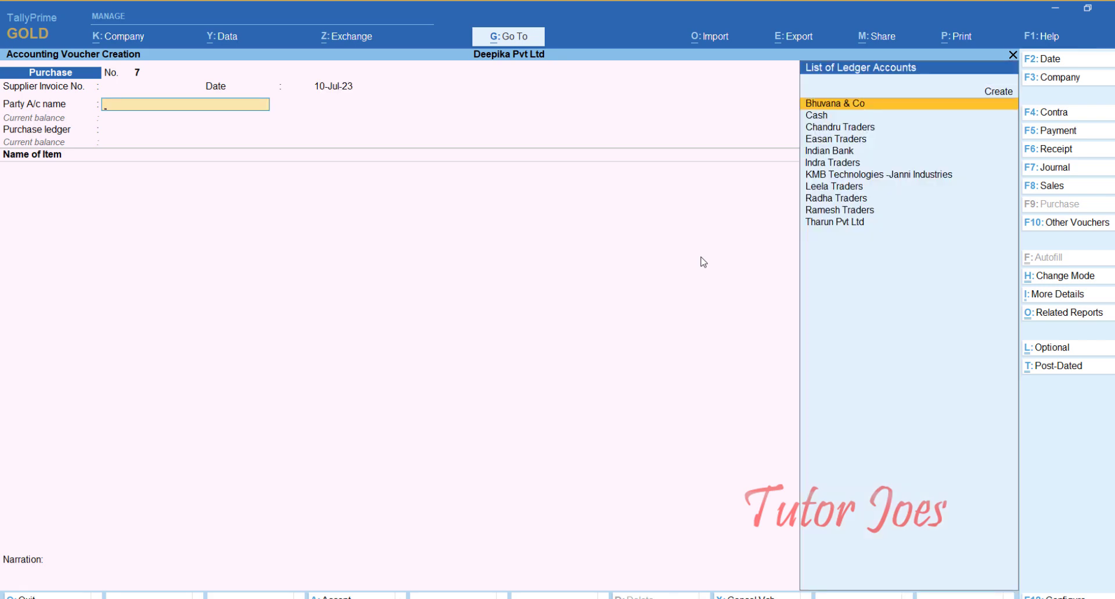
Step: Start a new party ledger named ND Traders under the Sundry Creditors group
key("alt+c")
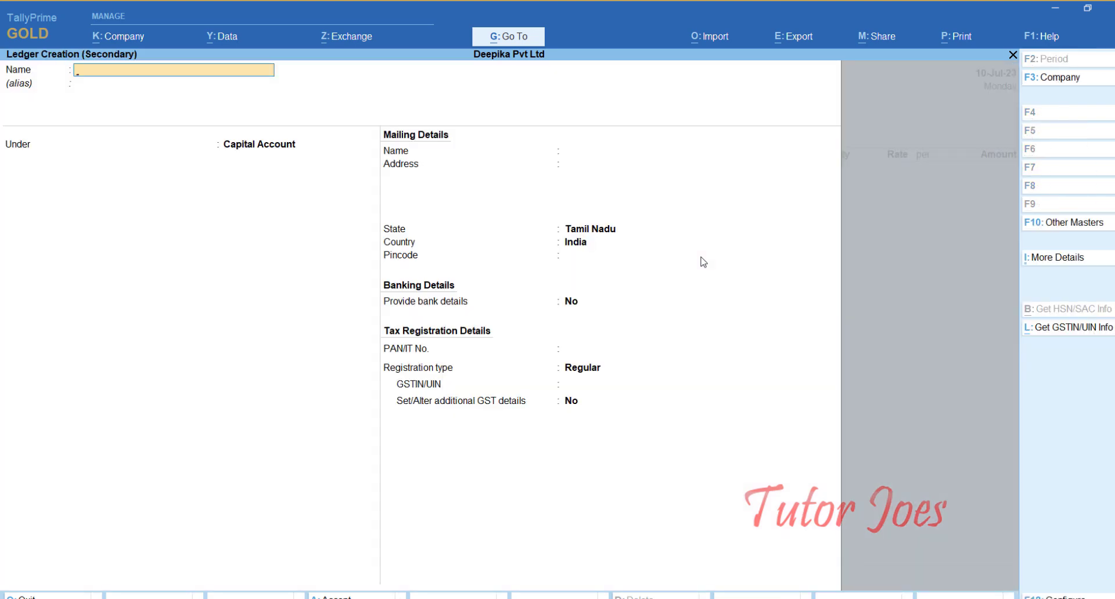
type("ND Traders")
key("Return")
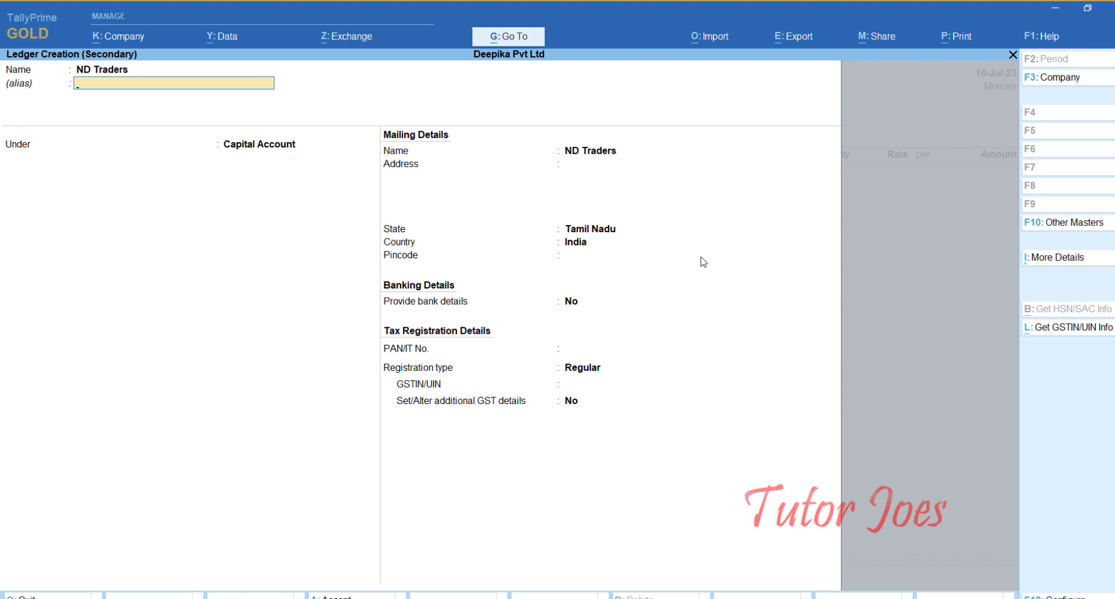
key("Return")
type("Su")
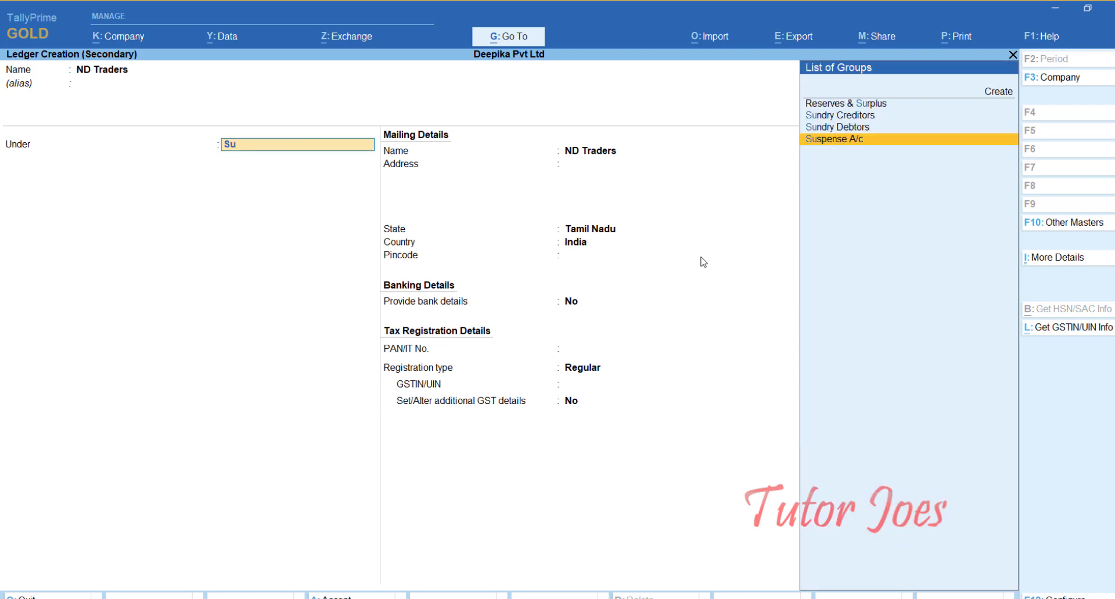
key("Up")
key("Up")
key("Return")
Step: Keep bill-by-bill balances without credit terms, Tamil Nadu as the state, and no bank details for ND Traders
key("Return")
key("Return")
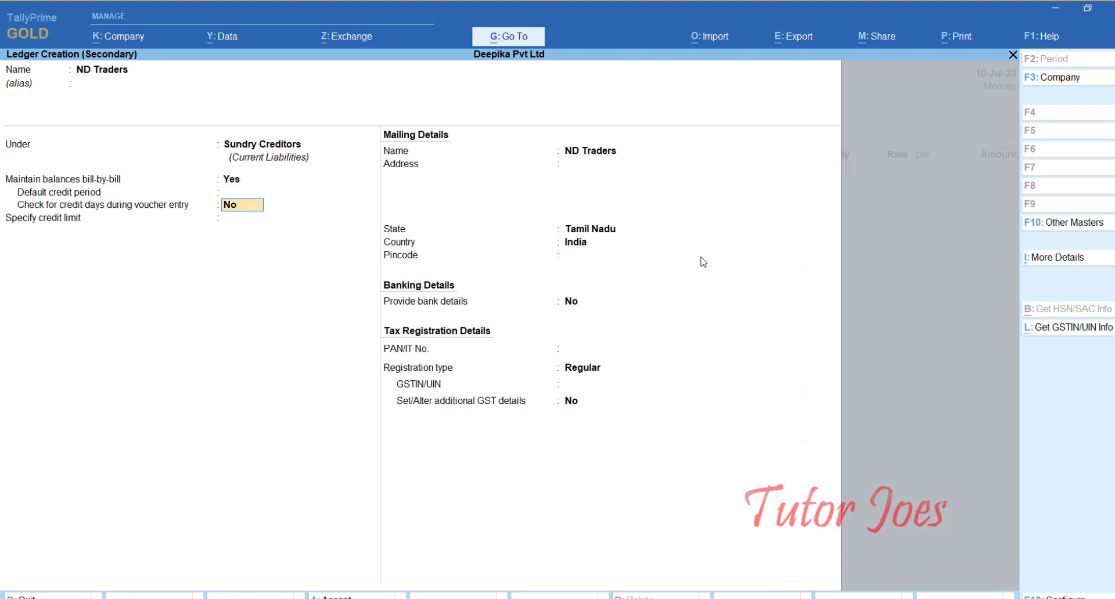
key("Return")
key("Return")
key("Return")
key("Return")
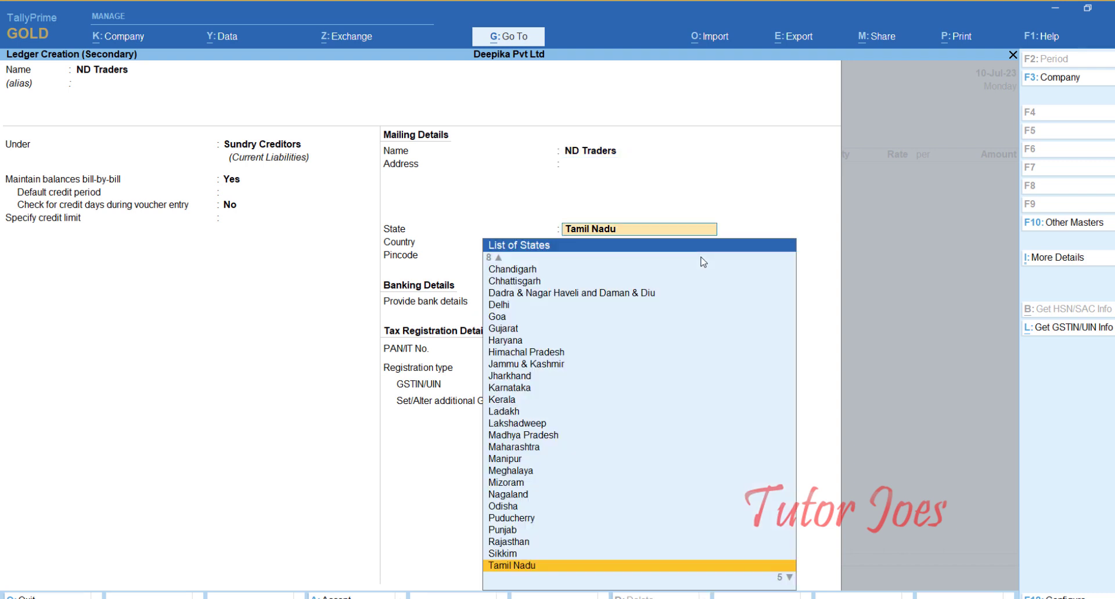
key("Return")
key("Return")
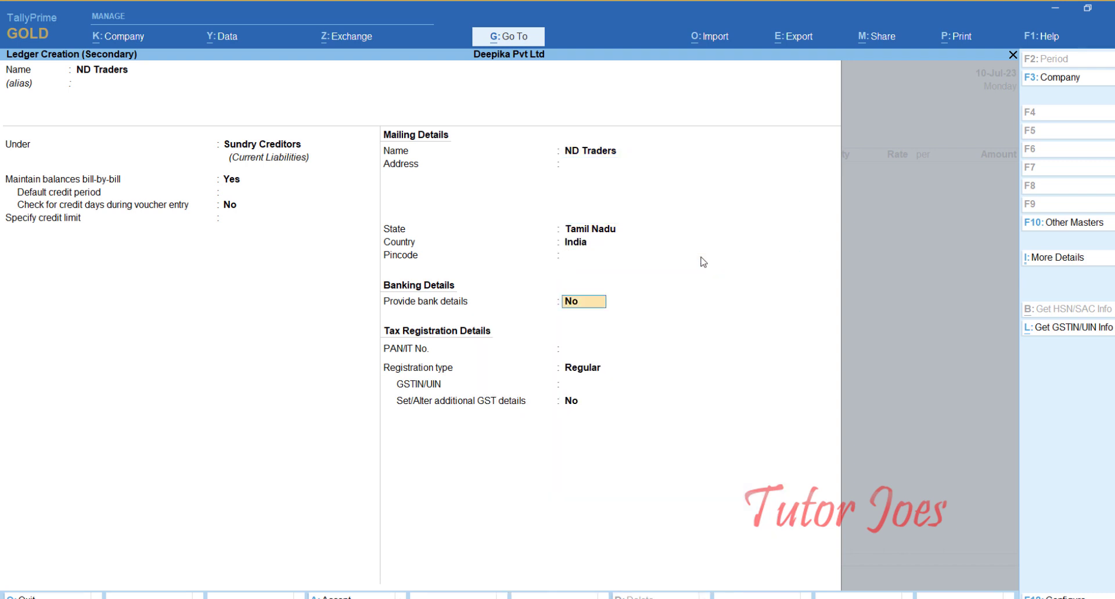
key("Return")
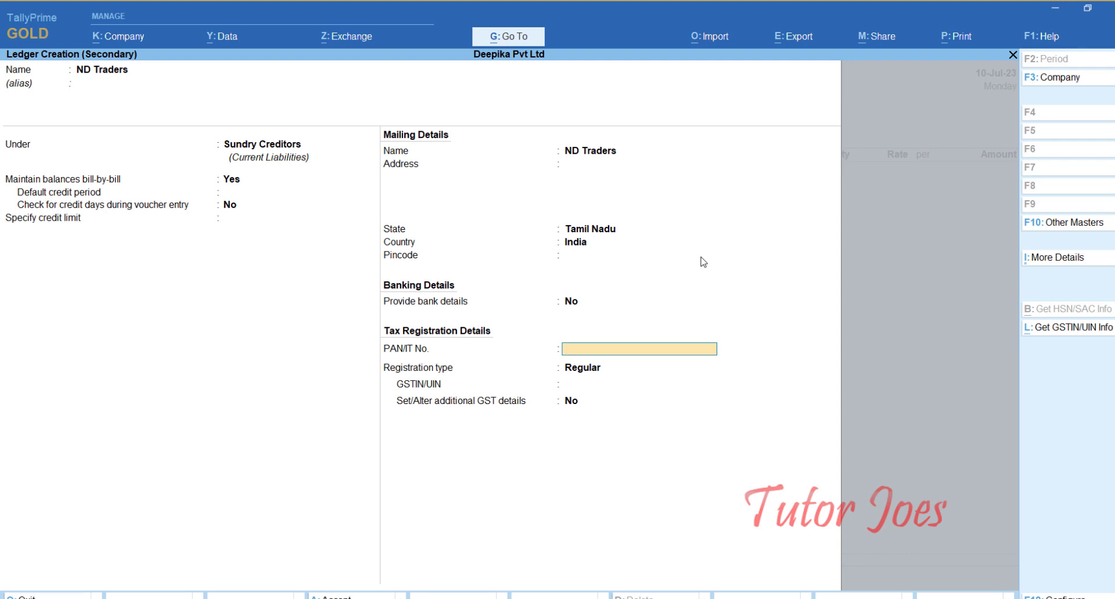
Step: Keep the registration type as Regular, enter the party's GSTIN, and enable additional GST details
key("Return")
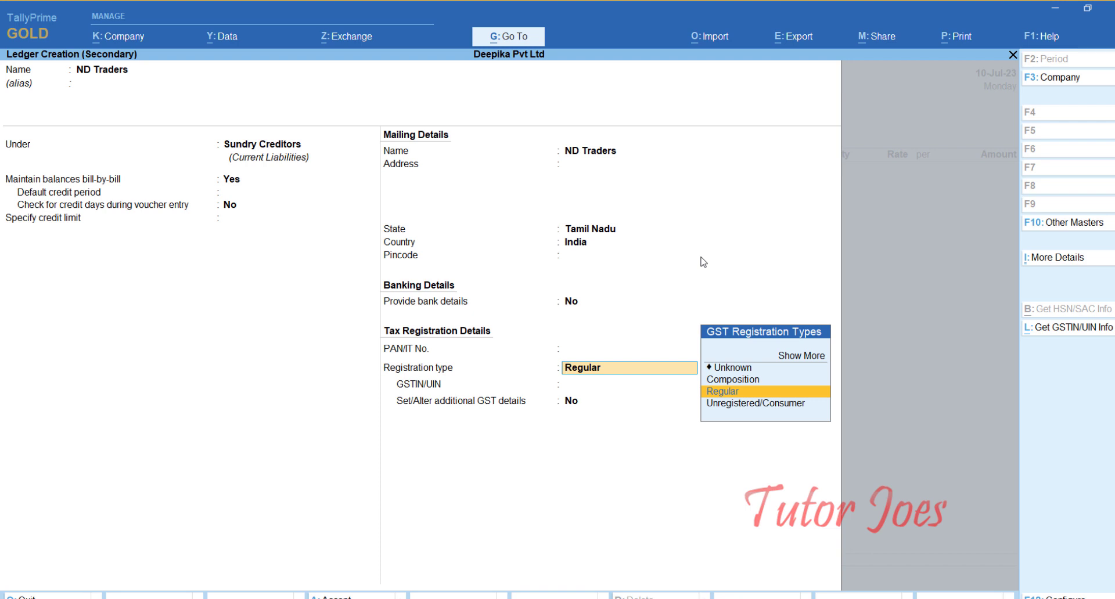
key("Return")
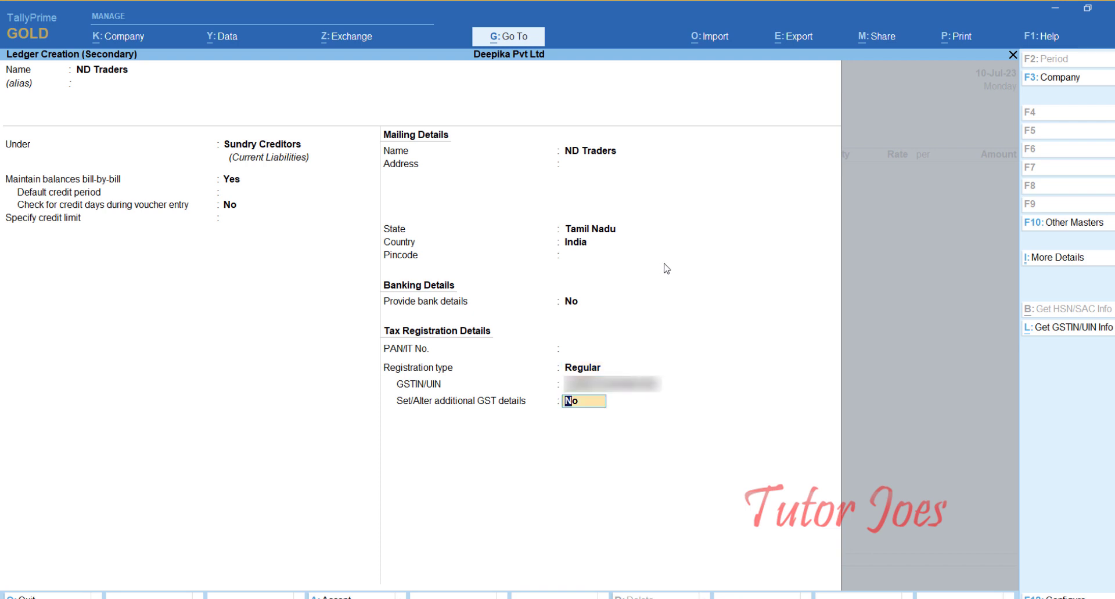
type("y")
key("Return")
Step: Accept Tamil Nadu as place of supply, mark the party as a transporter with its transporter ID, and save the ledger
key("Return")
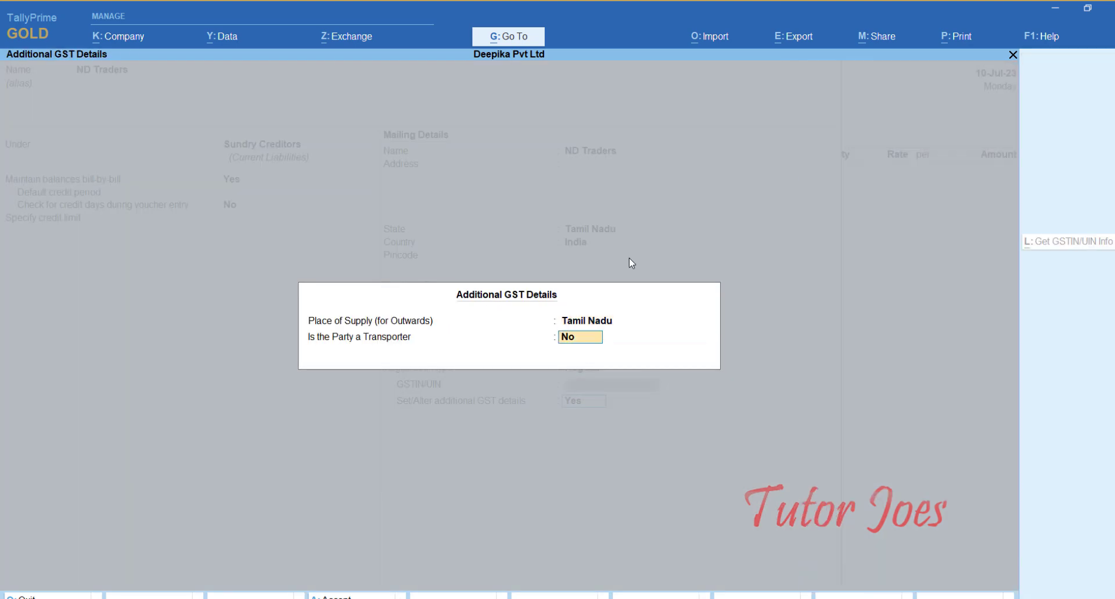
type("y")
key("Return")
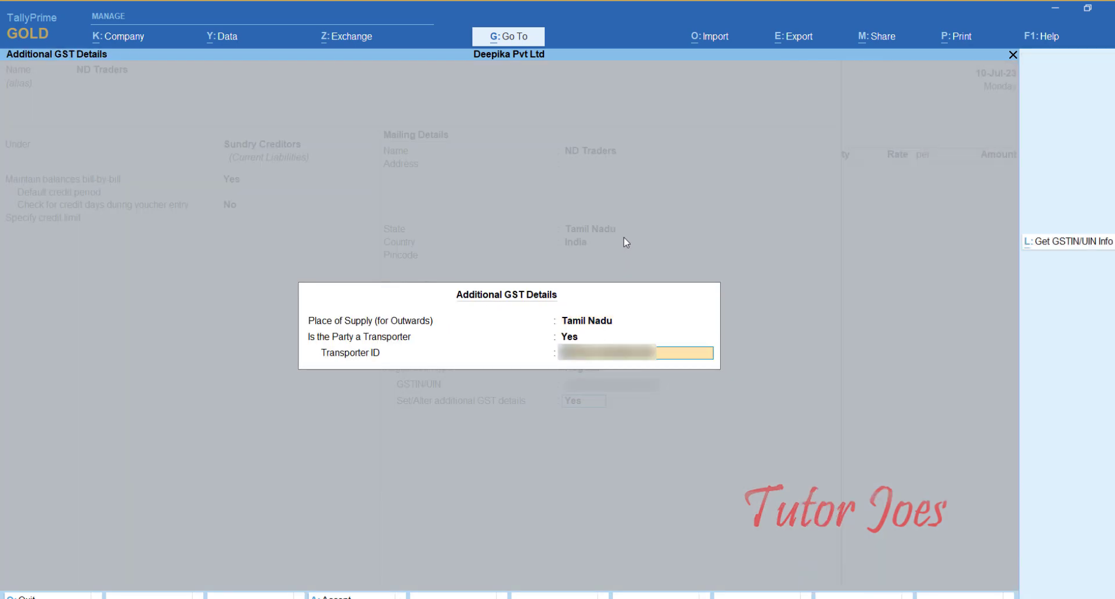
key("ctrl")
key("Return")
key("y")
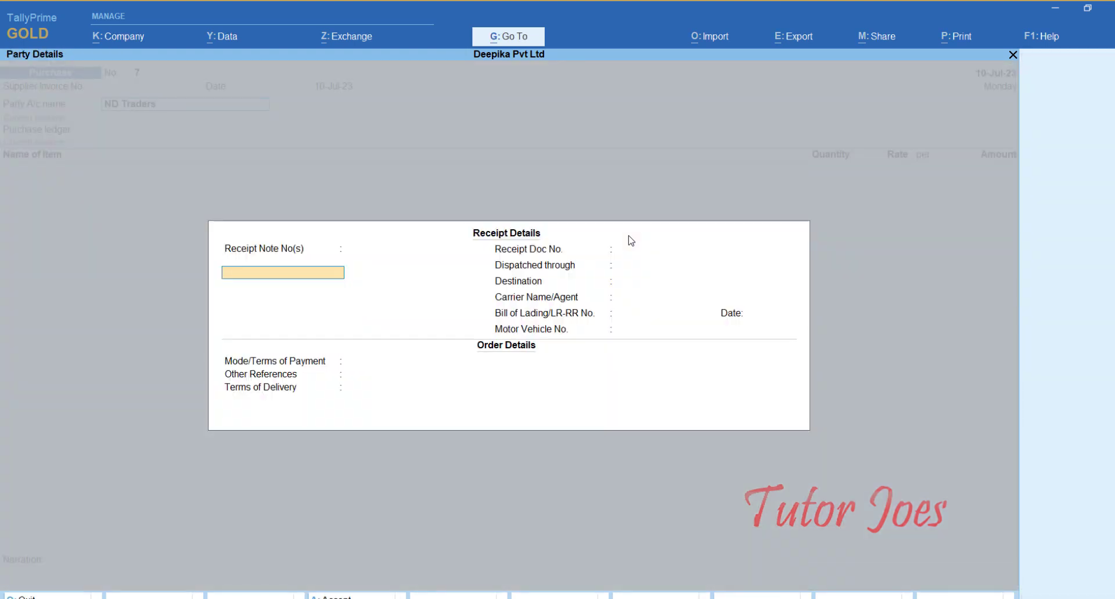
Step: Accept the receipt and party details for ND Traders as given, and choose Purchase as the purchase ledger
key("ctrl+a")
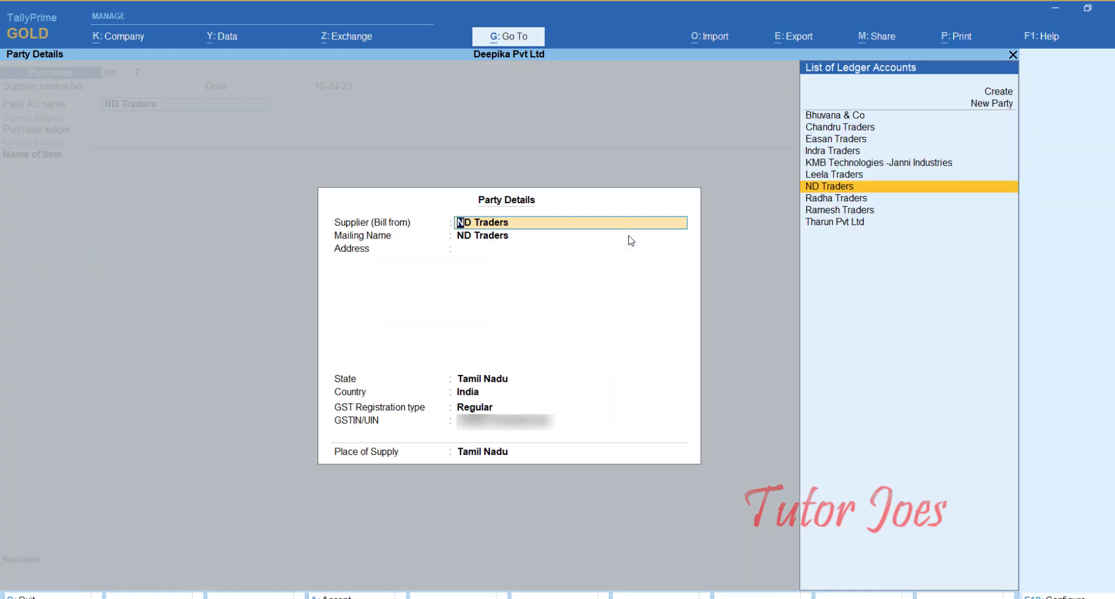
key("ctrl+a")
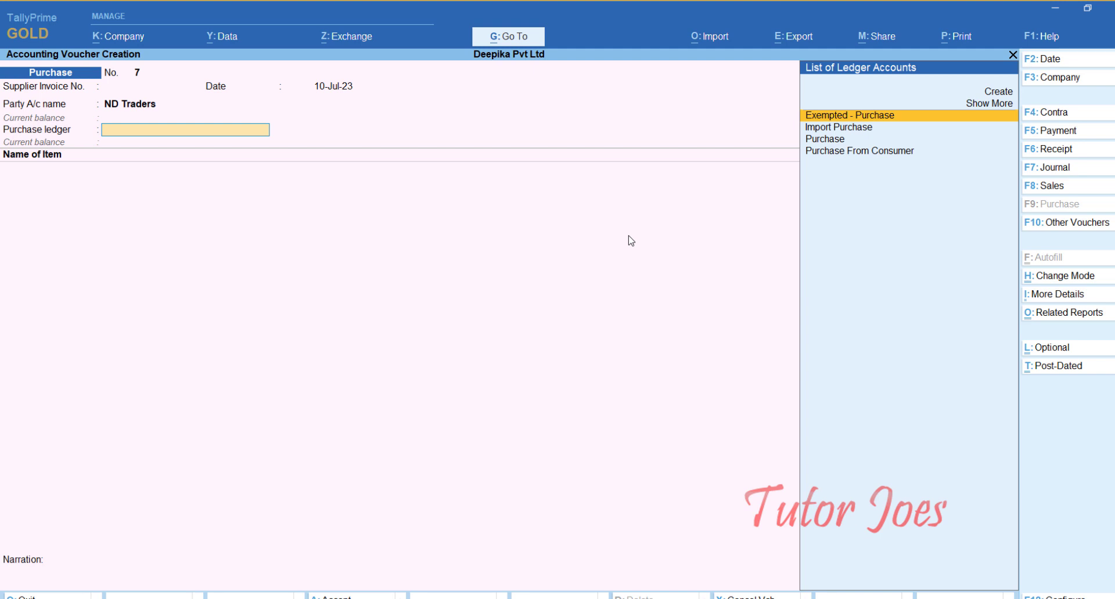
key("Down")
key("Down")
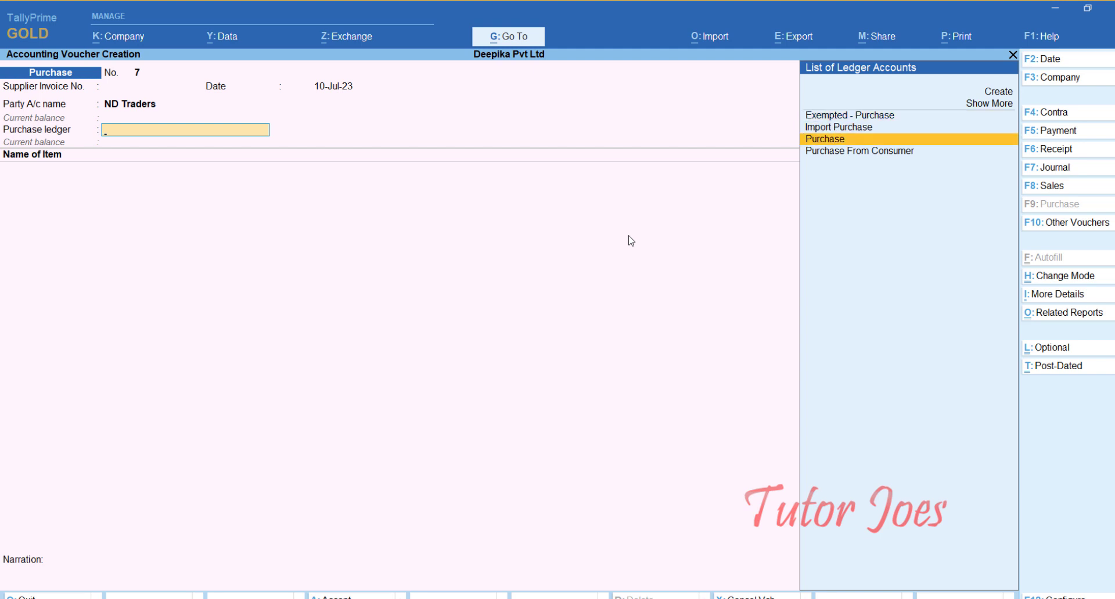
key("Return")
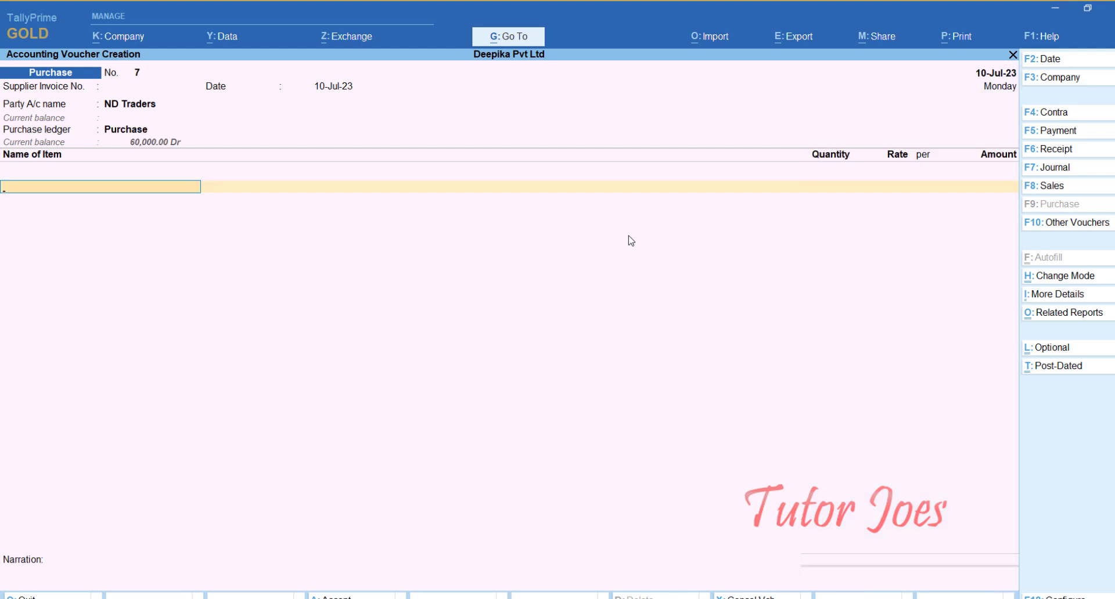
Step: Add 100 nos of MS Printer at a rate of 6,000 and finish the item list
type("Ms")
key("Return")
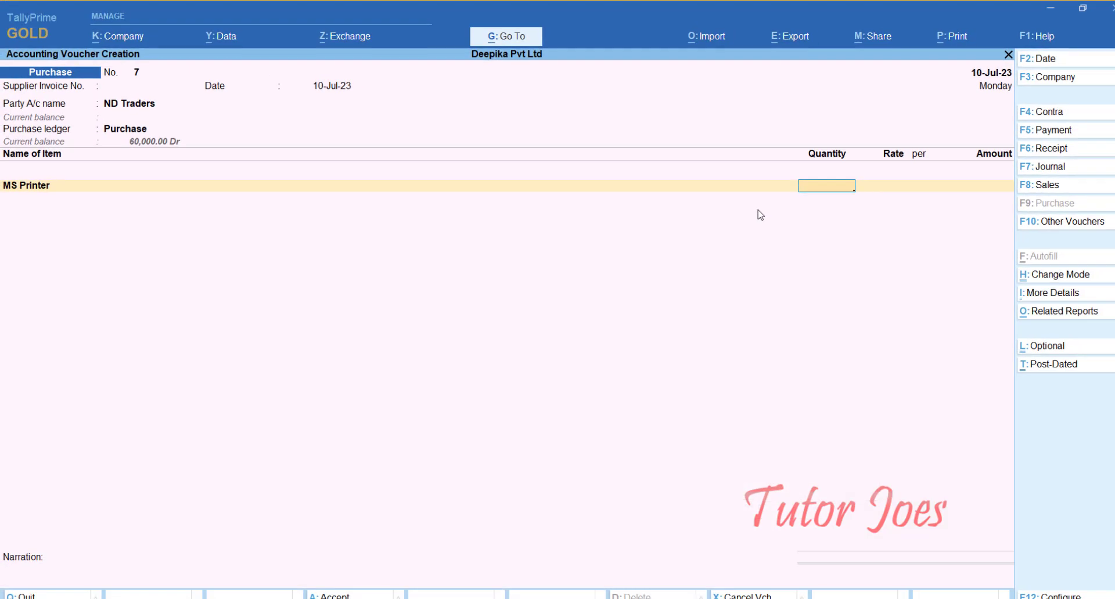
type("00")
key("Return")
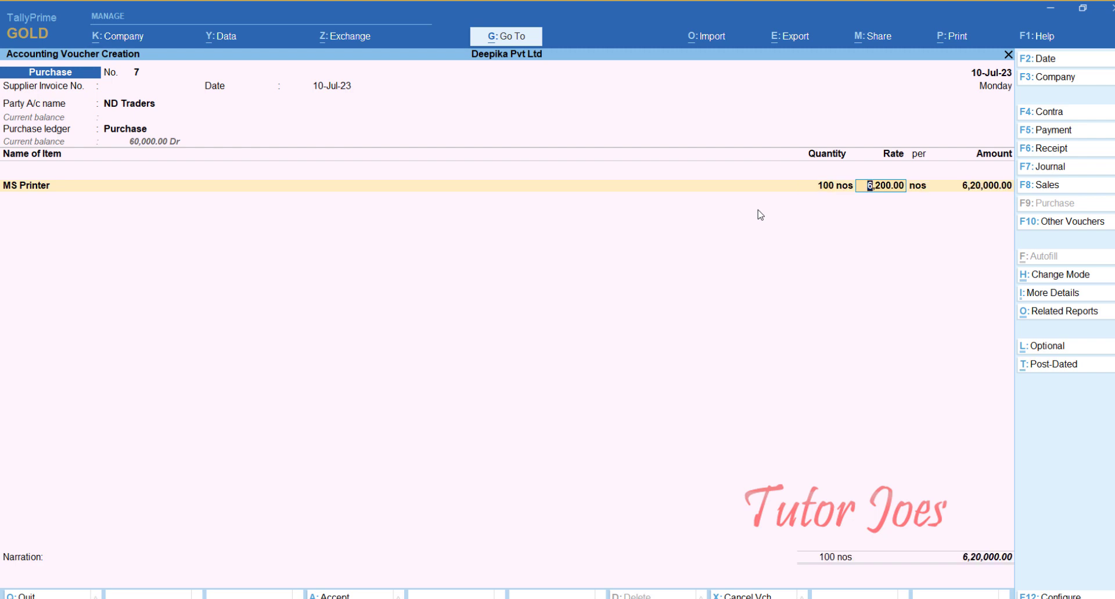
type("6,000")
key("Return")
key("Return")
key("Return")
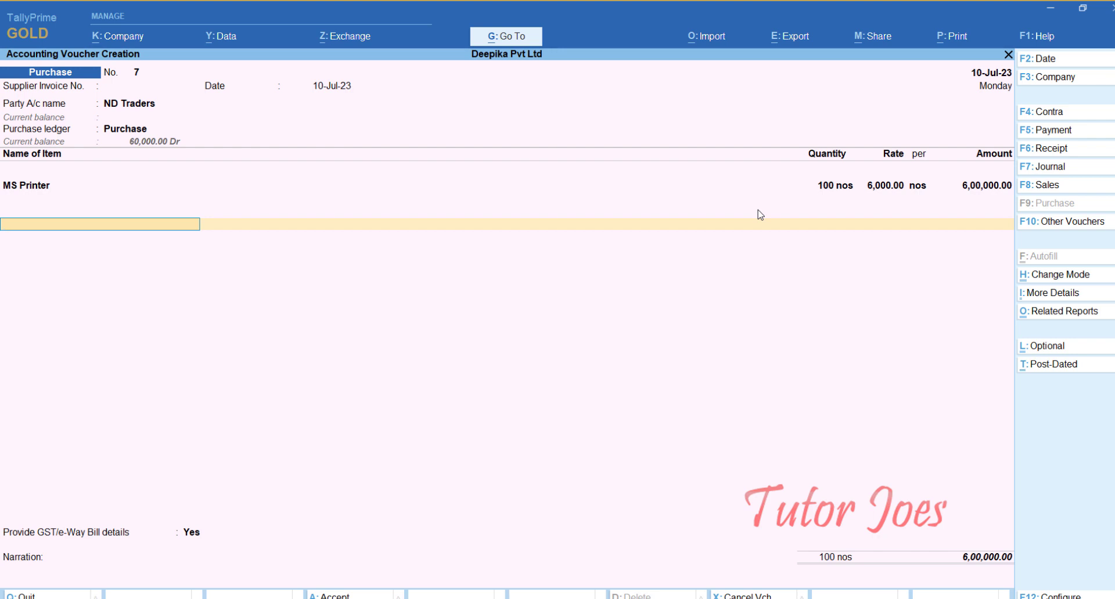
Step: Add the CGST and SGST ledgers to the purchase voucher with their calculated amounts and finish the ledger list
type("Cg")
key("Return")
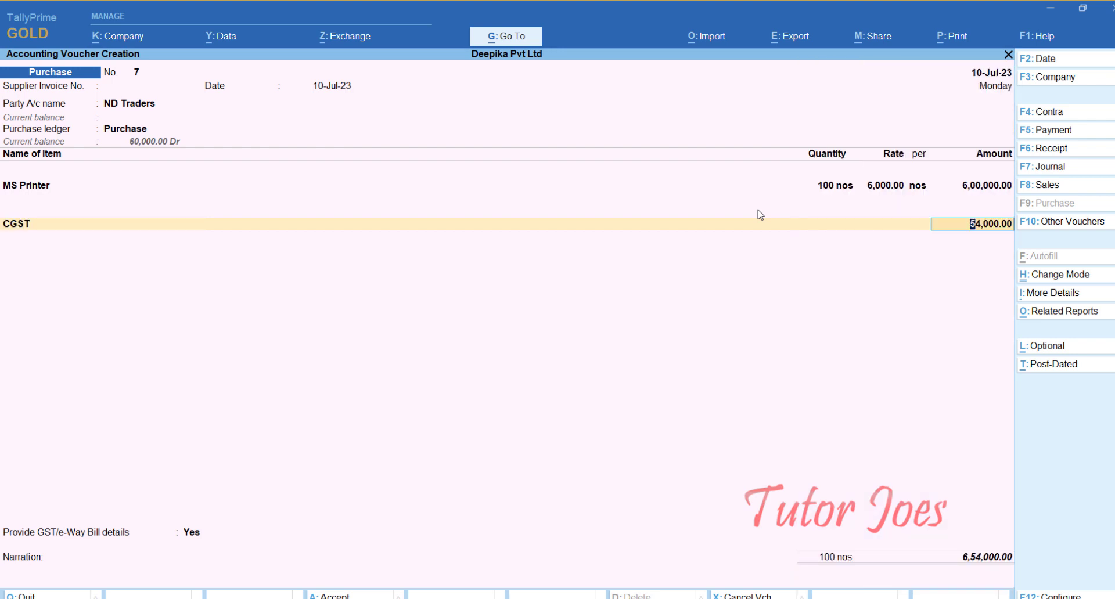
key("Return")
type("Sg")
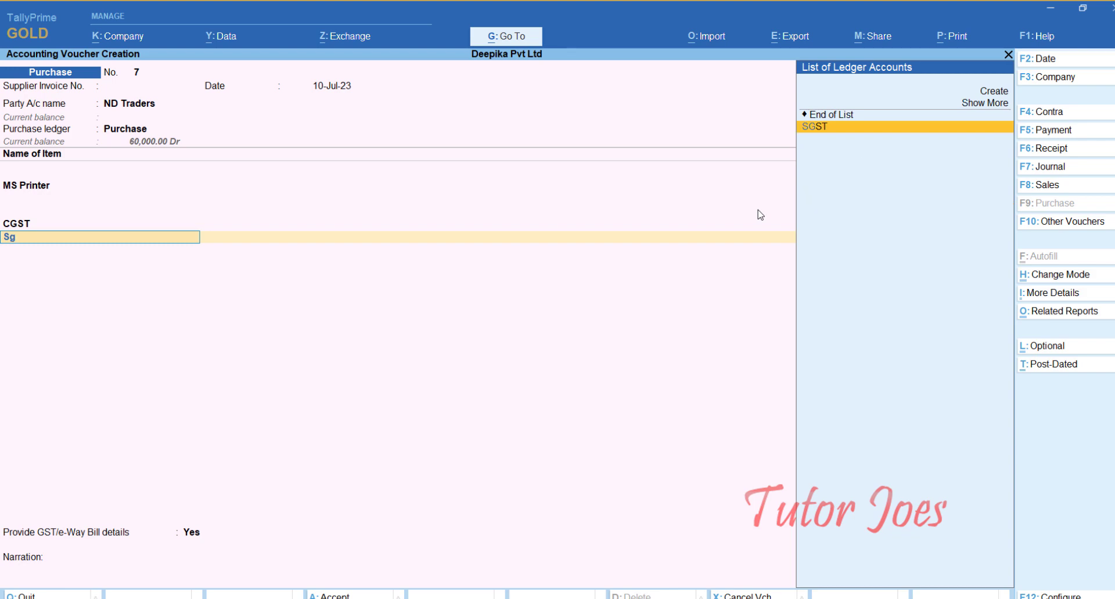
key("Return")
key("Return")
key("Return")
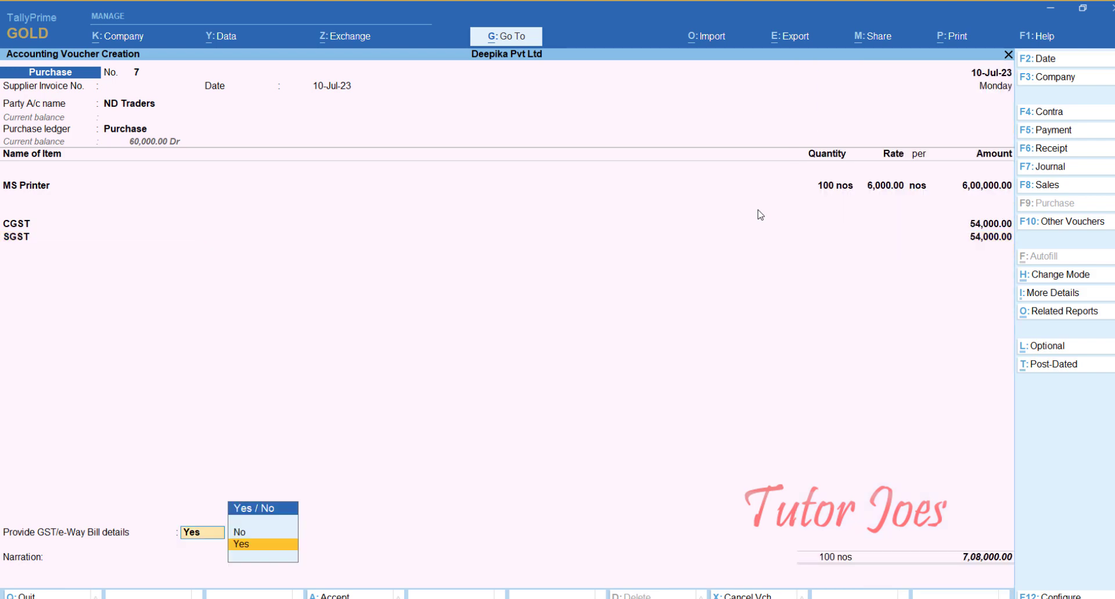
Step: Set Provide GST/e-Way Bill details to No, keep the full amount as New Ref 7, and save the purchase voucher
key("Down")
key("Return")
key("Return")
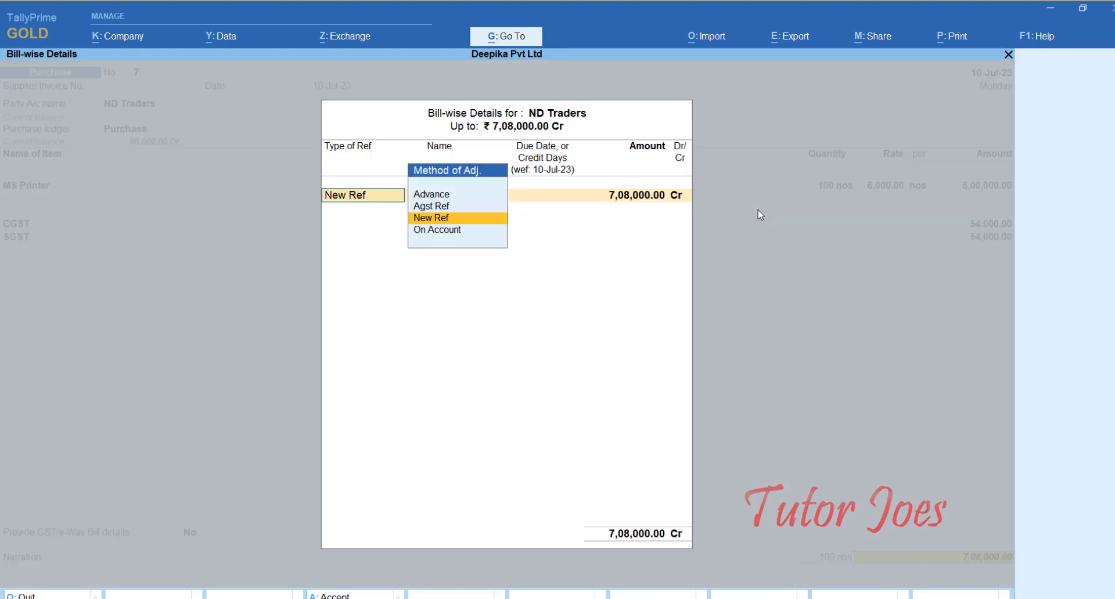
key("Return")
key("Return")
key("Return")
key("Return")
key("Return")
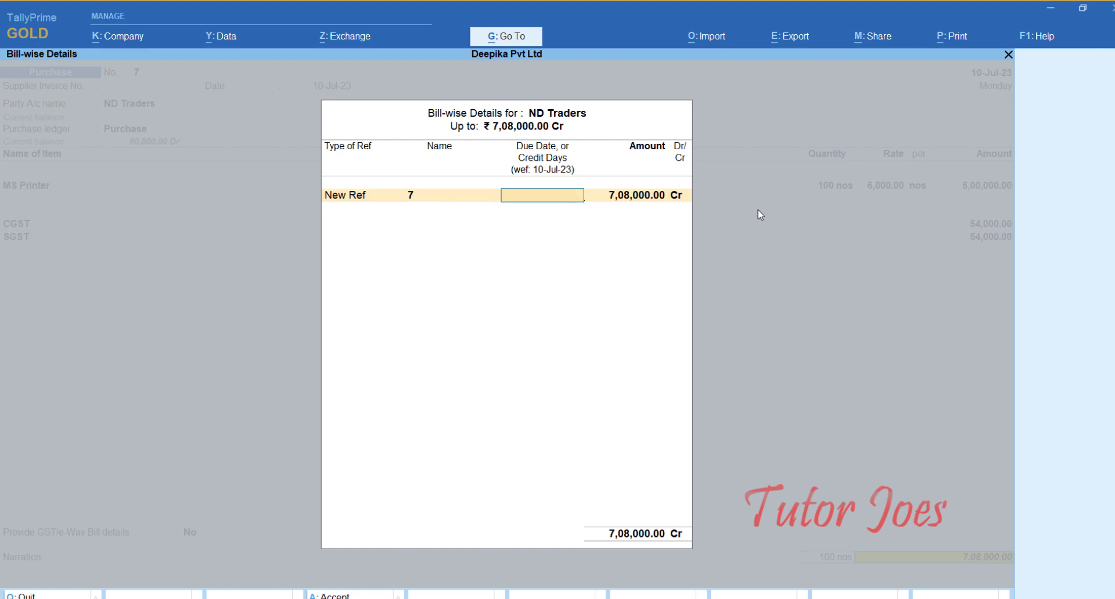
key("Return")
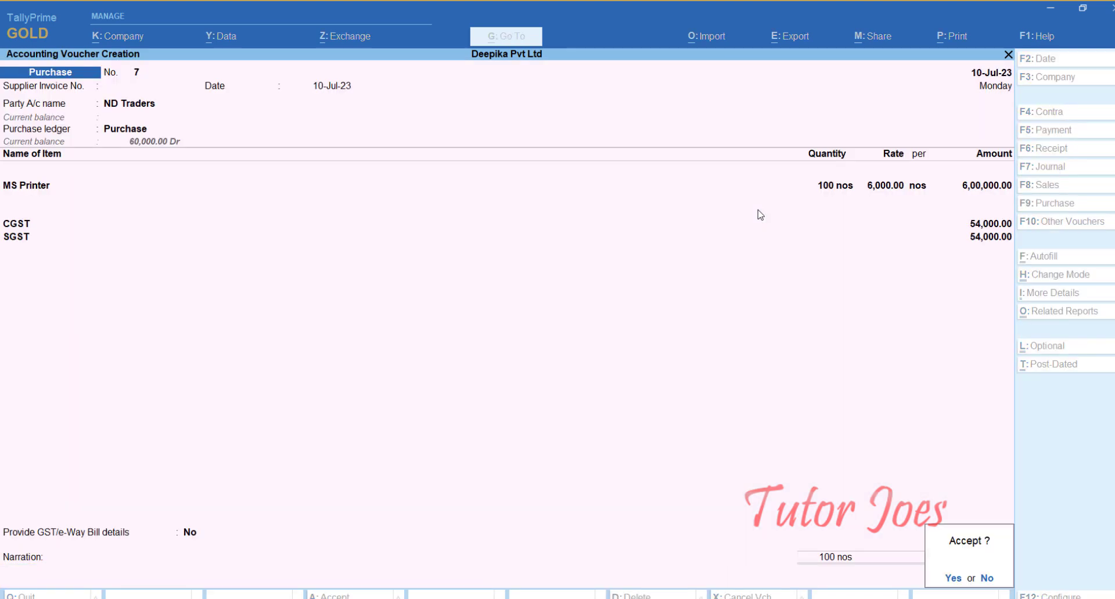
key("Return")
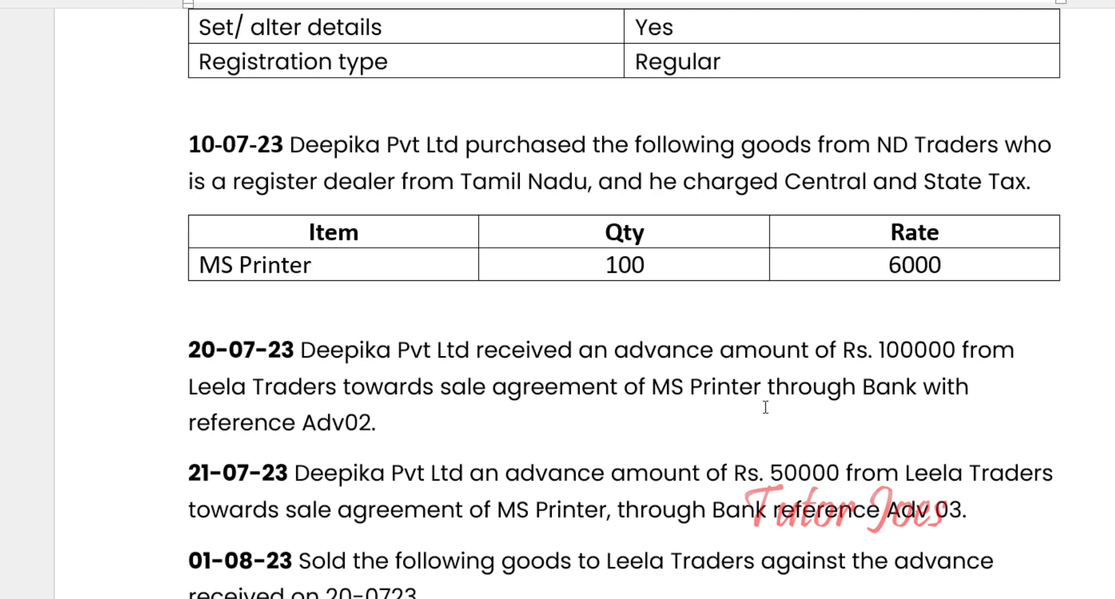
Step: Check the next transactions in the exercise document, then in TallyPrime start a receipt voucher dated 21-Jul-23
scroll(406, 399, "down", 3)
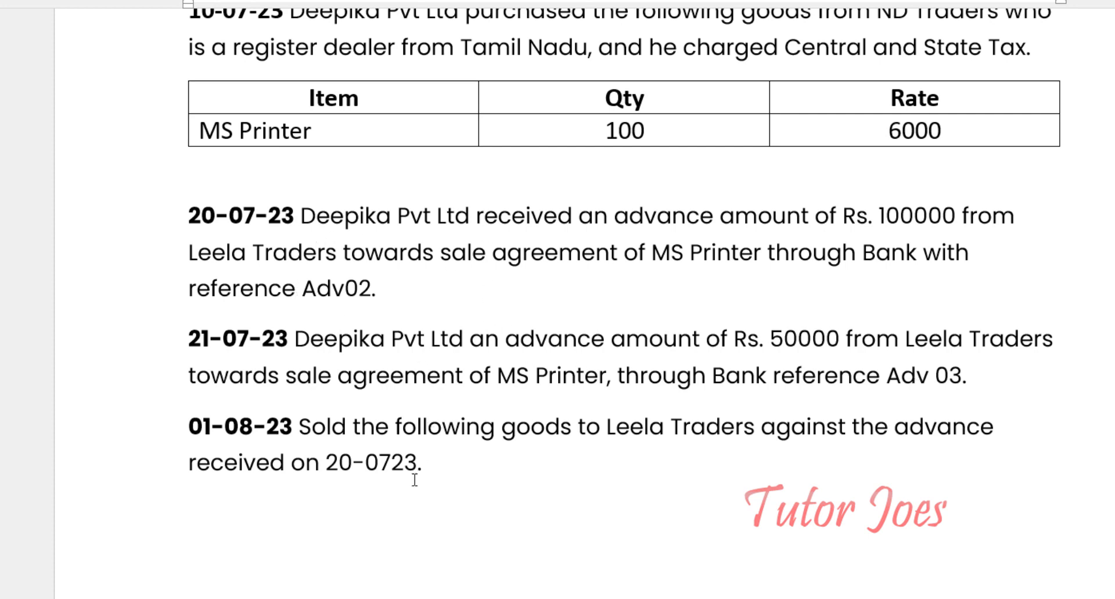
scroll(348, 447, "down", 4)
scroll(294, 383, "up", 1)
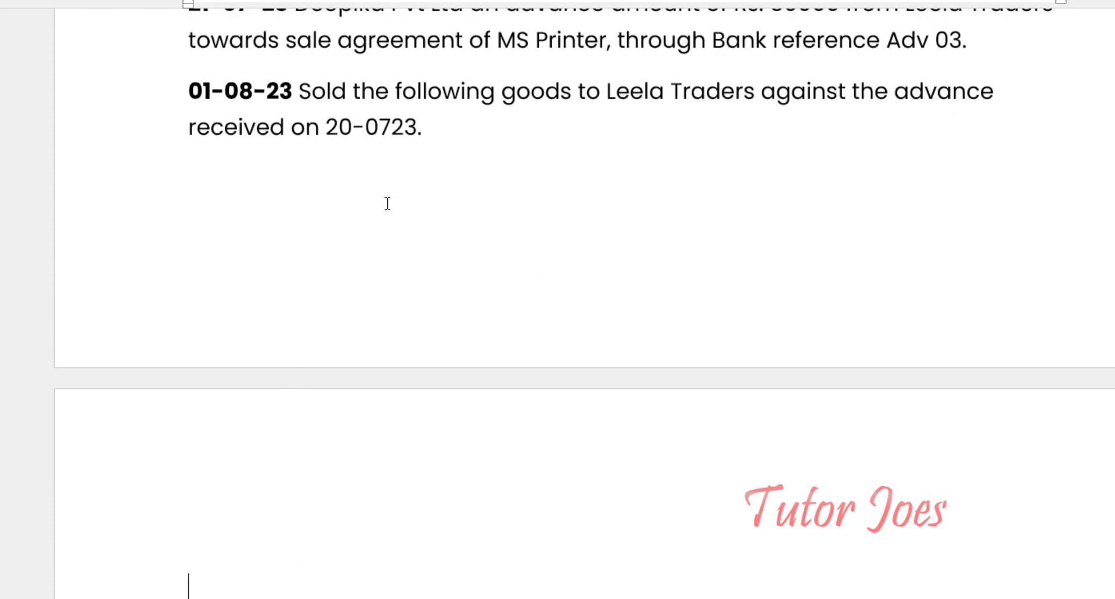
scroll(384, 208, "up", 3)
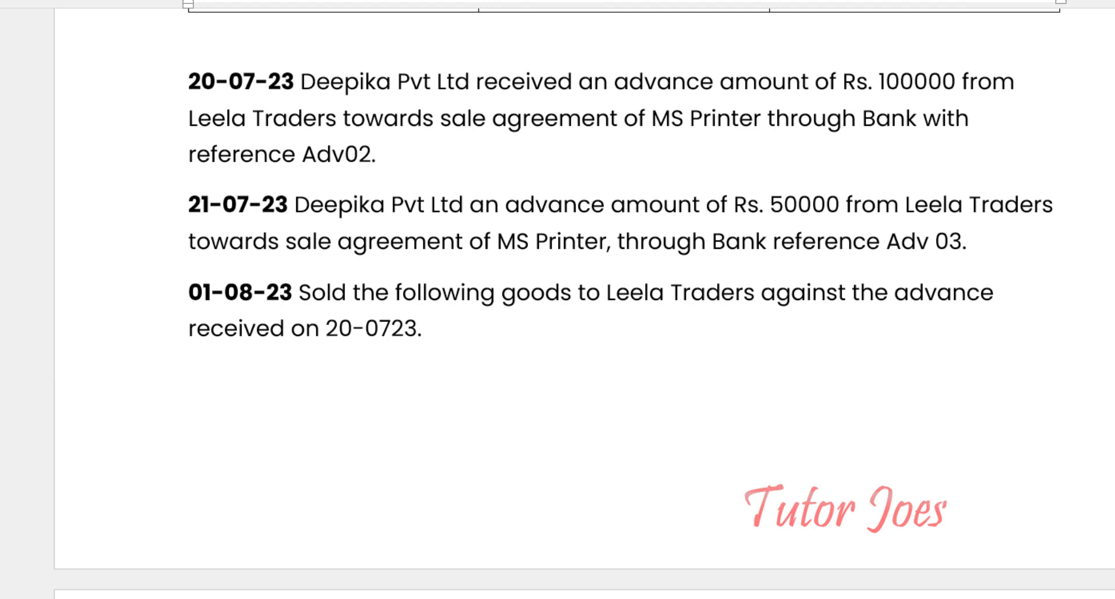
key("alt+Tab")
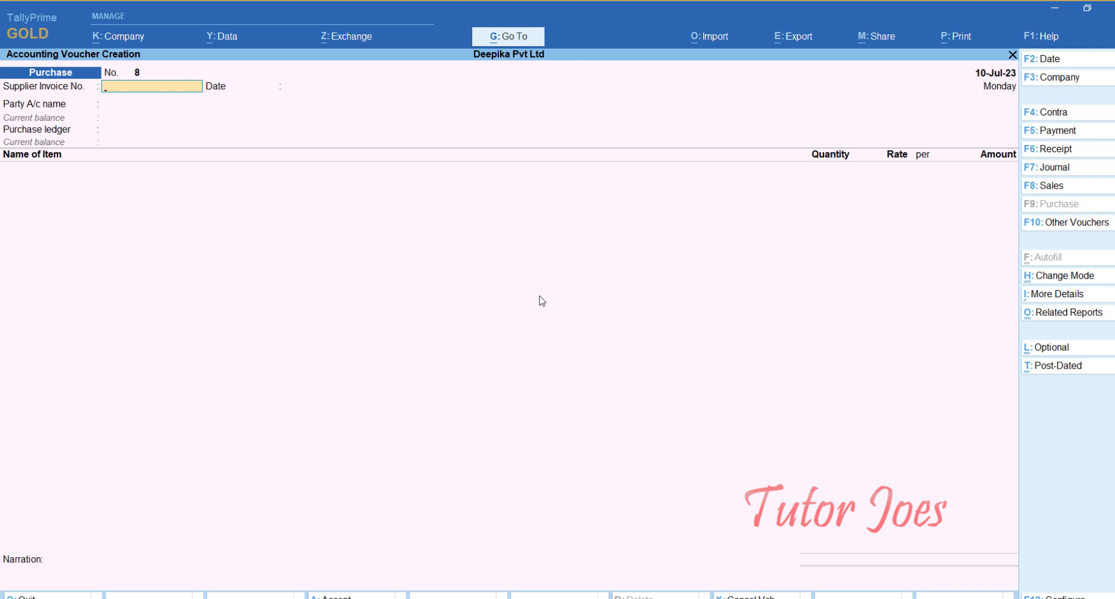
key("F6")
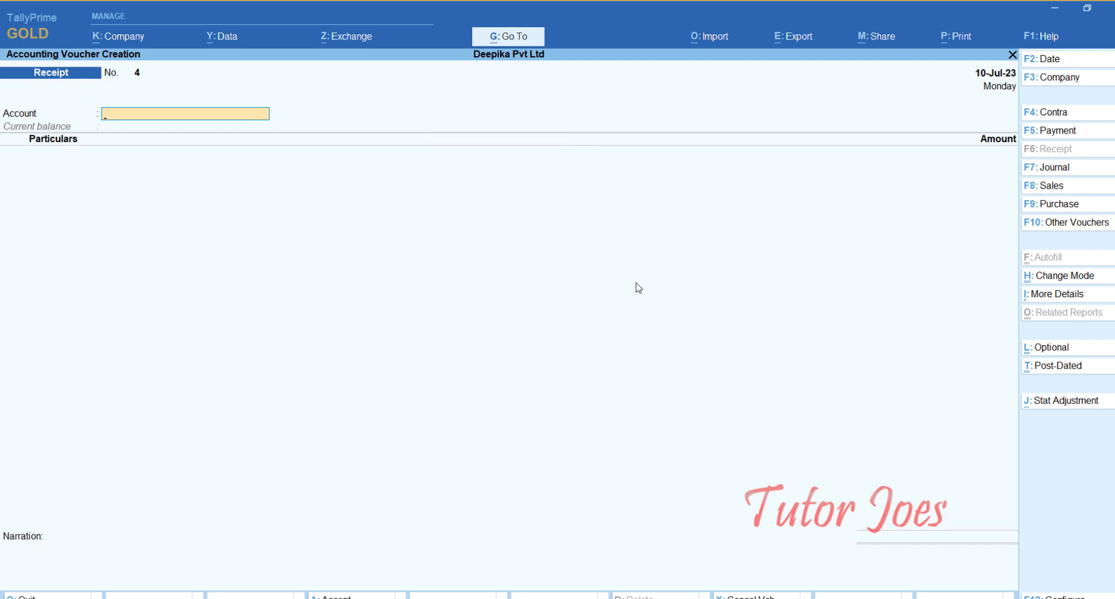
key("F2")
type("2")
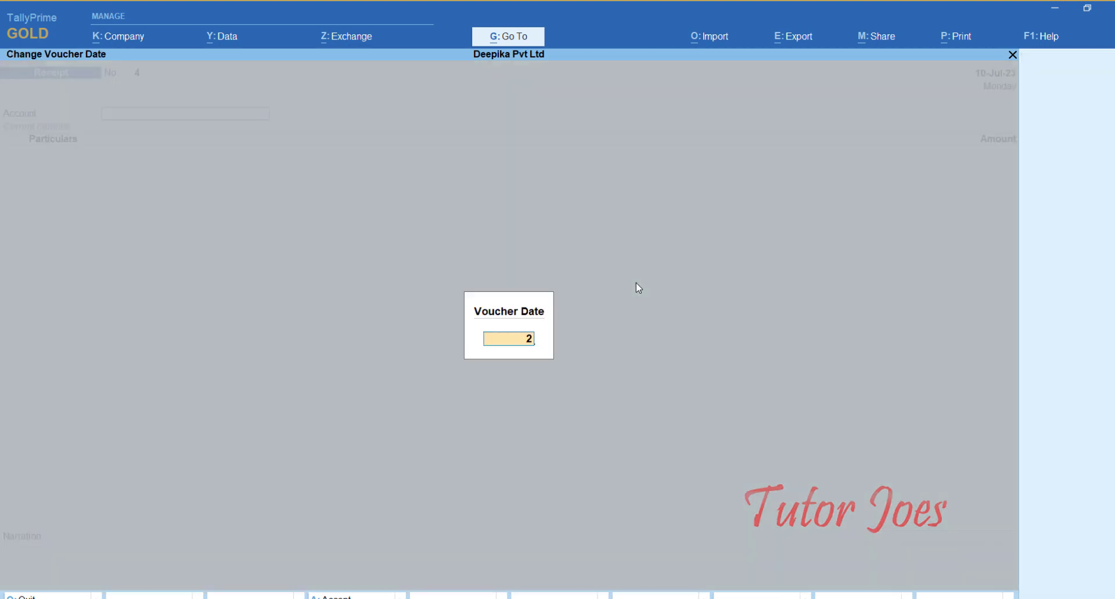
type("1--7")
key("BackSpace")
key("BackSpace")
type("7")
key("Return")
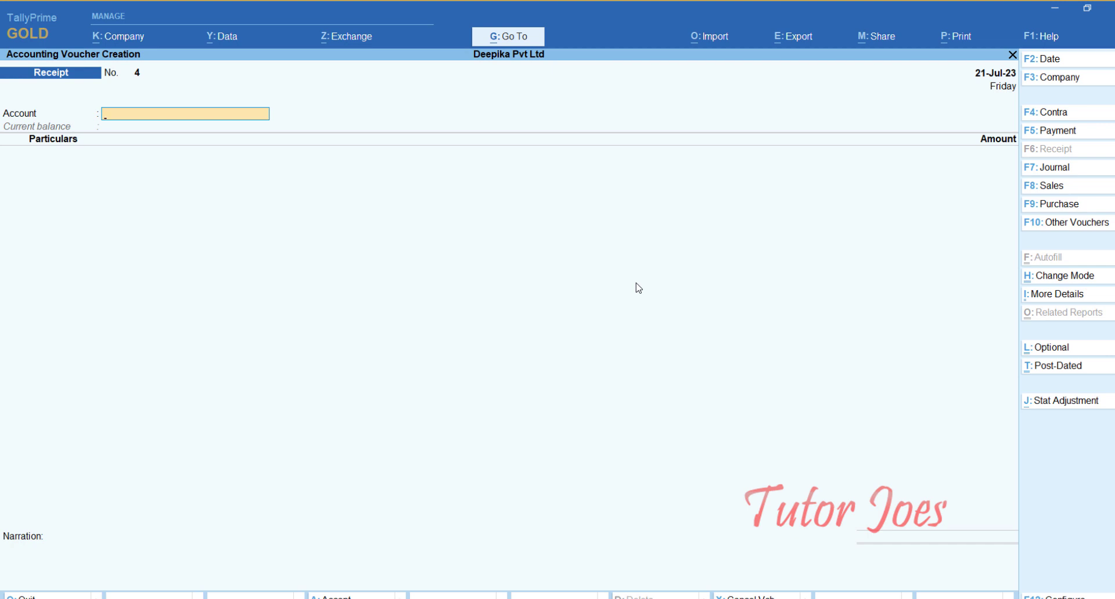
Step: Set the GST stat adjustment to Advance Receipt, choose Indian Bank as the account, and credit Leela Traders
left_click(1063, 404)
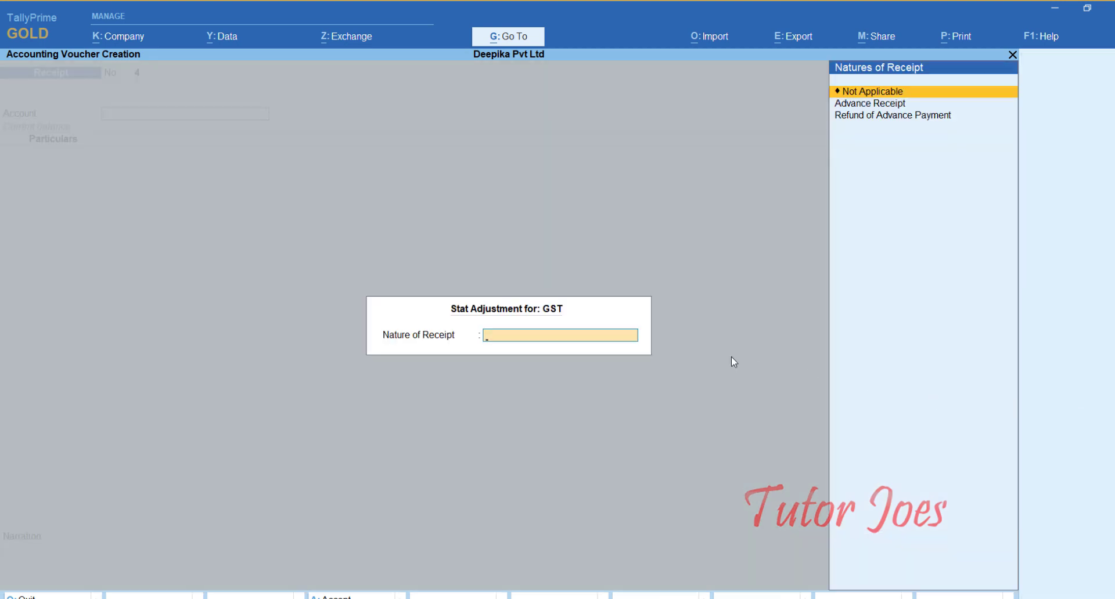
key("Down")
key("Return")
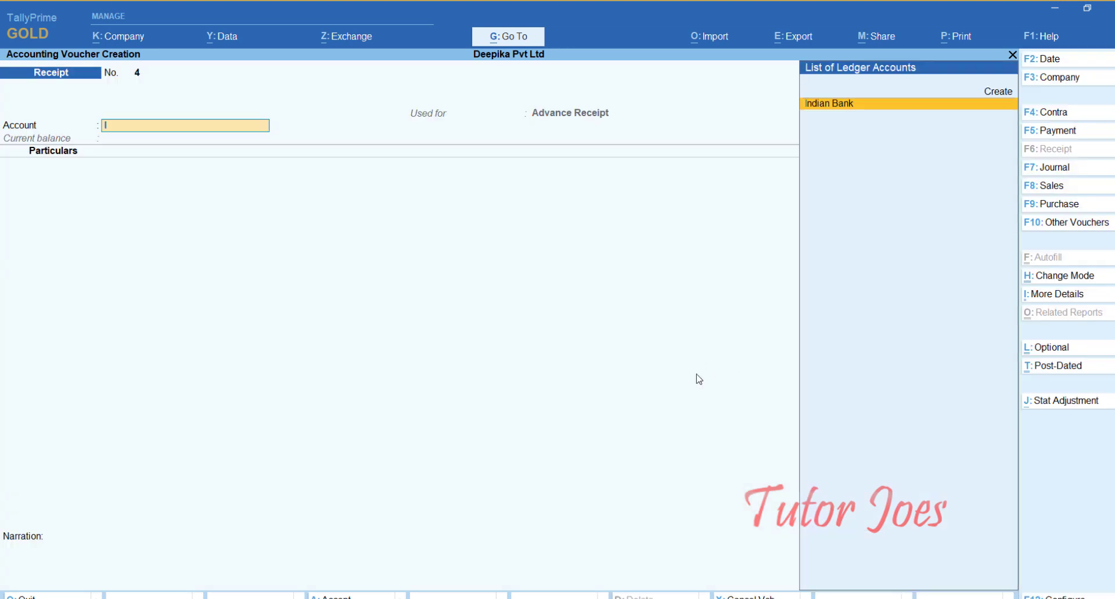
type("In")
key("Return")
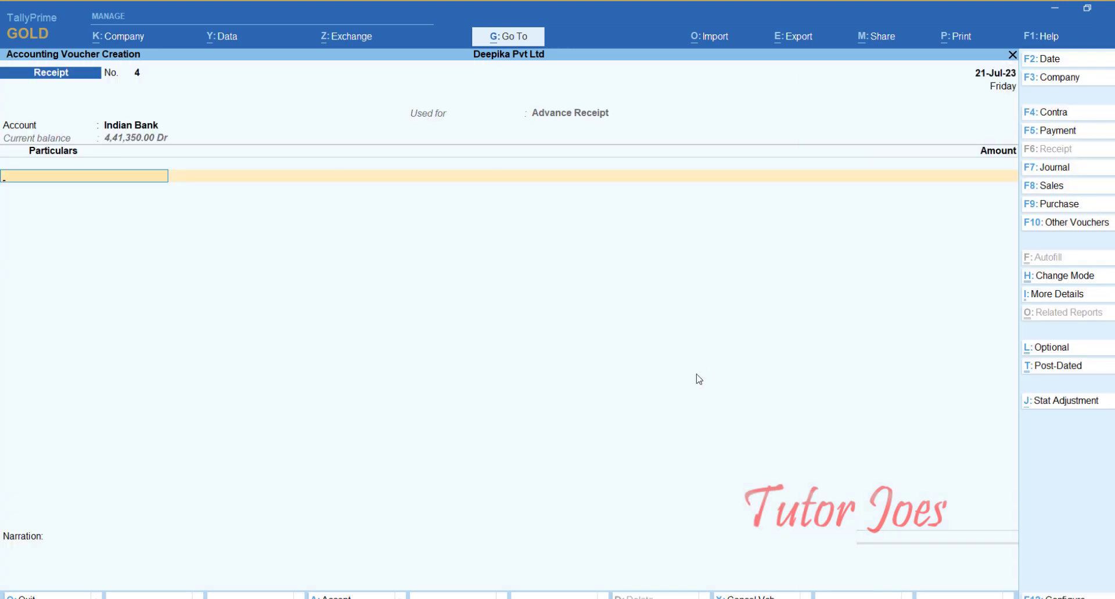
type("Lee")
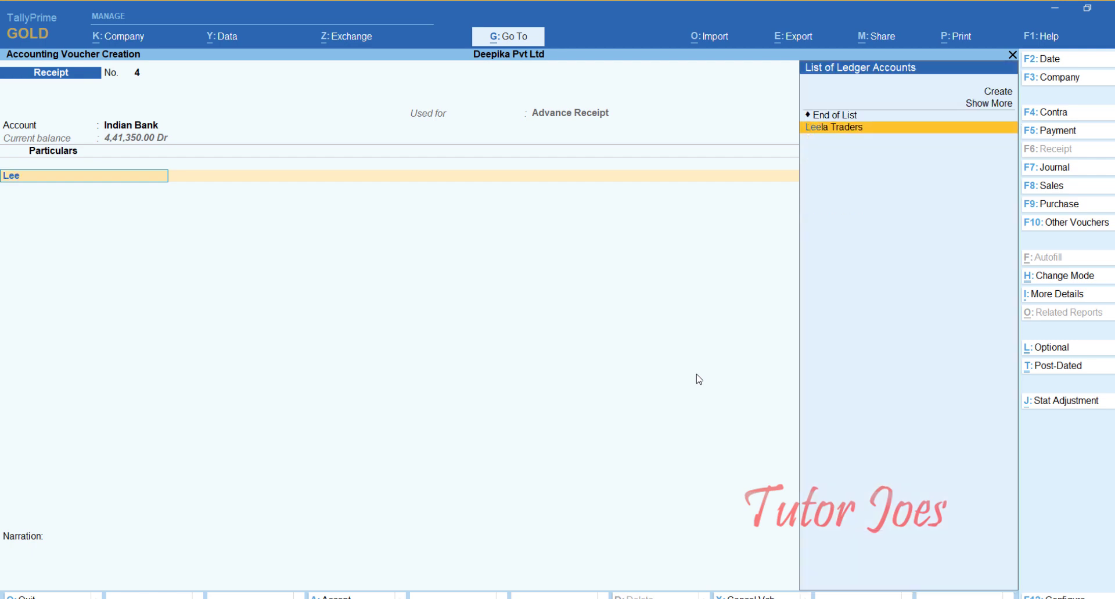
key("Return")
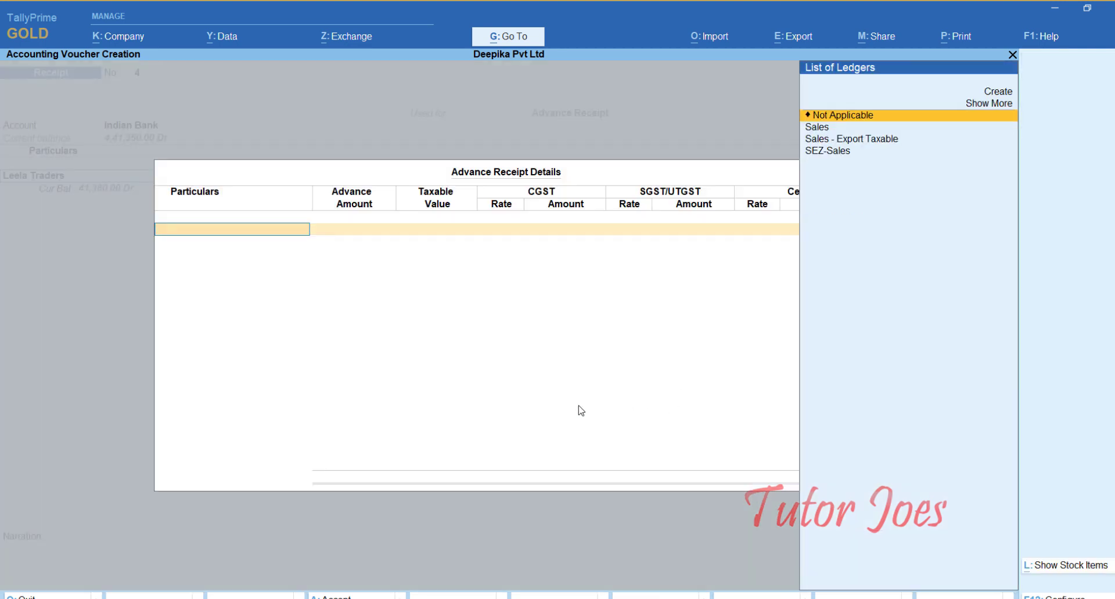
Step: Enter an advance of 1,00,000 for the stock item MS Printer, keep the 9% CGST and SGST rates, and finish the advance details
left_click(1102, 570)
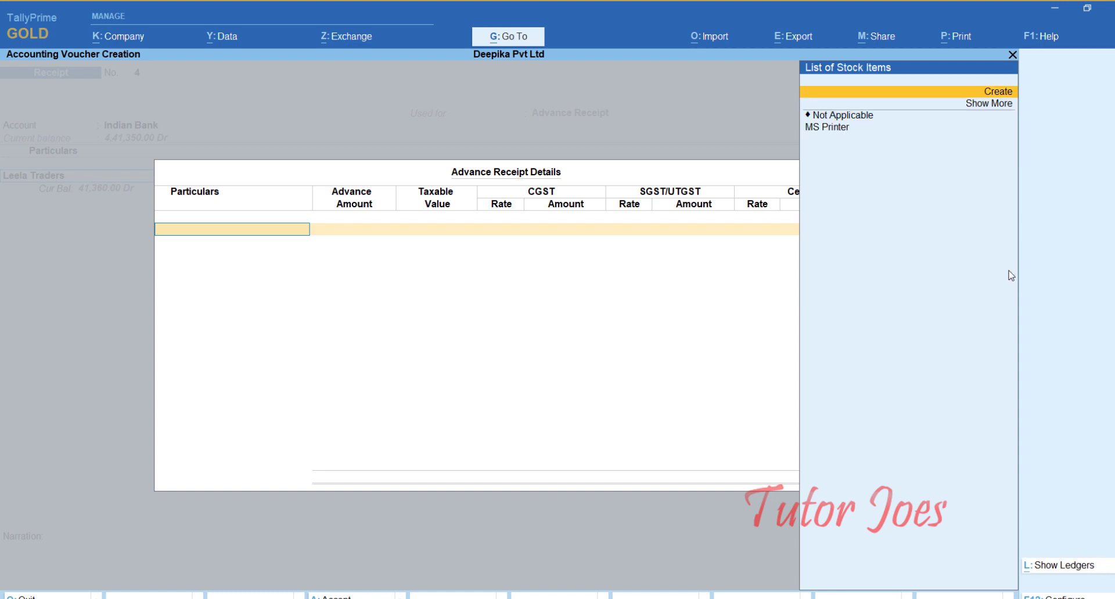
key("Down")
key("Down")
key("Down")
key("Return")
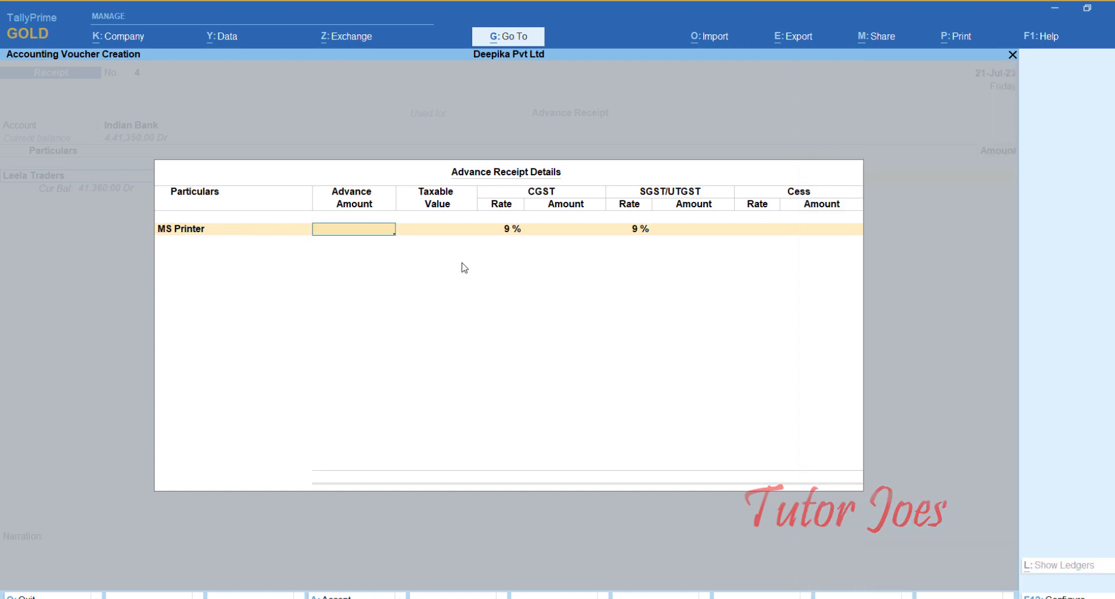
type("100000")
key("Return")
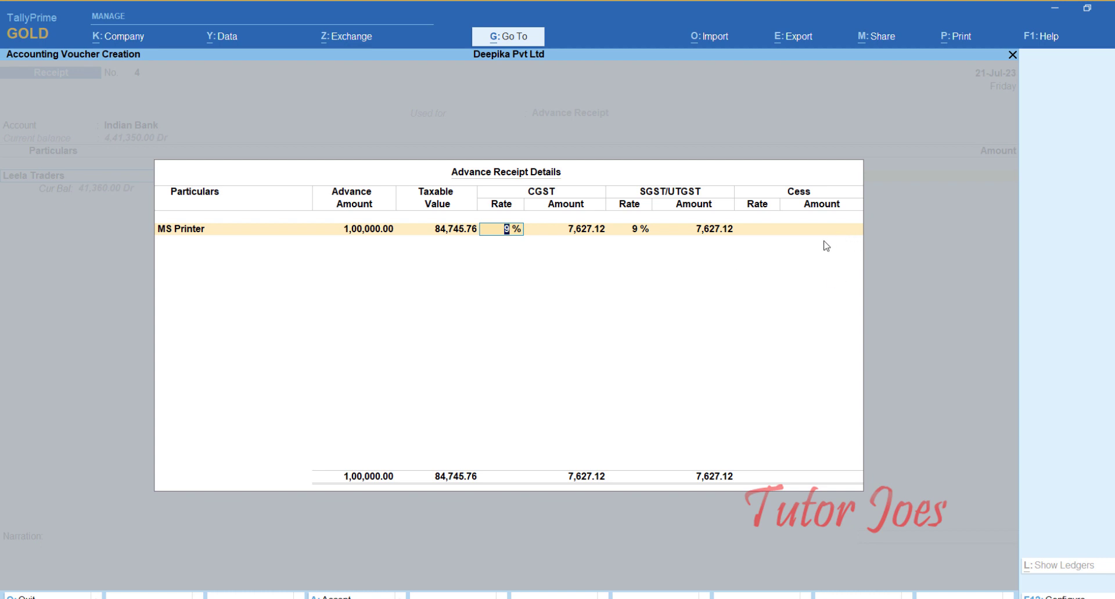
key("Return")
key("Return")
key("Return")
key("Return")
key("Return")
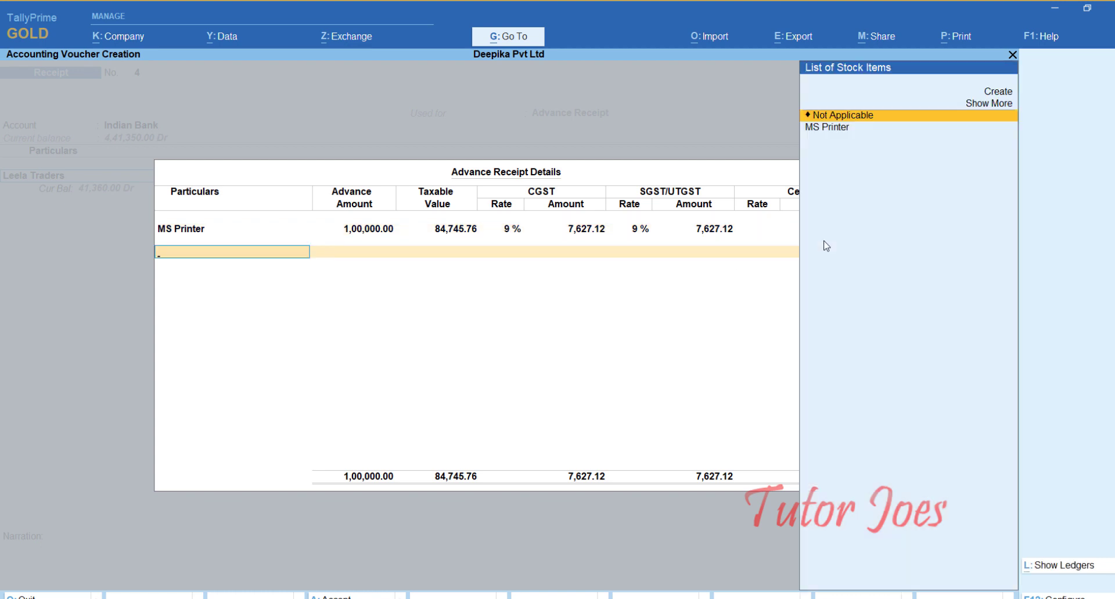
key("Return")
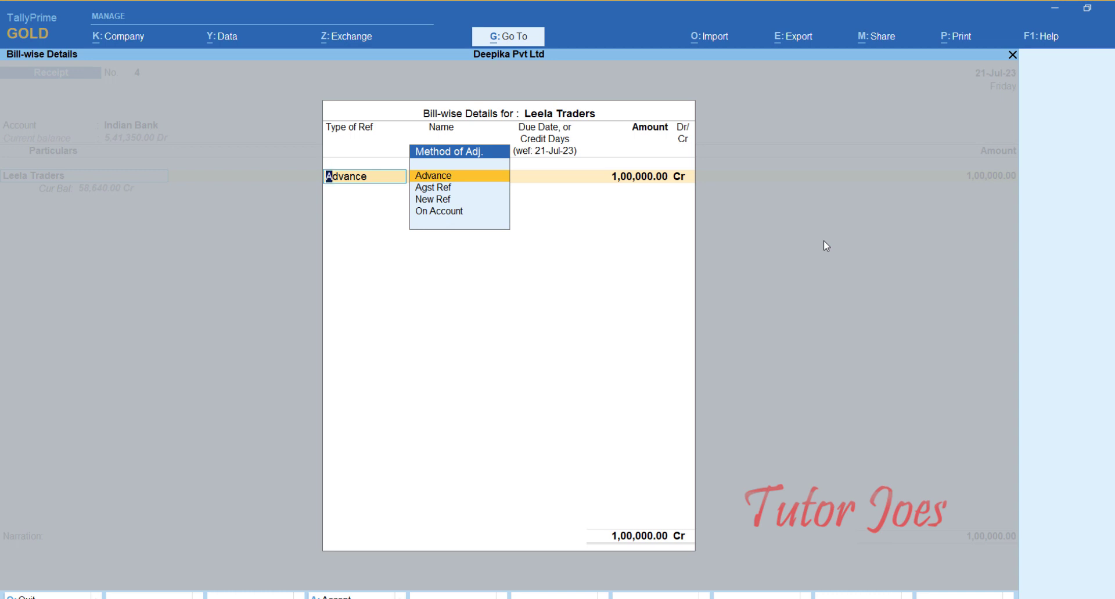
Step: Allocate Leela Traders' full amount to an Advance reference named ADV02 and finish the receipt's particulars
key("Return")
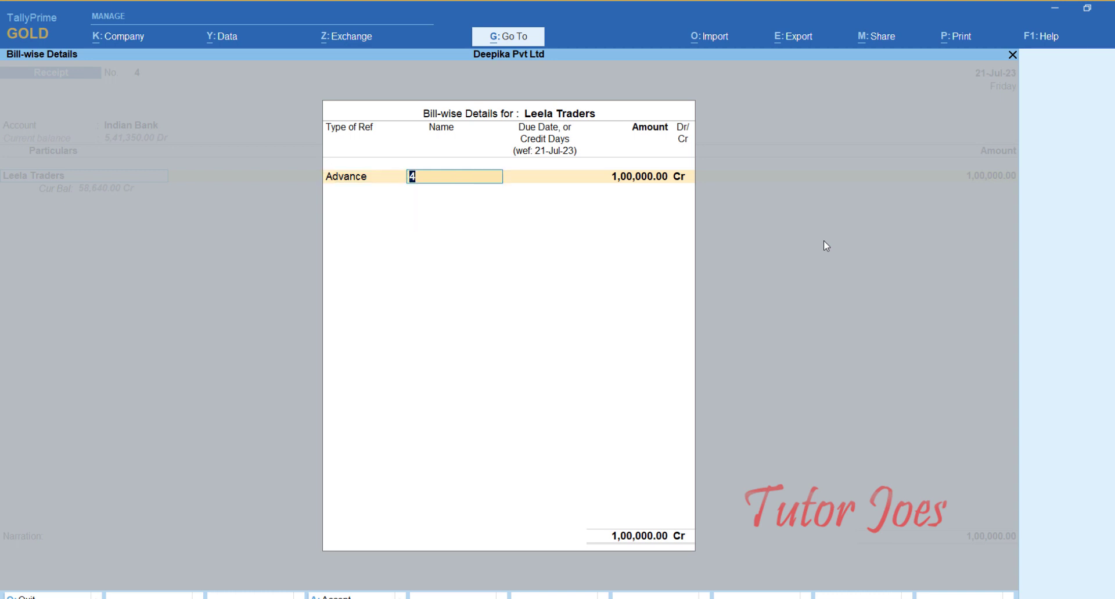
type("ADV02")
key("Return")
key("Return")
key("Return")
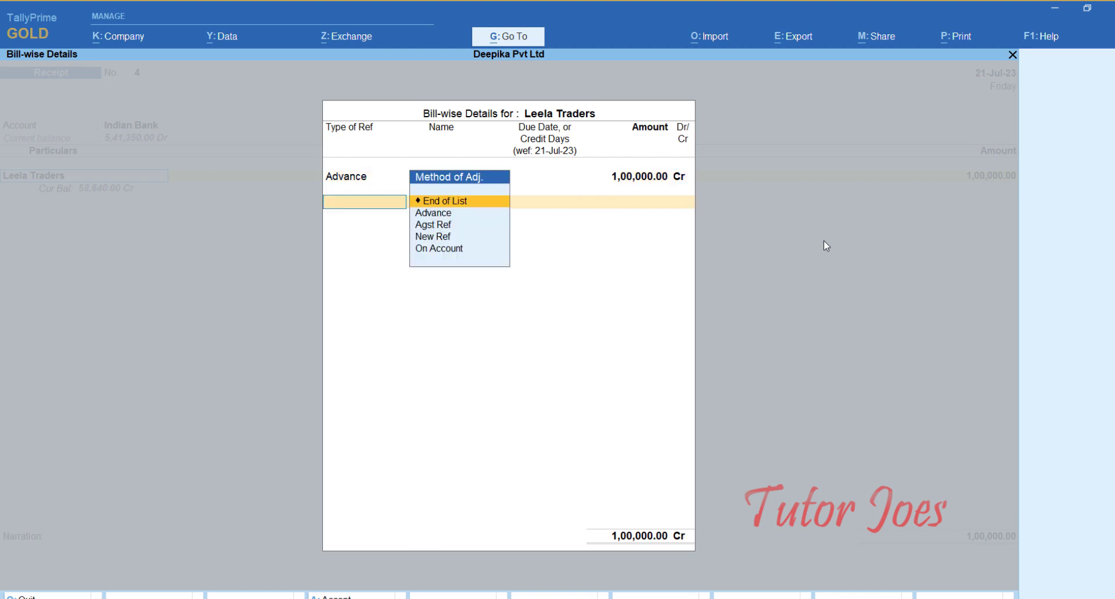
key("Return")
key("Return")
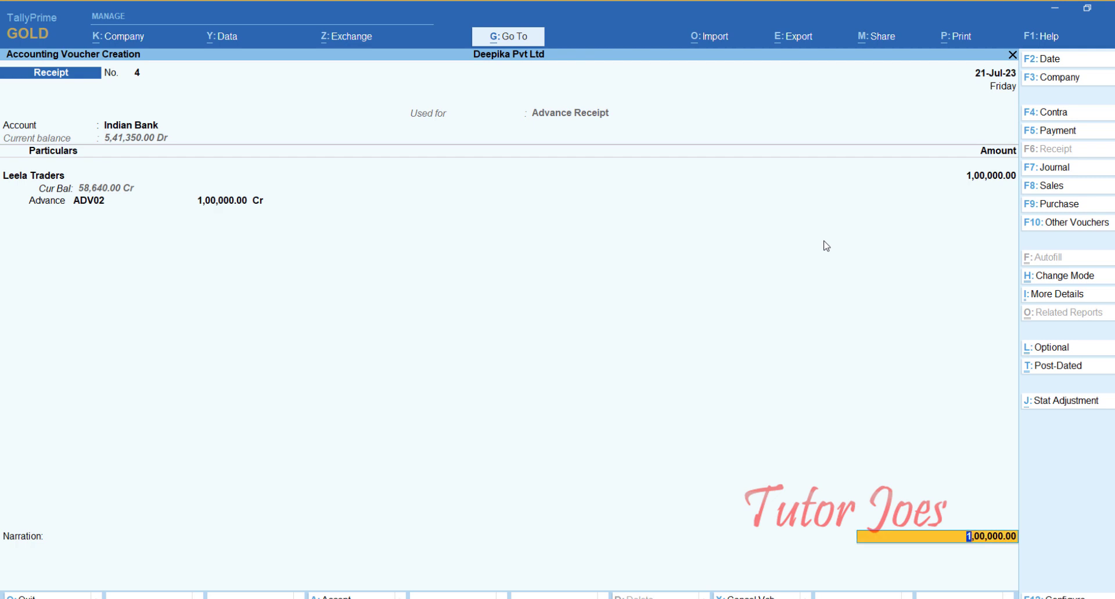
Step: Accept the Cheque/DD bank allocation dated 21-Jul-23 and save the receipt voucher without a narration
key("Return")
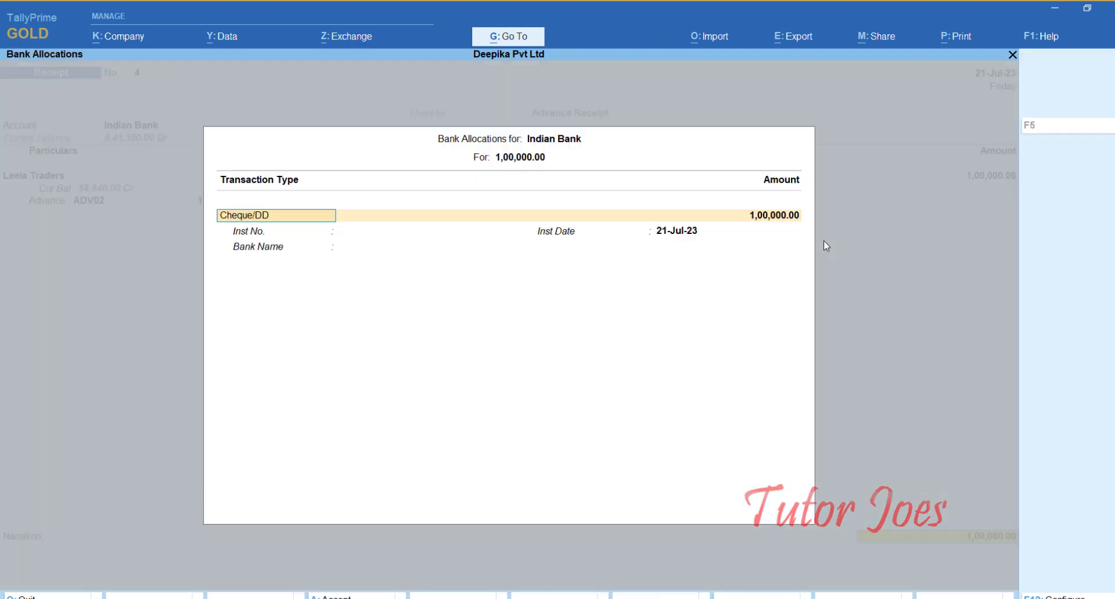
key("Return")
key("Return")
key("Return")
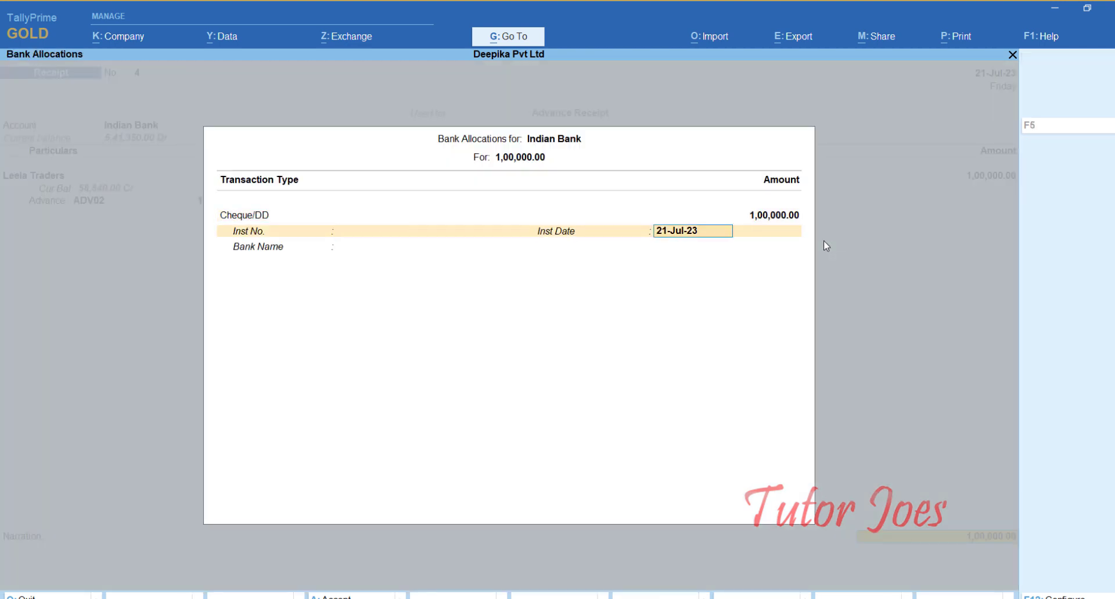
key("Return")
key("Return")
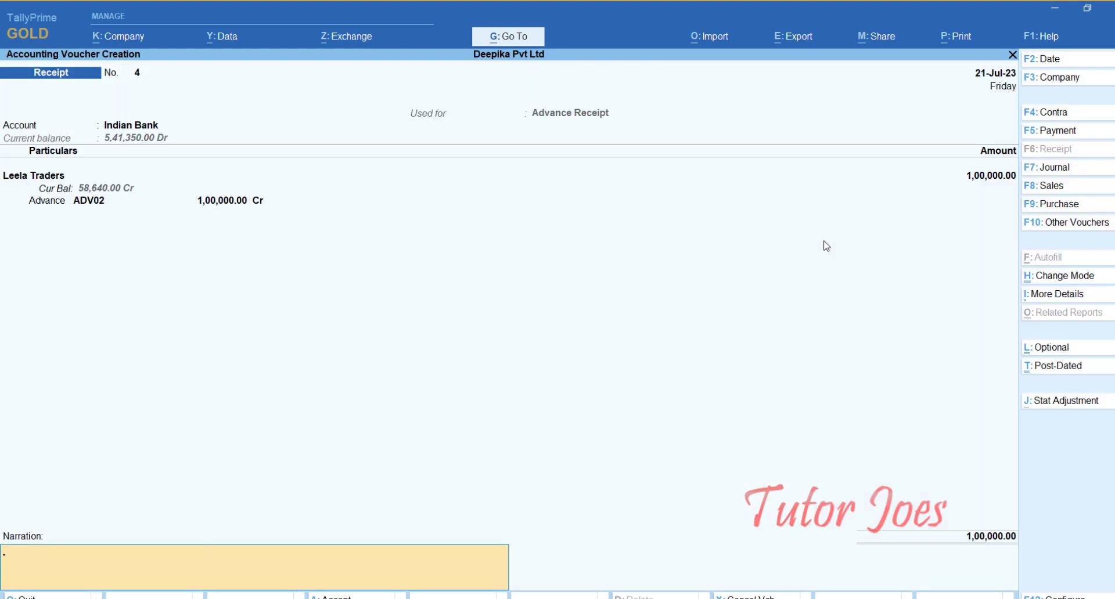
key("Return")
key("Return")
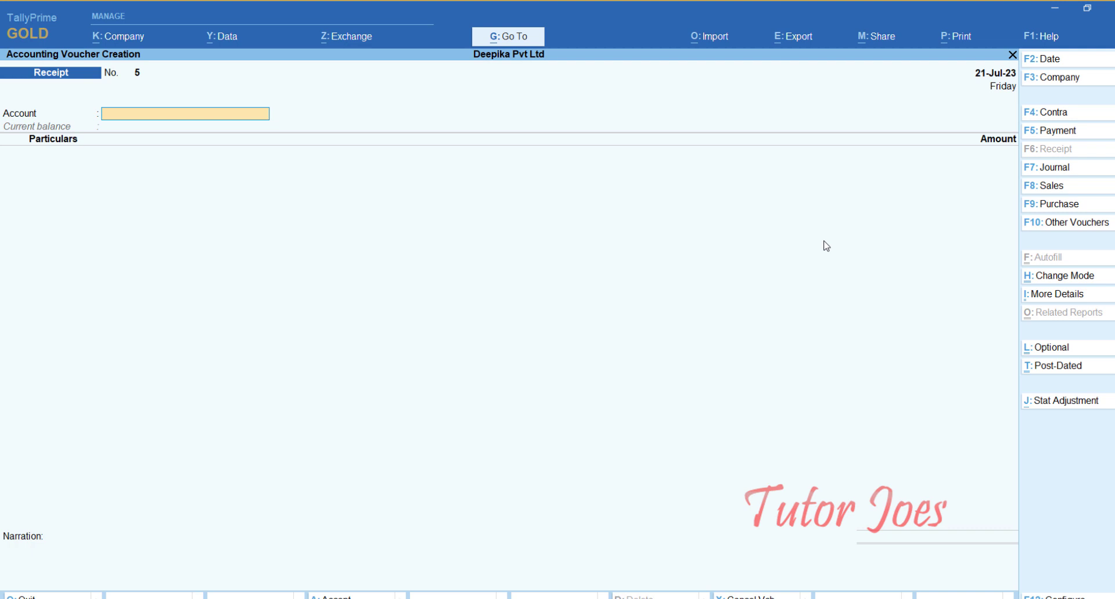
Step: Set up the second 21-Jul-23 receipt as an Advance Receipt into Indian Bank from Leela Traders
key("ctrl+j")
key("Down")
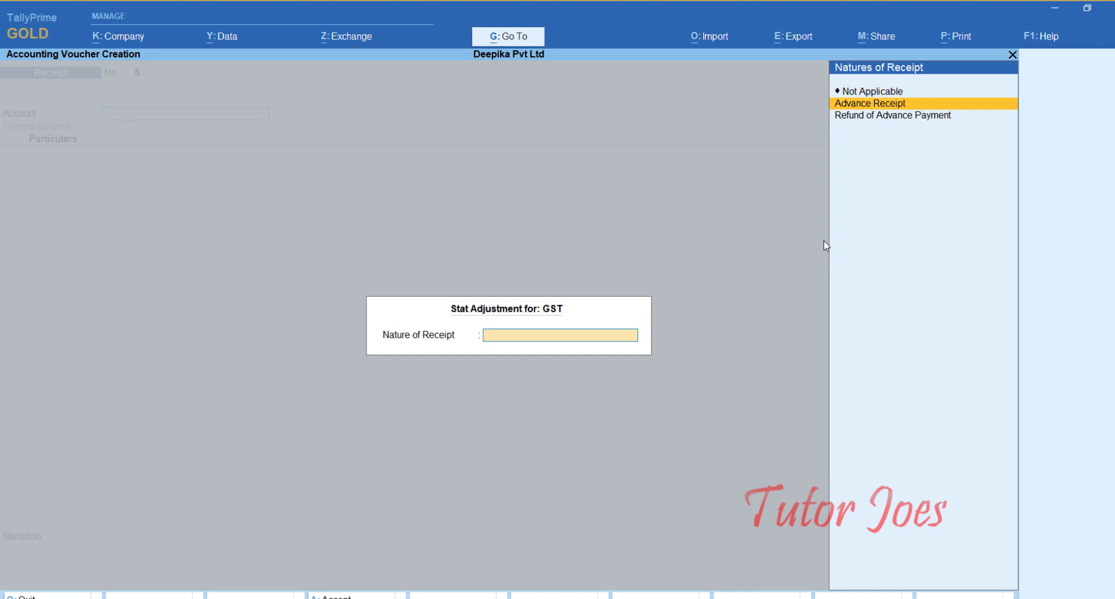
key("Return")
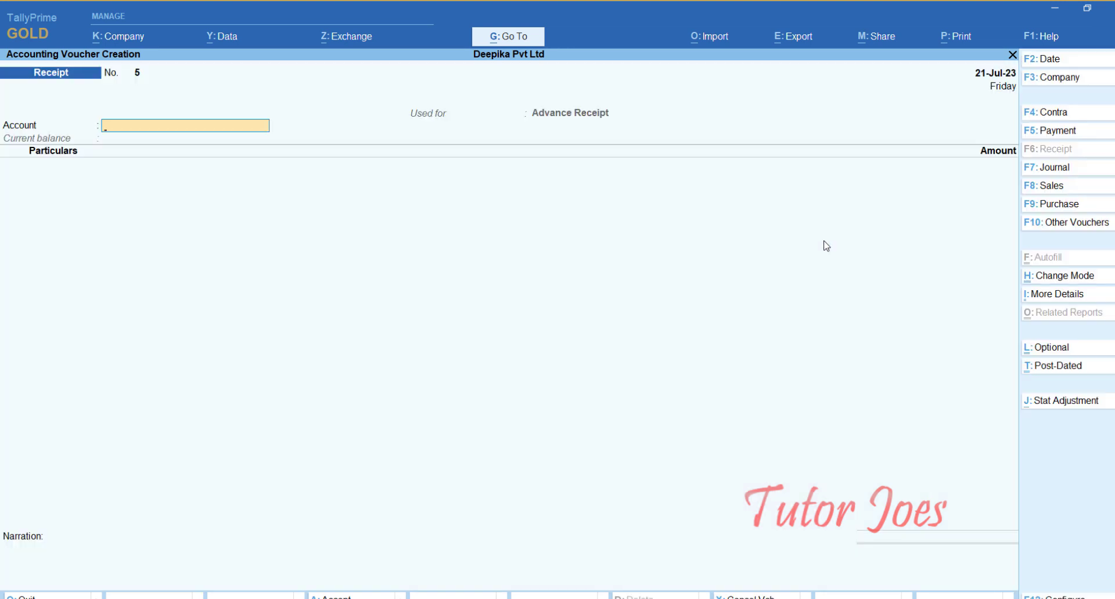
key("Return")
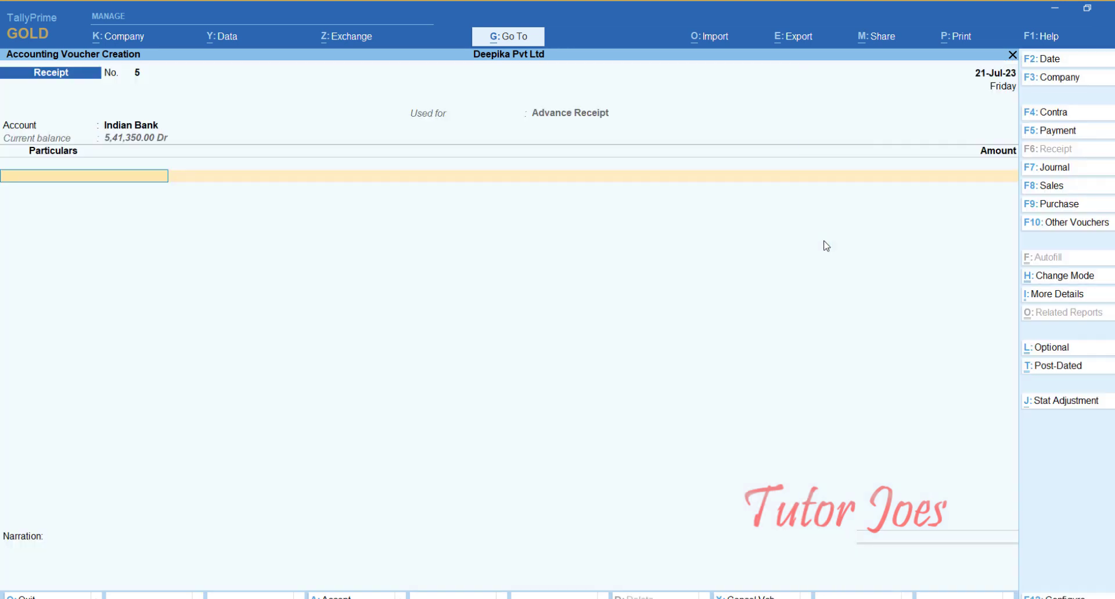
type("Lee")
key("Return")
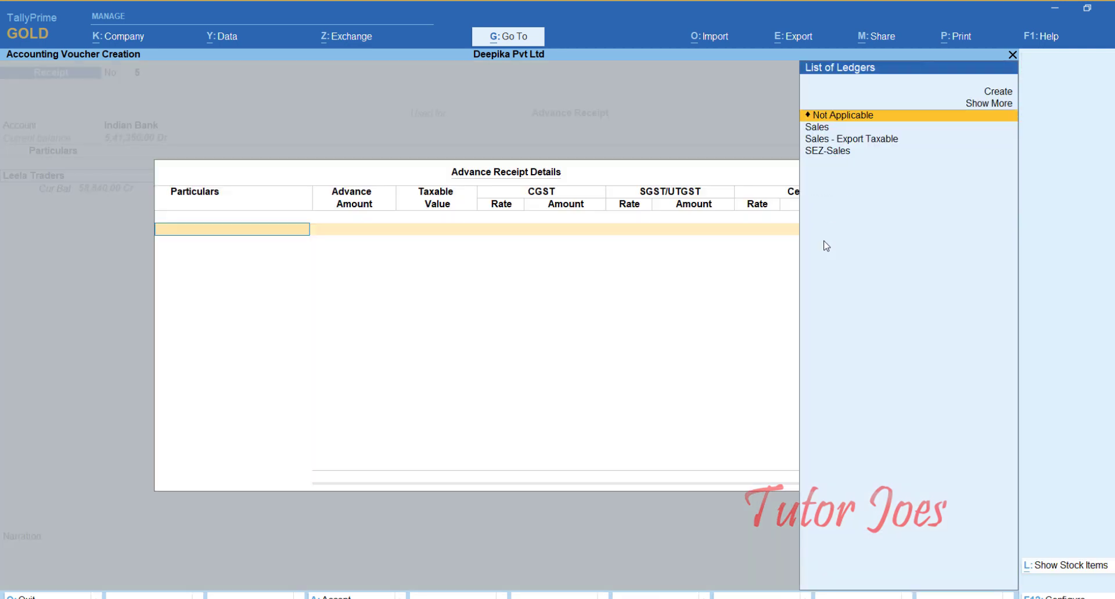
Step: Add the stock item MS Printer to the advance receipt details with an advance amount of 50,000
left_click(1076, 566)
key("Down")
key("Down")
key("Down")
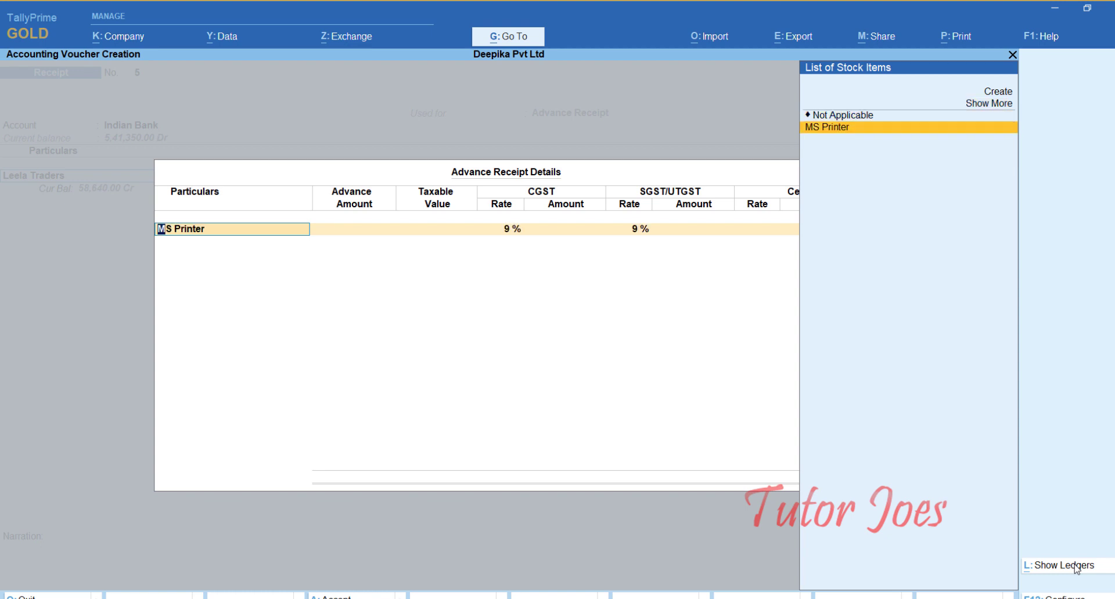
key("Return")
type("50000")
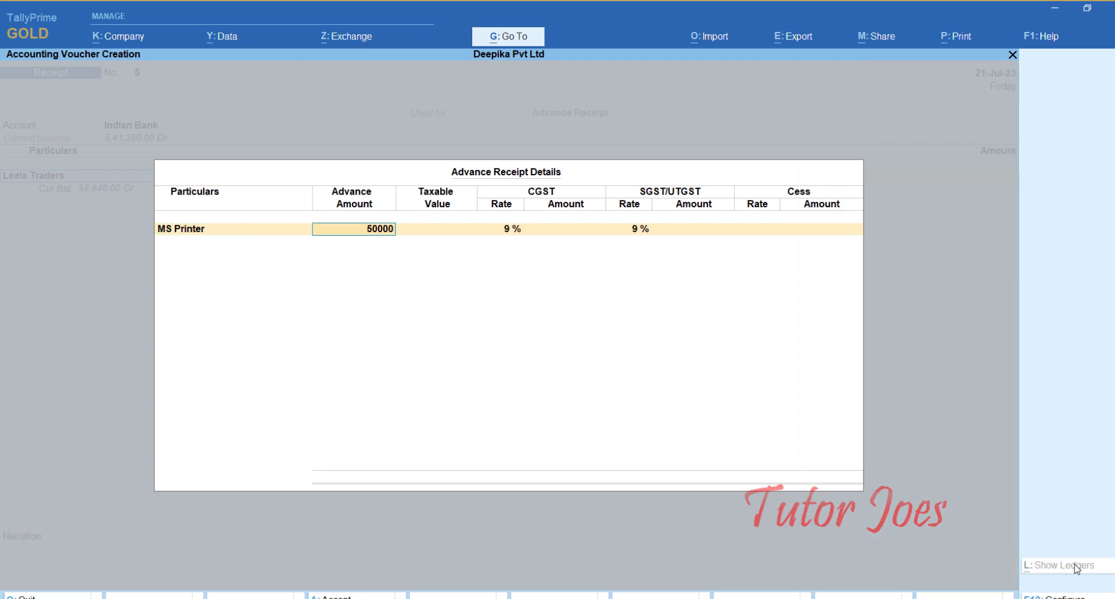
key("Return")
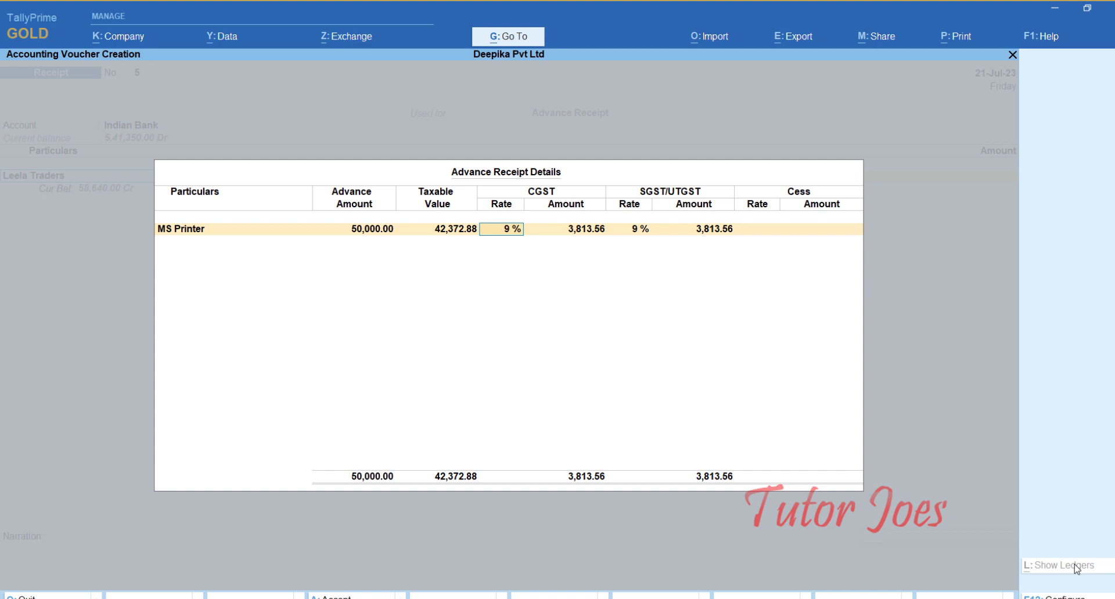
Step: Keep the 9% CGST and SGST rates for MS Printer without cess and finish the advance details
key("Return")
key("Return")
key("Return")
key("Return")
key("Return")
key("Return")
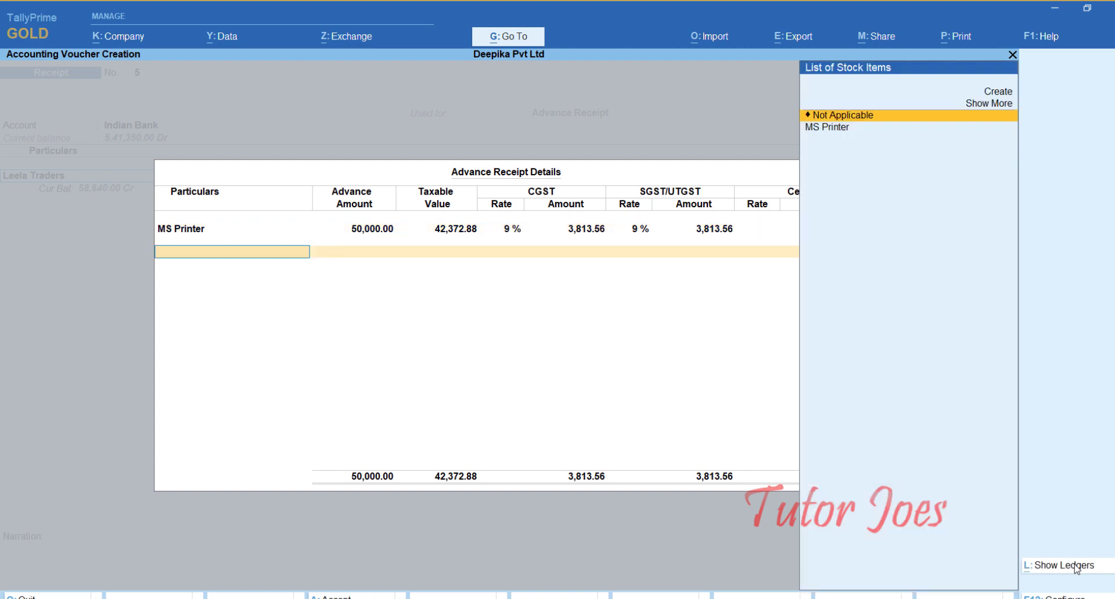
key("Return")
Step: Allocate Leela Traders' full amount to an Advance reference named ADV03 and finish the receipt's particulars
key("Return")
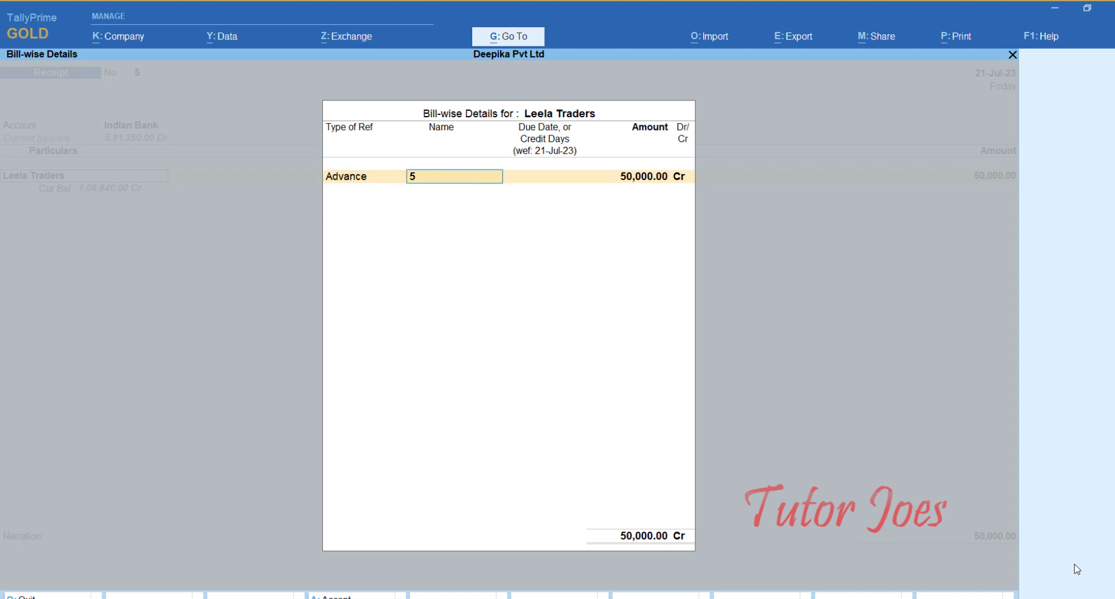
type("ADV03")
key("Return")
key("Return")
key("Return")
key("Return")
key("Return")
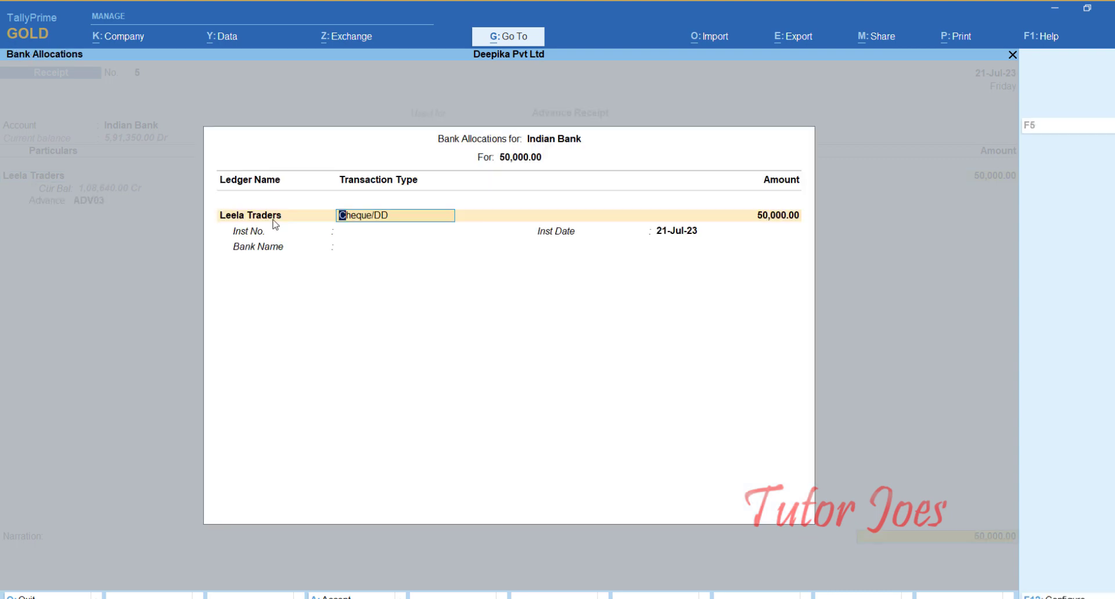
Step: Accept the Cheque/DD bank allocation dated 21-Jul-23 and save the receipt voucher without a narration
key("Return")
key("Return")
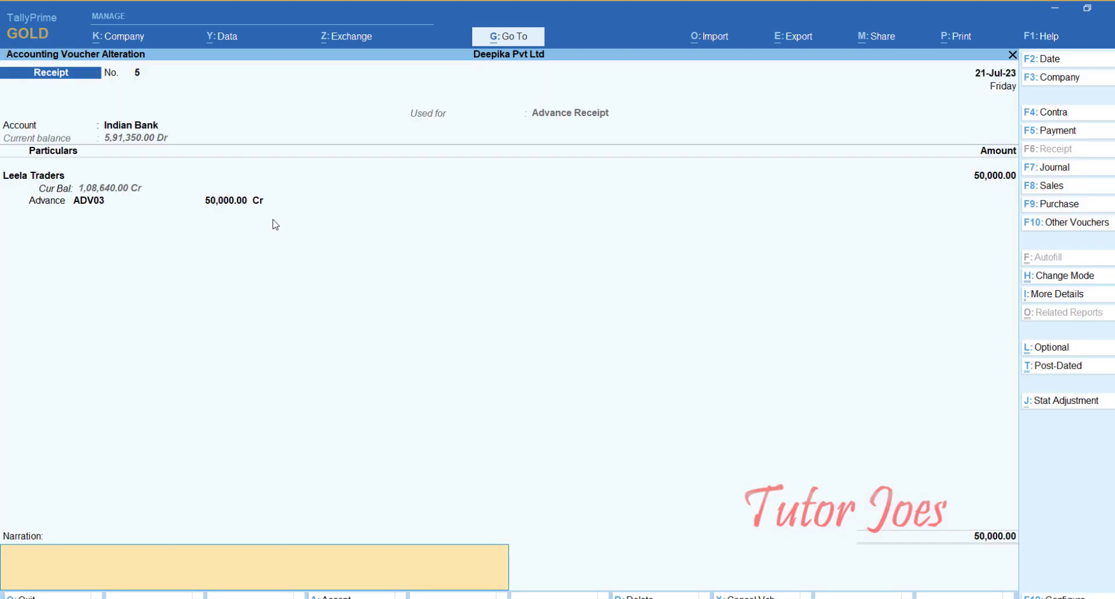
key("Return")
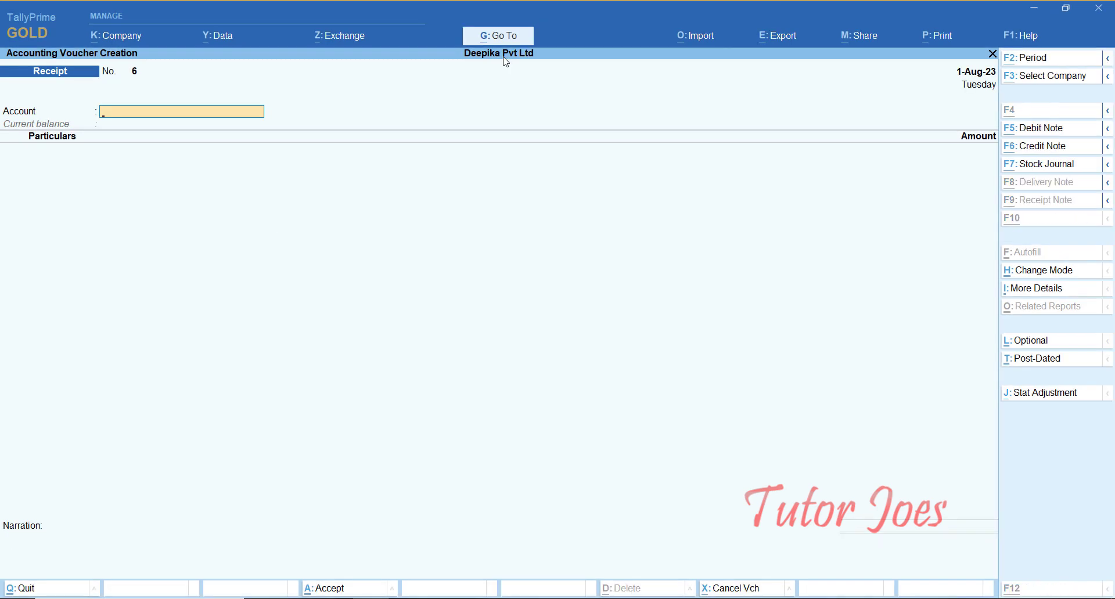
Step: Open the GSTR-1 report from the voucher entry screen
key("alt+g")
key("F6")
type("Gstr")
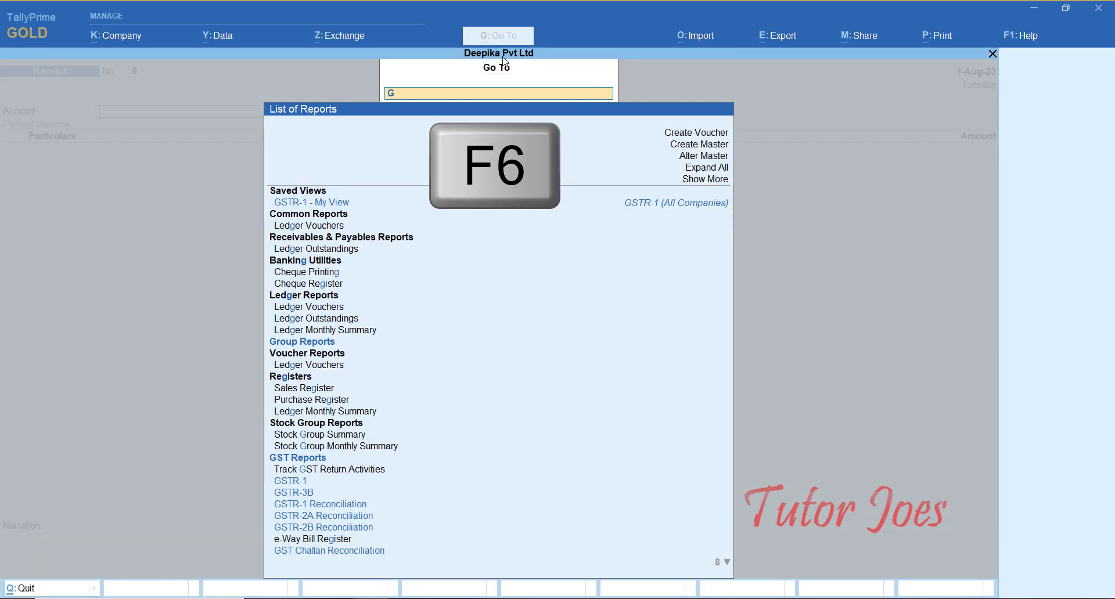
key("Down")
key("Down")
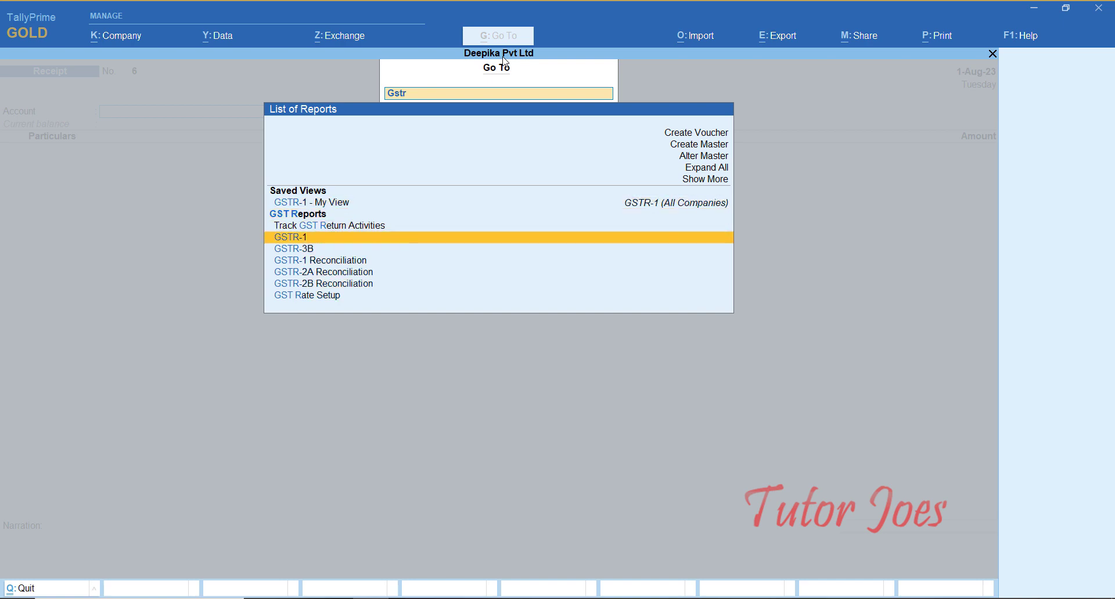
key("Return")
Step: Set the GSTR-1 report period from 1-7-2023 to 31-7-2023
key("F2")
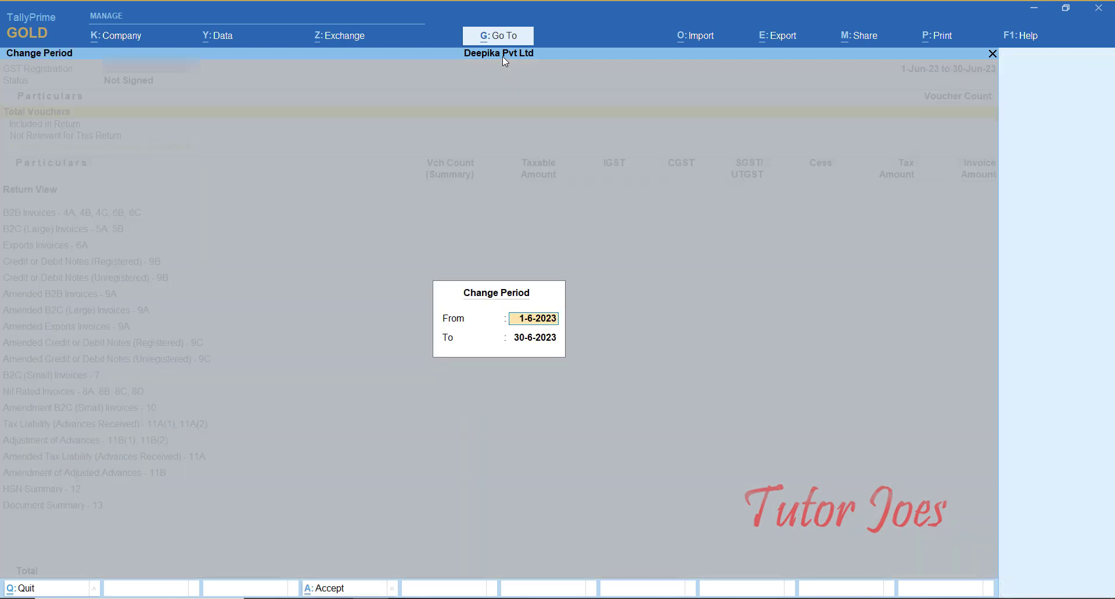
type("1-7")
key("Return")
type("3")
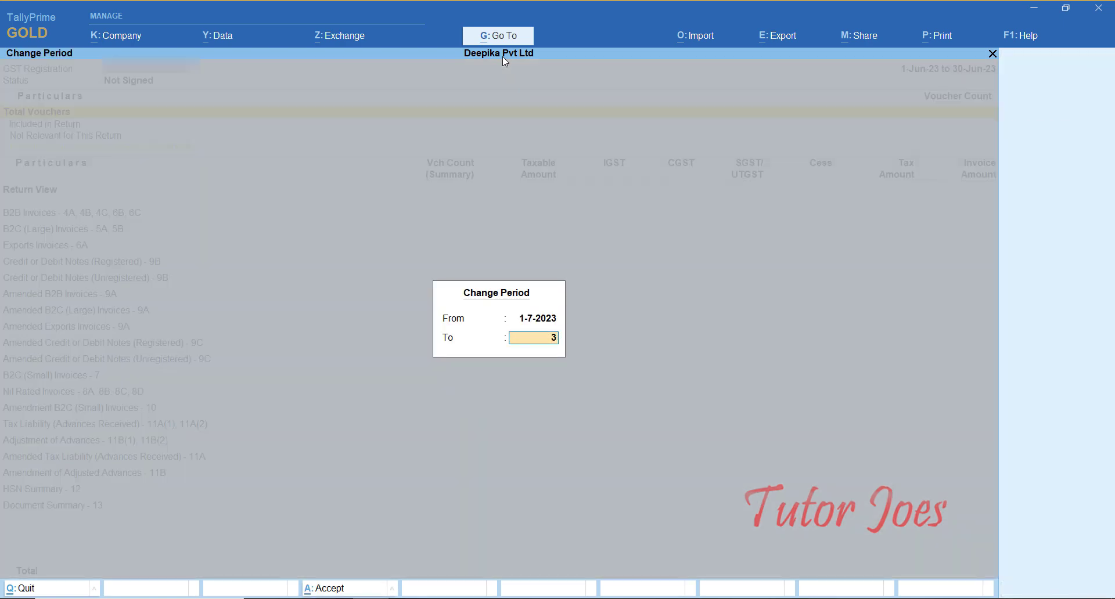
type("1-7")
key("Return")
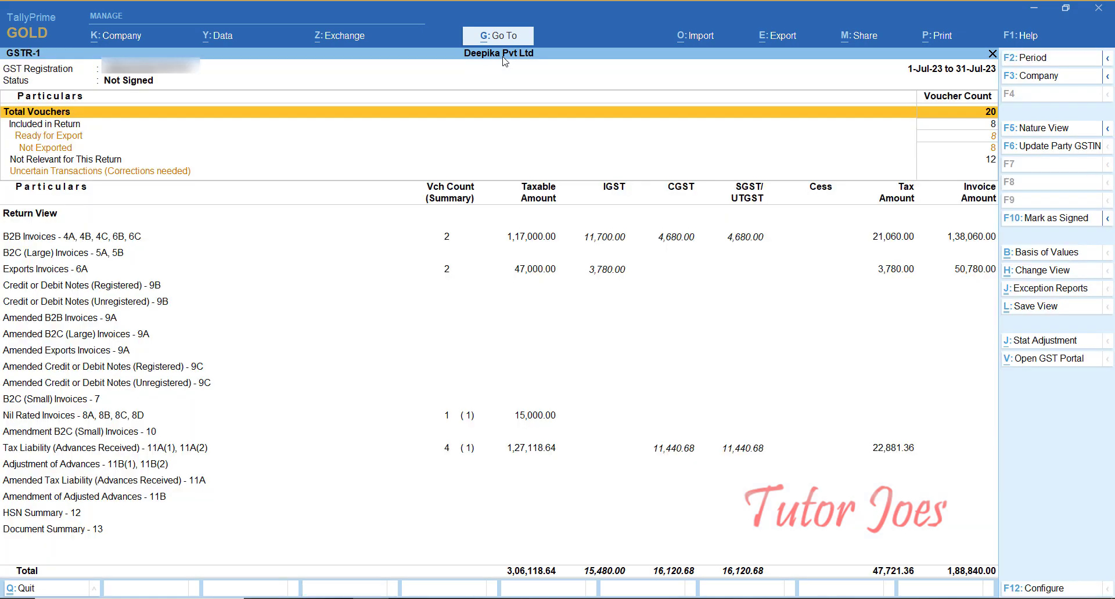
Step: Examine the Tax Liability (Advances Received) - 11A(1), 11A(2) summary by state and tax rate, and return to voucher entry
key("Down")
key("Down")
key("Down")
key("Down")
key("Down")
key("Down")
key("Down")
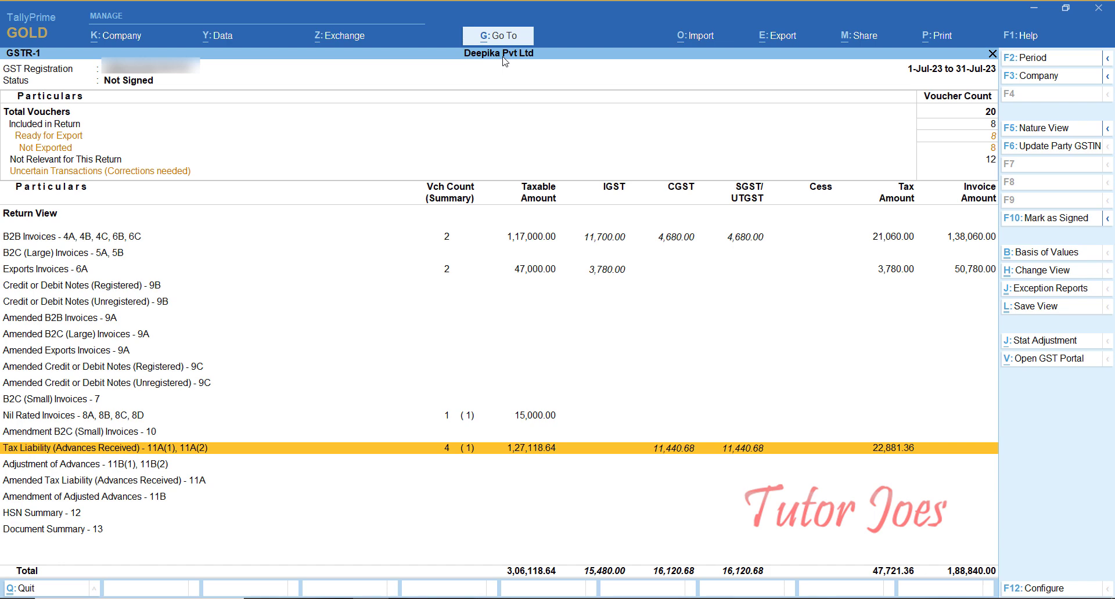
key("Return")
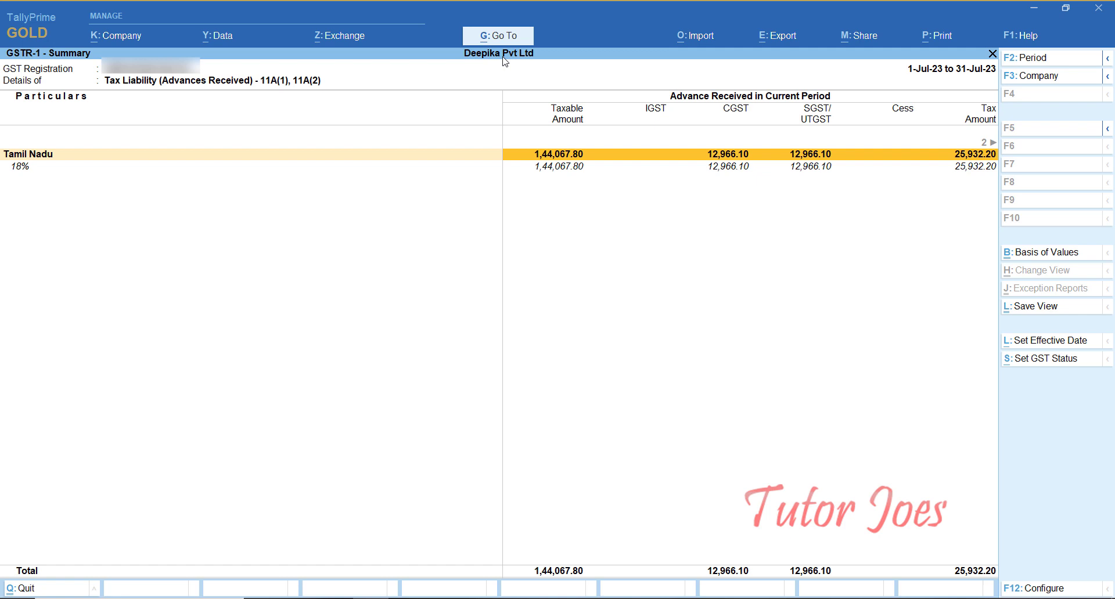
key("Down")
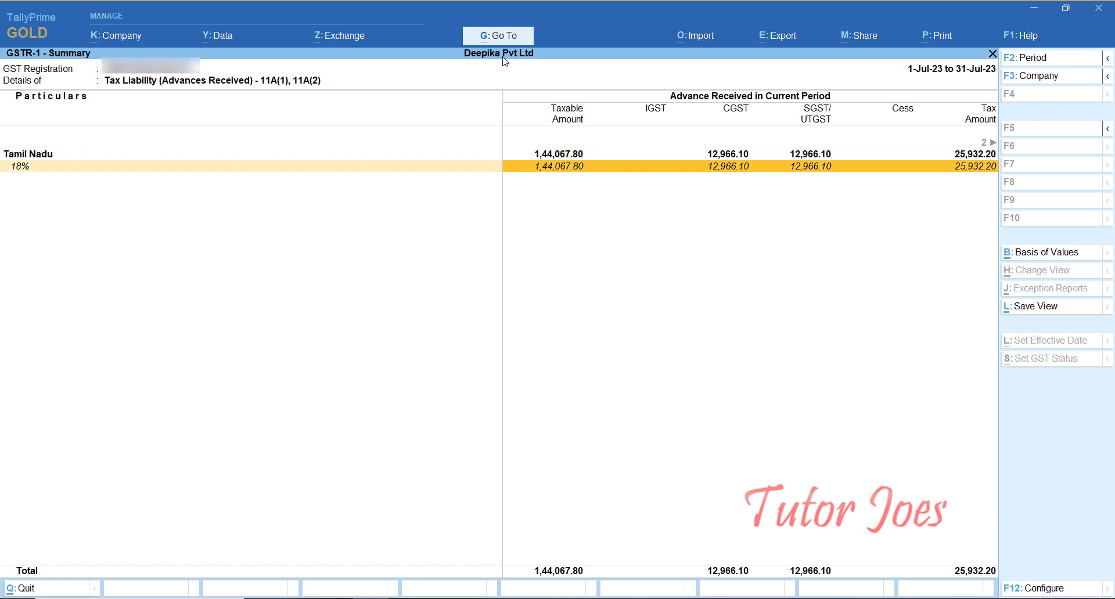
key("Up")
key("Down")
key("alt+F5")
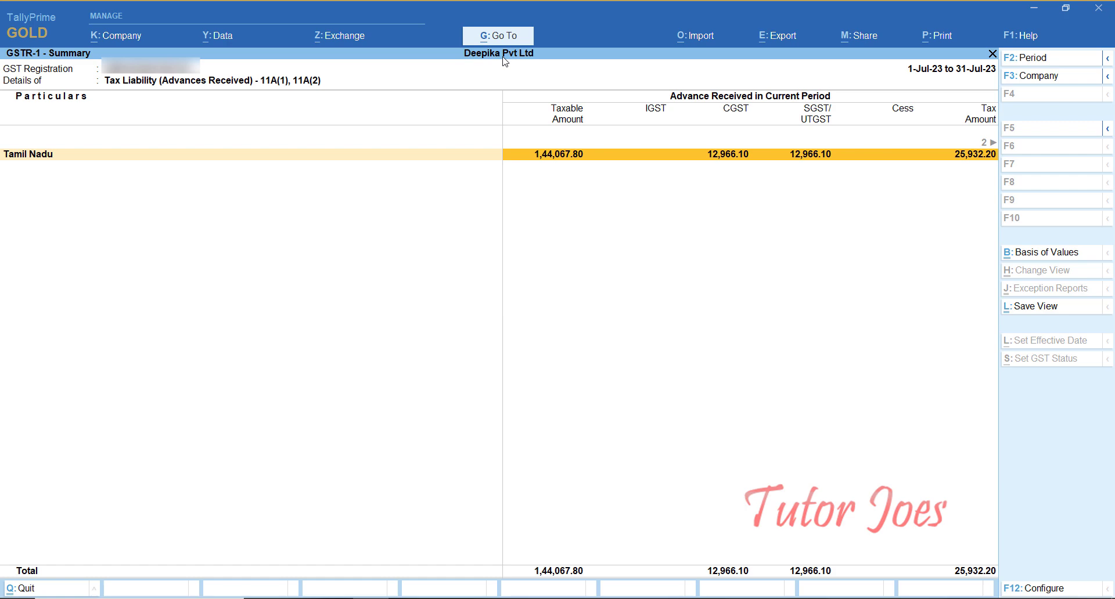
key("Escape")
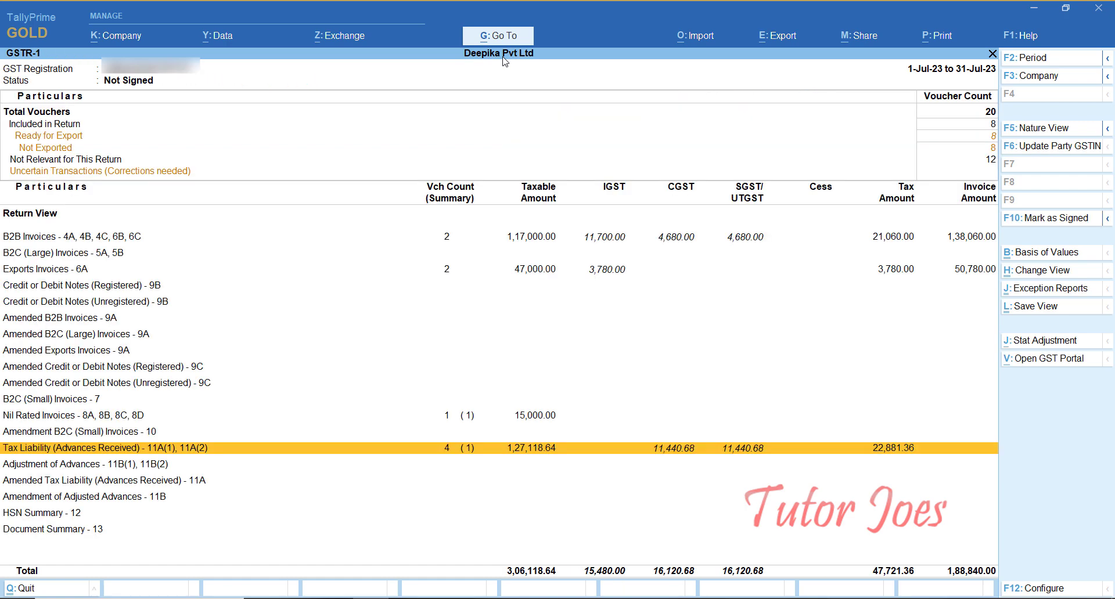
key("Escape")
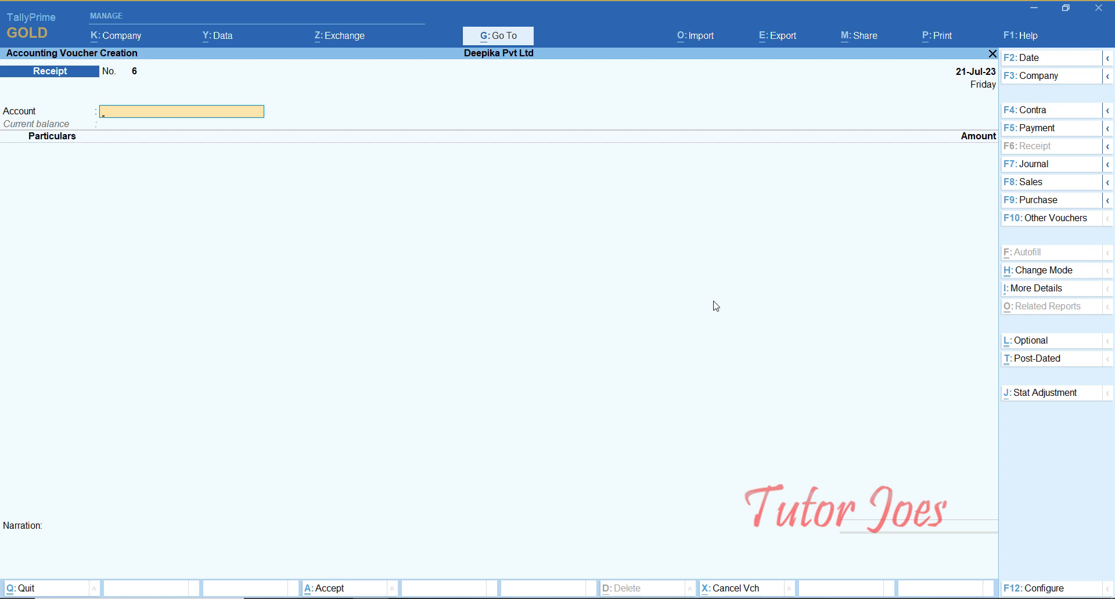
Step: Start a journal voucher dated 21-Jul-23
key("F7")
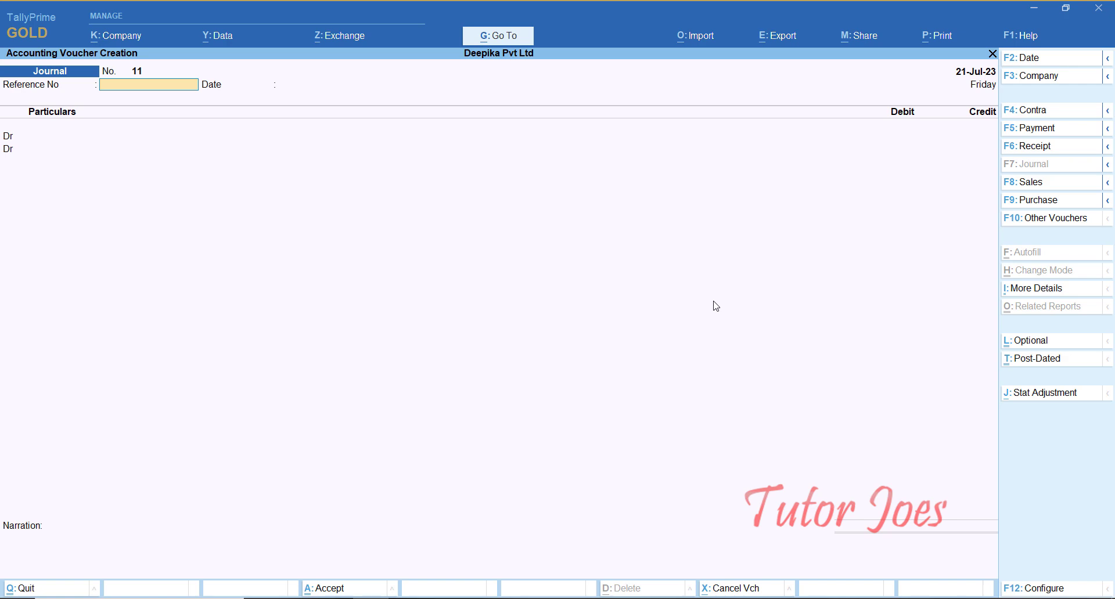
key("F2")
type("21")
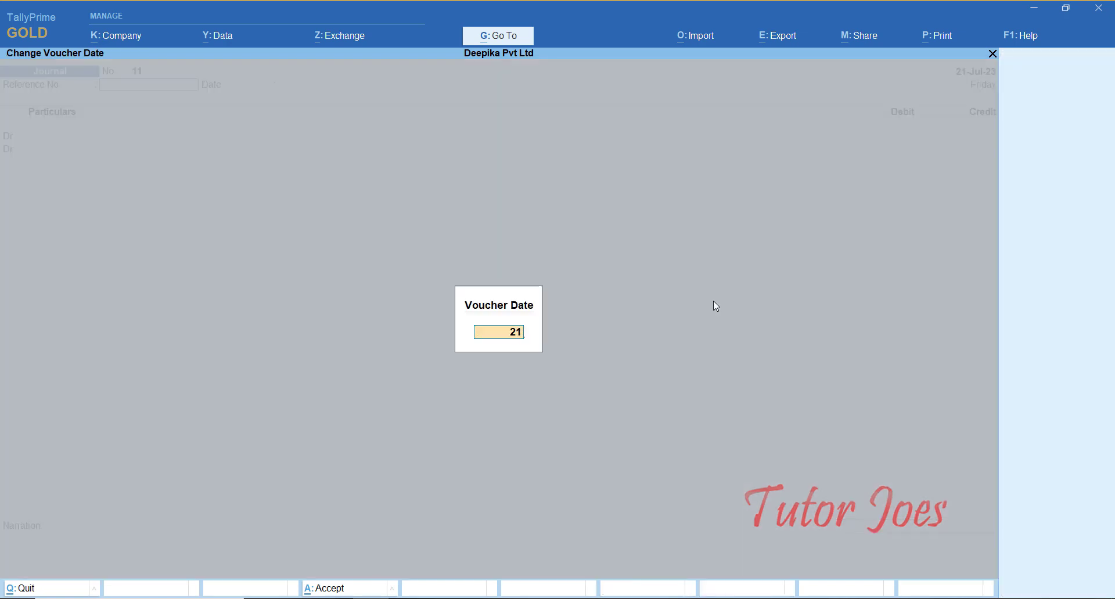
type("-7")
key("Return")
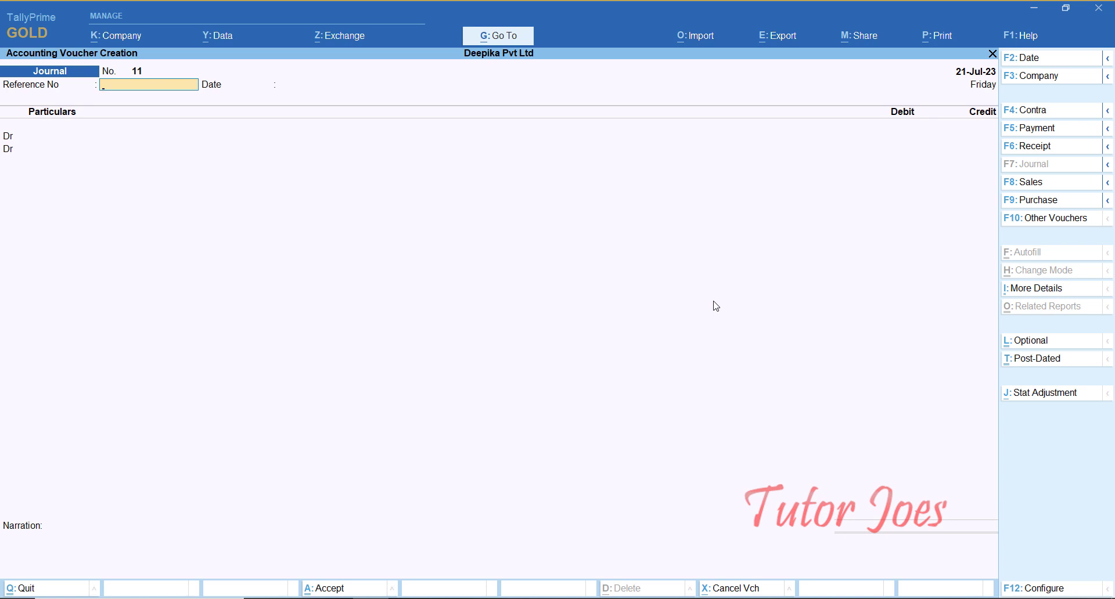
Step: Add a GST stat adjustment to the journal with Increase in Tax Liability as the nature of adjustment
key("alt+j")
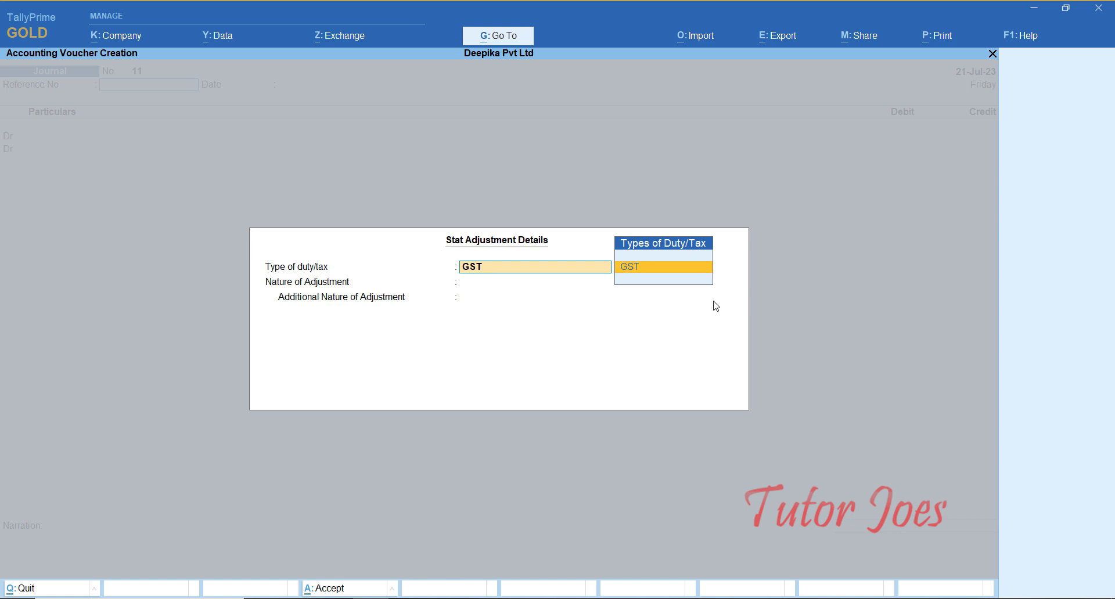
key("Return")
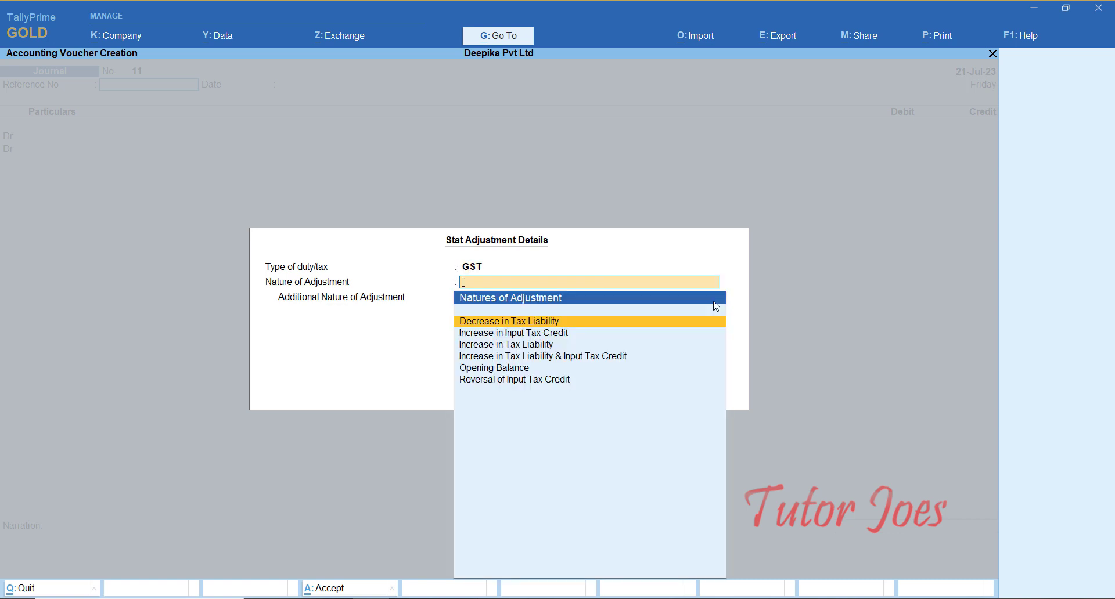
key("Down")
key("Down")
key("Down")
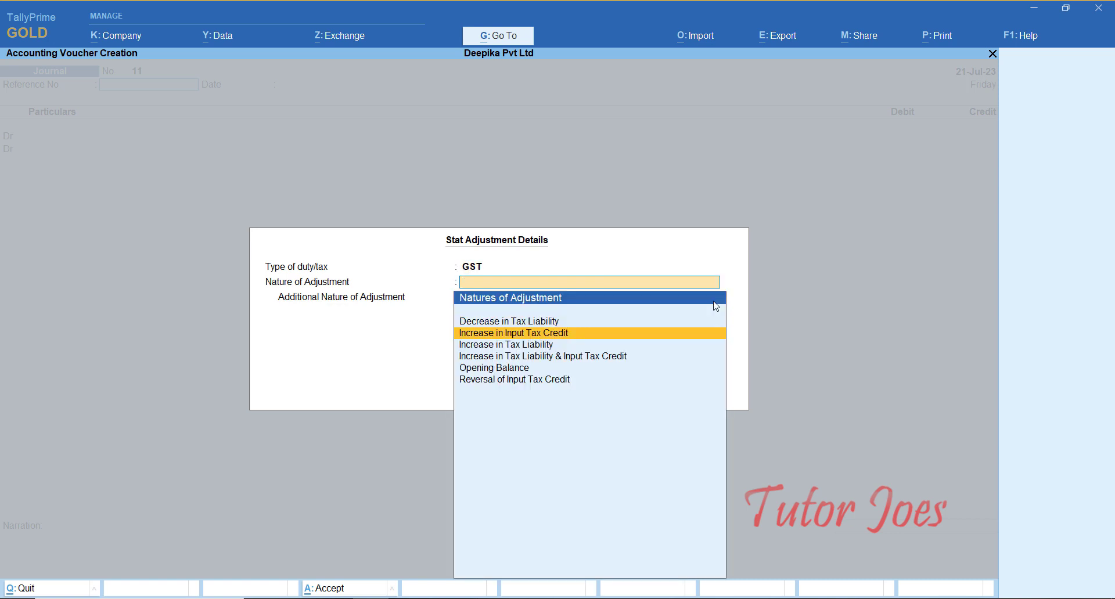
key("Up")
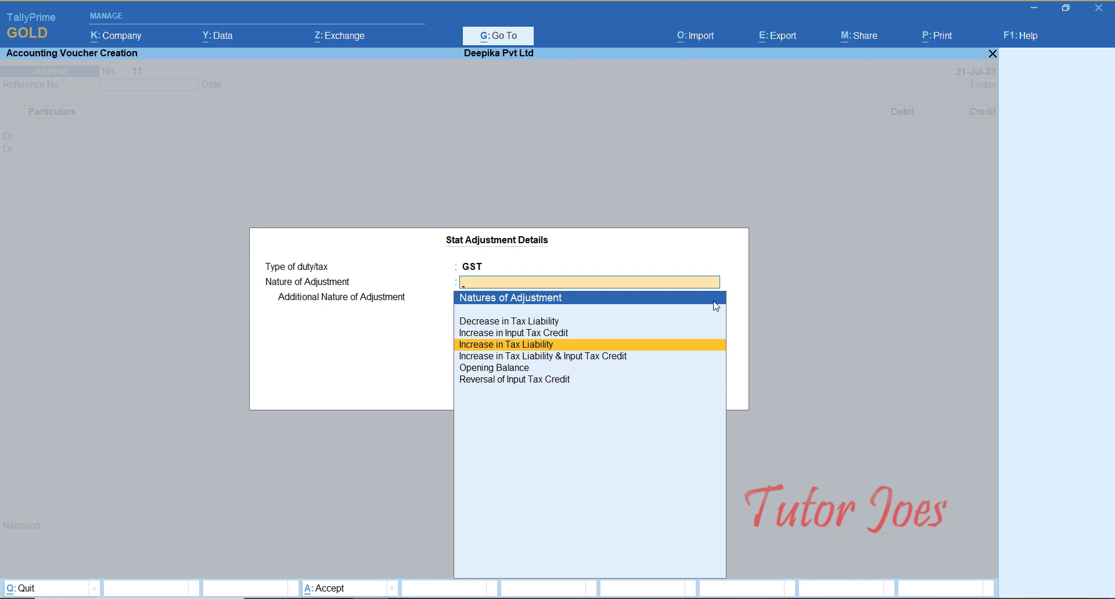
key("Return")
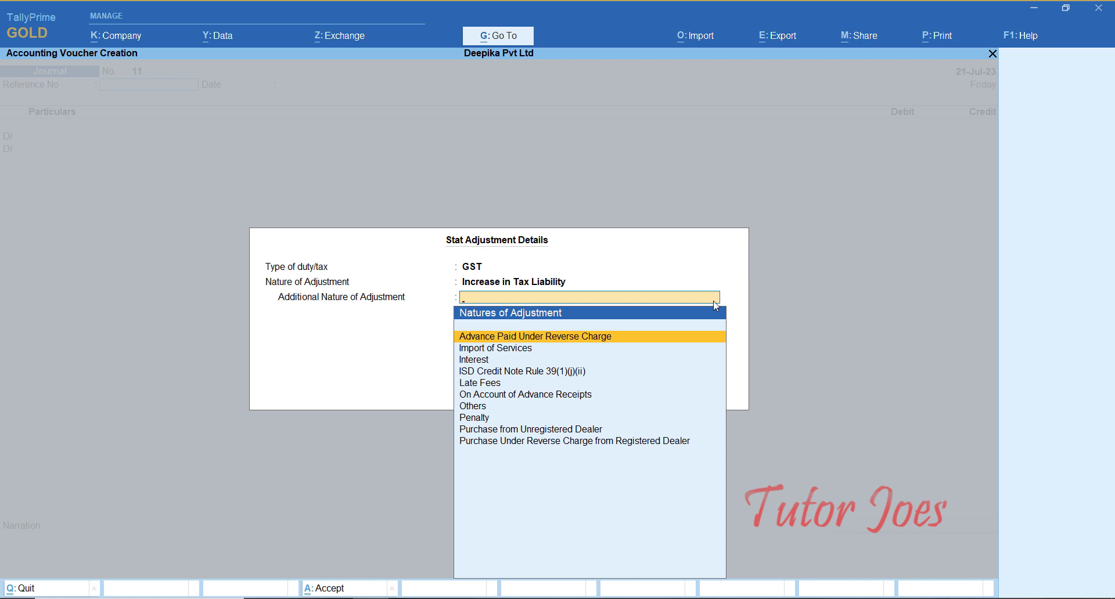
Step: Set the additional nature of adjustment to On Account of Advance Receipts and finish the stat adjustment details
key("Down")
key("Down")
key("Down")
key("Down")
key("Down")
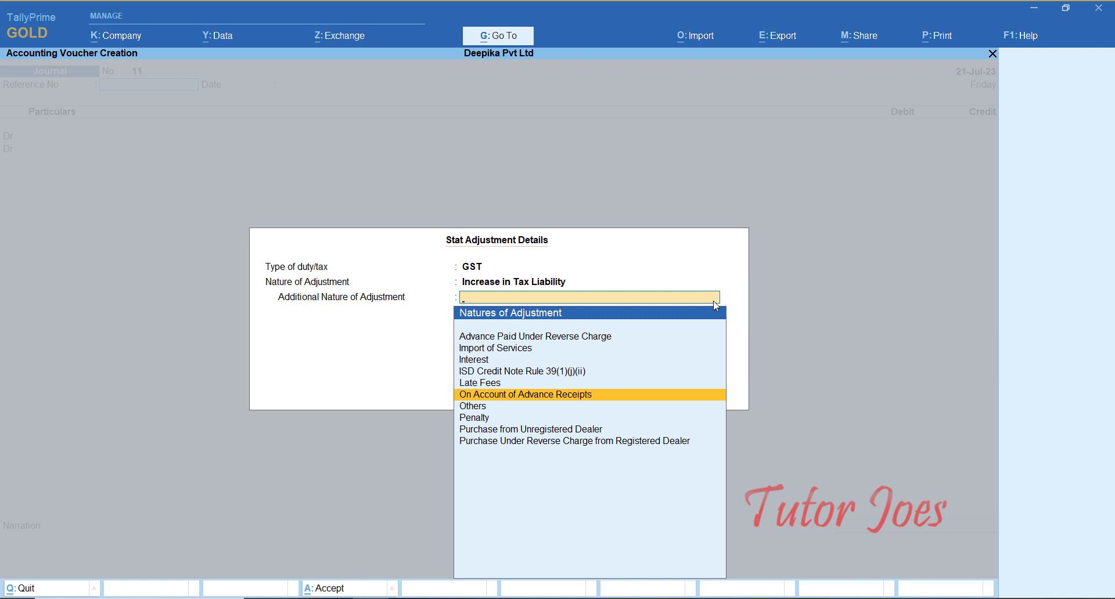
key("Return")
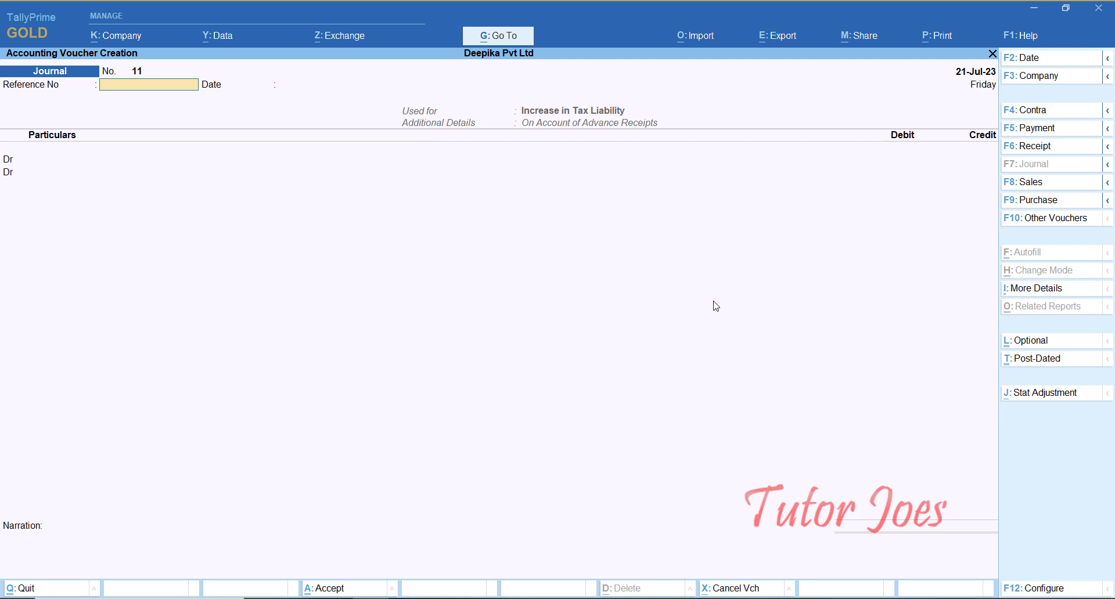
Step: Leave the journal's reference number blank and calculate 22881.36/2 with the built-in calculator for the tax split
key("Return")
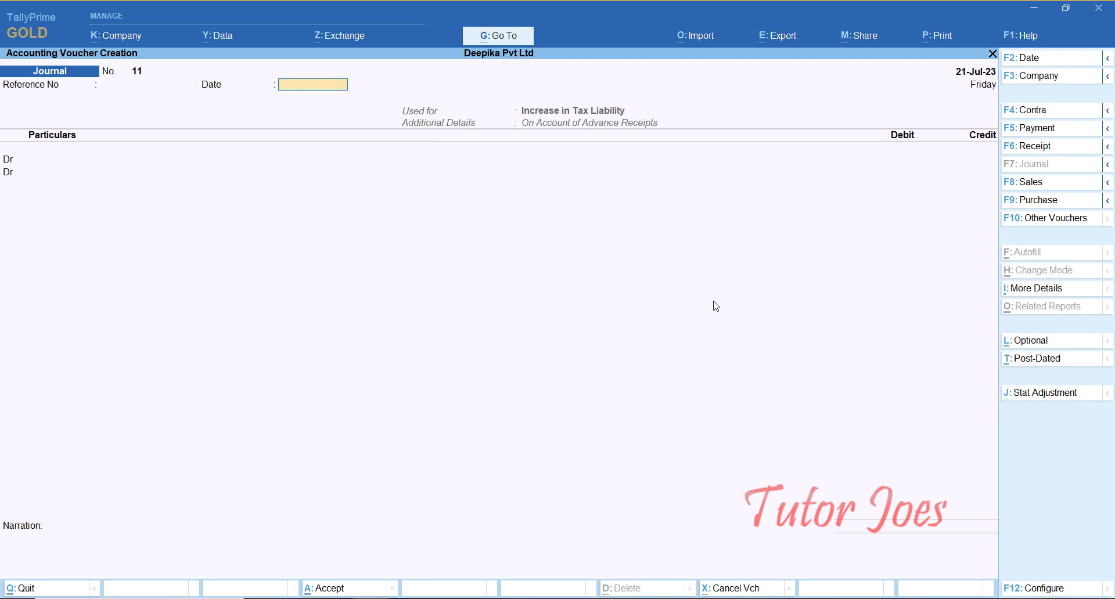
key("ctrl")
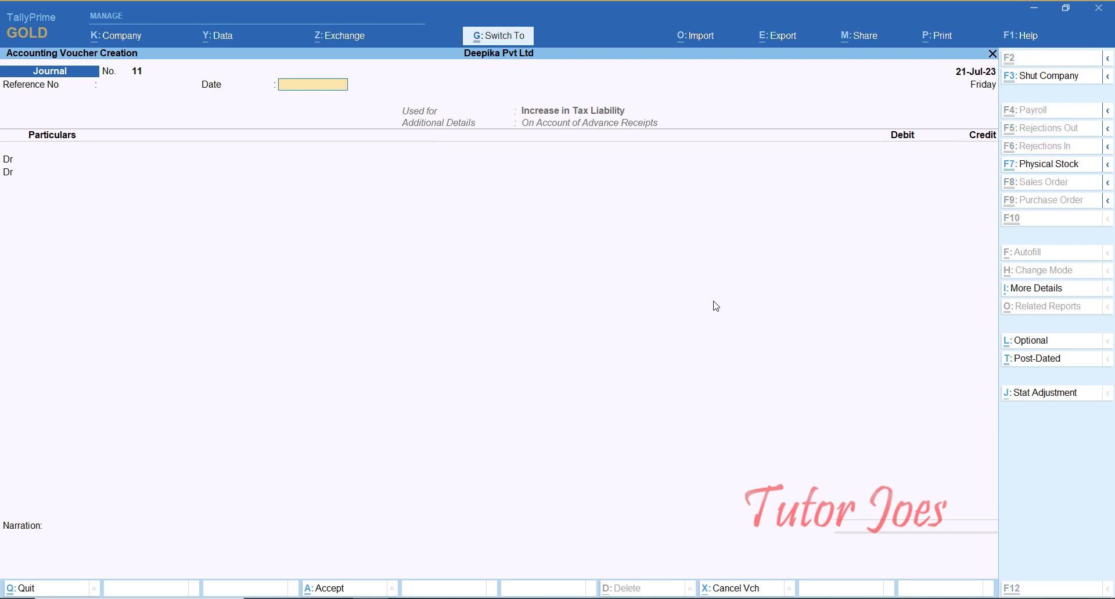
key("ctrl+n")
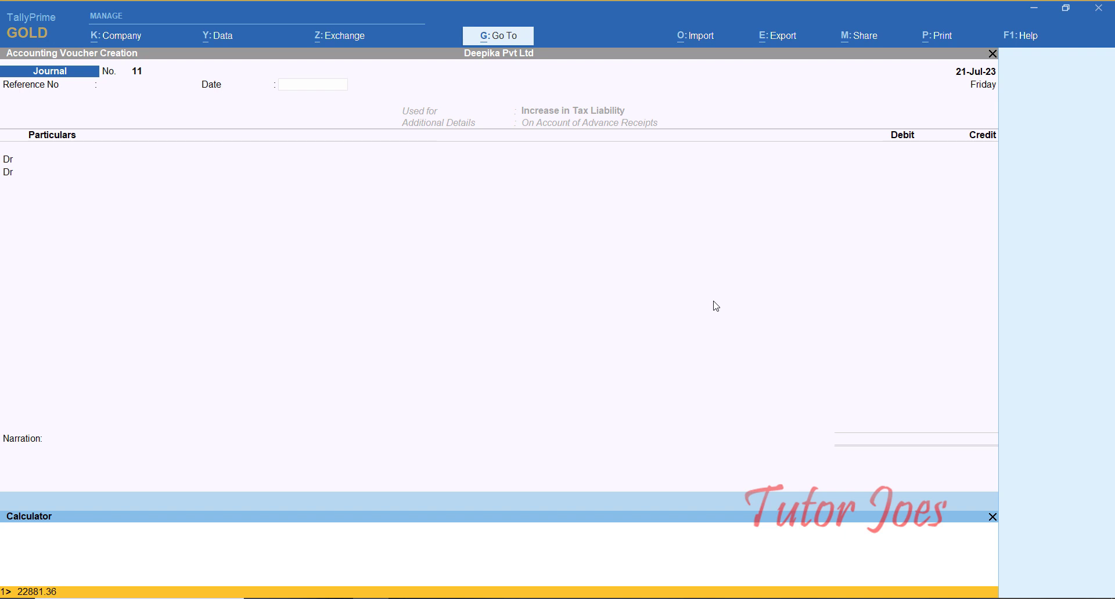
key("Return")
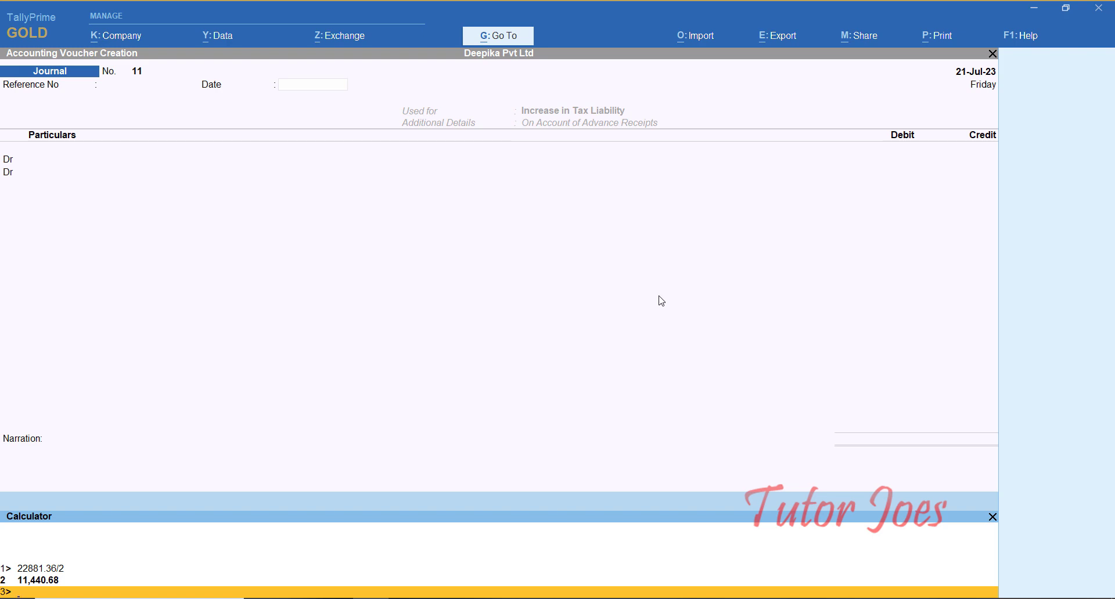
left_click(385, 241)
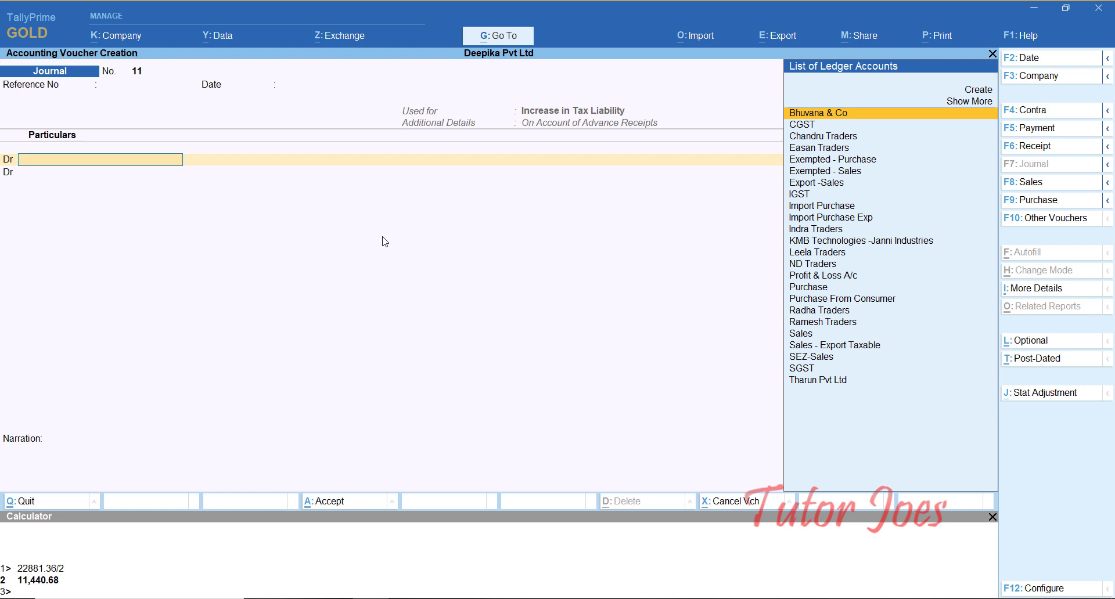
Step: Create a ledger named Tax on Advance under the Current Assets group from within the journal
key("alt+c")
type("T")
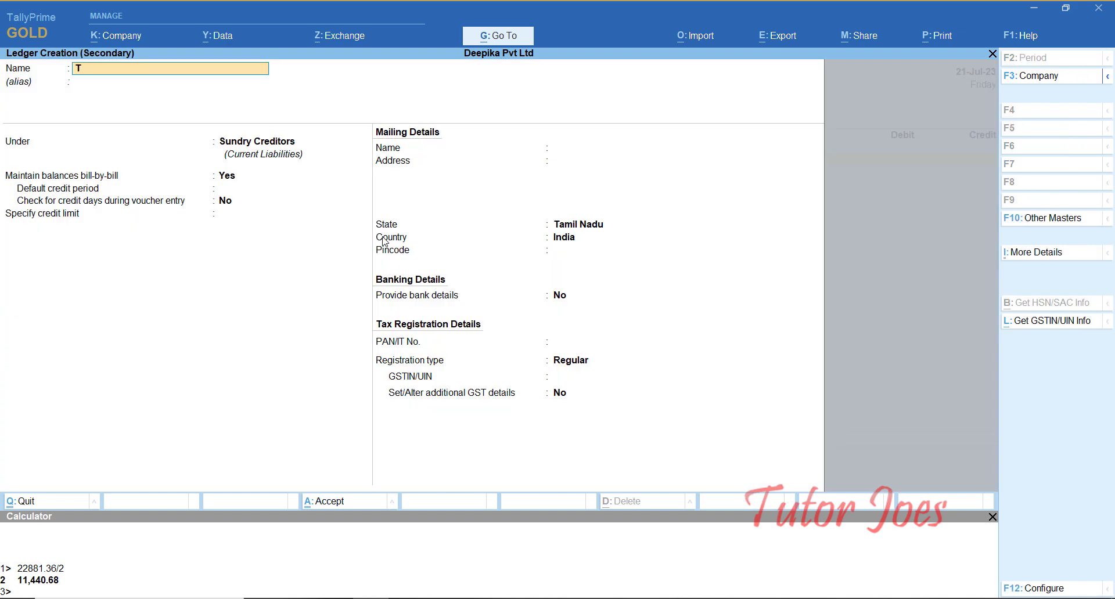
type("ax on Advance")
key("Return")
key("Return")
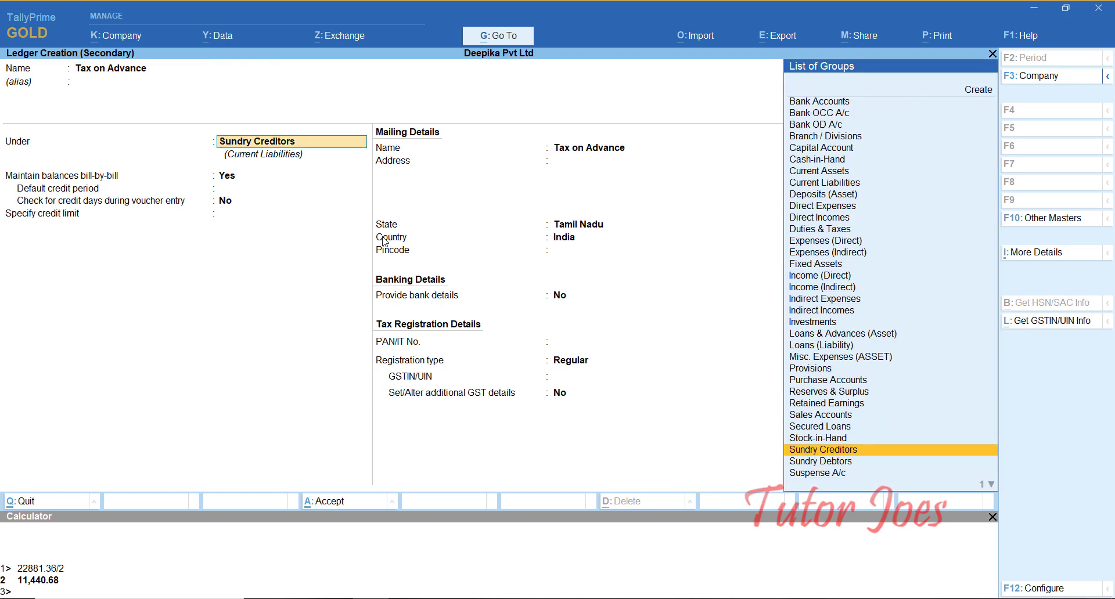
type("Cu")
key("Down")
key("Up")
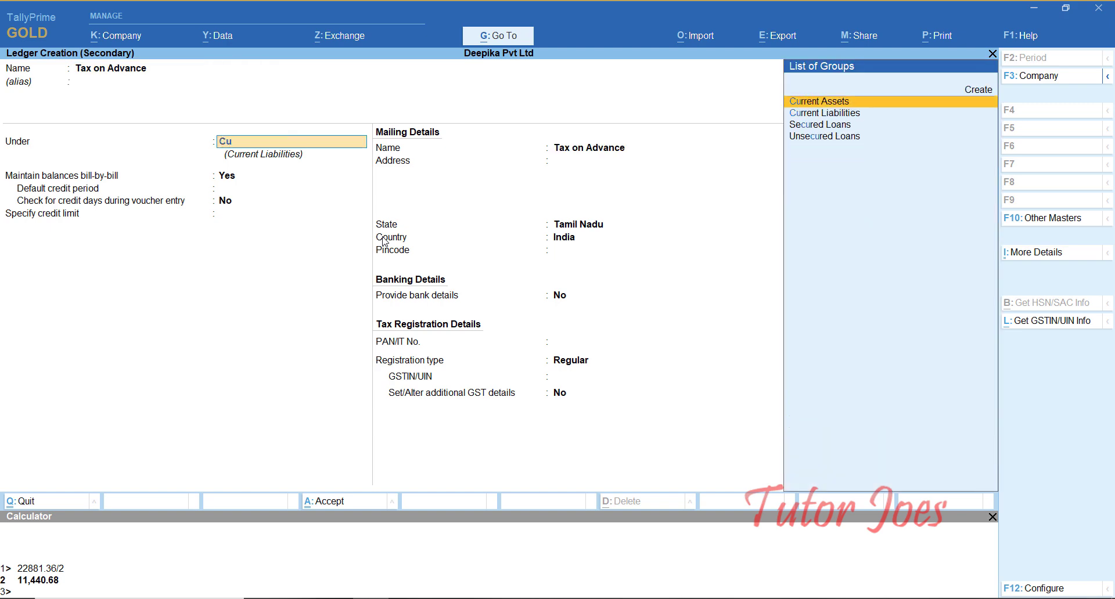
key("Return")
key("Return")
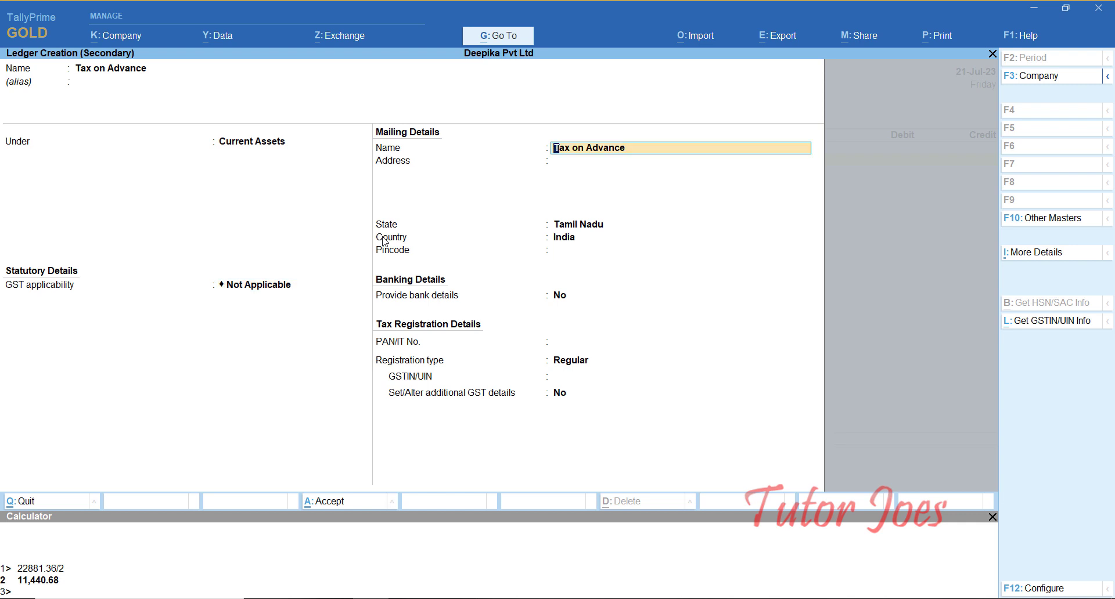
Step: Keep the default mailing, banking and tax registration details without a GSTIN, and save the Tax on Advance ledger
key("Return")
key("Return")
key("Return")
key("Return")
key("Return")
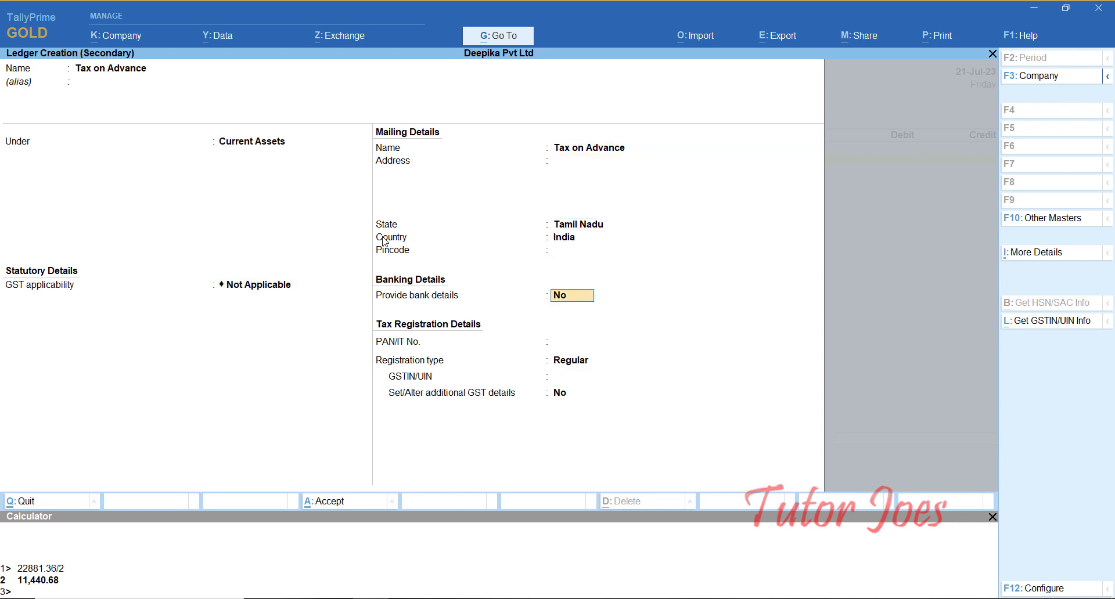
key("Return")
key("Return")
key("Return")
key("Return")
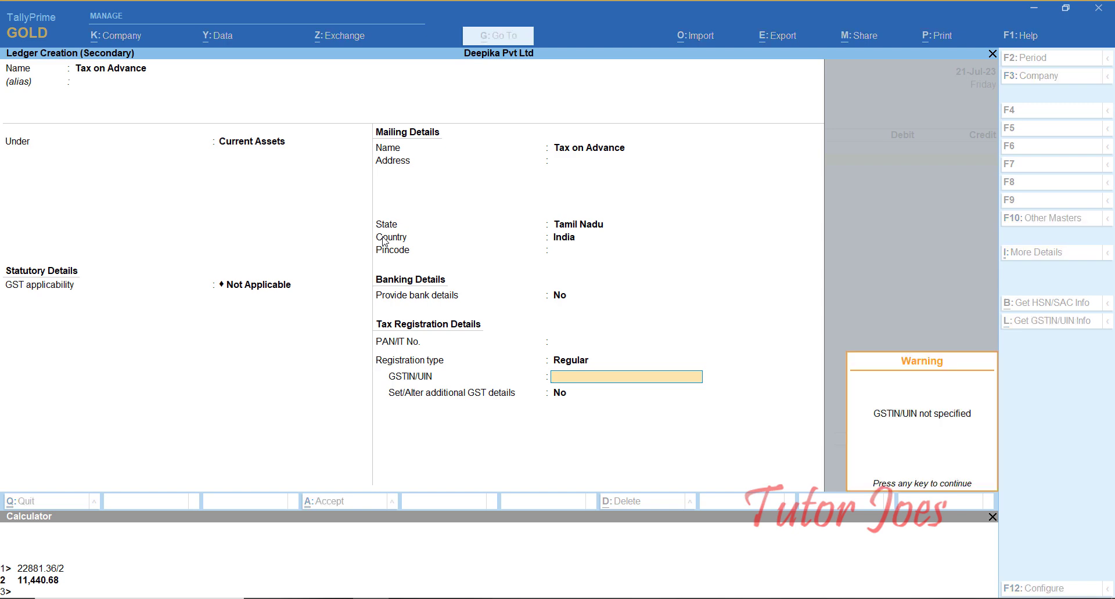
key("Return")
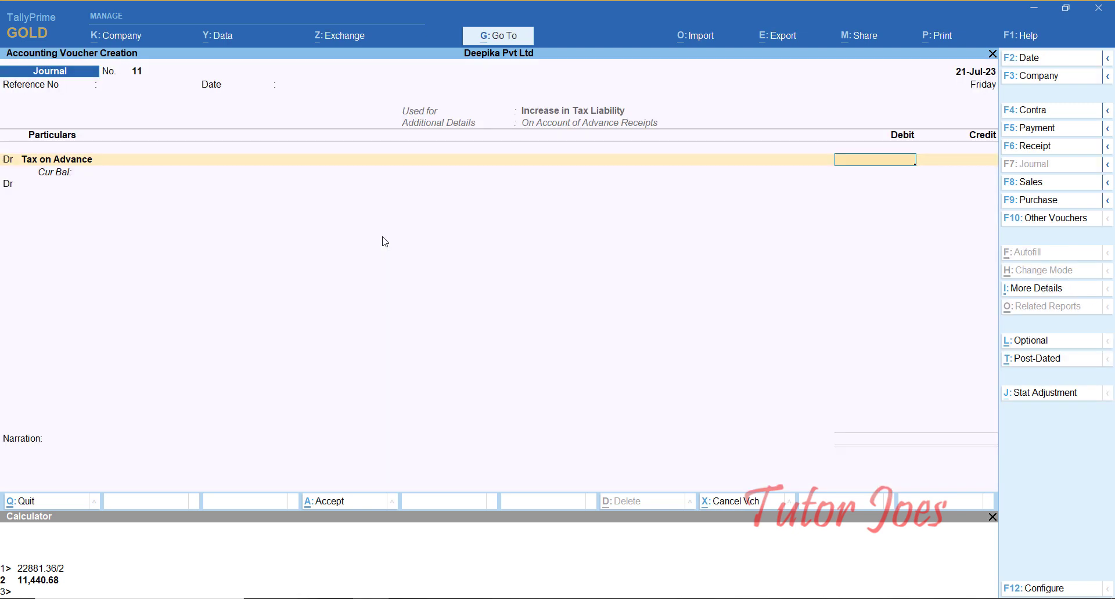
Step: Debit Tax on Advance with 22881.36 and make the next journal line a credit entry
type("22881.36")
key("Return")
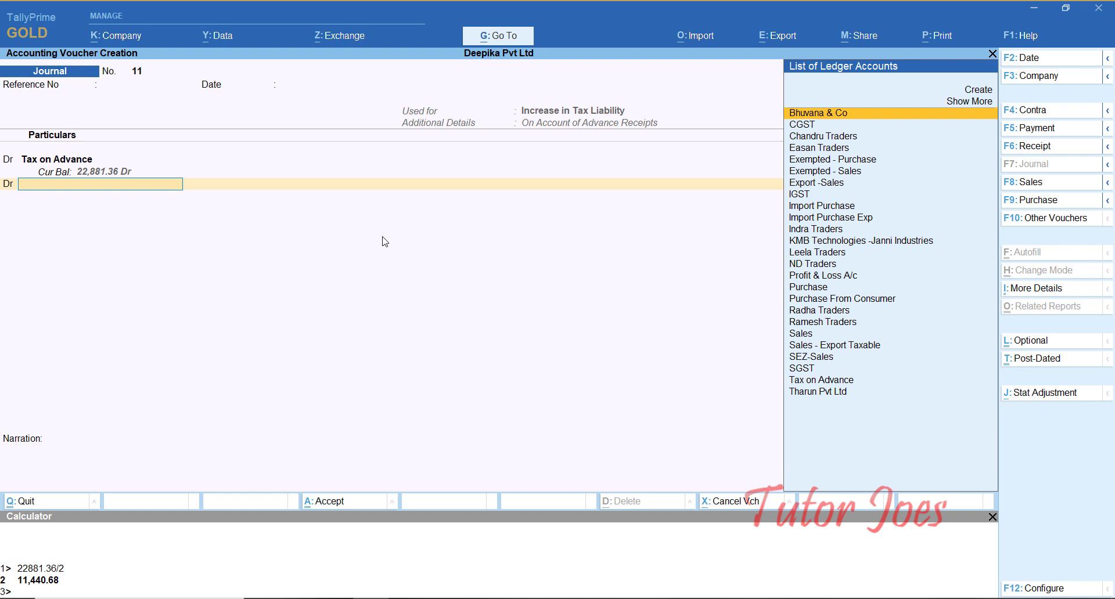
key("BackSpace")
key("c")
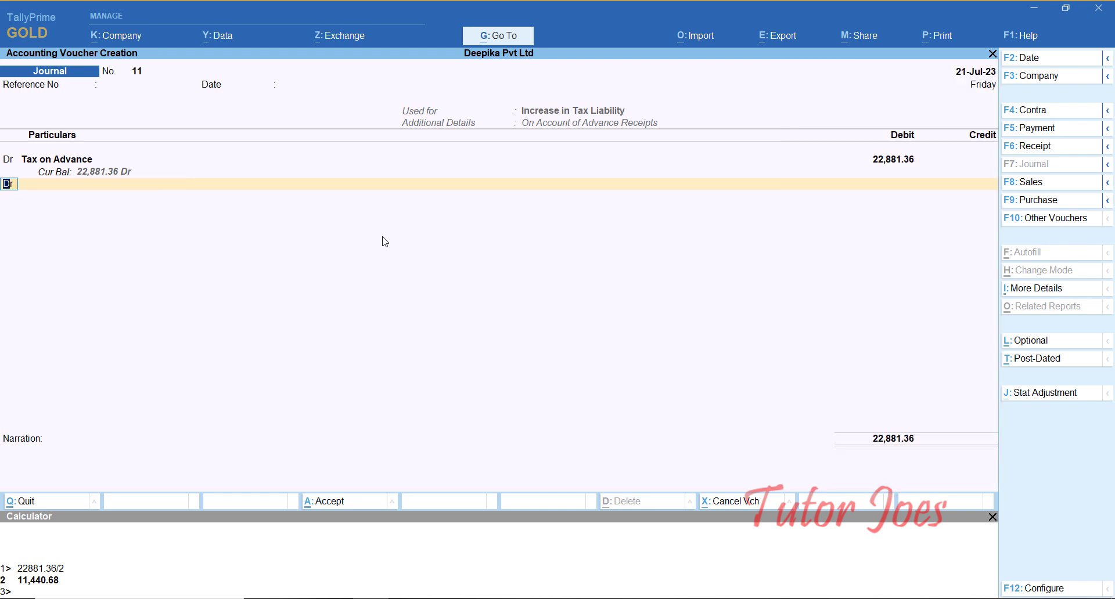
key("Return")
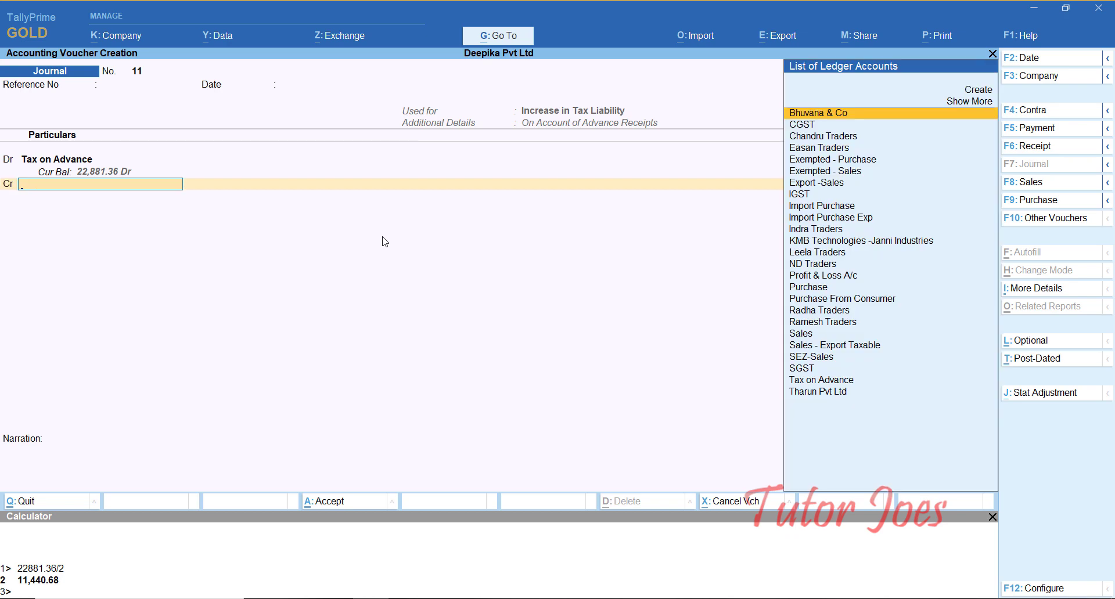
Step: Credit CGST with 11440.68, leaving its GST rate at 0% and the taxable value blank
key("Down")
key("Return")
key("Return")
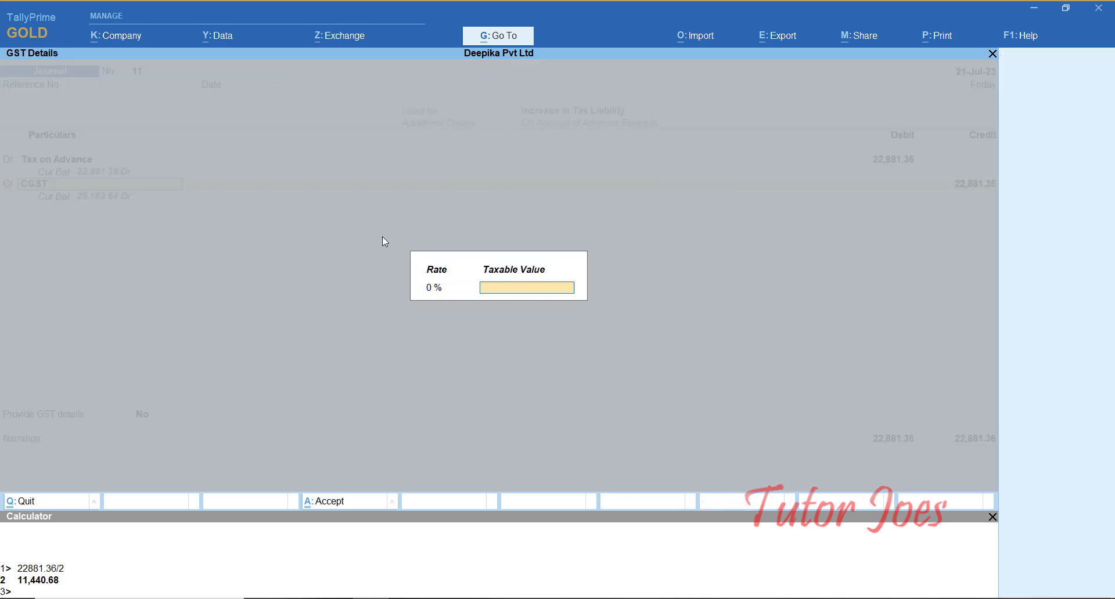
key("Return")
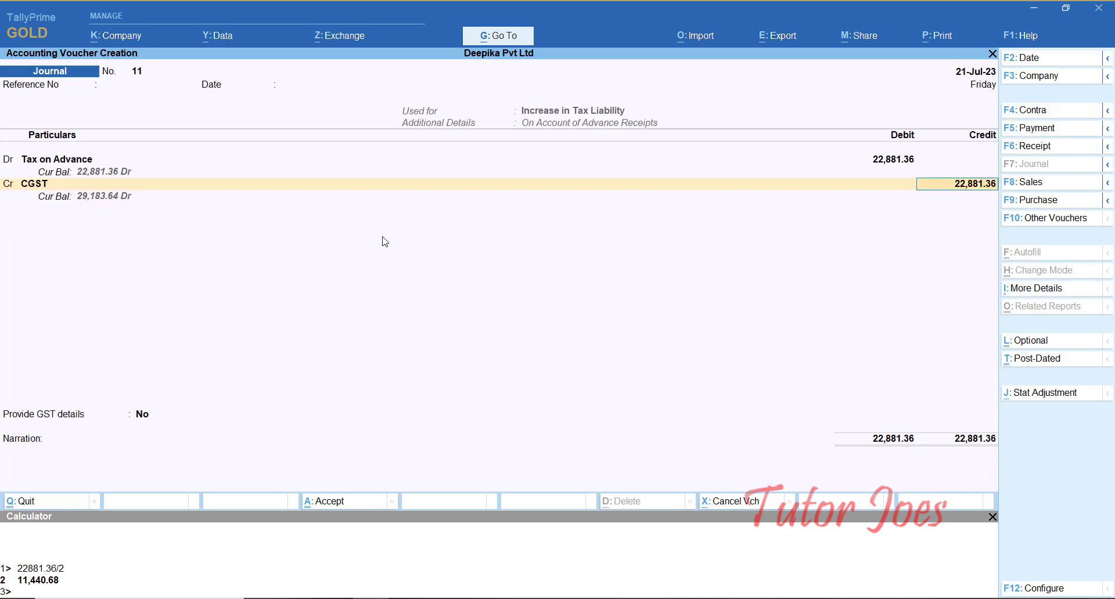
type("11440.68")
key("Return")
key("Return")
Step: Credit SGST with 11,440.68, leaving its GST rate at 0% and the taxable value blank
type("S")
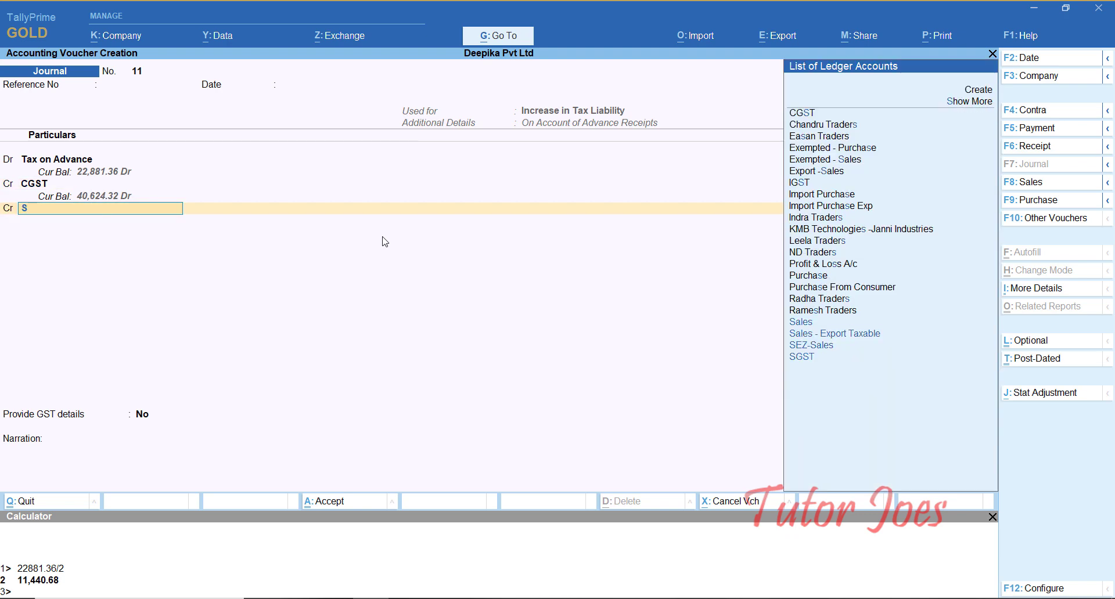
key("Return")
key("Down")
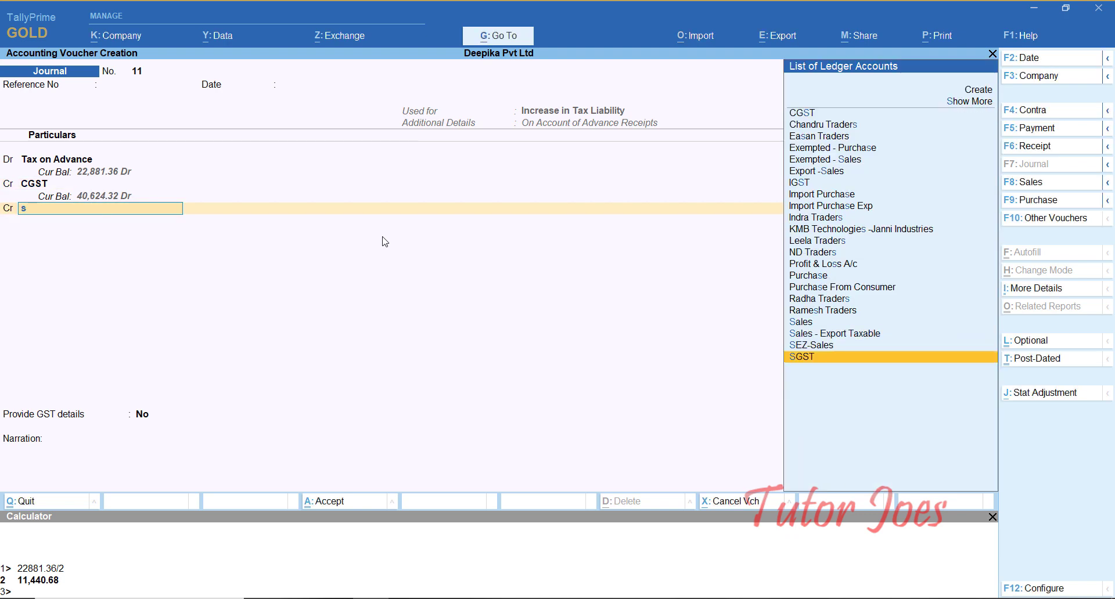
key("Return")
key("Return")
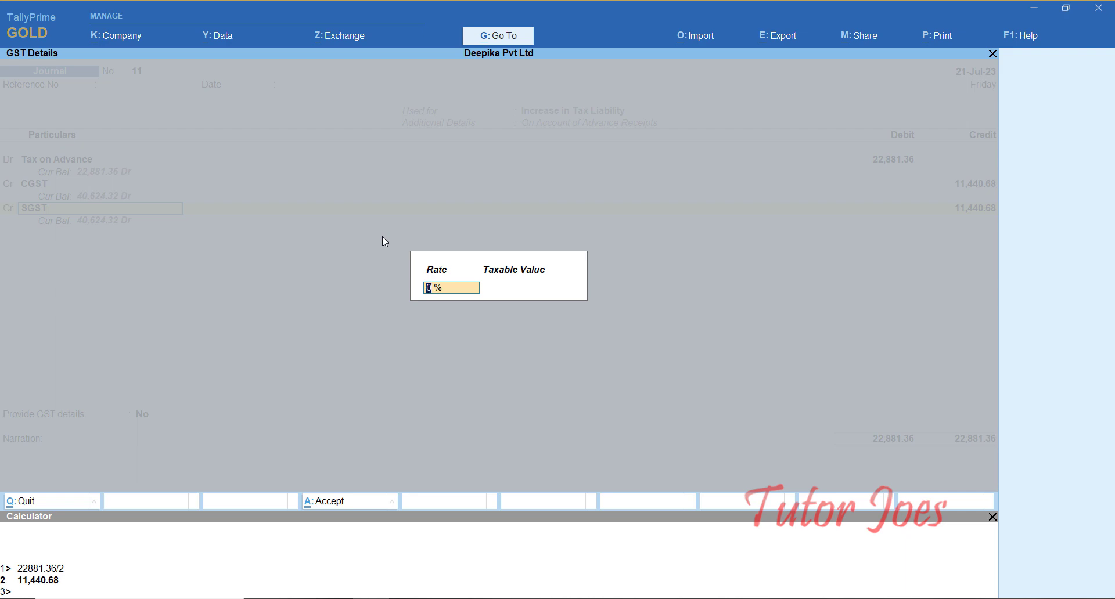
key("Return")
key("Return")
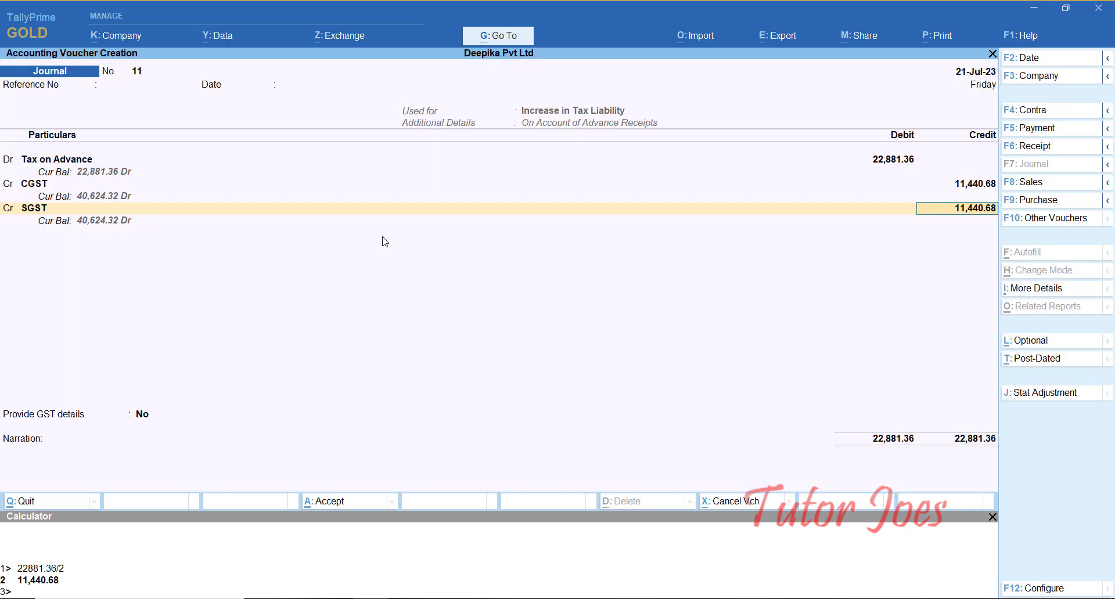
key("Return")
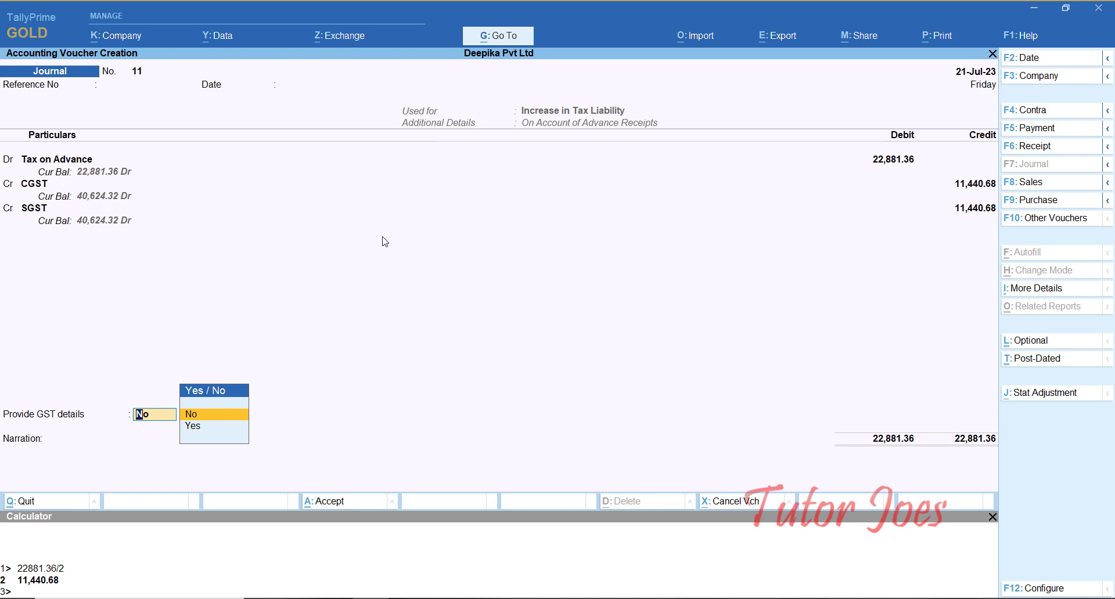
Step: Save the journal with Provide GST details set to No and no narration, and close the calculator
key("Return")
key("Return")
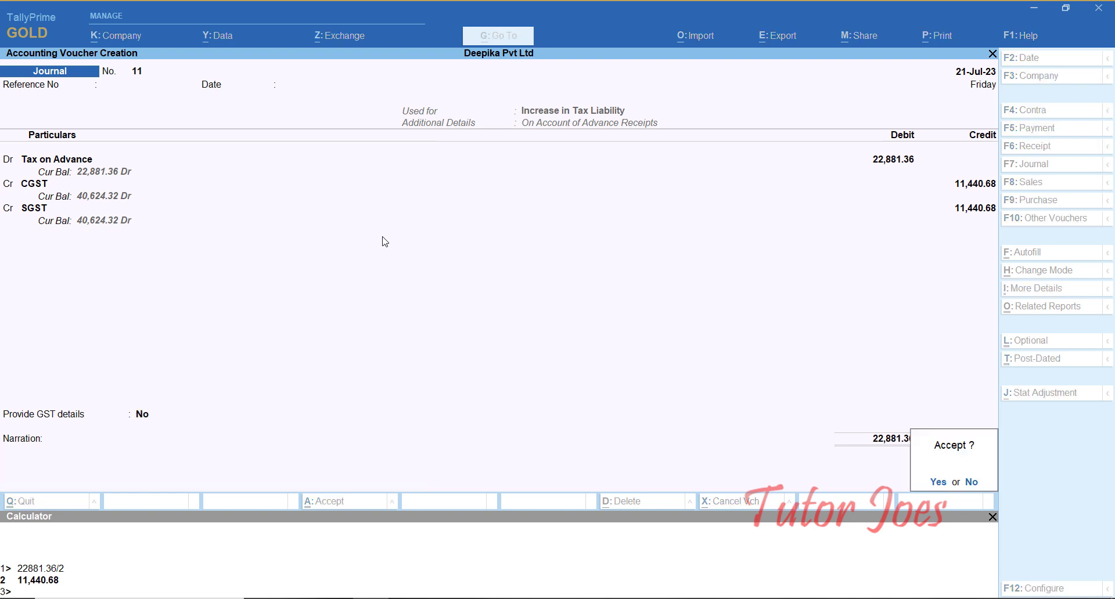
key("Return")
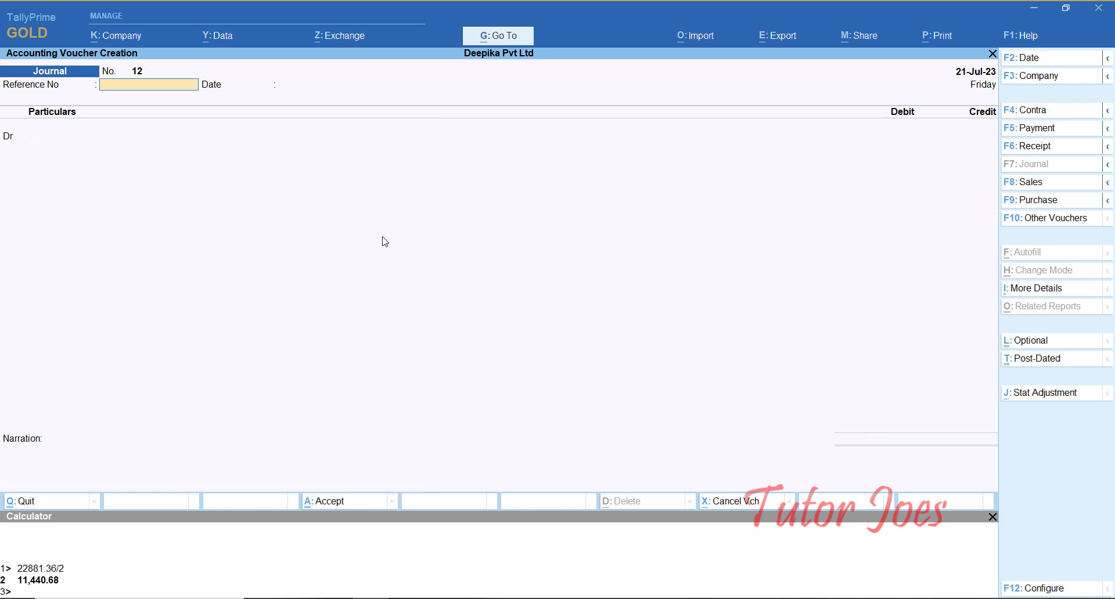
key("ctrl+n")
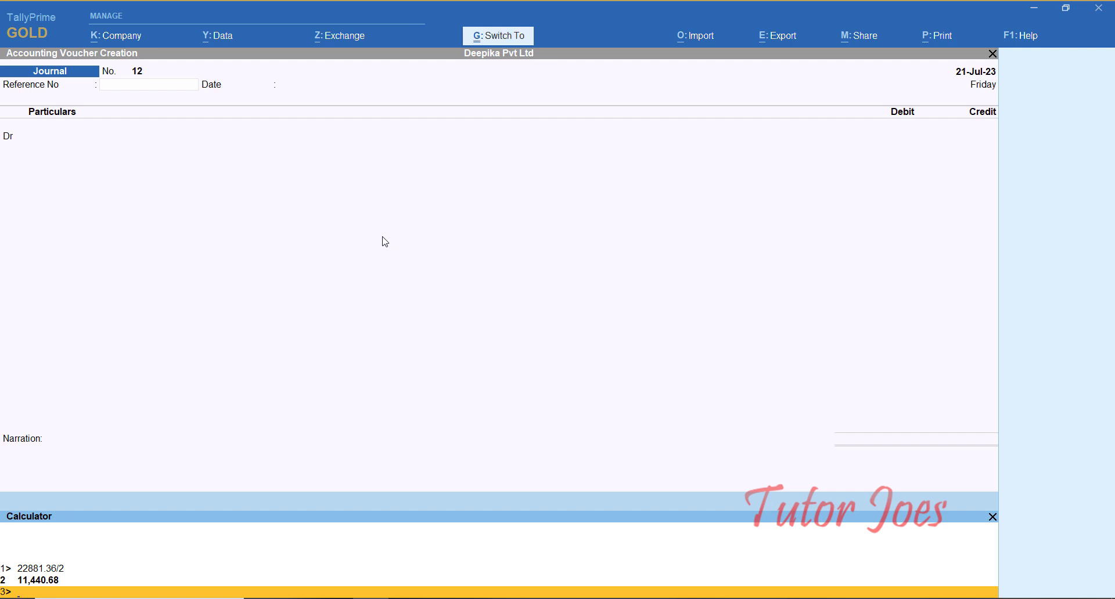
key("ctrl+m")
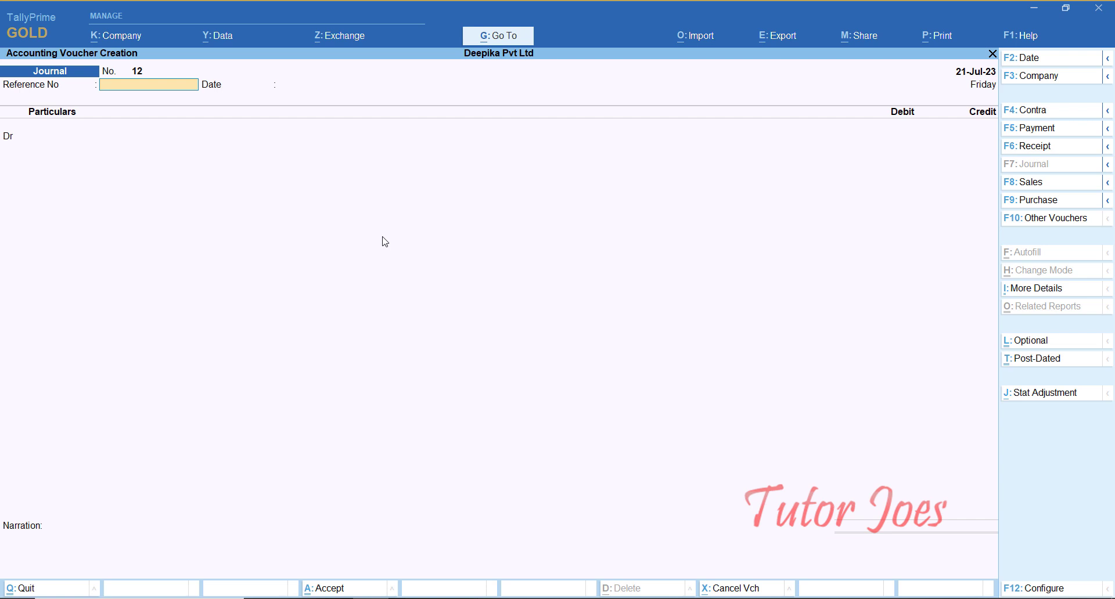
Step: Start a sales voucher dated 1-Aug-23 with reference number SA07 and the same reference date
key("F8")
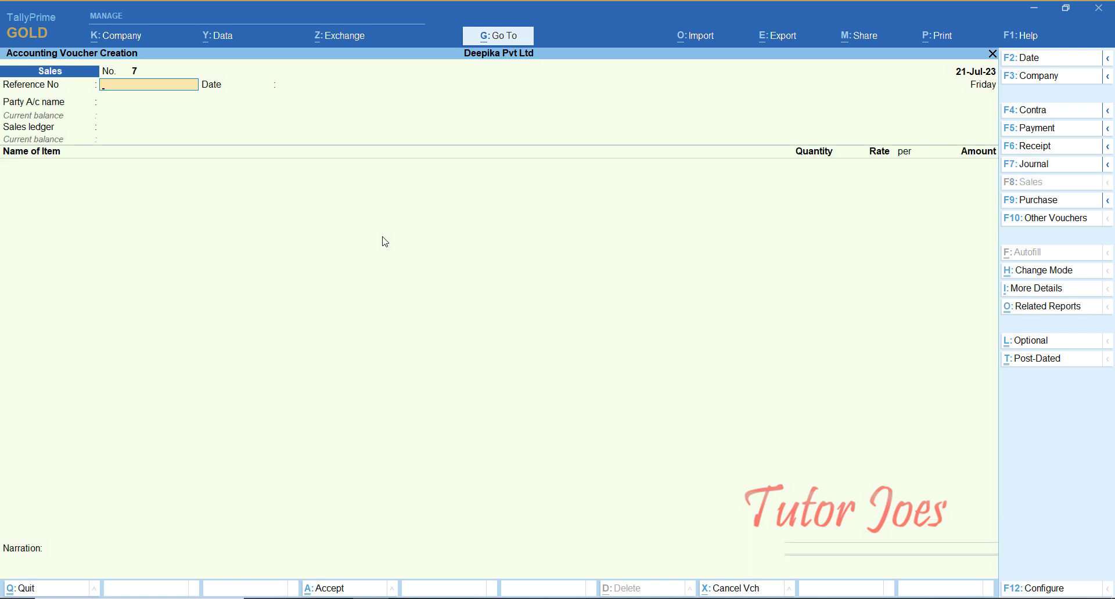
key("F2")
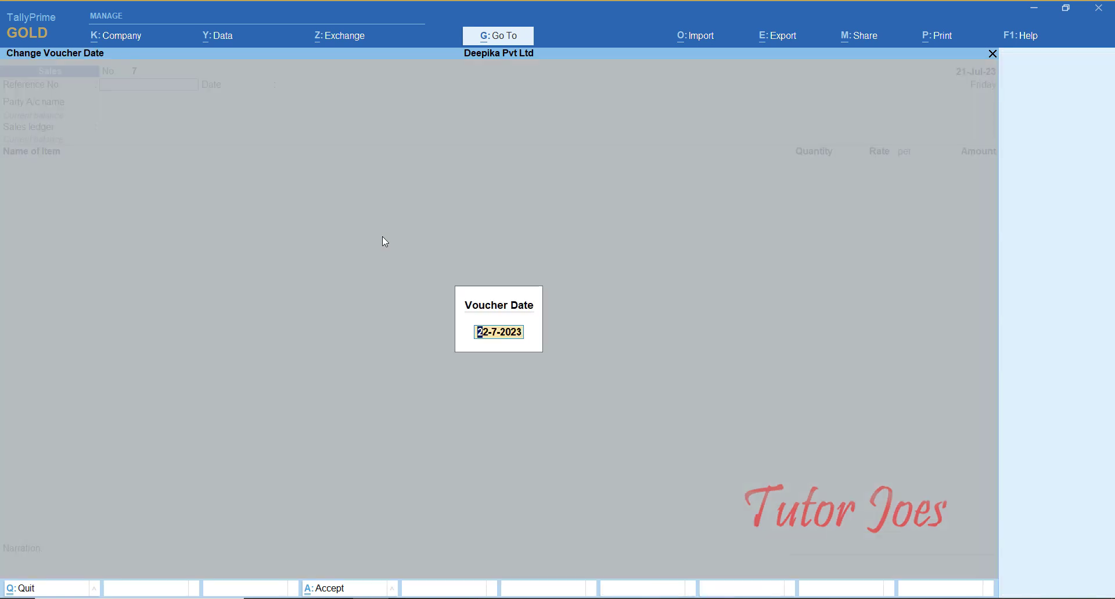
type("1-8")
key("Return")
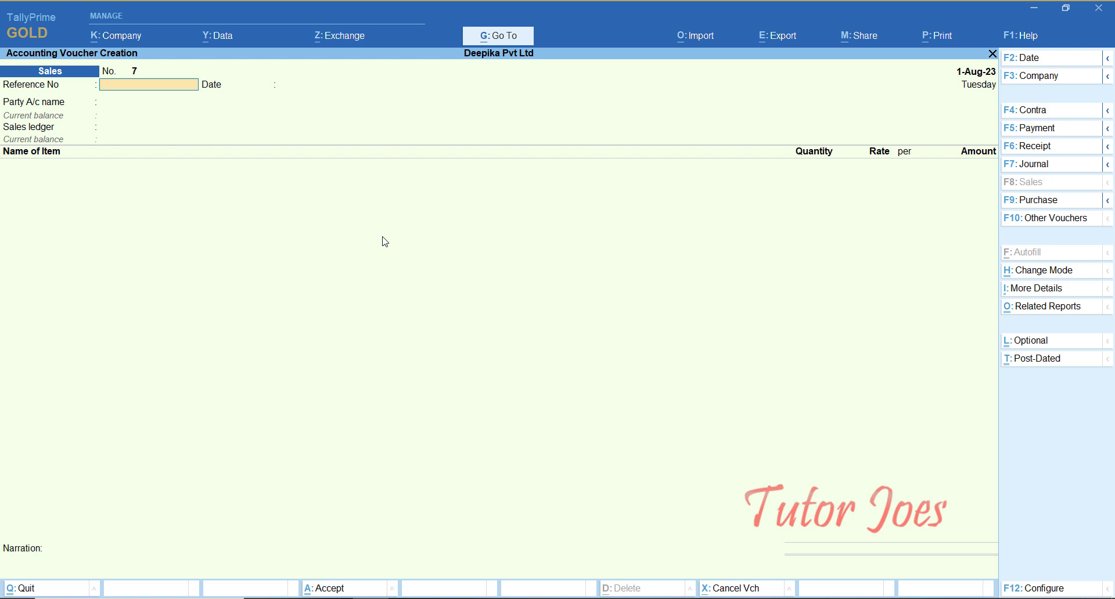
type("SA07")
key("Return")
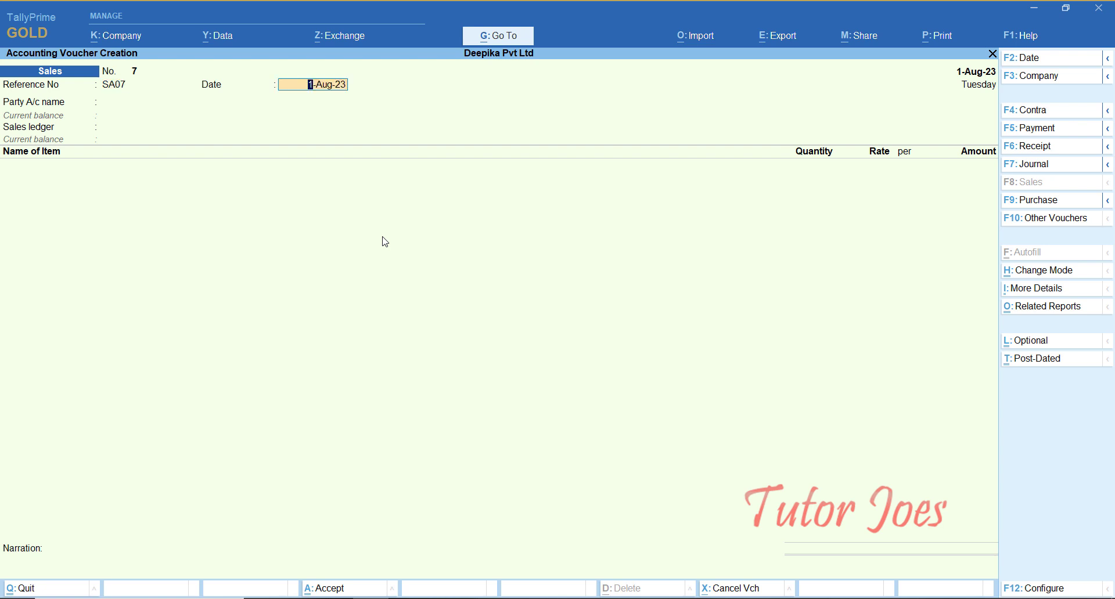
key("Return")
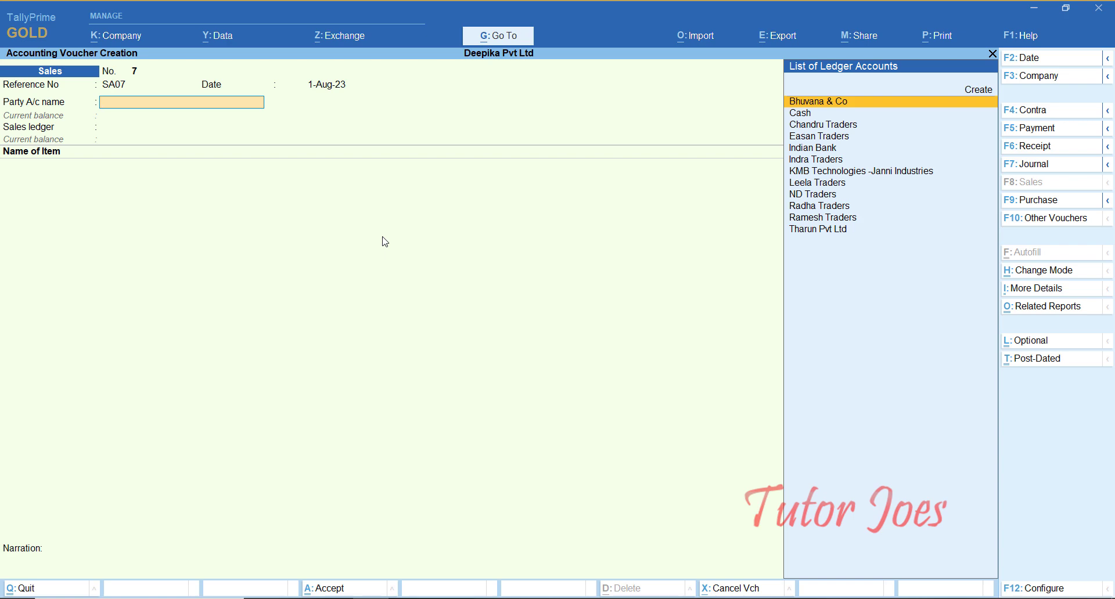
Step: Set Leela Traders as the party with default dispatch and party details, and choose the Sales ledger
type("L")
key("Return")
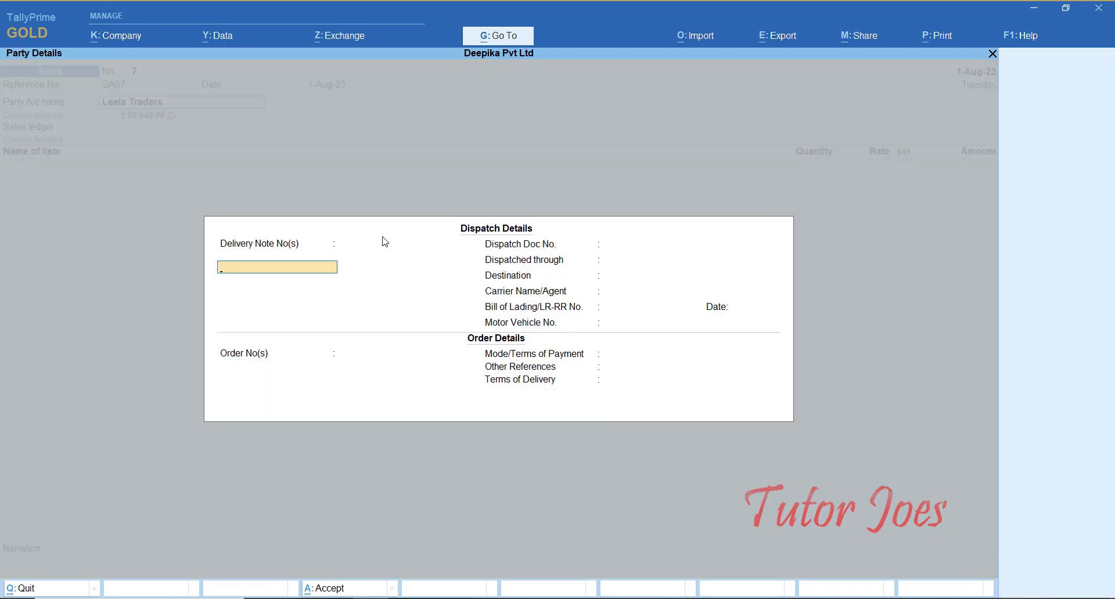
key("ctrl+a")
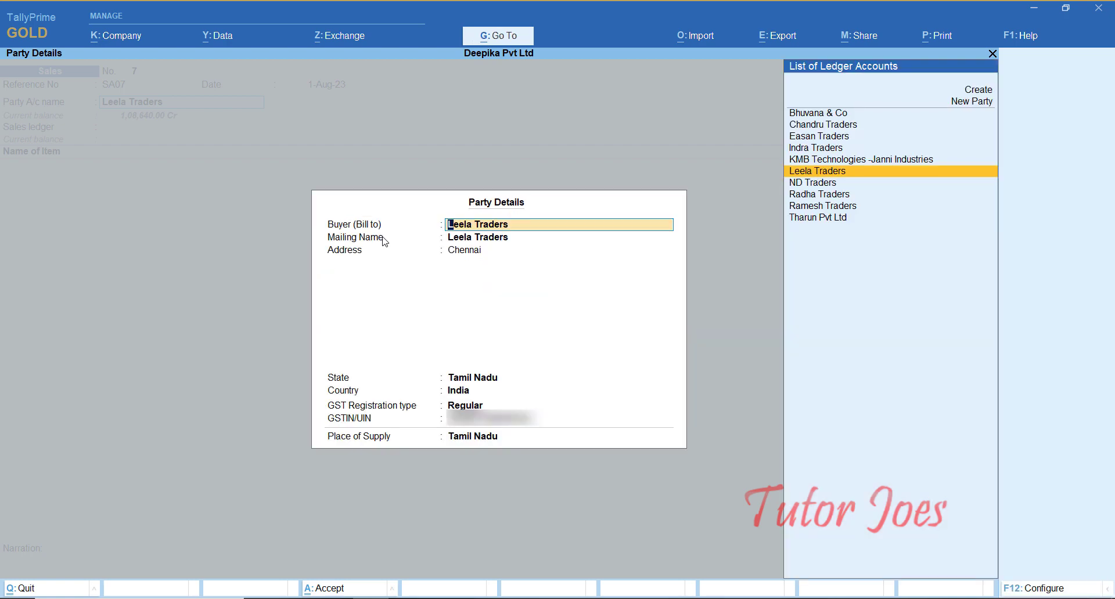
key("ctrl+a")
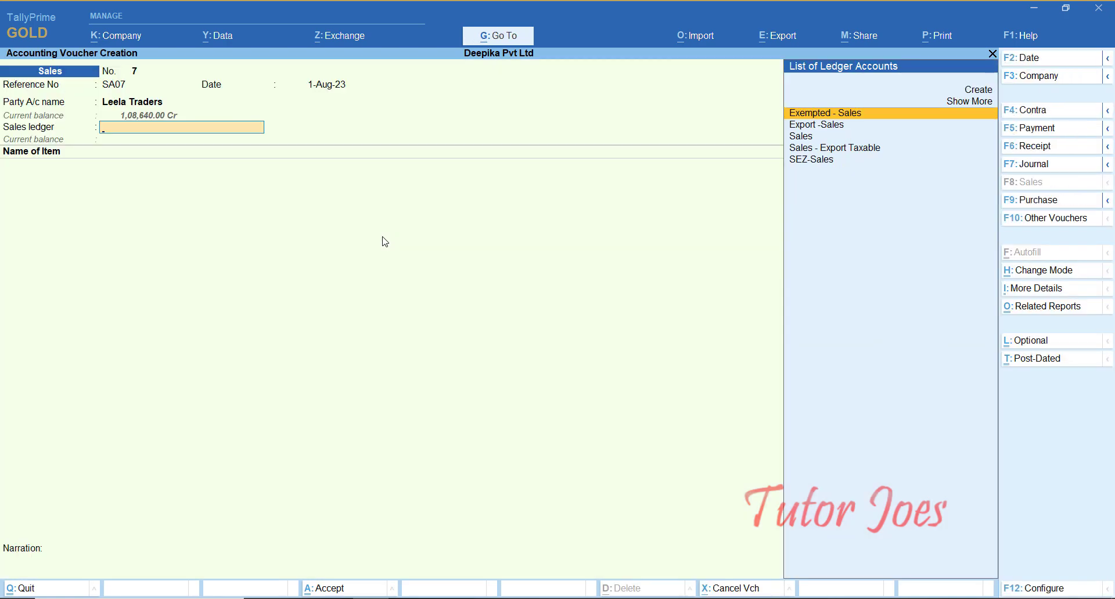
type("SAL")
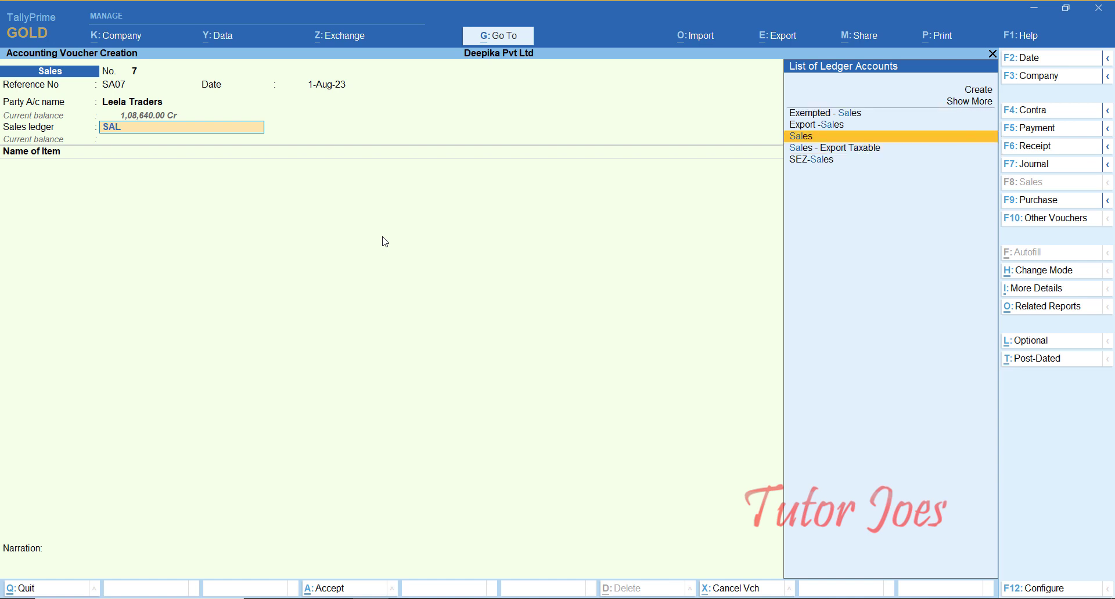
key("Return")
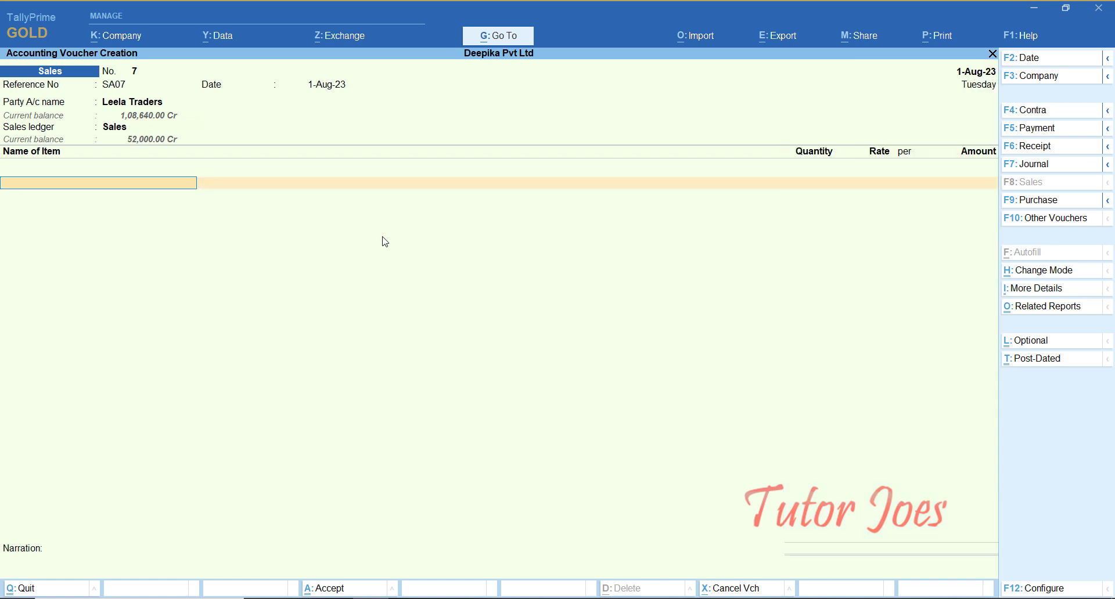
Step: Add the stock item MS Printer to the sales voucher with a quantity of 40 nos
type("P")
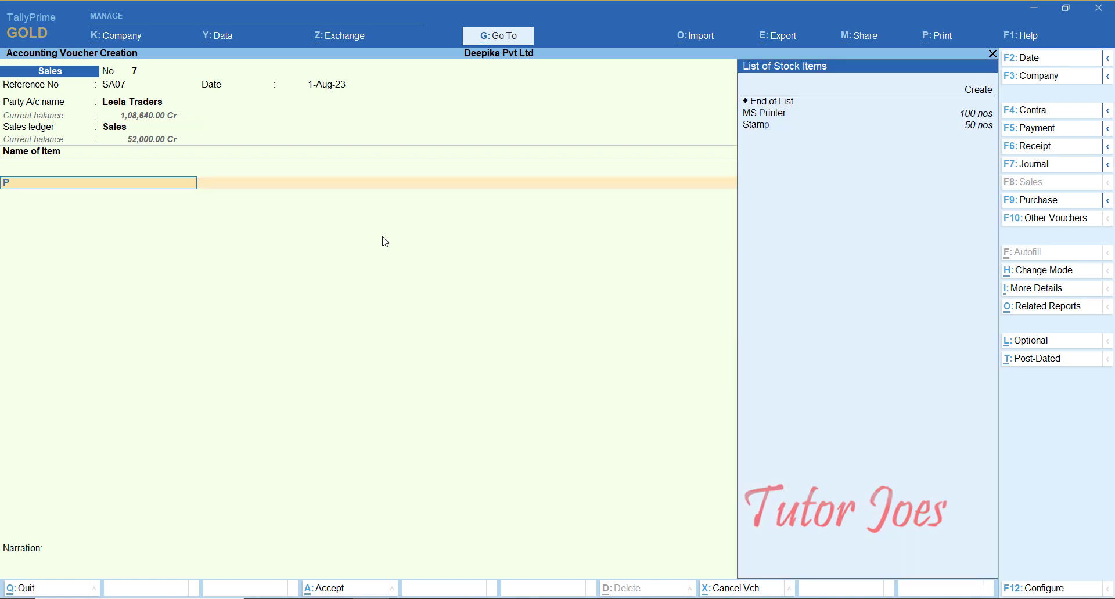
key("Down")
key("Up")
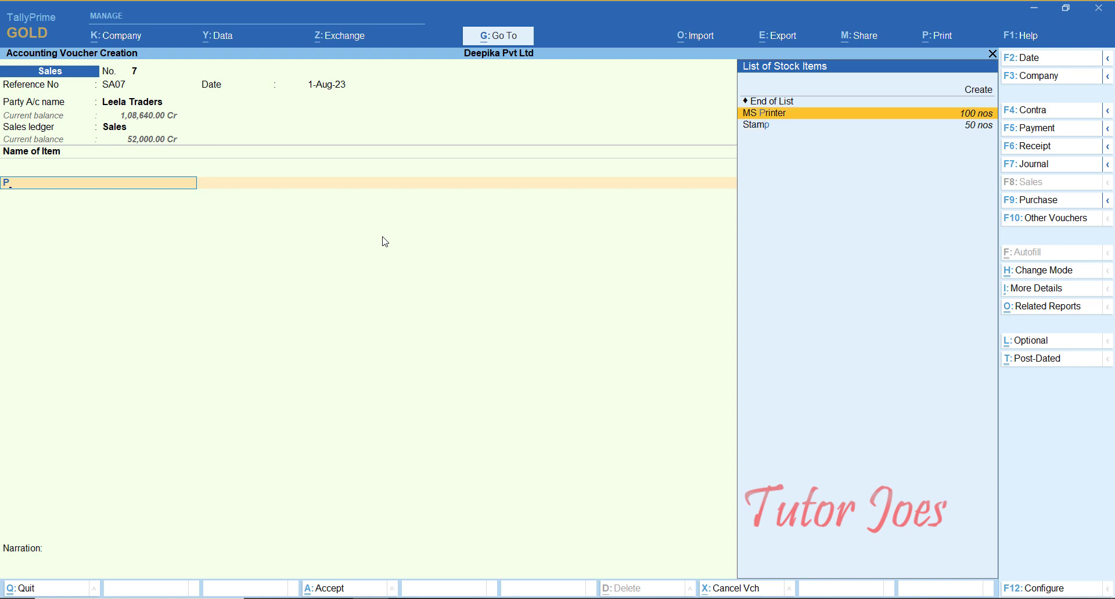
key("Return")
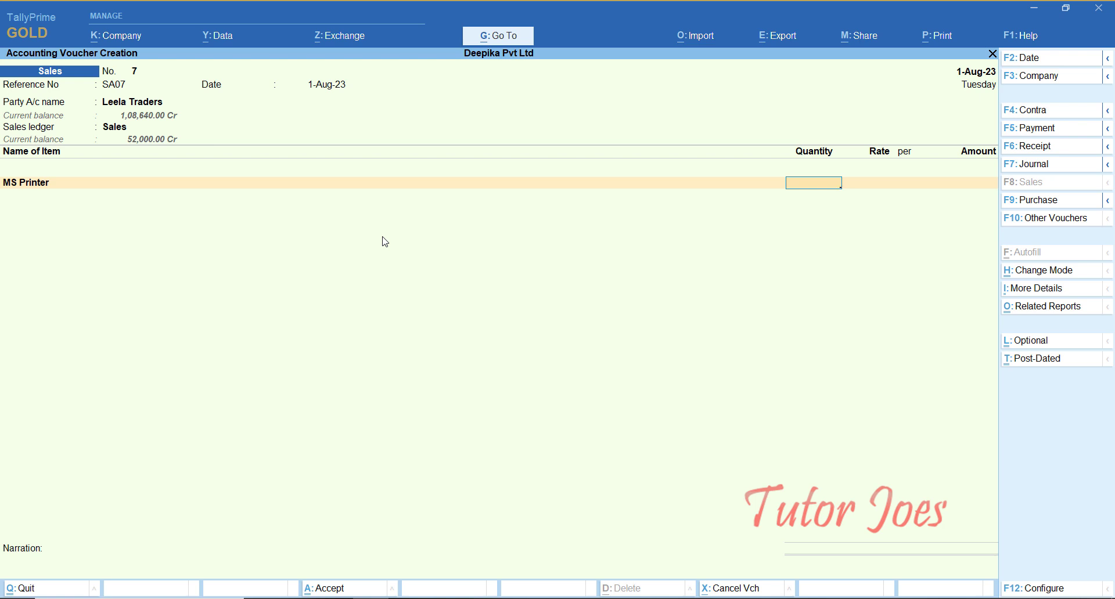
type("40")
key("Return")
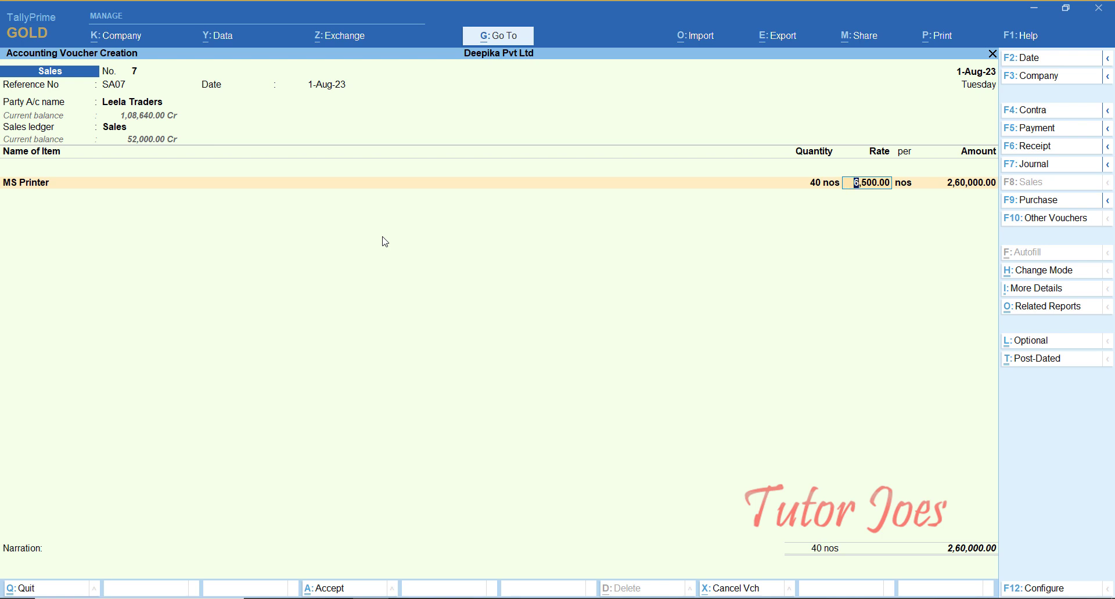
Step: Keep the rate of 6,500.00 per nos for MS Printer and end the stock item list
key("Return")
key("Return")
key("Return")
key("Return")
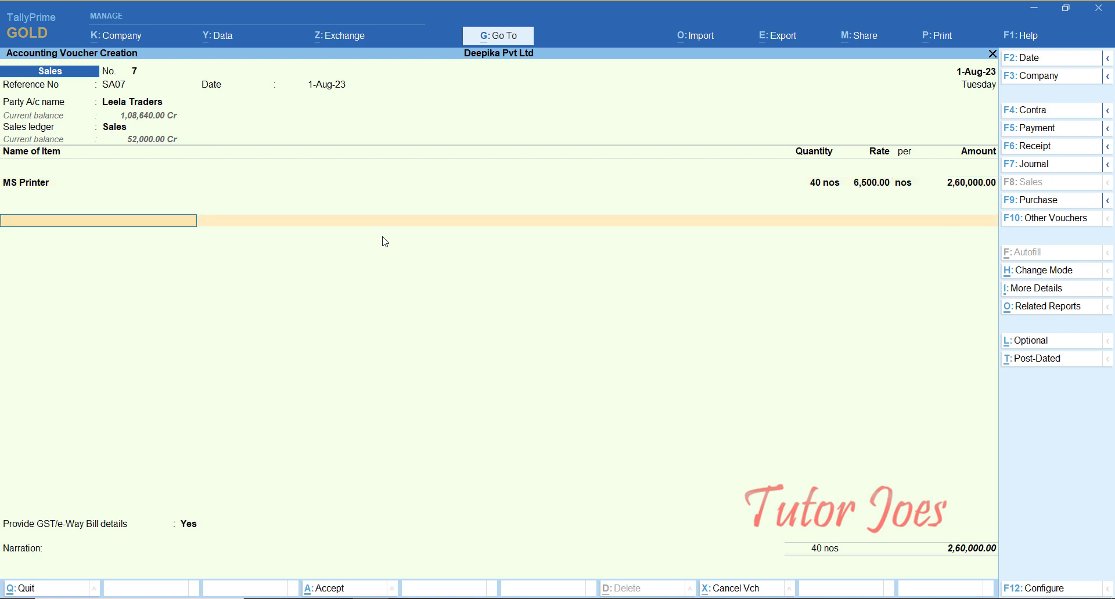
Step: Add the CGST and SGST ledgers to the sales voucher with their automatically calculated amounts
type("C")
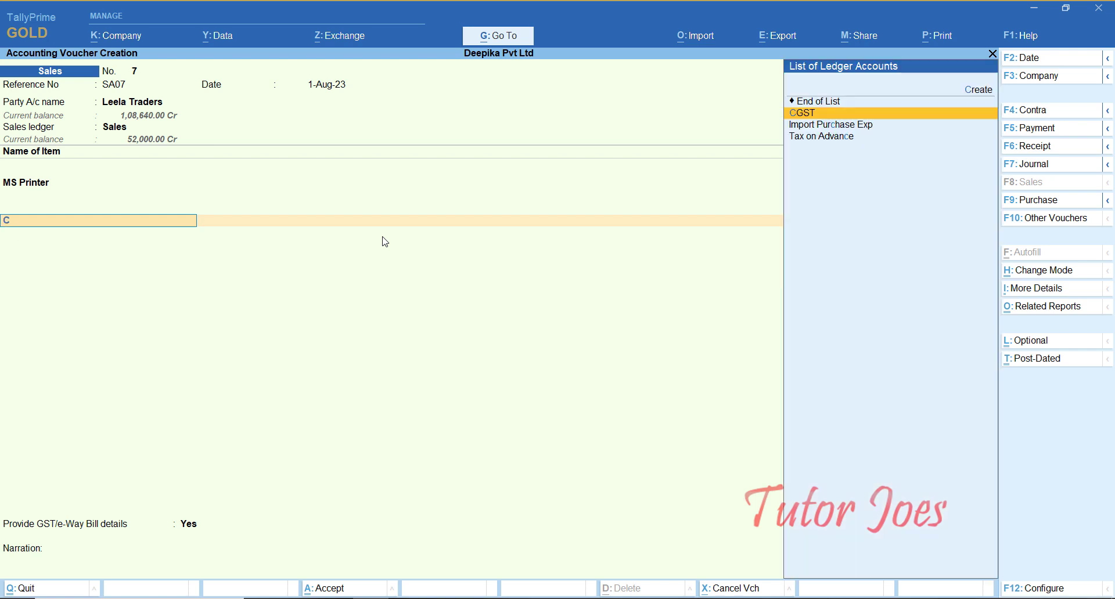
type("G")
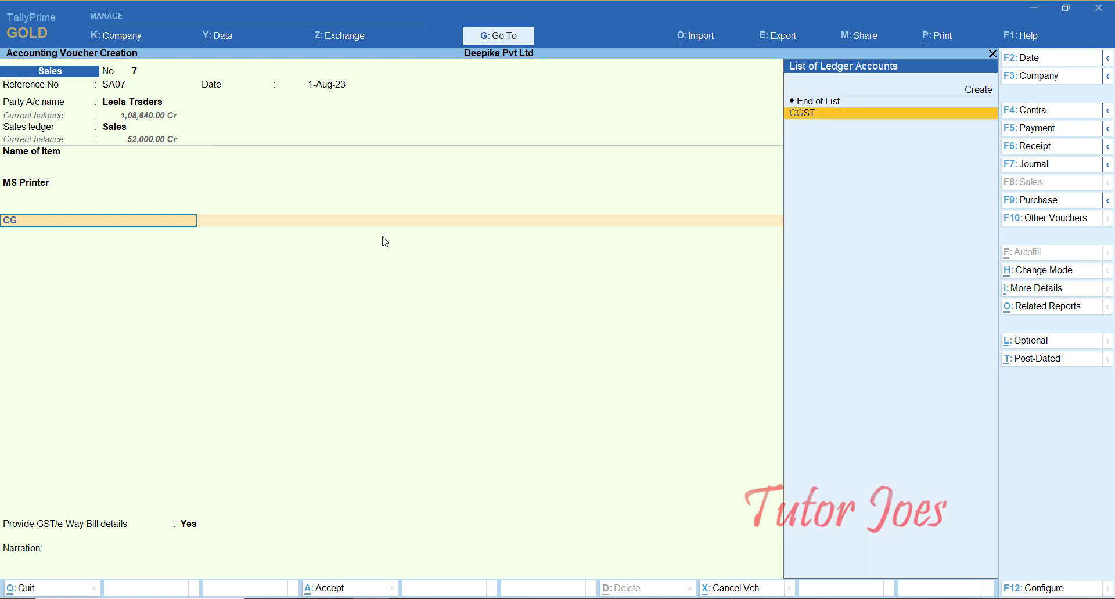
key("Return")
key("Return")
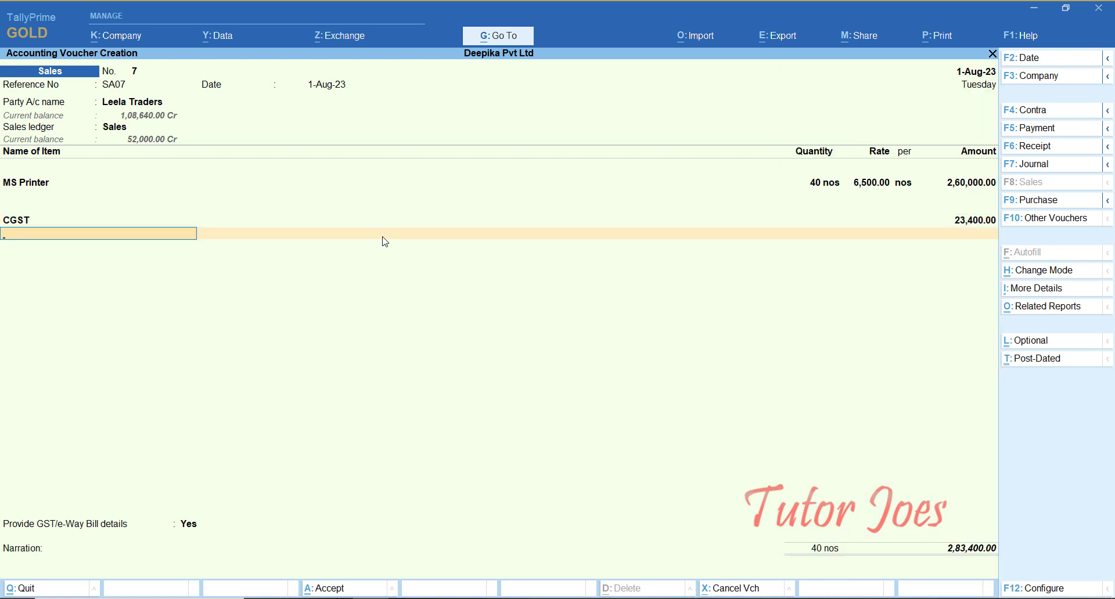
type("S")
key("Down")
key("Return")
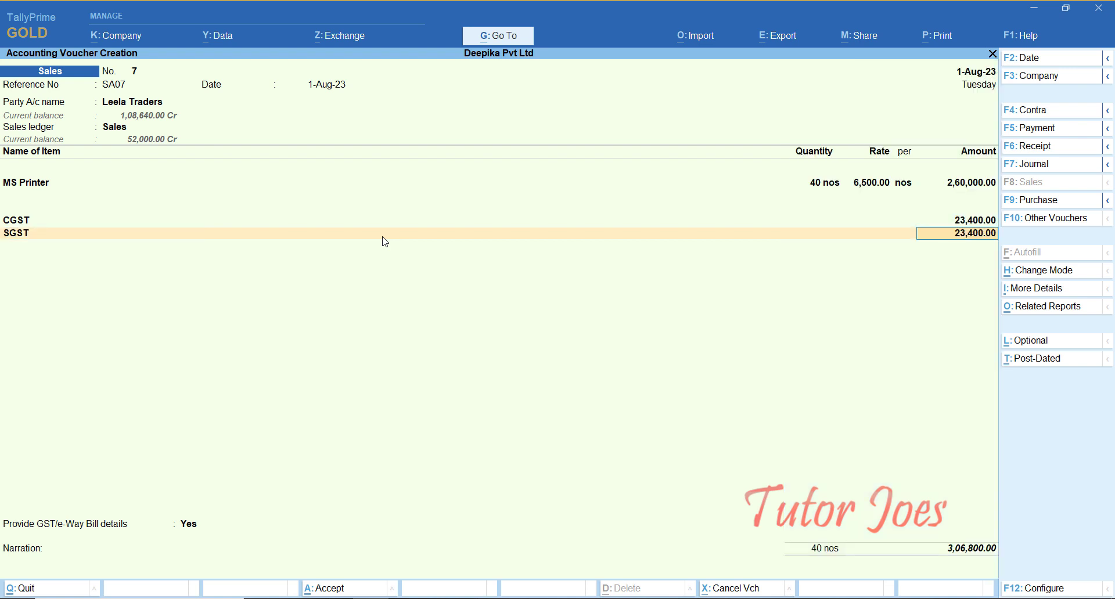
key("Return")
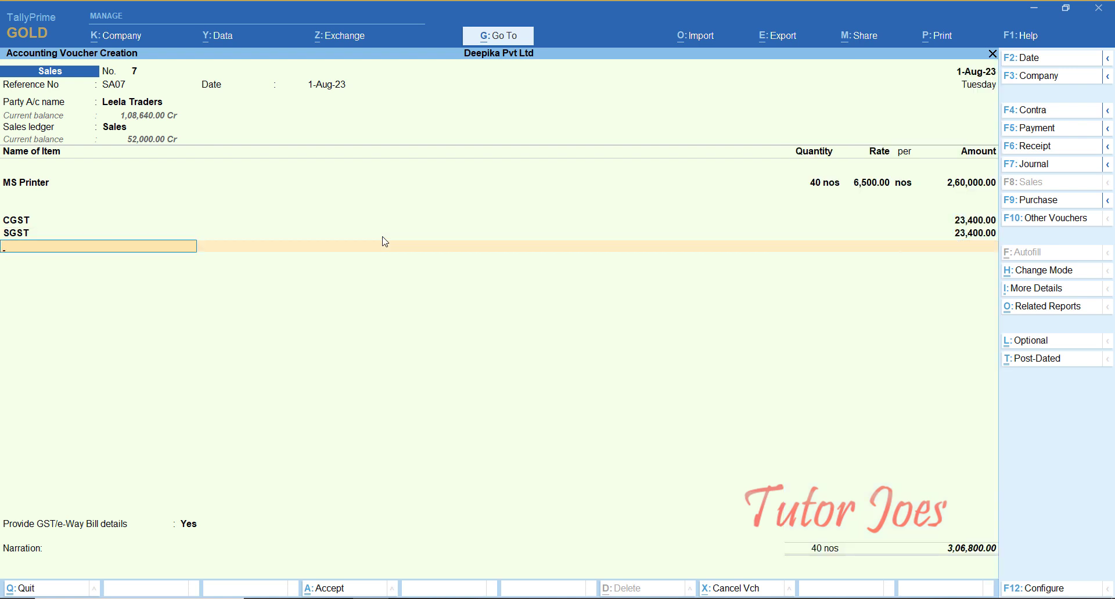
Step: End the ledger list and set Provide GST/e-Way Bill details to No
key("Return")
key("Up")
key("Return")
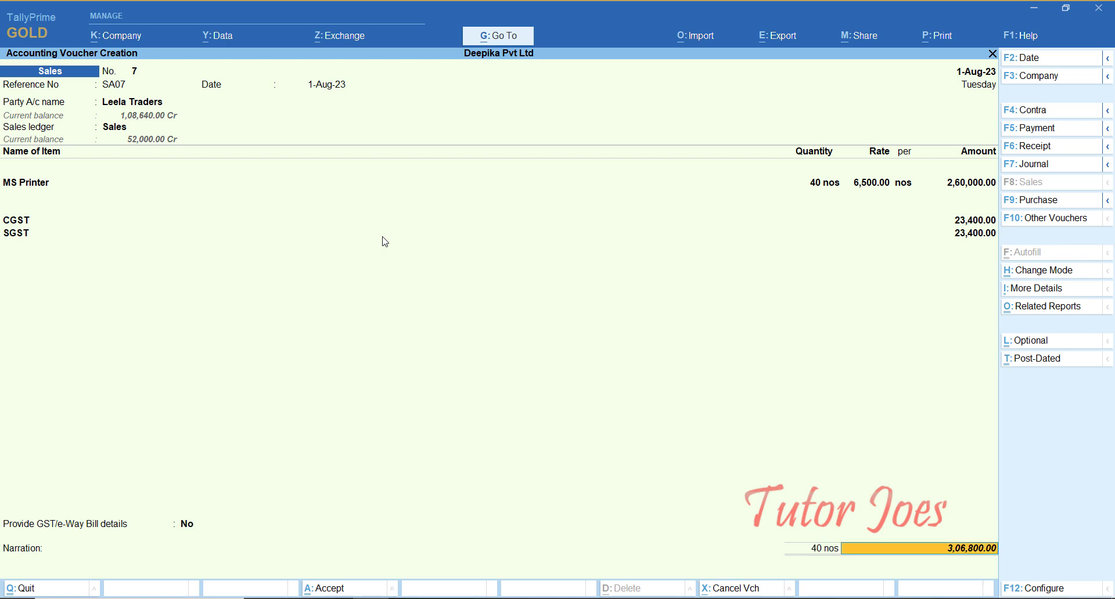
key("Return")
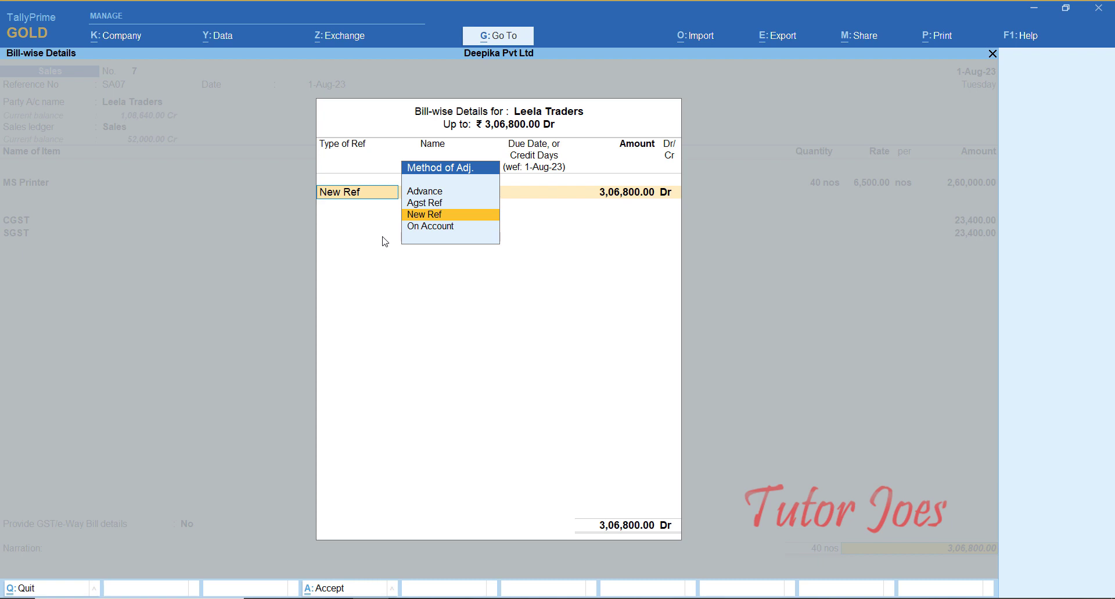
Step: Allocate 1,00,000 Dr of the bill-wise amount as Agst Ref to the pending advance ADV02
key("Up")
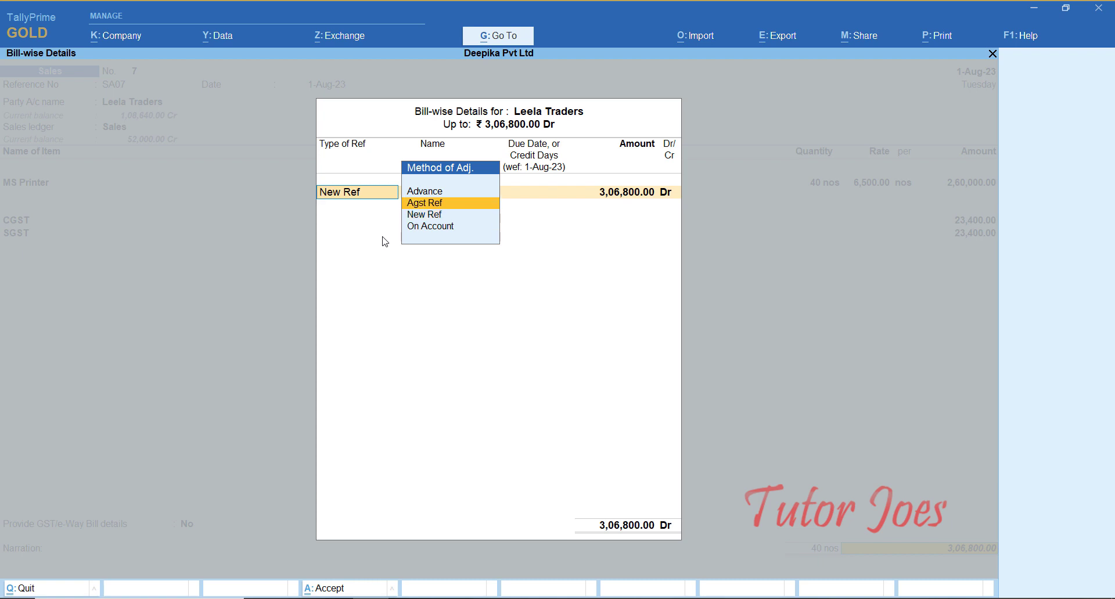
key("Return")
key("Down")
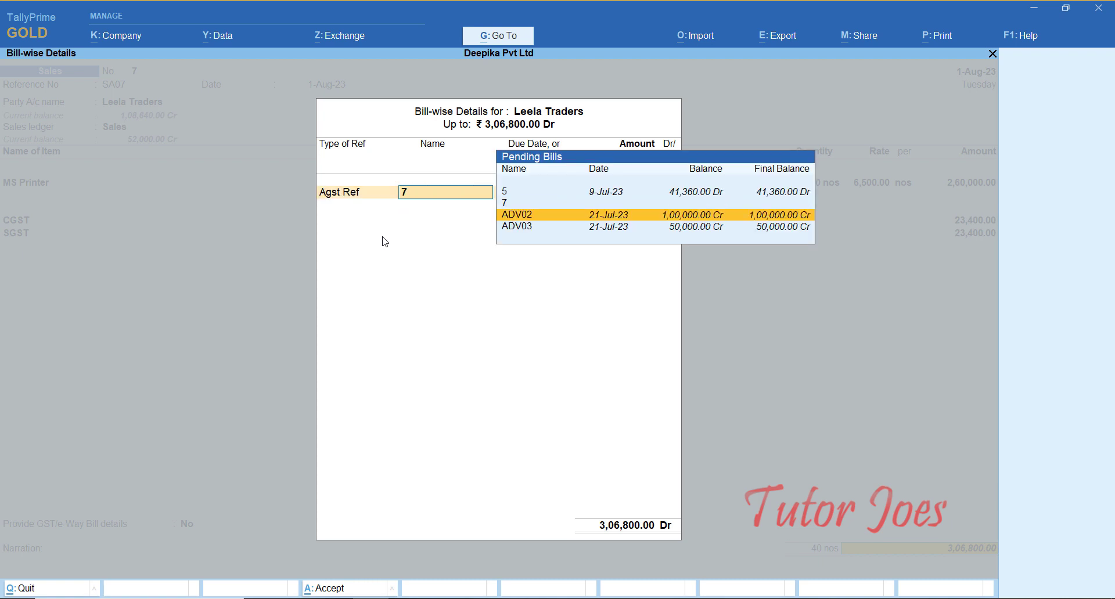
key("Return")
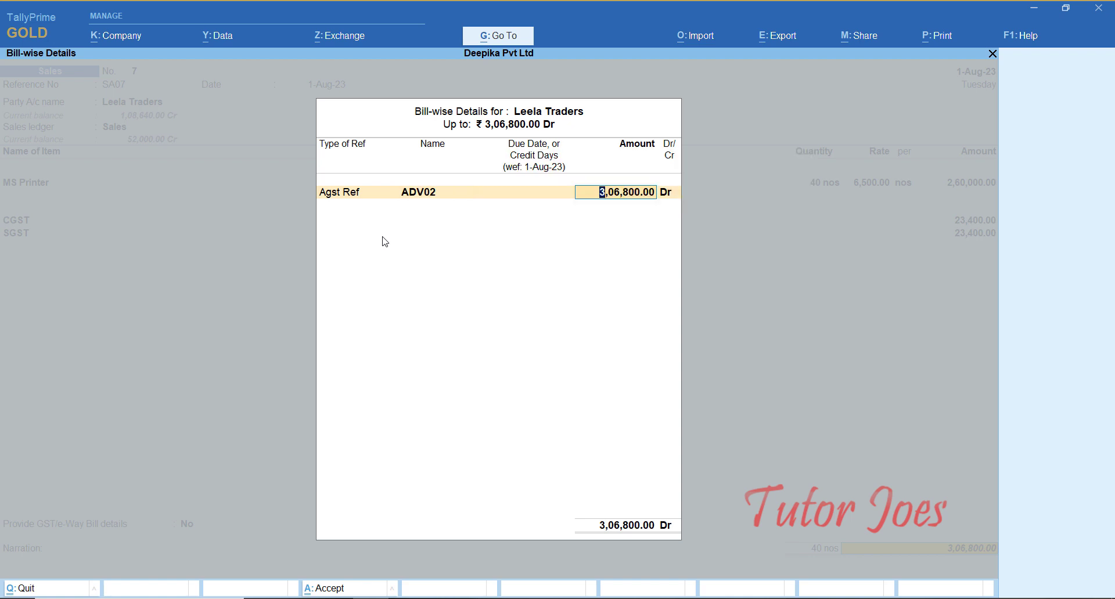
type("100000")
key("Return")
key("Return")
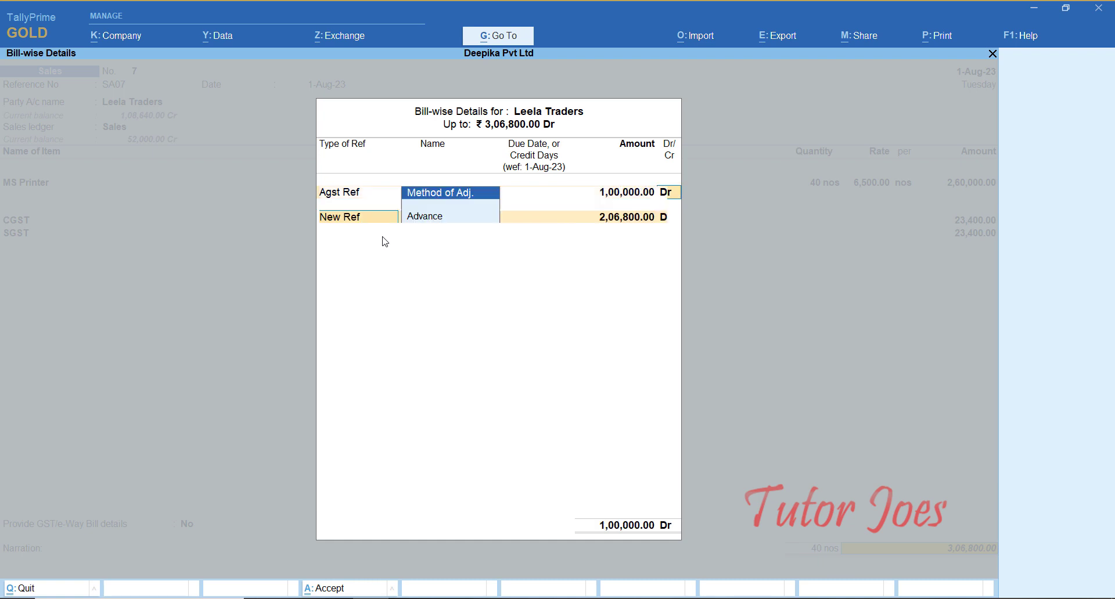
Step: Allocate the remaining 2,06,800.00 Dr to a New Ref named SA07 and accept the bill-wise details
key("Return")
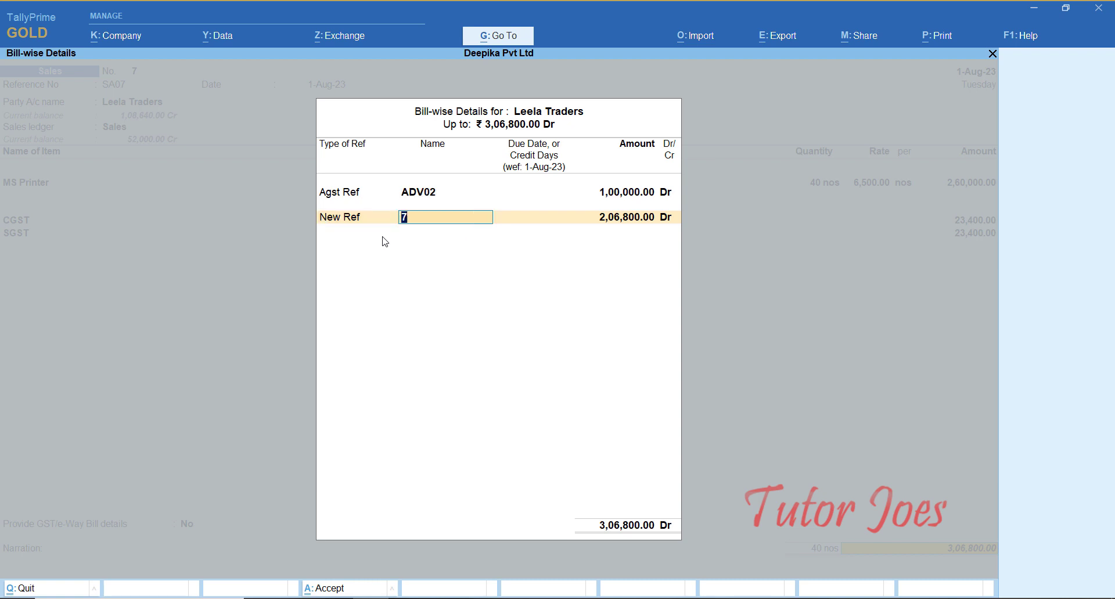
type("SA07")
key("Return")
key("Return")
key("Return")
key("Return")
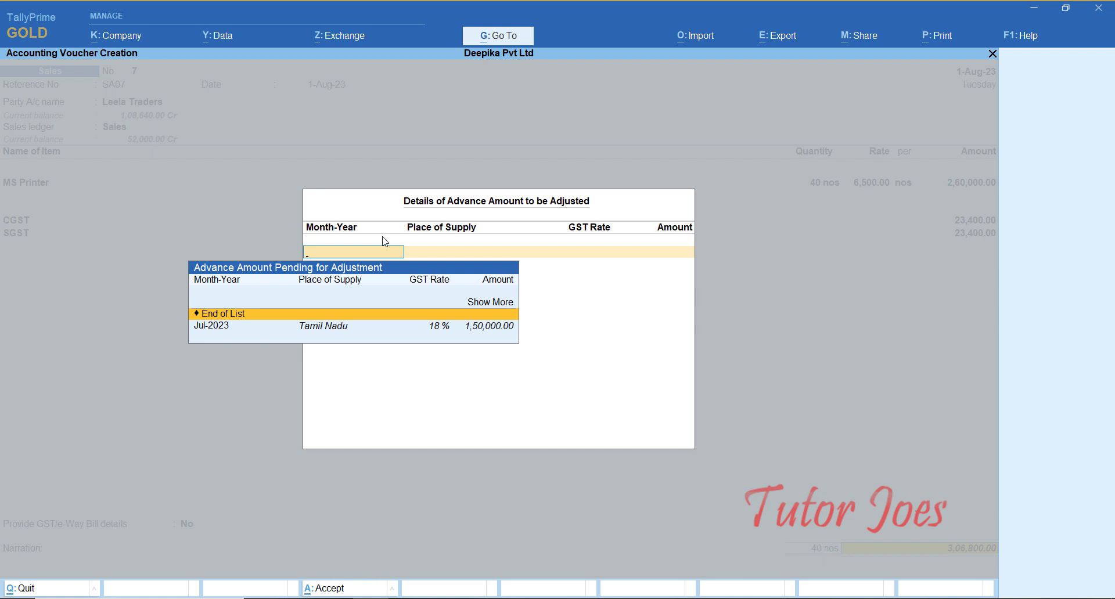
Step: Adjust 1,00,000 of the Jul-2023 Tamil Nadu advance at 18 % GST against this sale
key("Down")
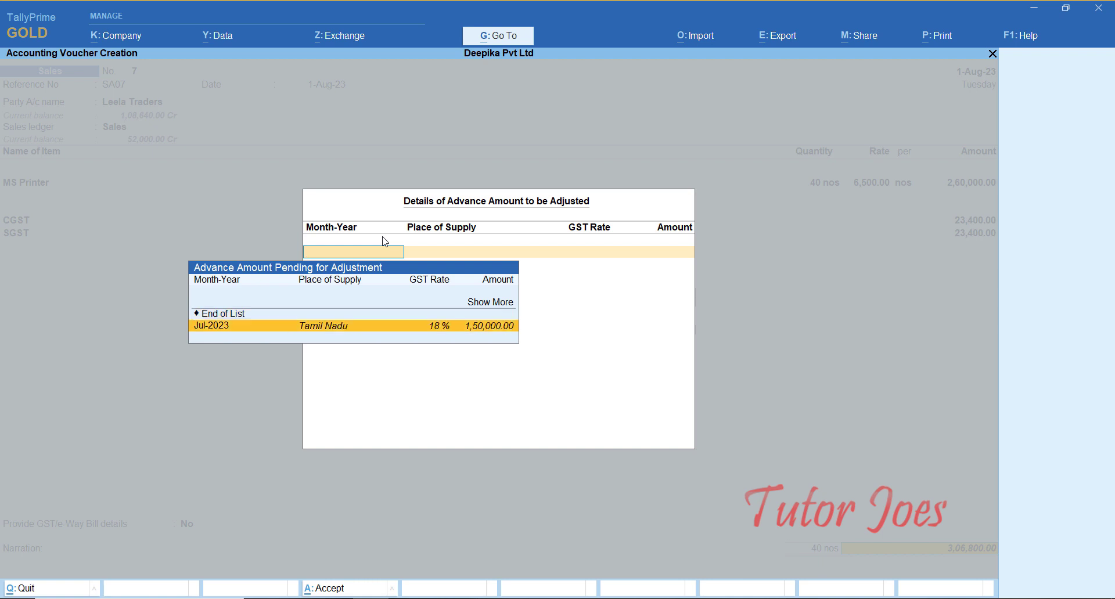
key("Return")
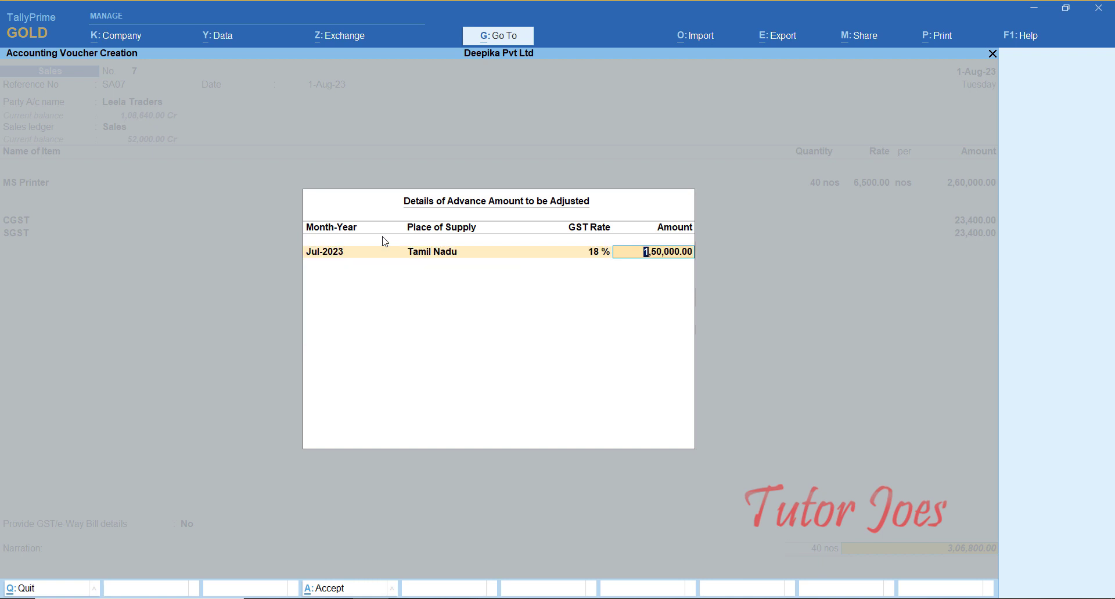
type("100000")
key("Return")
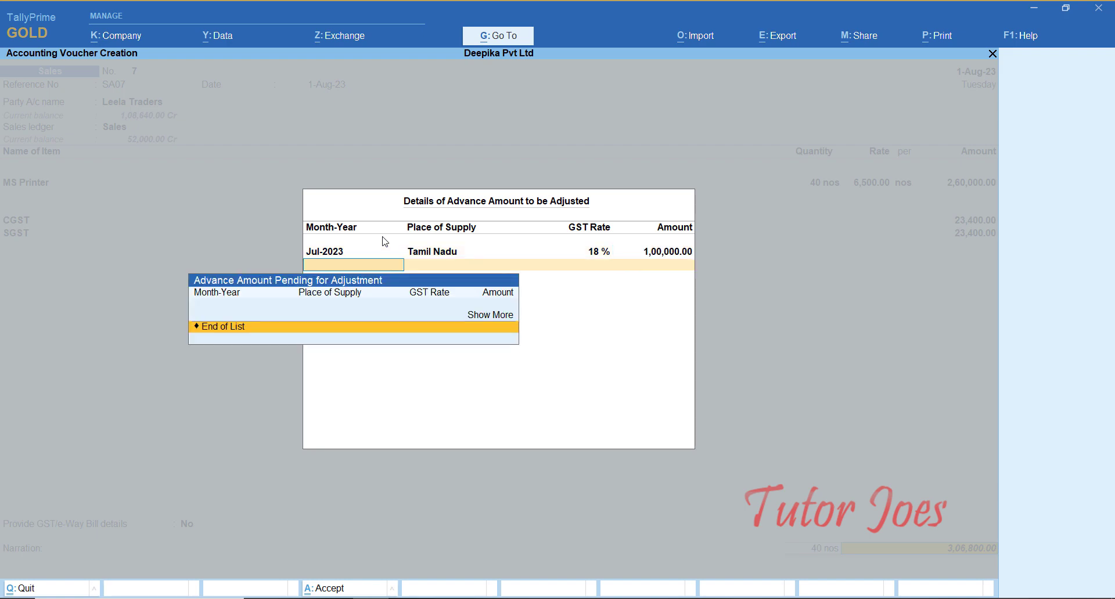
key("Return")
Step: Save the sales voucher without a narration and decline sending its details for e-Way Bill generation
key("Return")
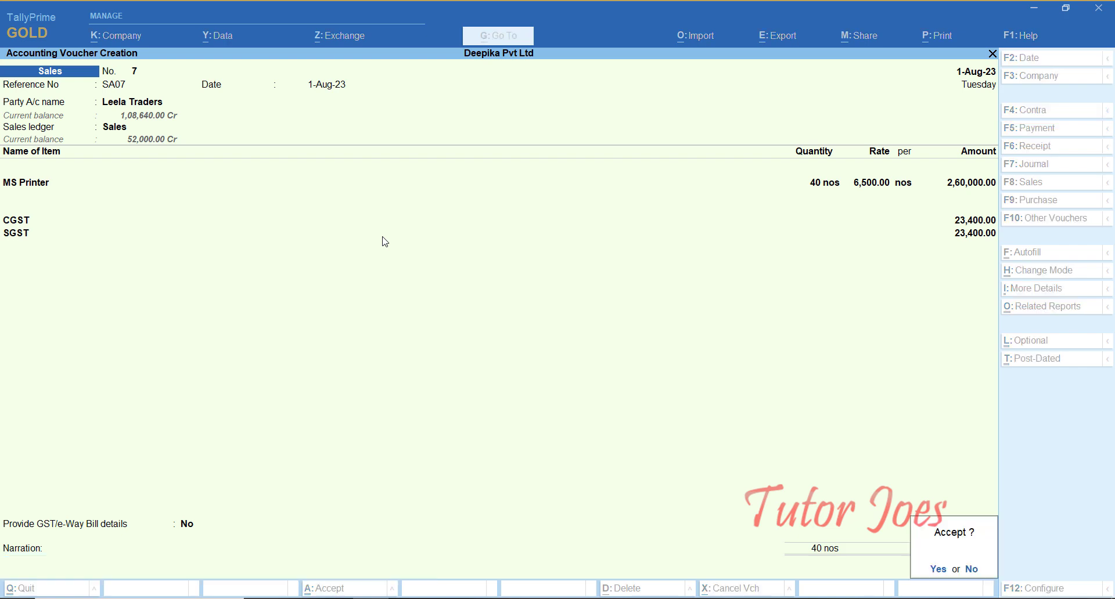
key("Return")
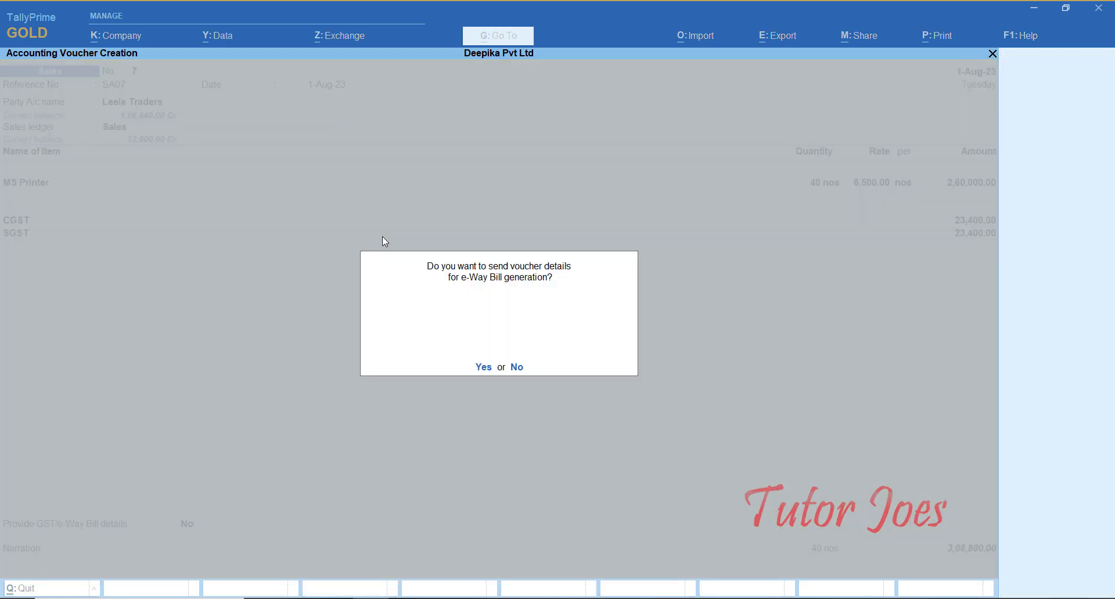
key("n")
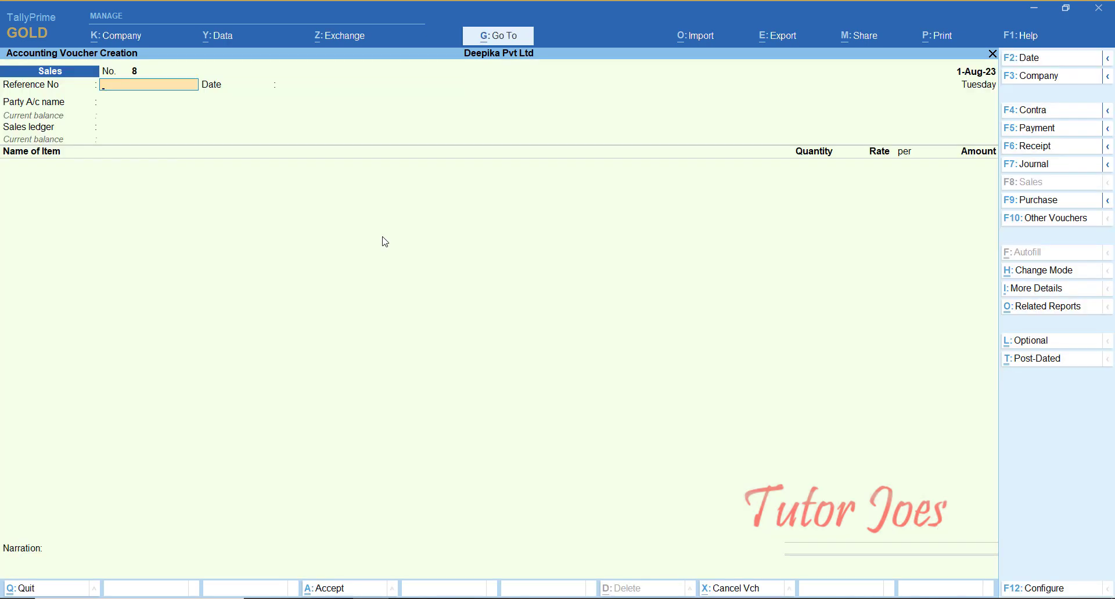
Step: Search the reports for GST and open the GSTR-1 report
key("alt+g")
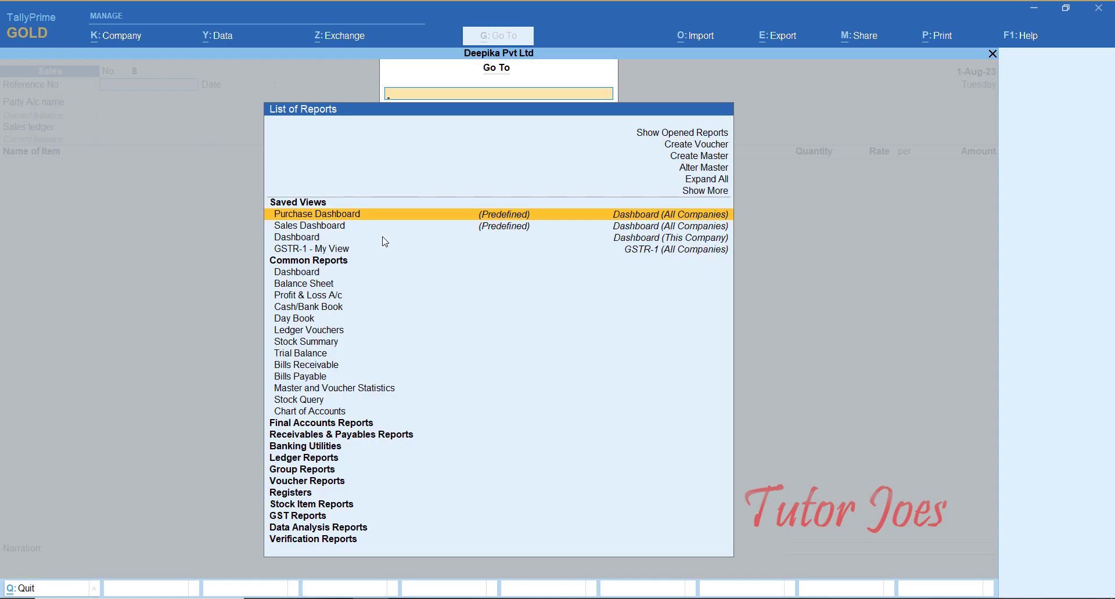
type("GST")
key("Up")
key("Up")
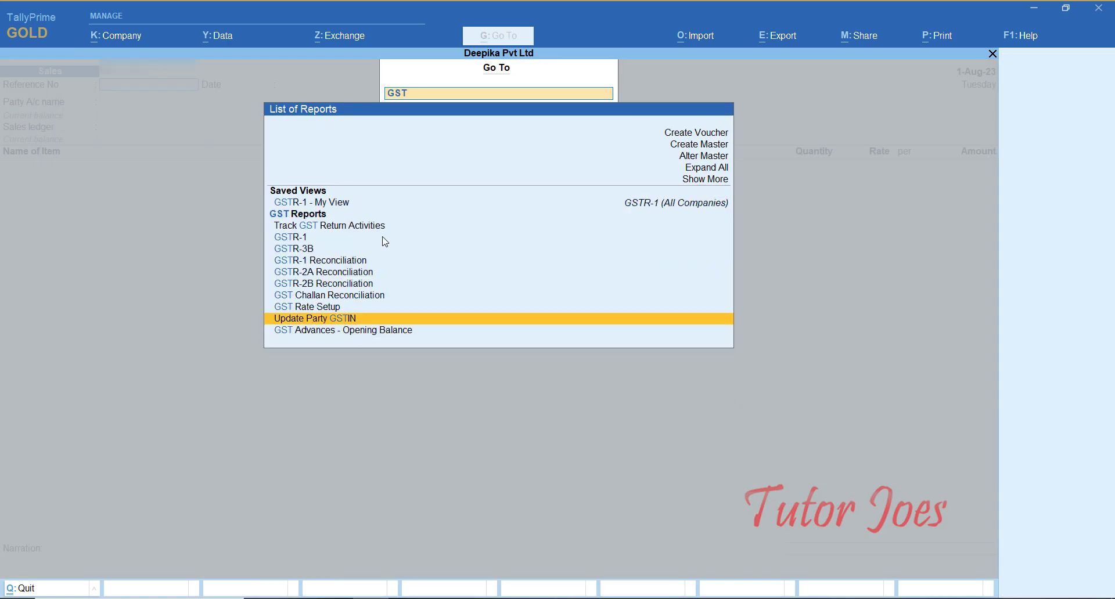
key("Up")
key("Up")
key("Up")
key("Up")
key("Up")
key("Up")
key("Up")
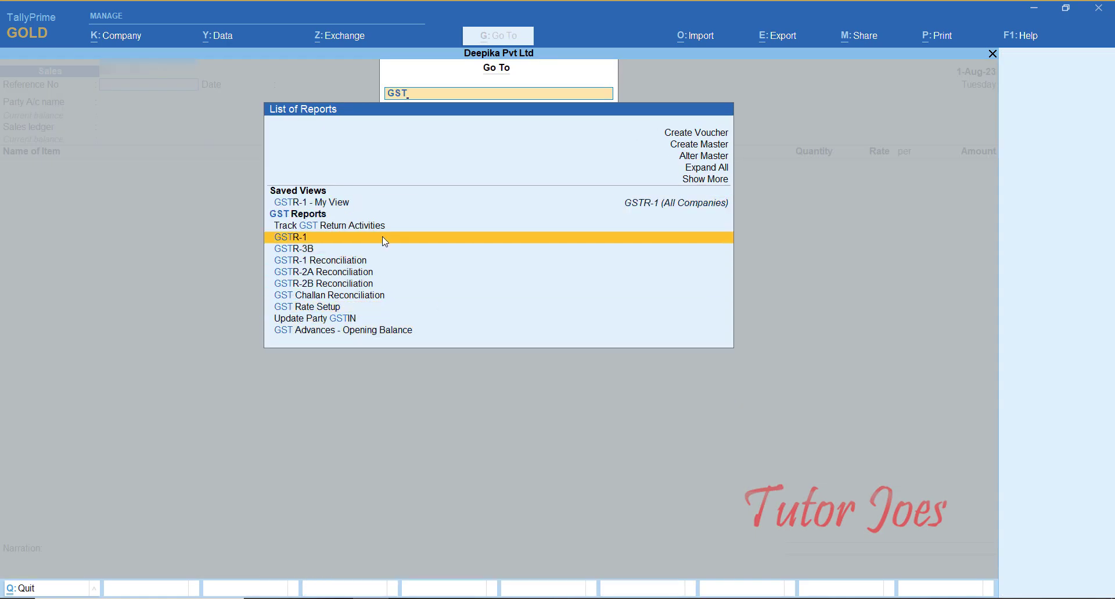
key("Return")
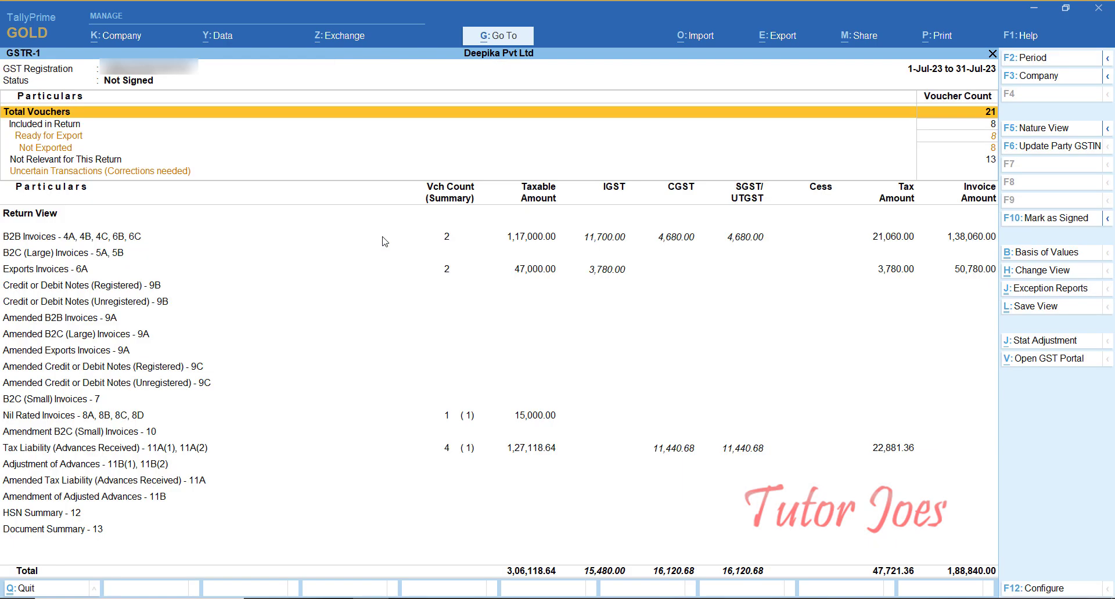
Step: Examine the Tax Liability (Advances Received) line in the July GSTR-1 return view
key("Down")
key("Down")
key("Down")
key("Down")
key("Down")
key("Down")
key("Down")
key("Down")
key("Down")
key("Down")
key("Down")
key("Down")
key("Down")
key("Down")
key("Down")
key("Down")
key("Down")
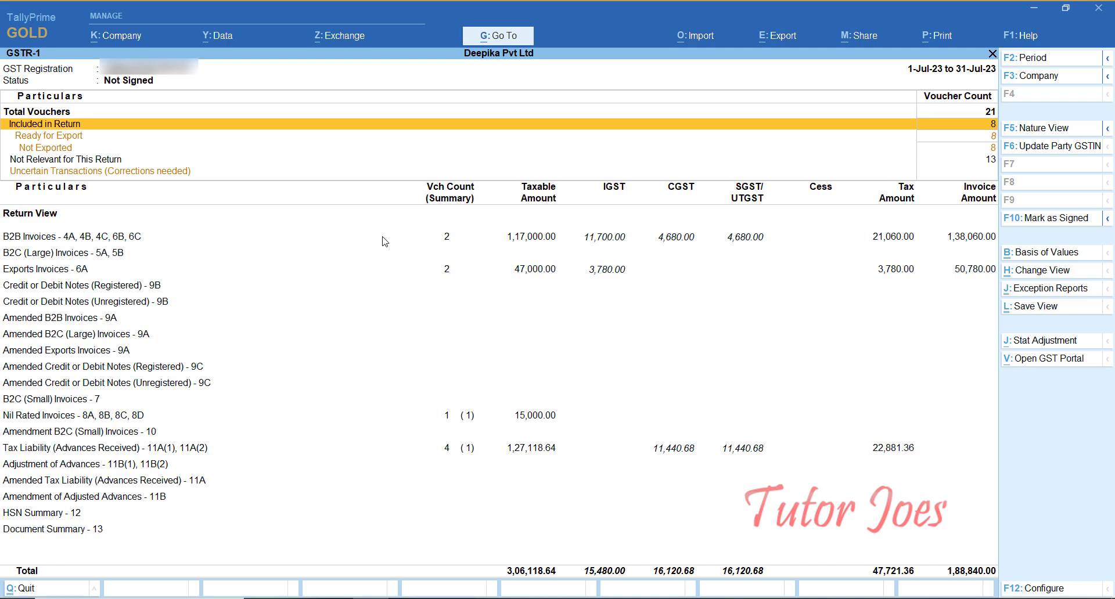
key("Down")
key("Down")
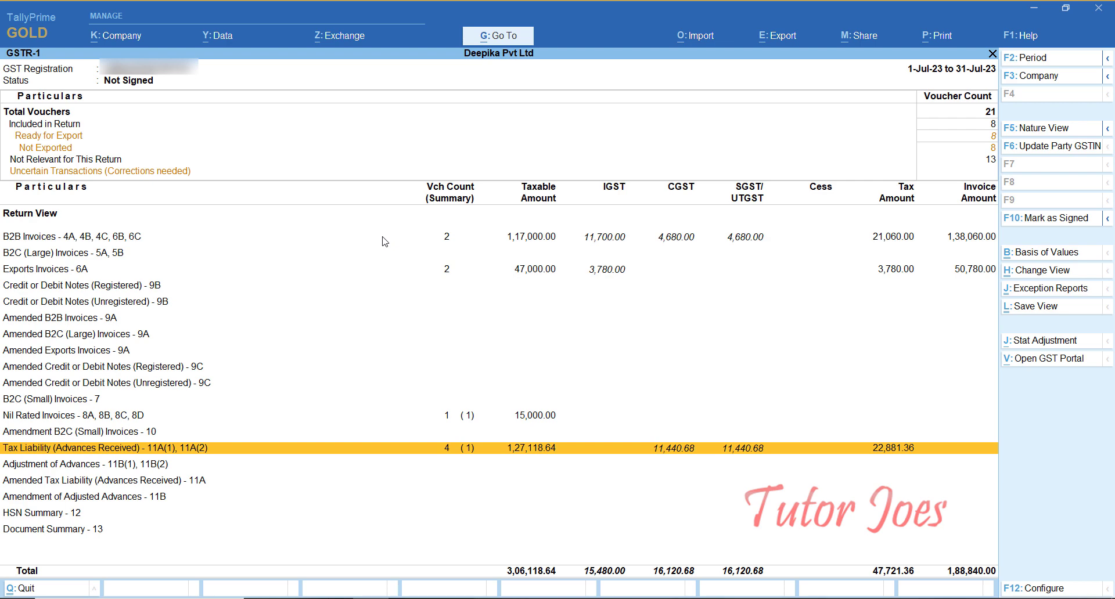
Step: Change the GSTR-1 report period to 1-8-2023 through 31-8-2023
key("F2")
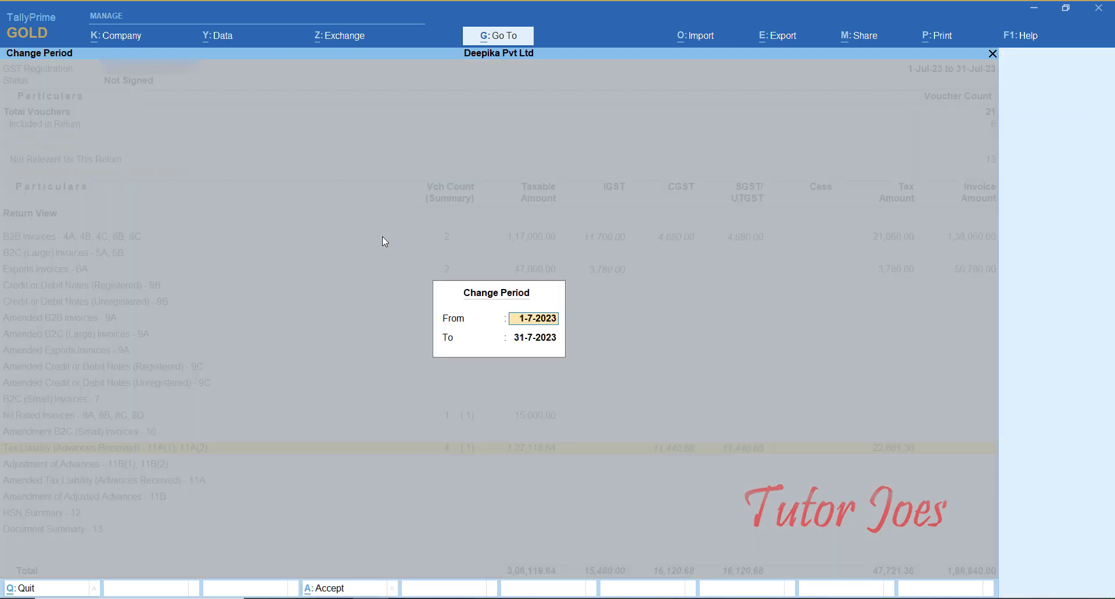
type("1-8")
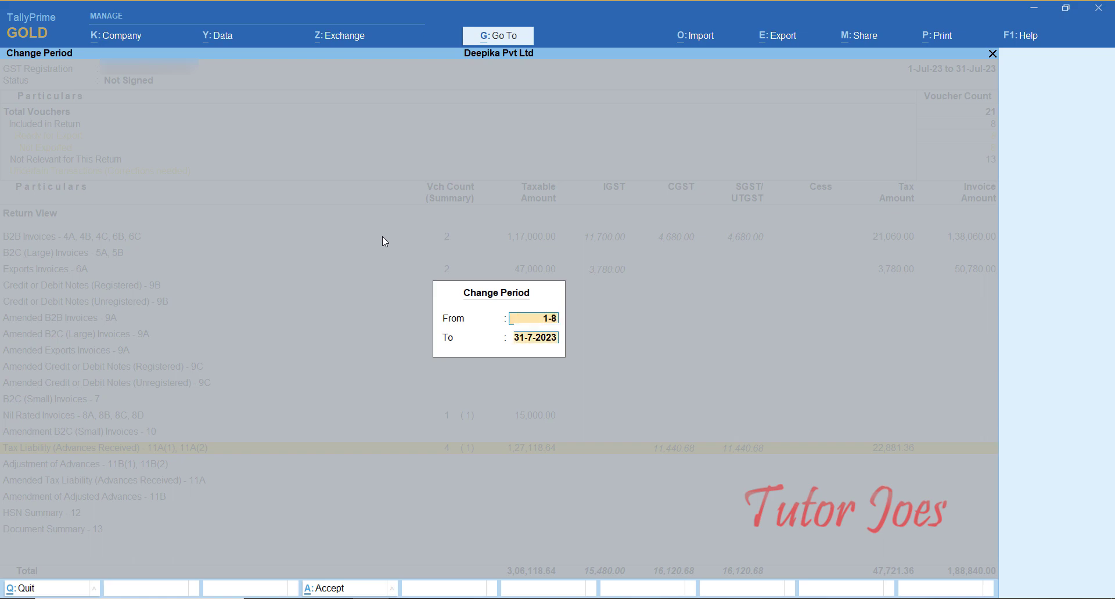
key("Return")
type("31-8")
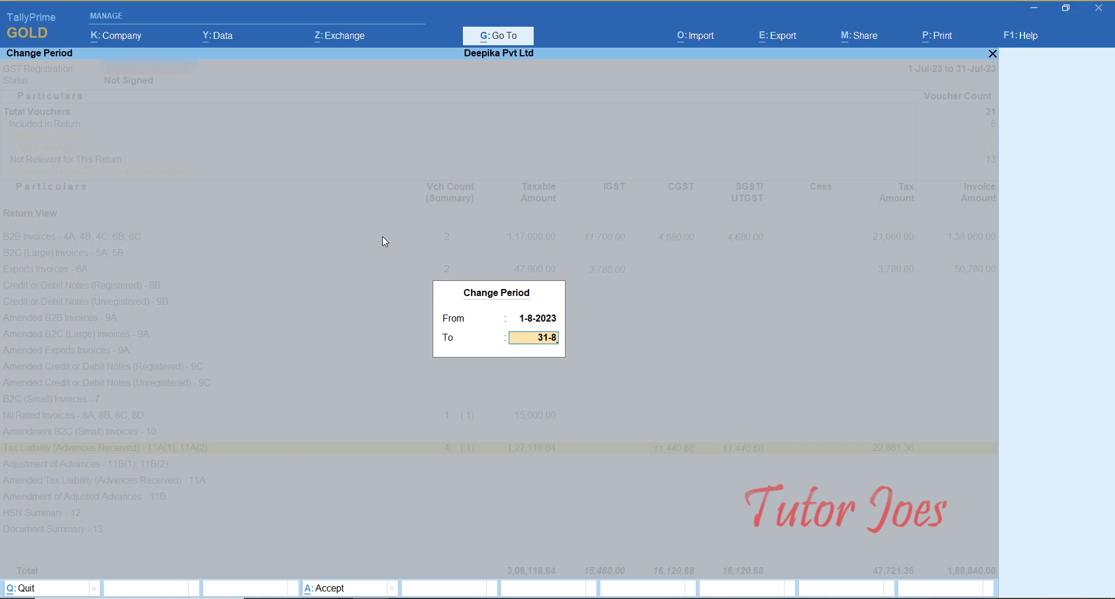
key("Return")
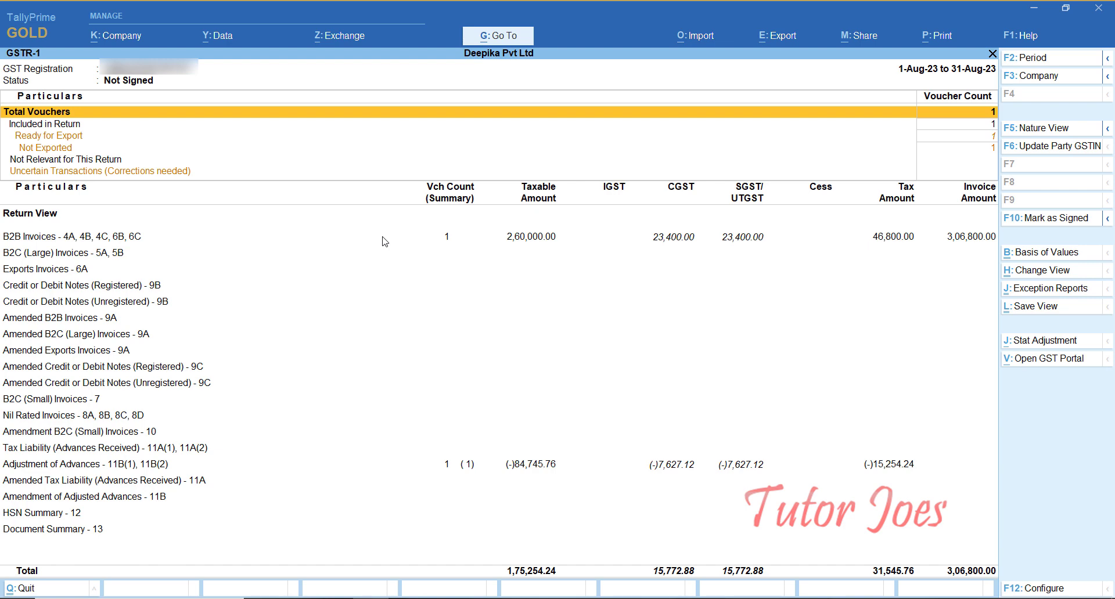
Step: Examine the B2B Invoices, Adjustment of Advances and Tax Liability lines for August in GSTR-1, and close the report
key("Down")
key("Down")
key("Down")
key("Down")
key("Down")
key("Up")
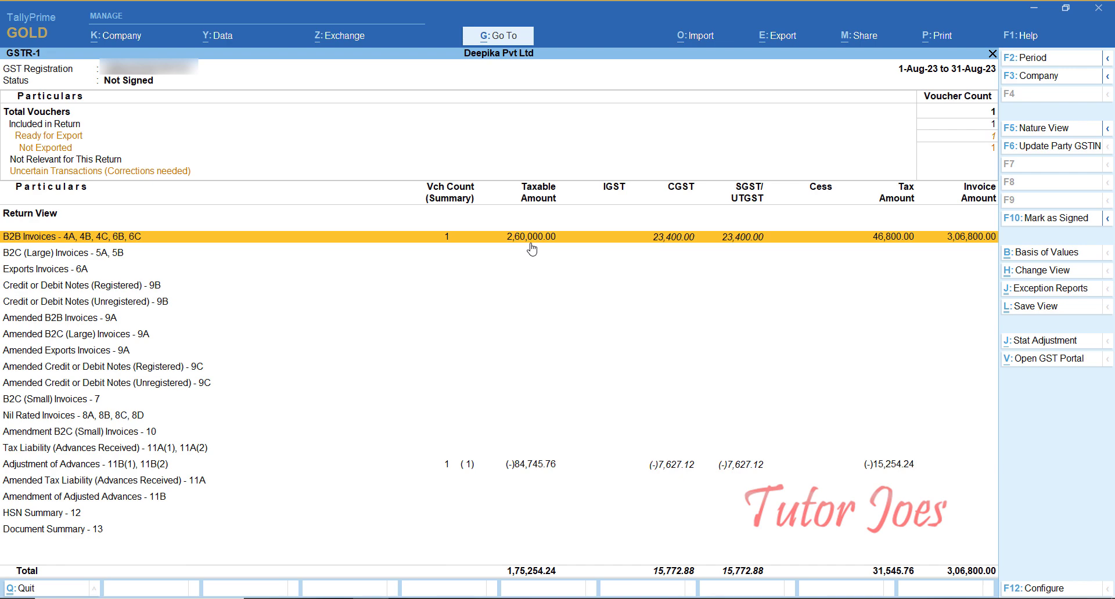
key("Down")
key("Down")
key("Down")
key("Down")
key("Down")
key("Down")
key("Down")
key("Down")
key("Down")
key("Down")
key("Down")
key("Down")
key("Down")
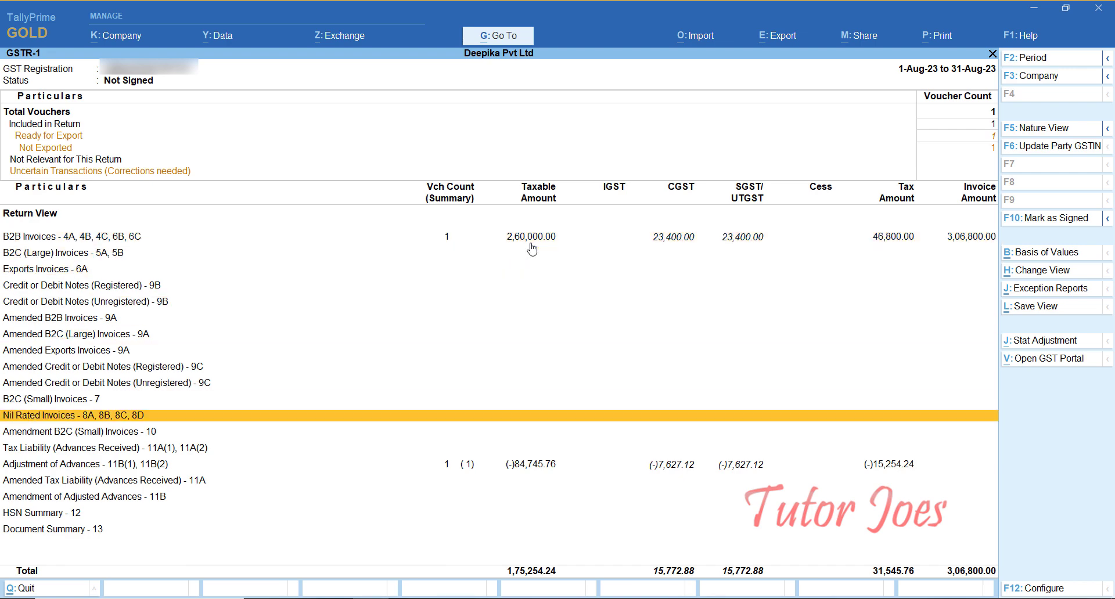
key("Down")
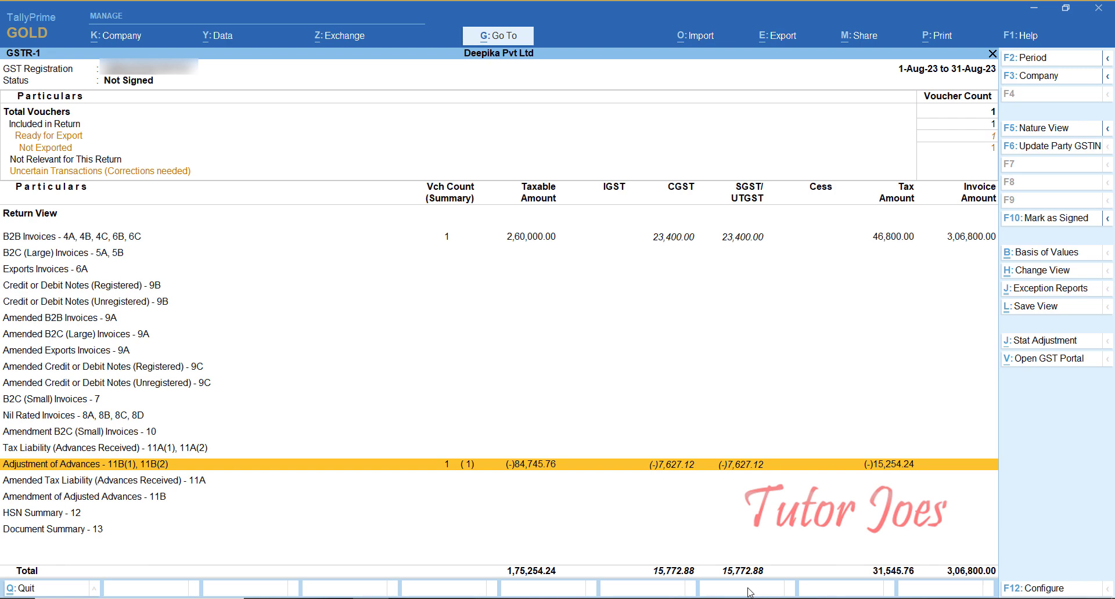
key("Up")
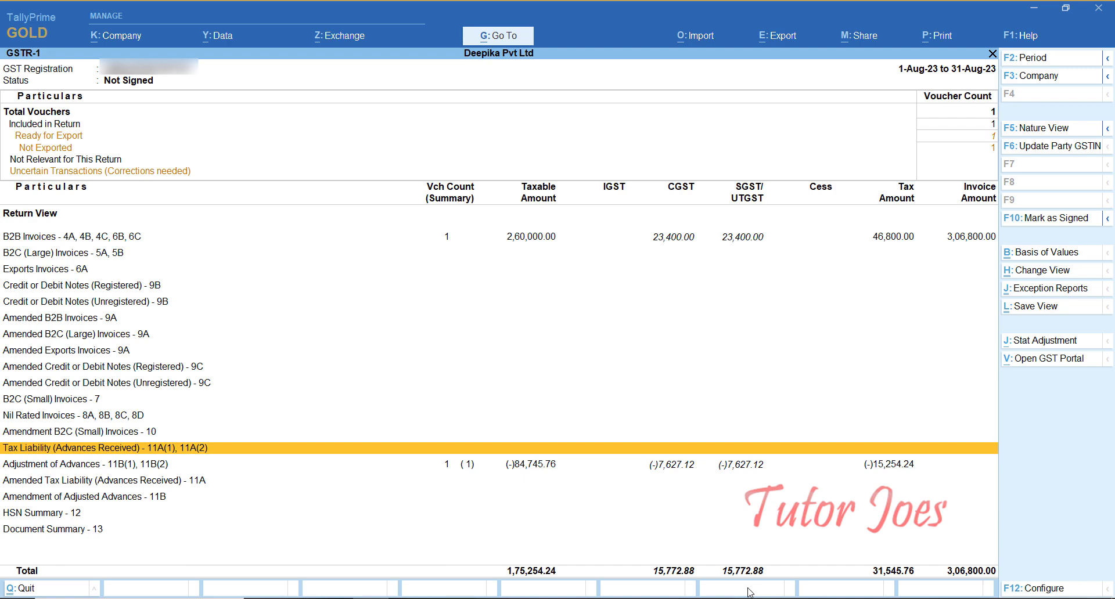
key("Escape")
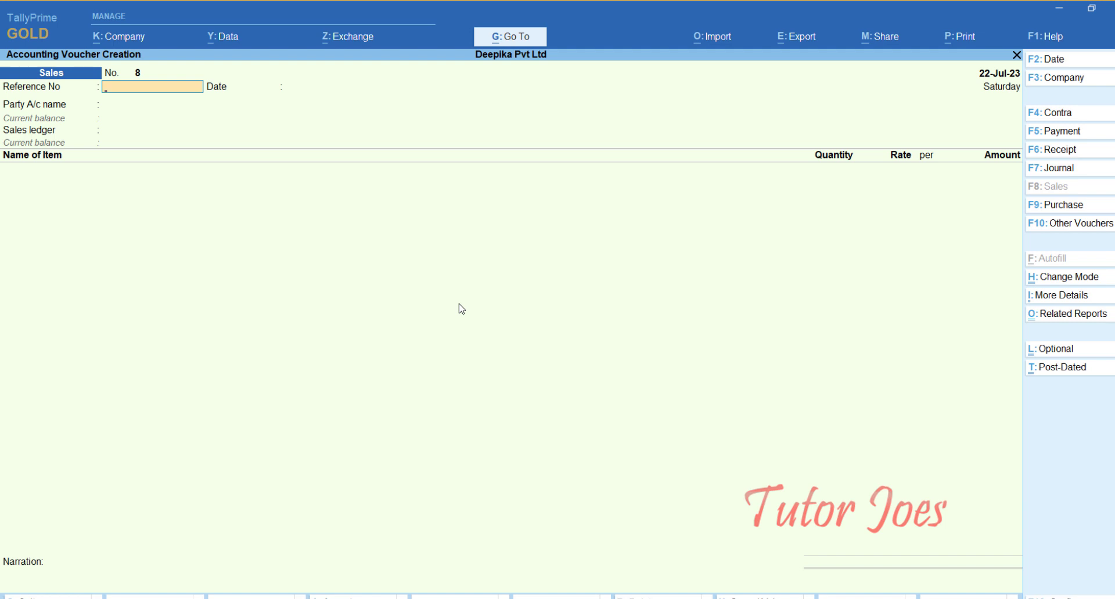
Step: Start a journal voucher dated 1-8-2023
key("F7")
key("F2")
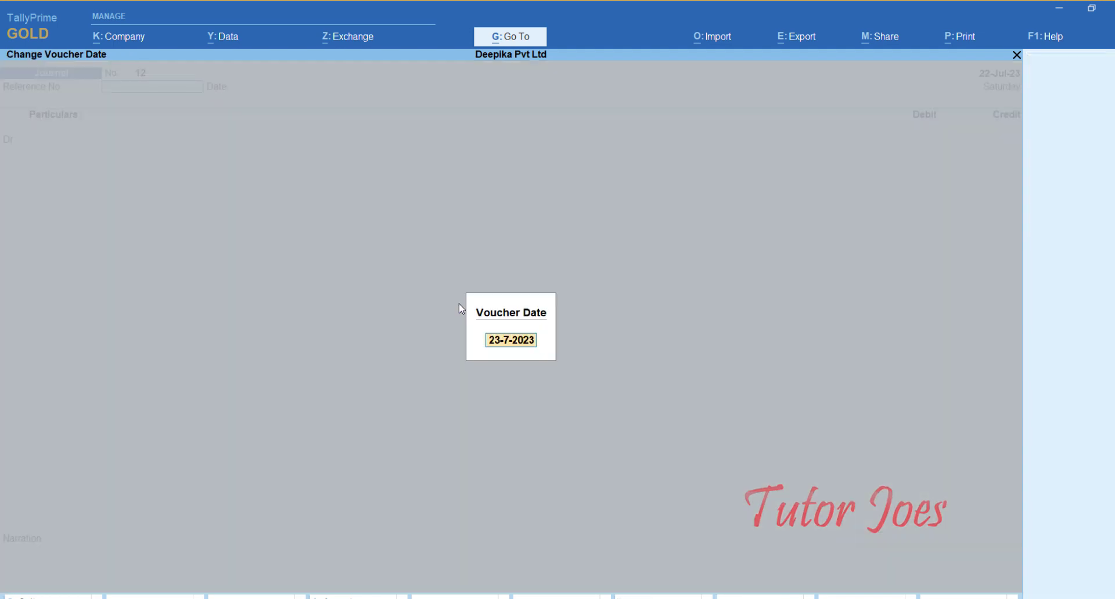
type("1-8")
key("Return")
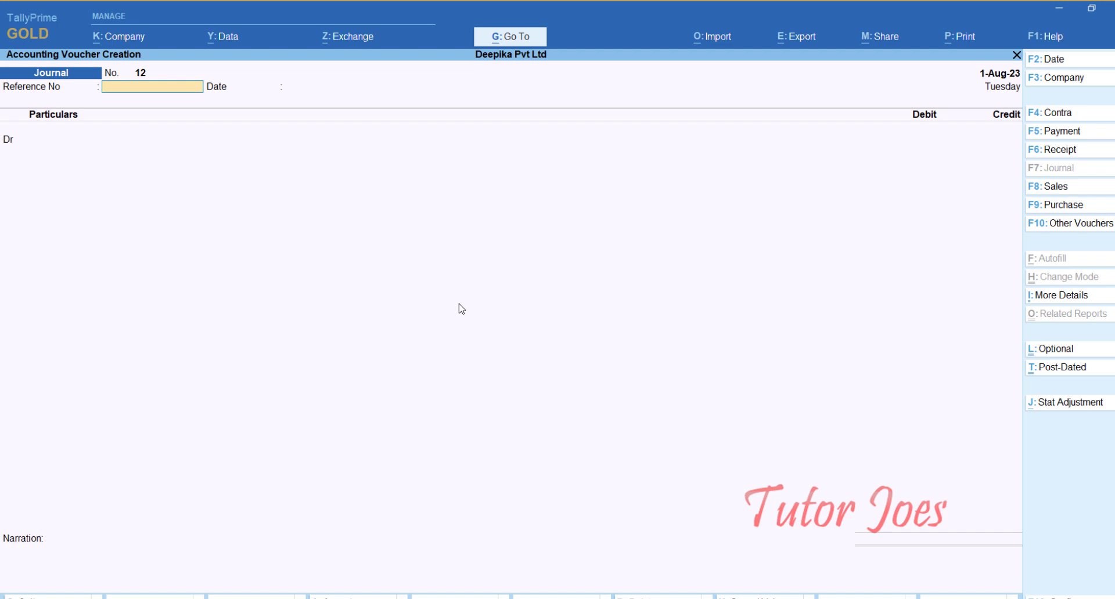
Step: Set the journal's stat adjustment to GST, Decrease in Tax Liability, with Cancellation of Advance Receipts as the additional nature
key("alt+j")
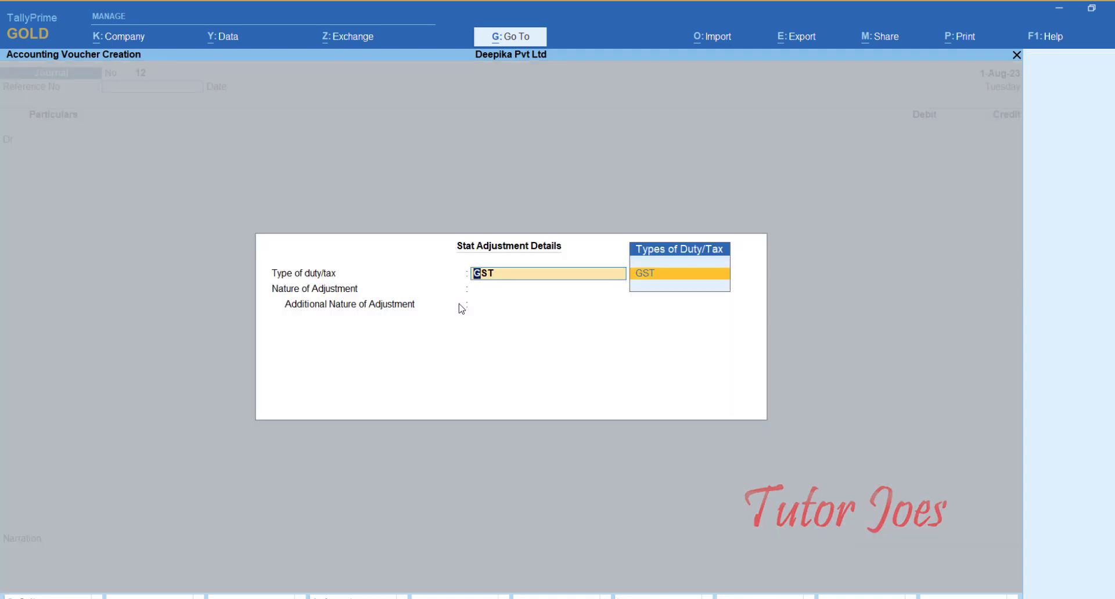
key("Return")
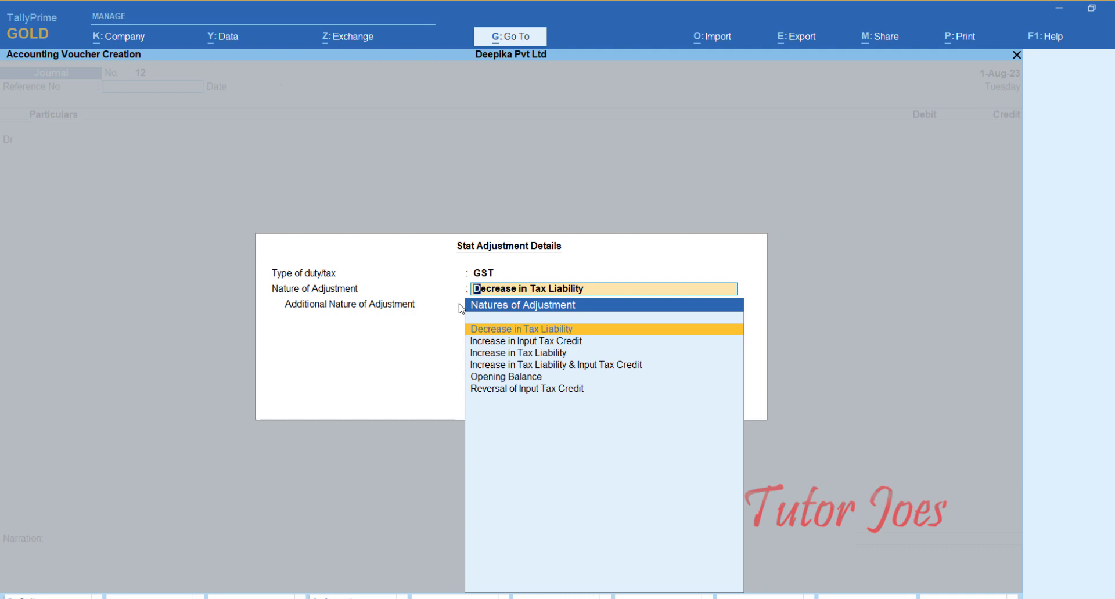
key("Return")
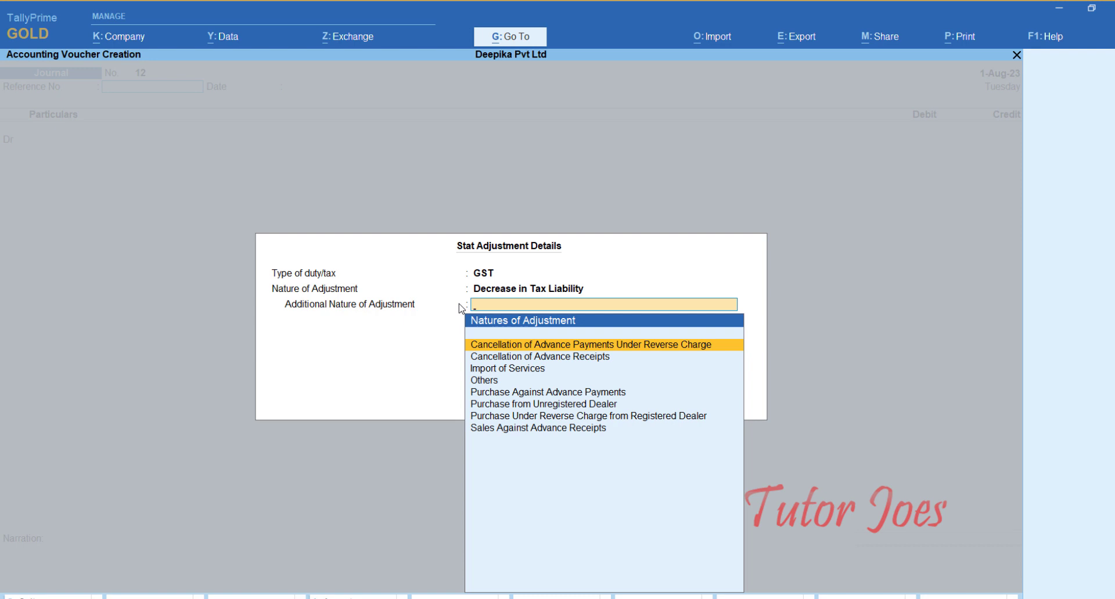
type("c")
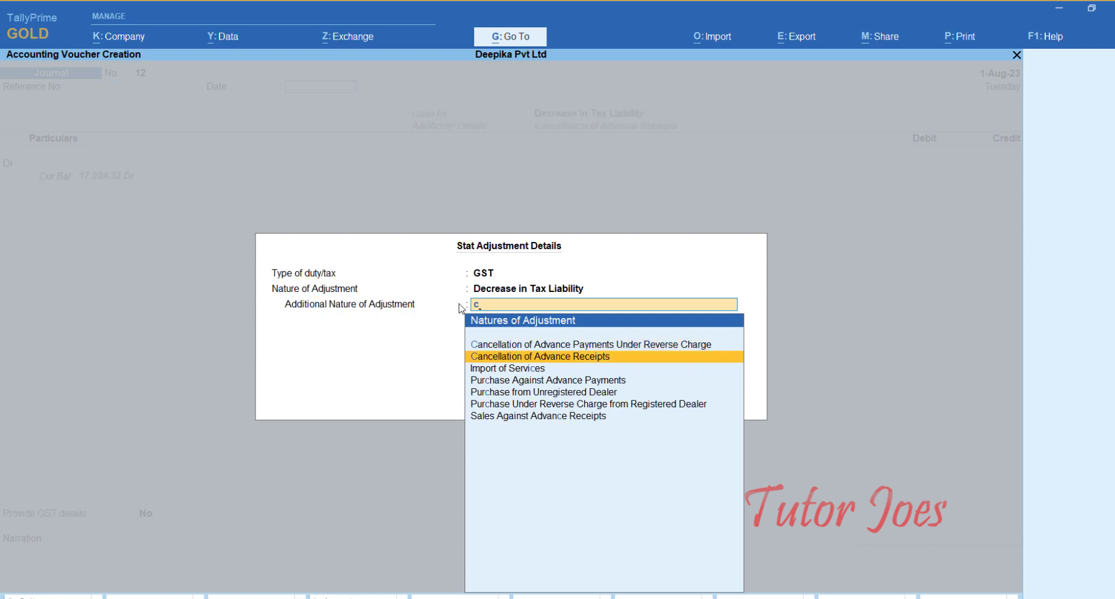
key("Return")
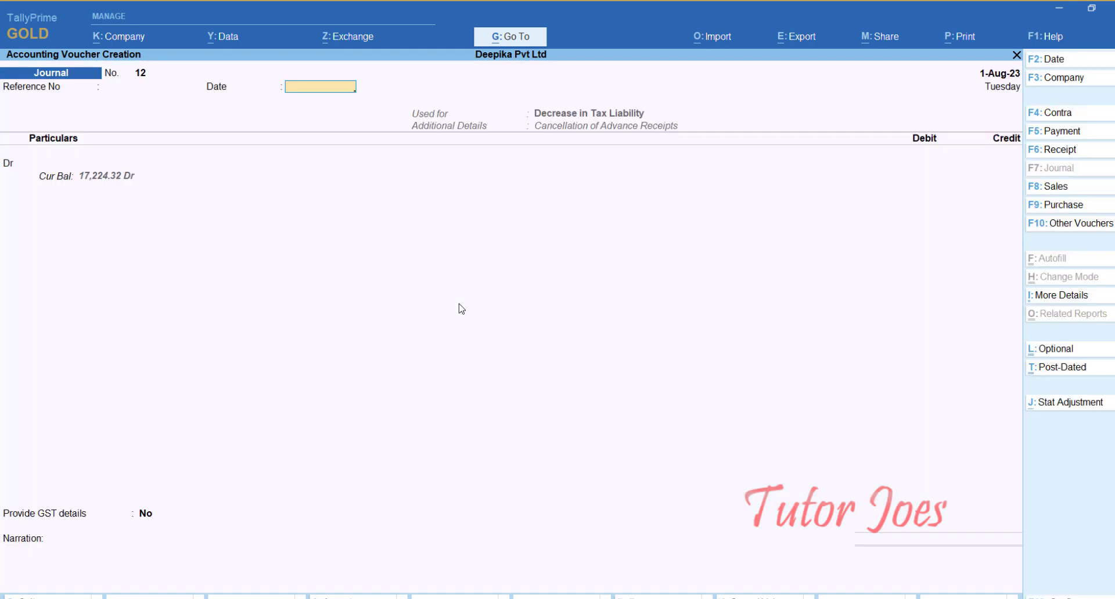
key("Return")
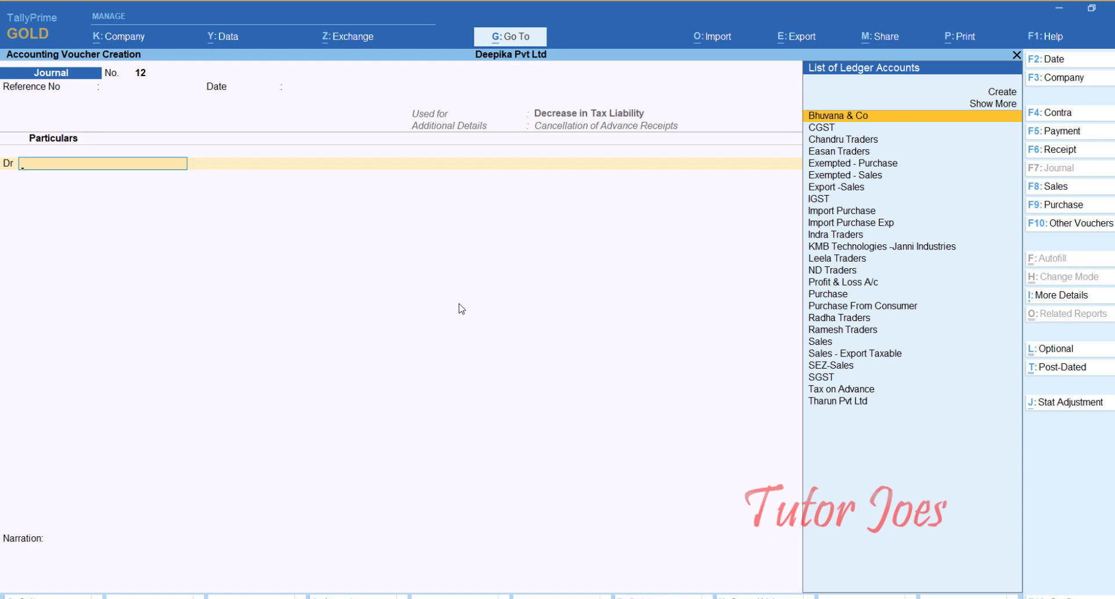
Step: Debit the CGST ledger with 3,813.56, leaving its GST rate and taxable value blank and checking the earlier calculator figures
type("Cg")
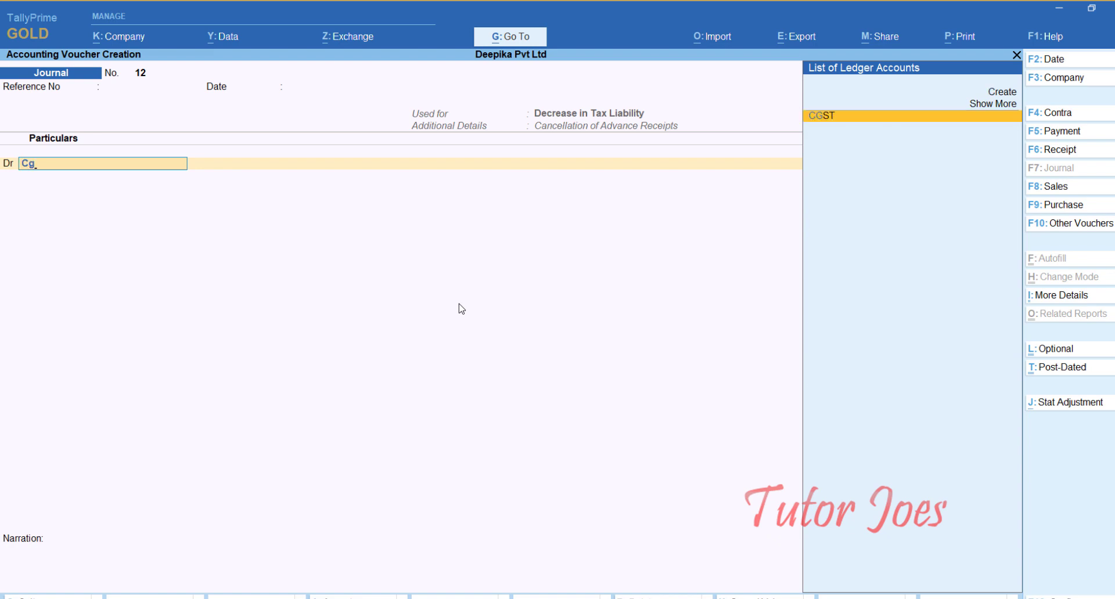
key("Return")
key("Return")
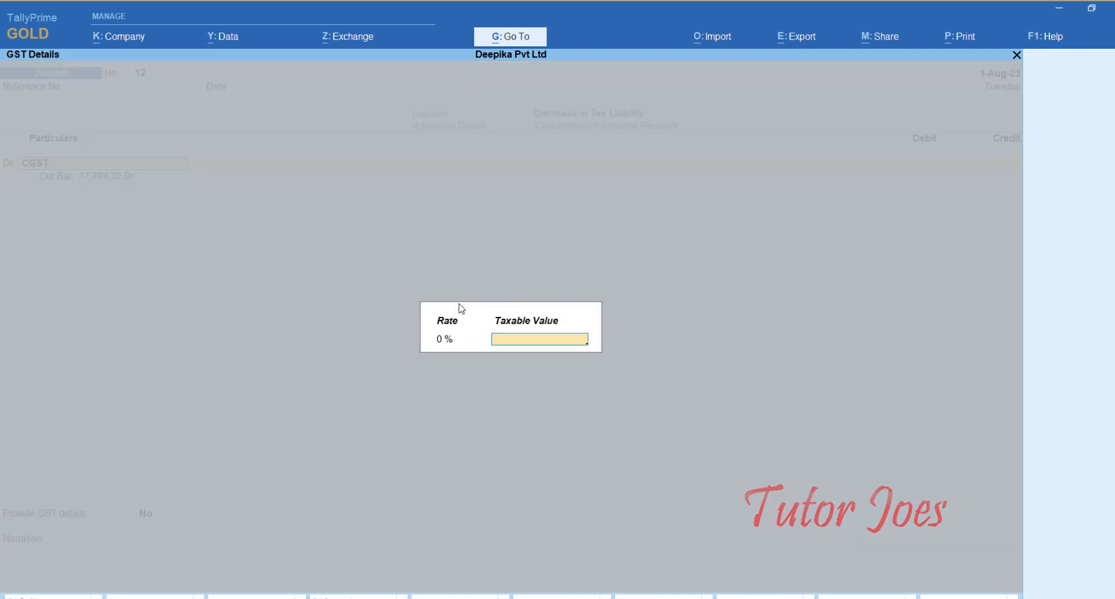
key("Return")
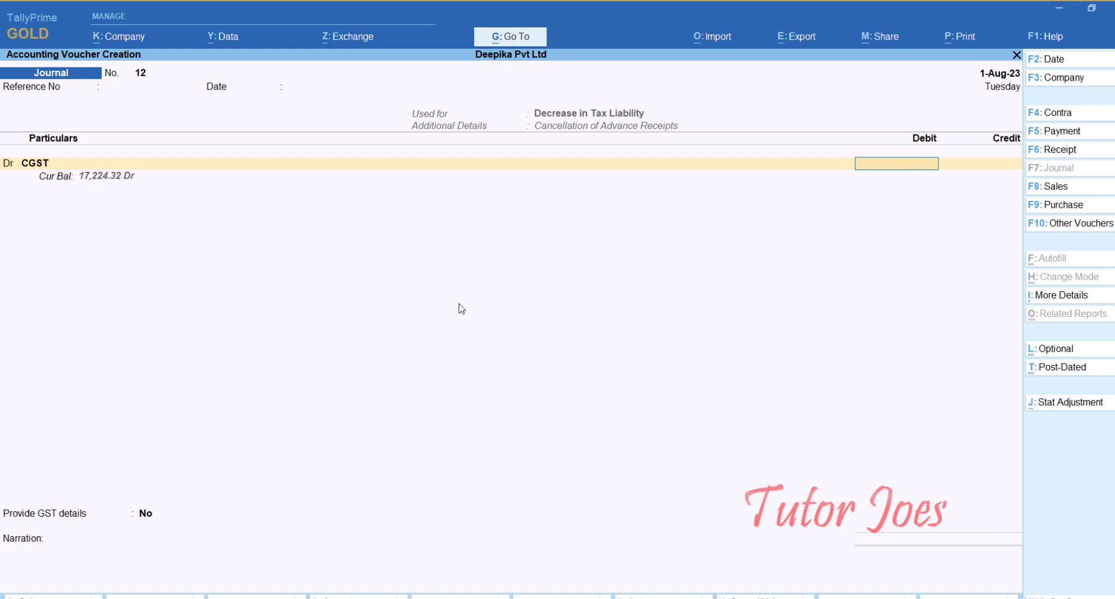
key("ctrl")
key("ctrl+n")
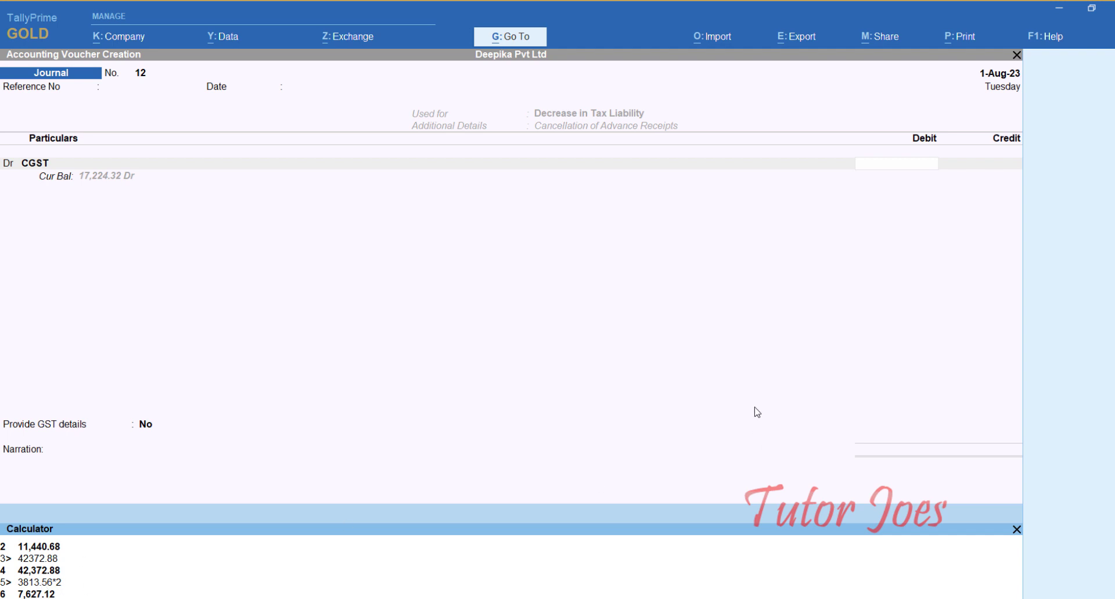
left_click(927, 169)
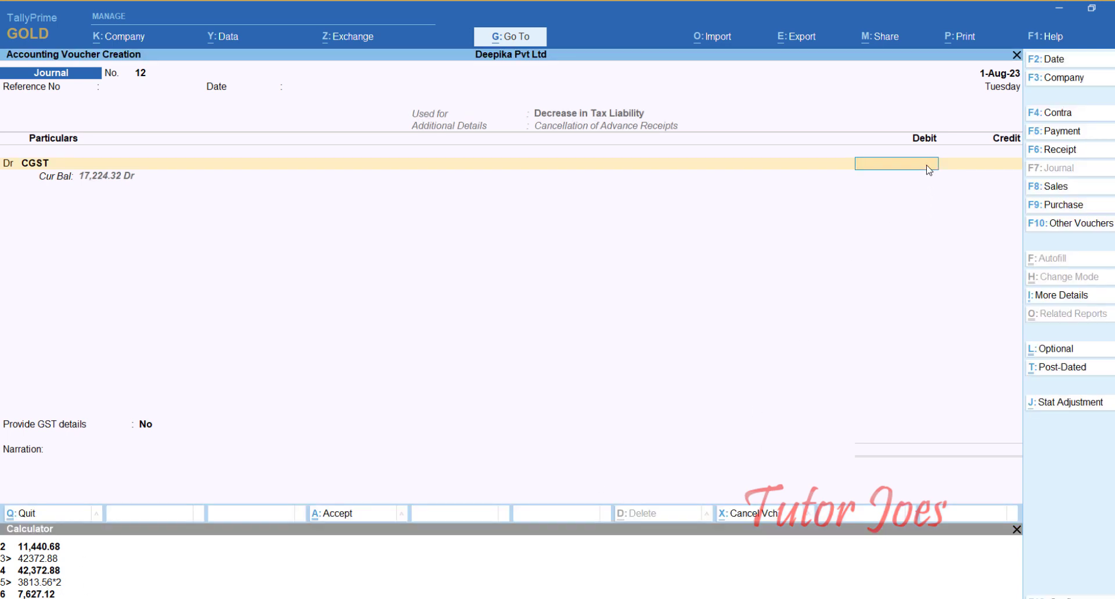
type("3813.56")
key("Return")
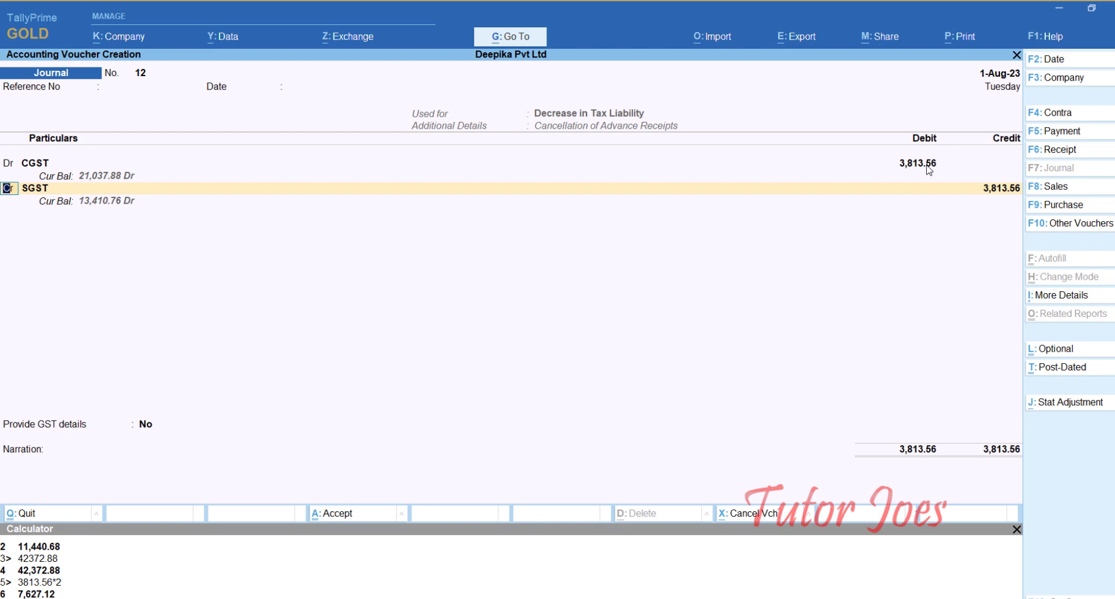
Step: Add a second debit line for the SGST ledger with 3,813.56, leaving its GST rate and taxable value blank
type("d")
key("Return")
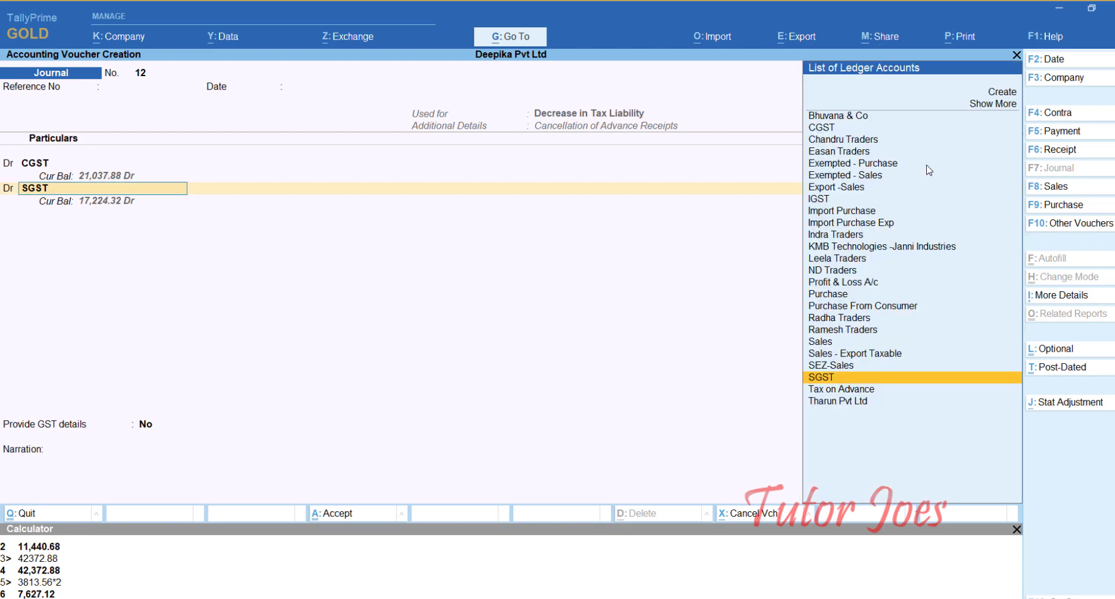
key("Return")
key("Return")
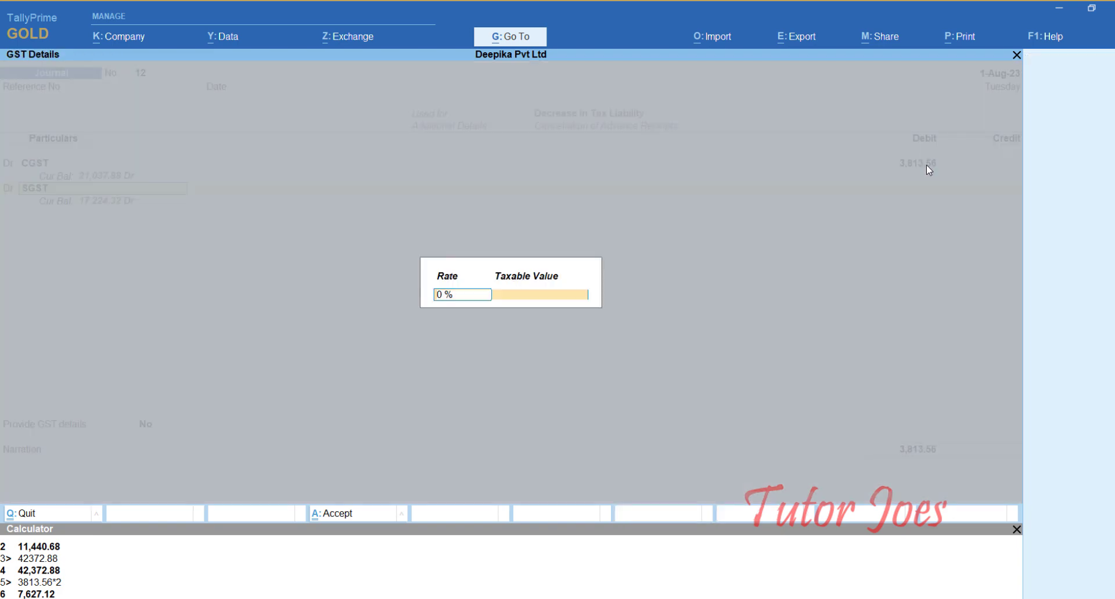
key("Return")
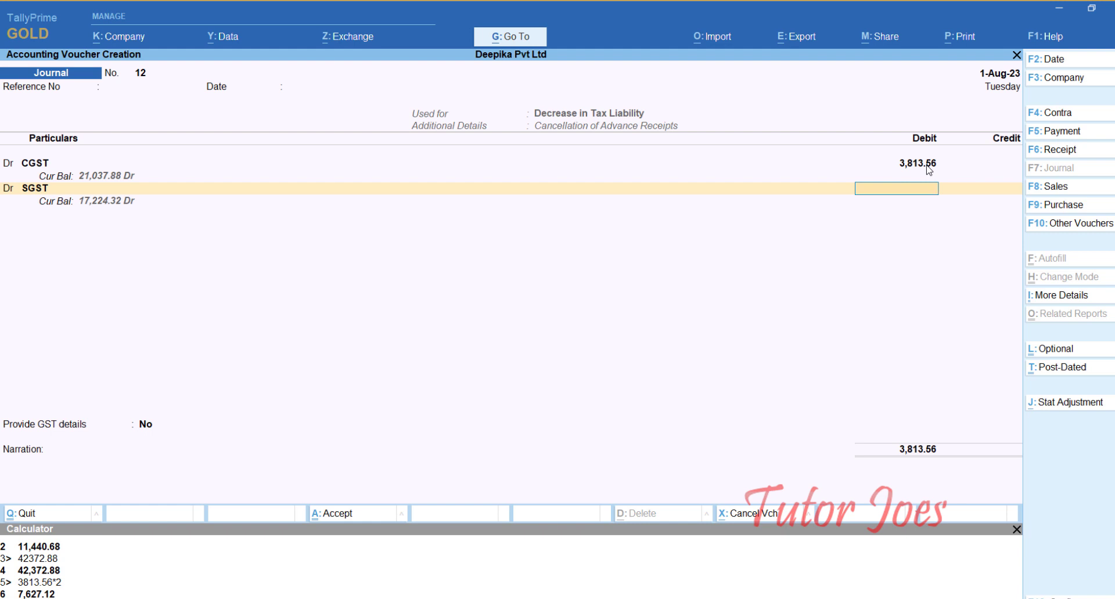
type("3813.56")
key("Return")
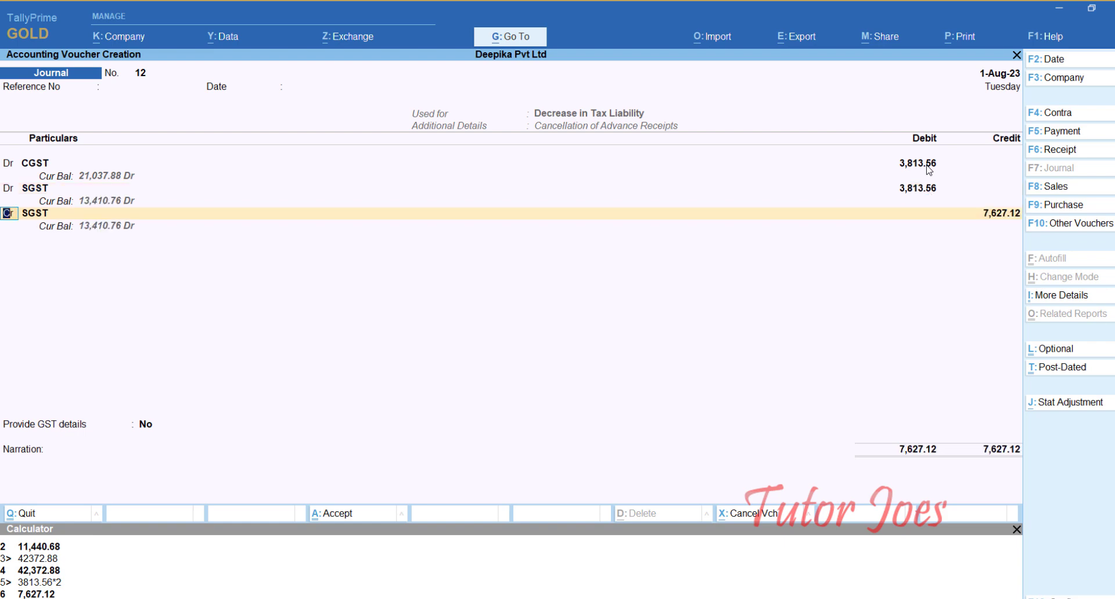
Step: Credit the Tax on Advance ledger with 7,627.12, close the calculator, keep Provide GST details at No and save the journal
key("Return")
type("Ta")
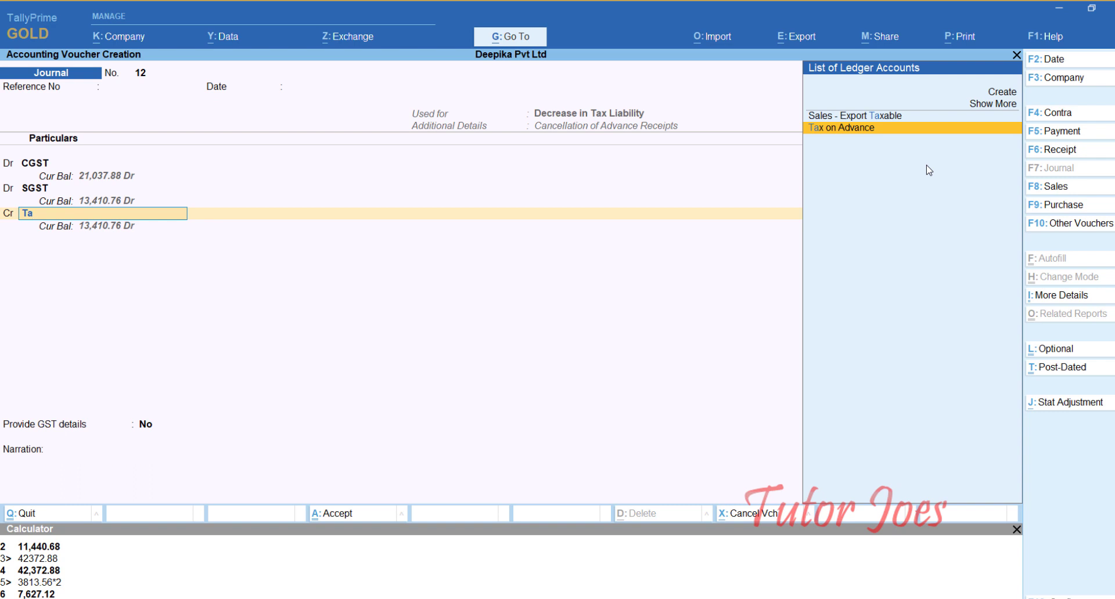
key("Return")
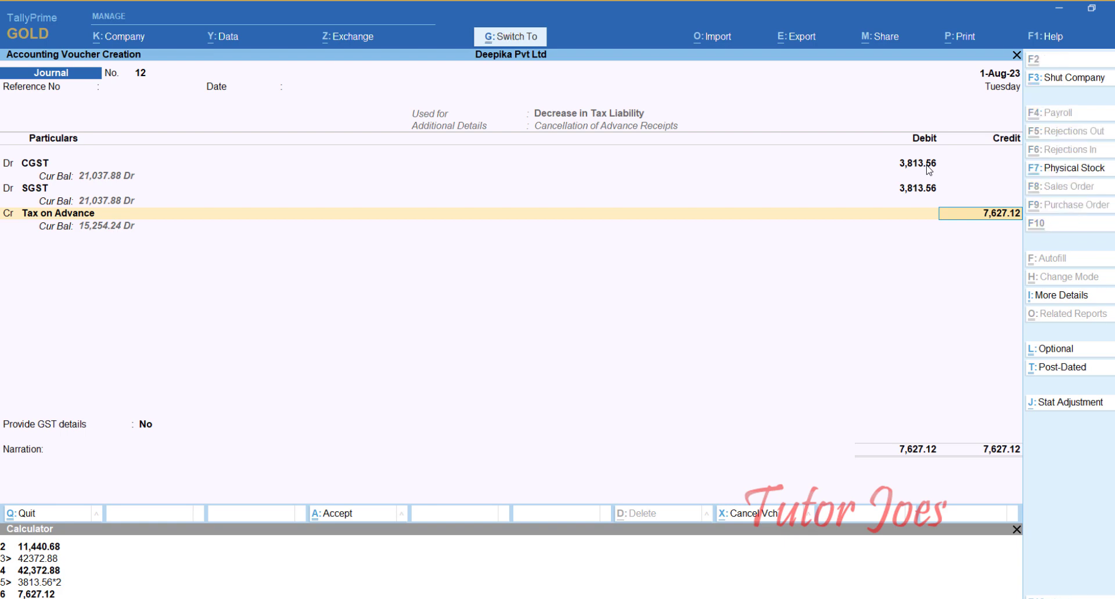
key("ctrl+n")
key("Escape")
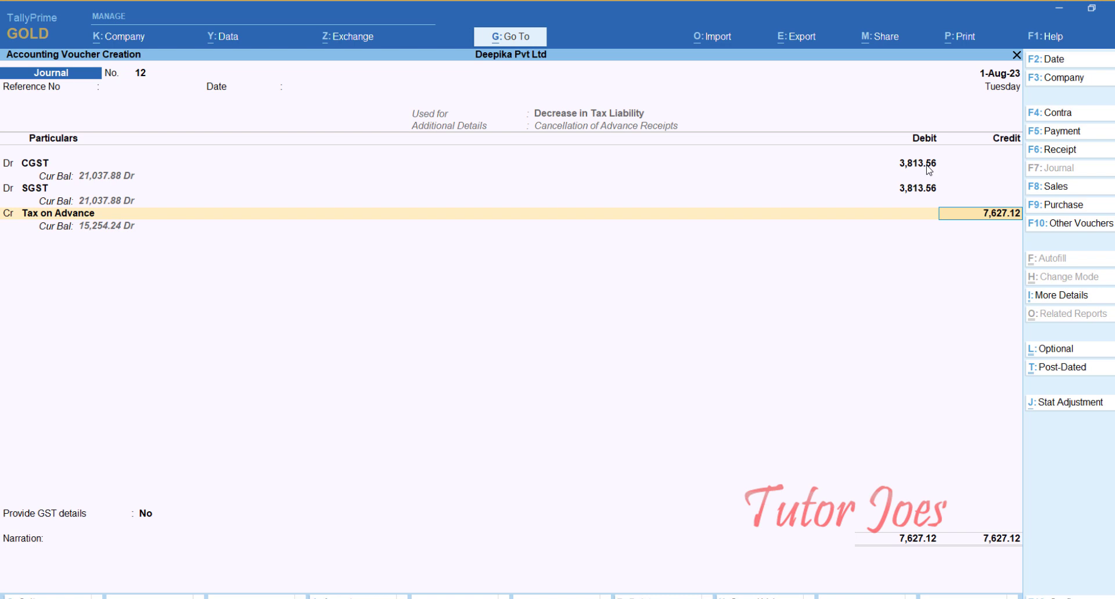
key("Return")
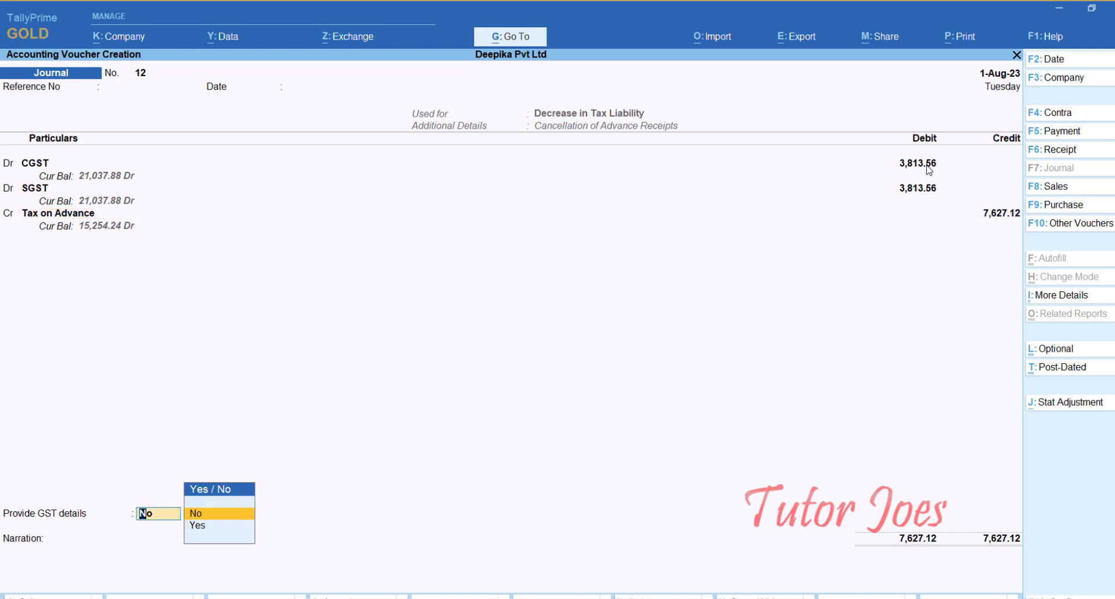
key("Return")
key("Return")
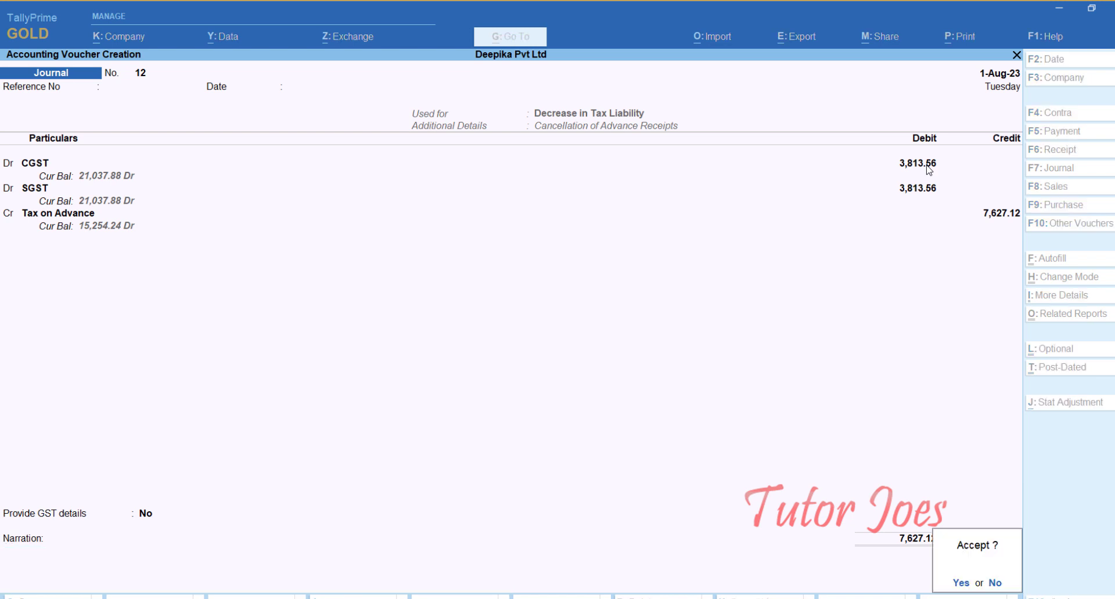
key("Return")
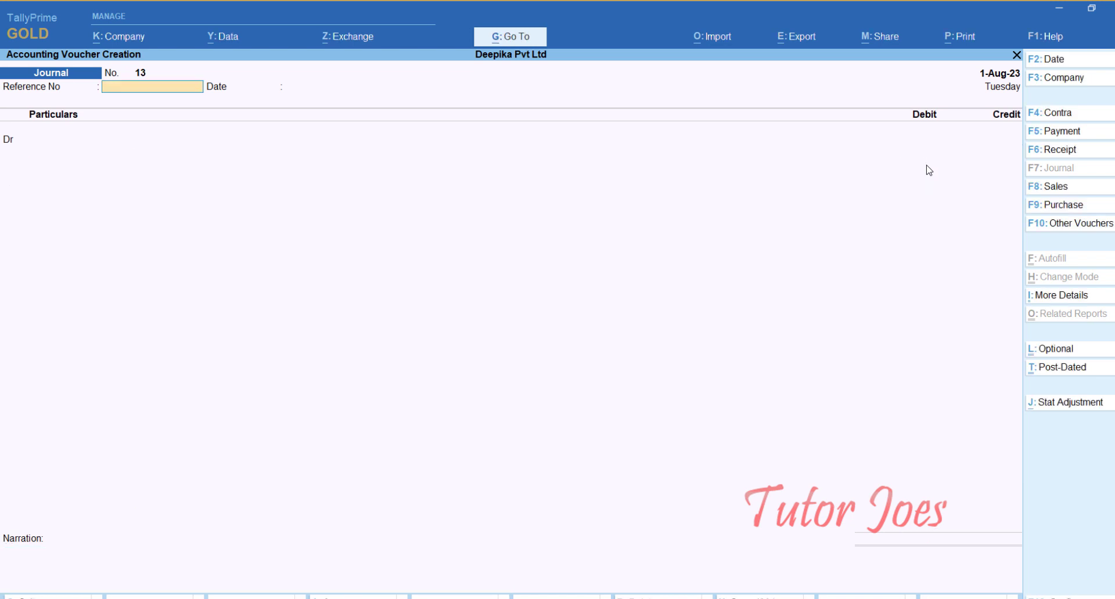